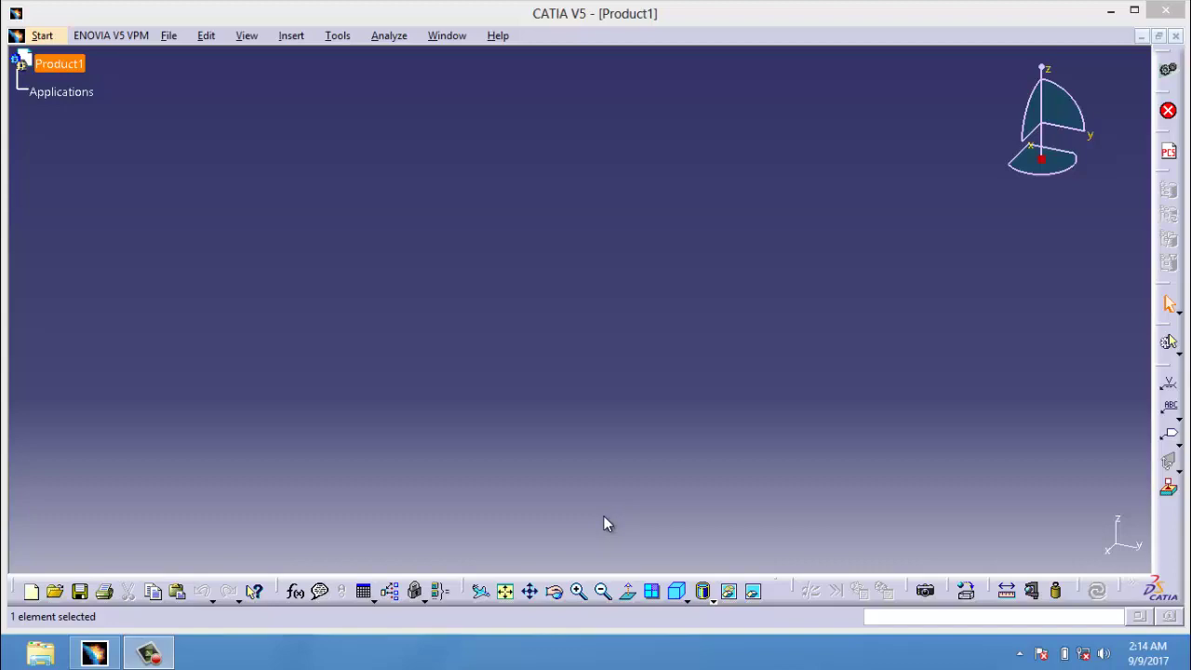
Step: Start the Sketcher workbench in a new part and open a sketch on the yz plane
click(42, 35)
mouse_move(204, 79)
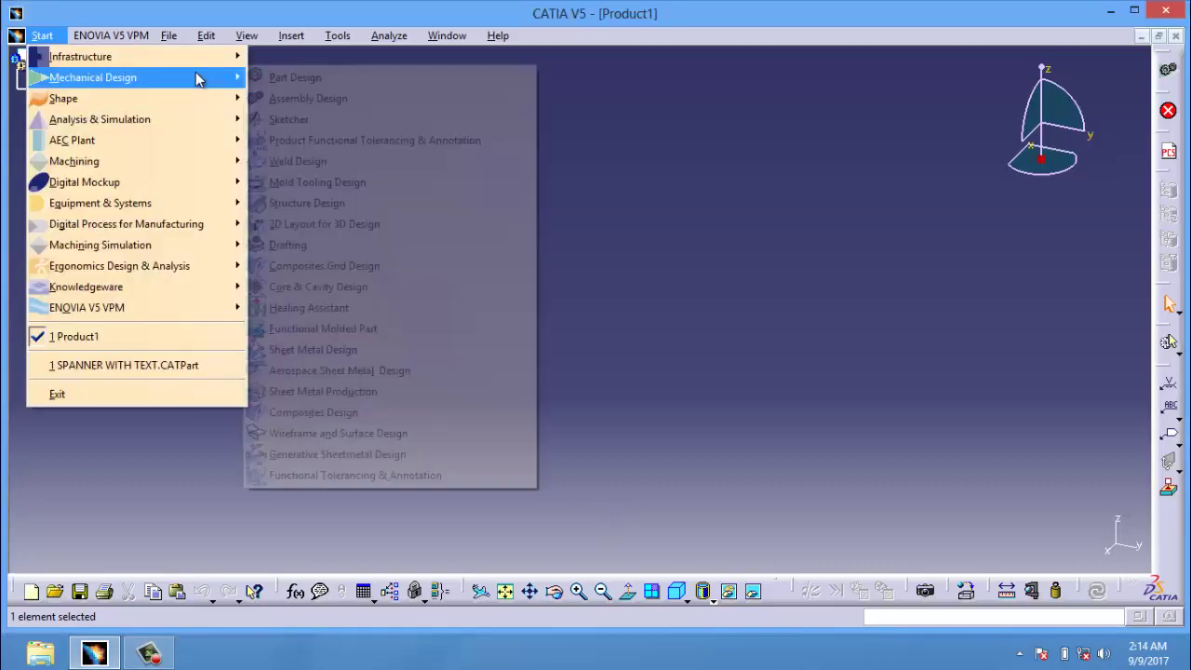
click(280, 120)
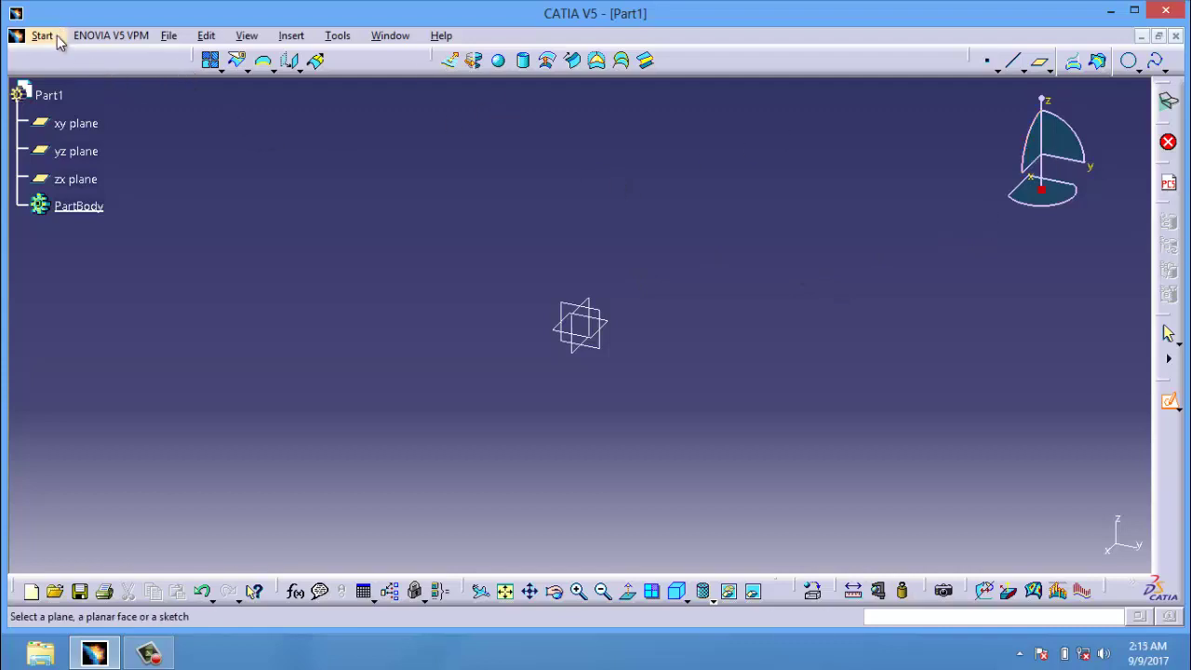
click(577, 309)
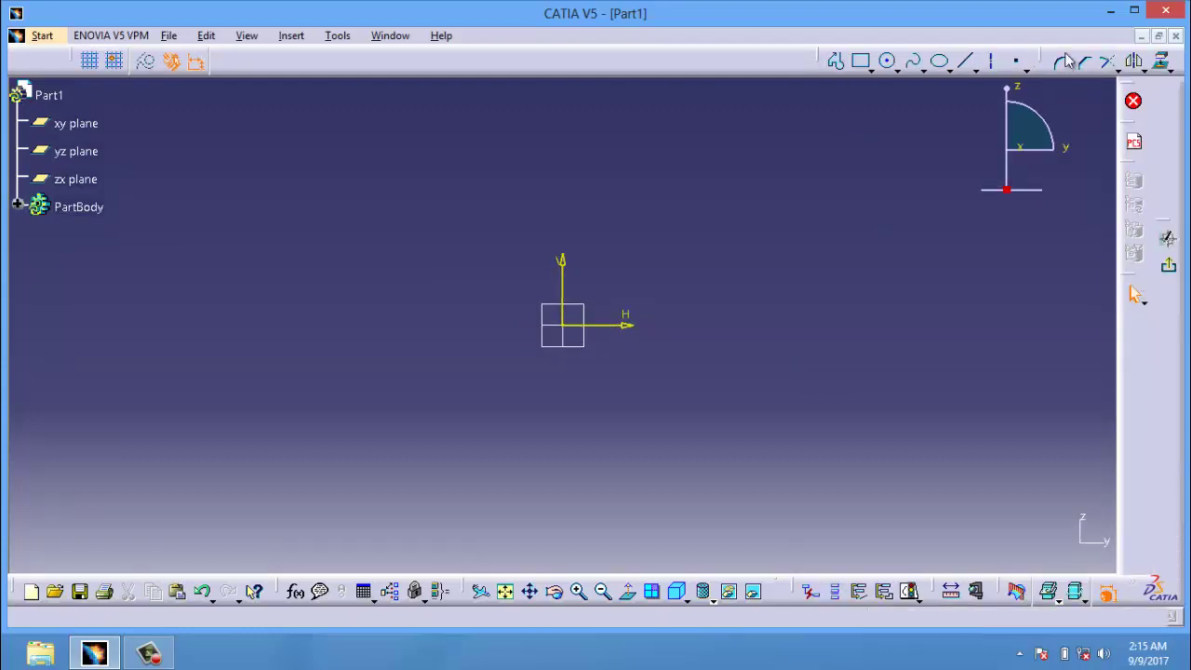
Step: Float the Operation toolbar and draw a rectangle up and right of the origin
mouse_move(1049, 60)
mouse_down()
mouse_move(978, 112)
mouse_move(688, 176)
mouse_move(654, 153)
mouse_up()
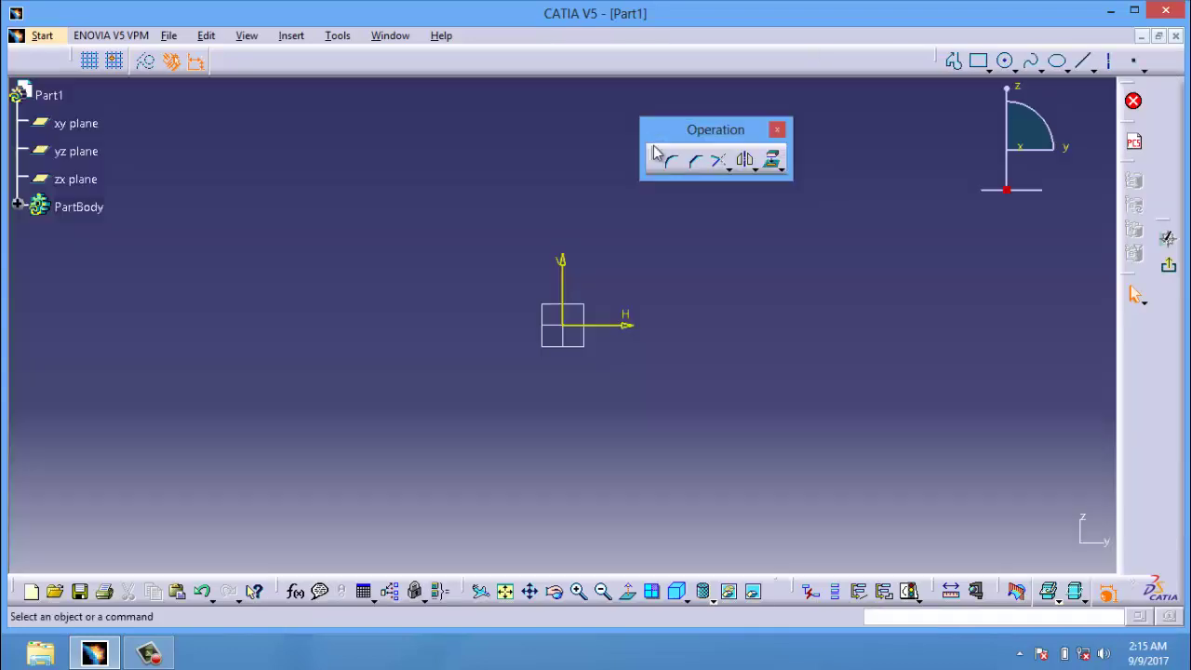
click(978, 60)
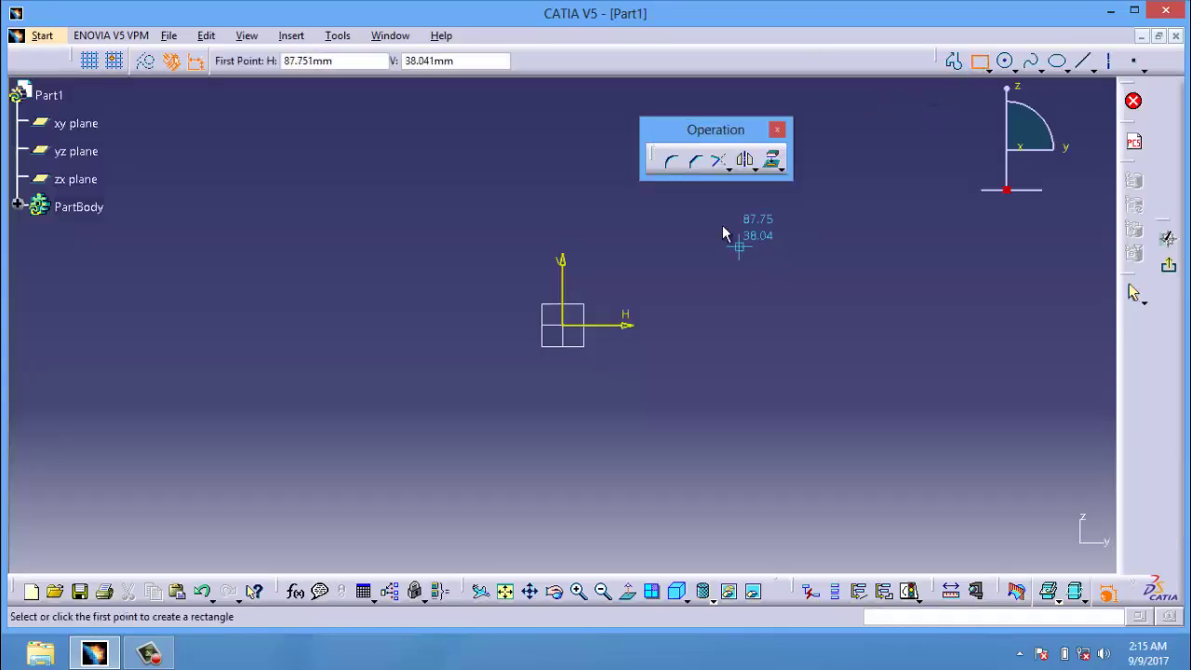
click(700, 232)
click(944, 429)
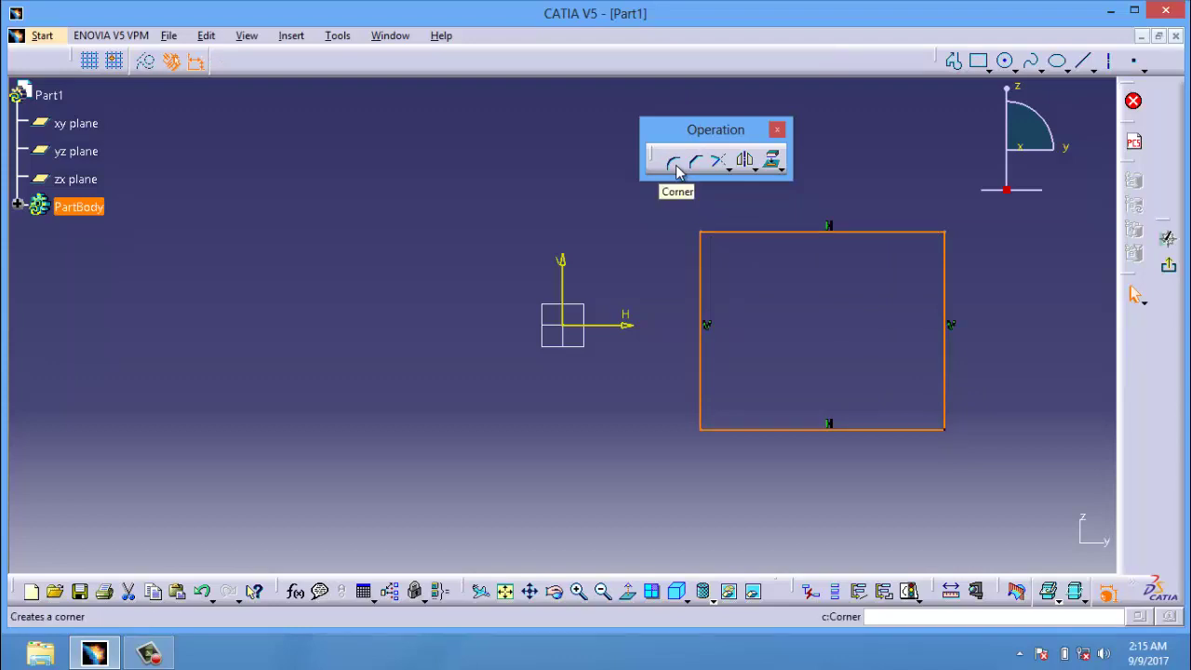
Step: Fillet the left and top edges with Trim First Element at radius 15
click(675, 164)
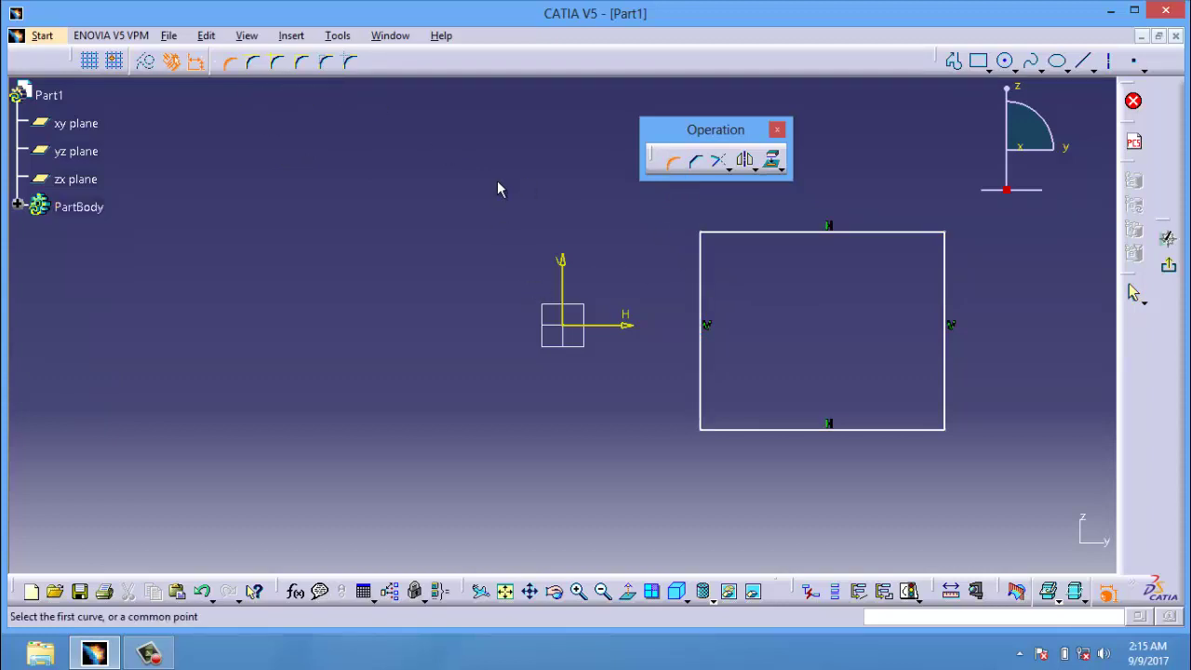
click(253, 63)
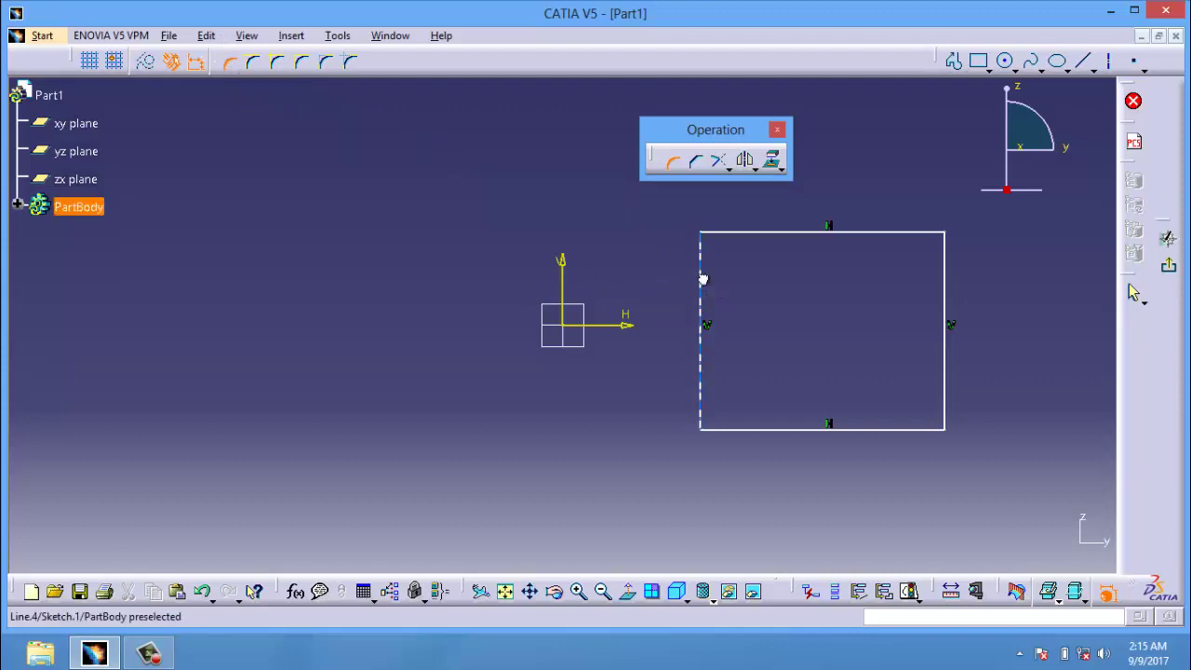
click(703, 279)
click(735, 233)
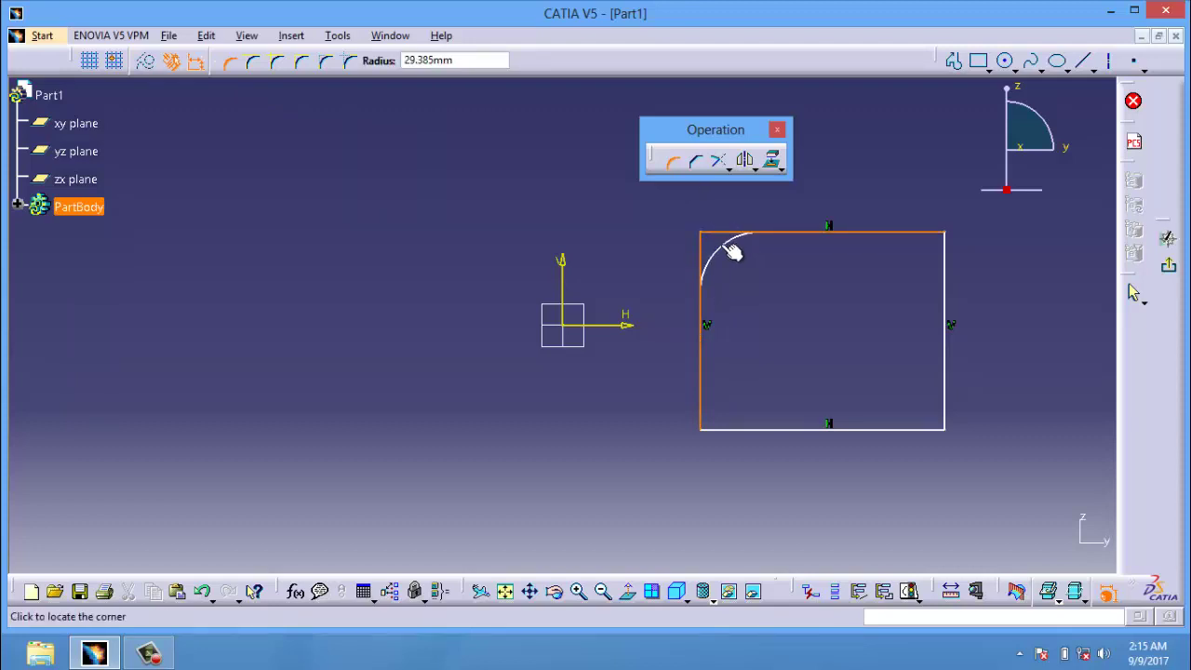
click(463, 59)
double_click(420, 59)
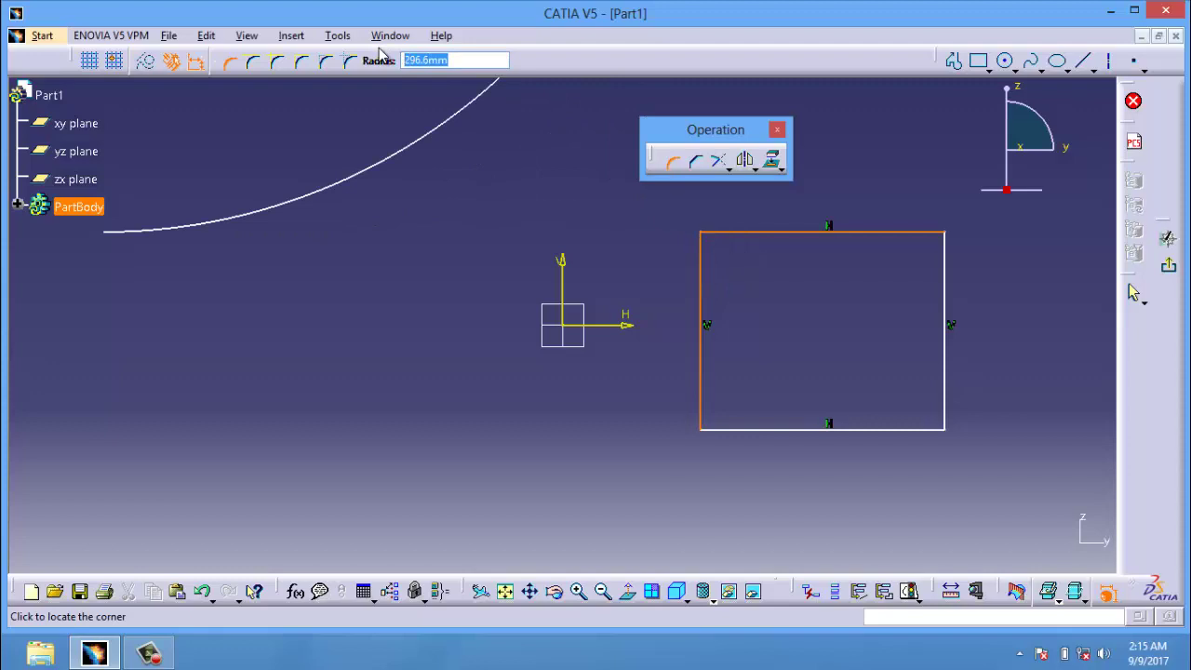
text(15)
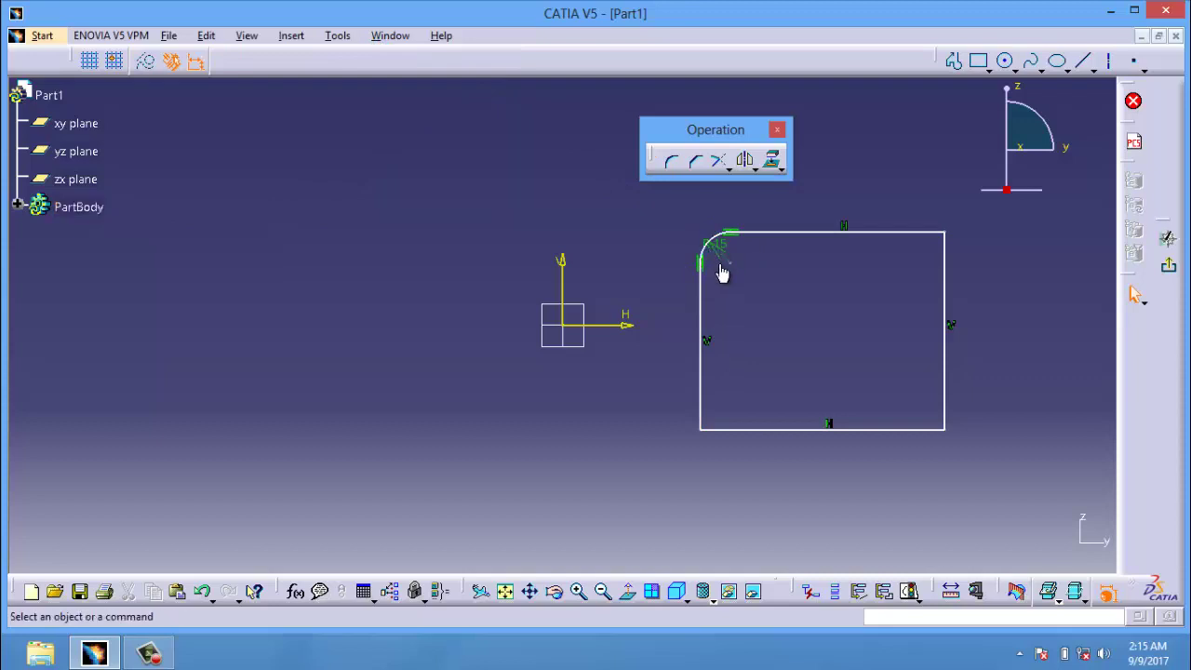
Step: Round the top-right corner with Trim First Element, then undo both roundings
click(675, 173)
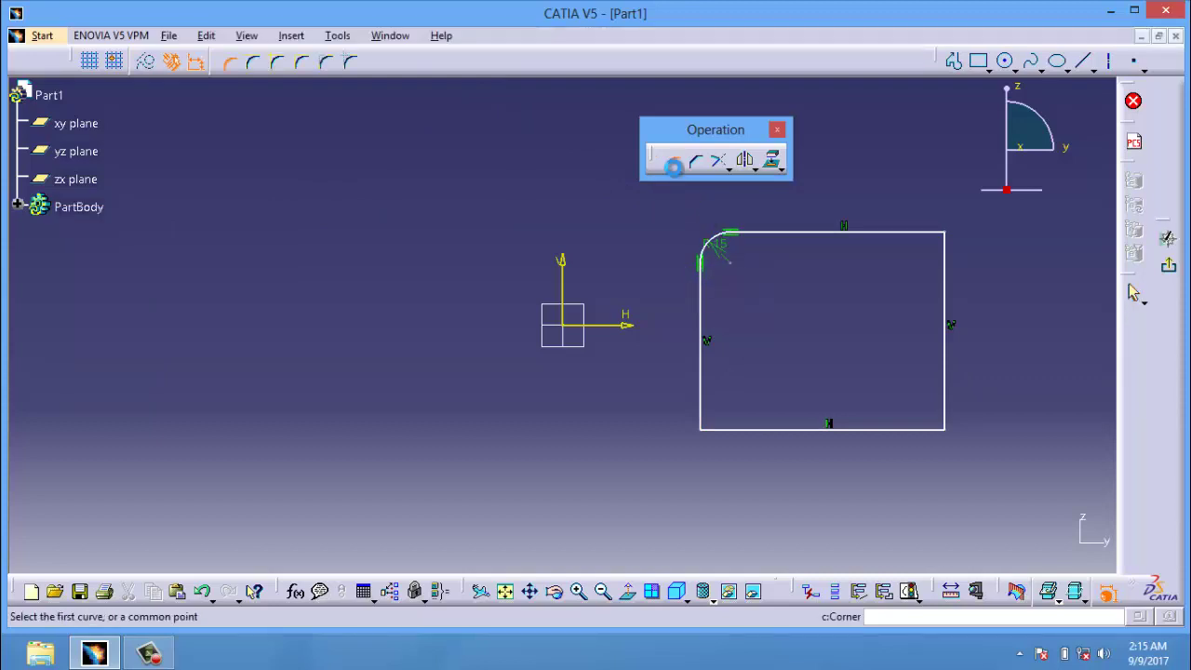
click(251, 65)
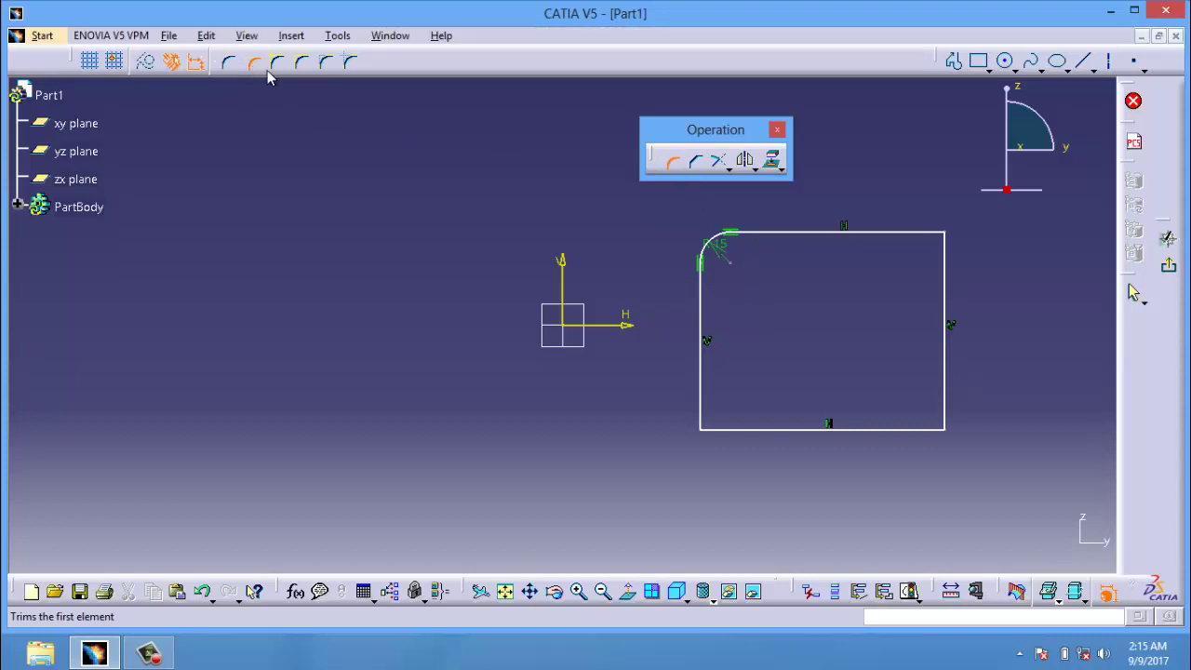
click(900, 233)
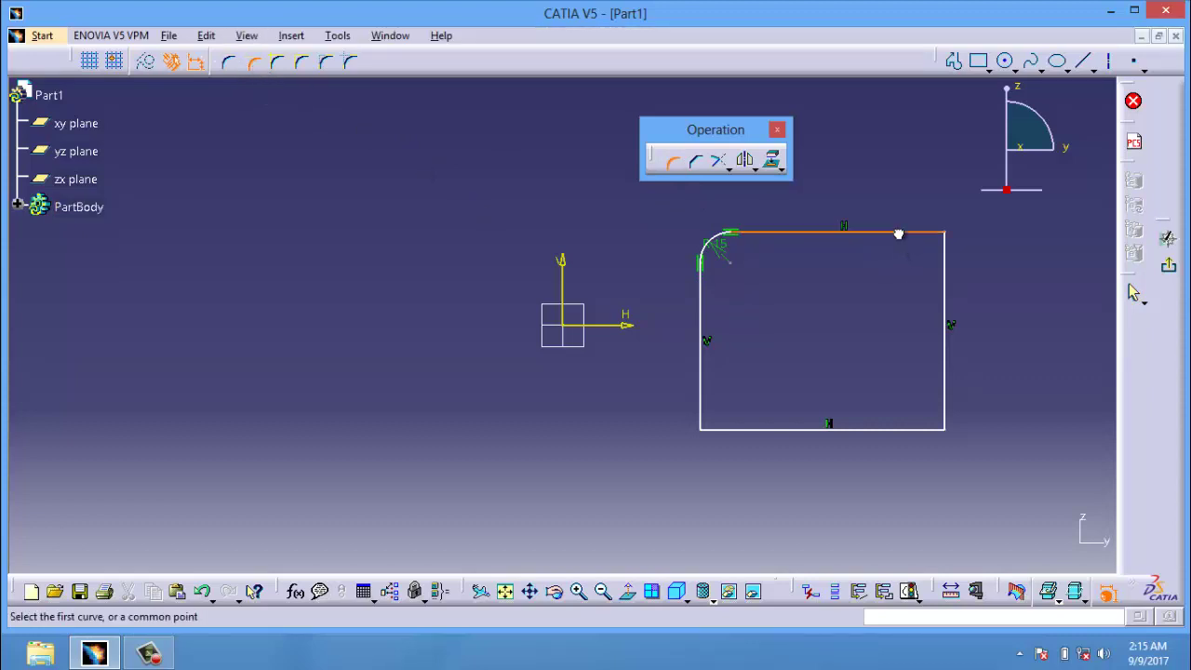
click(945, 279)
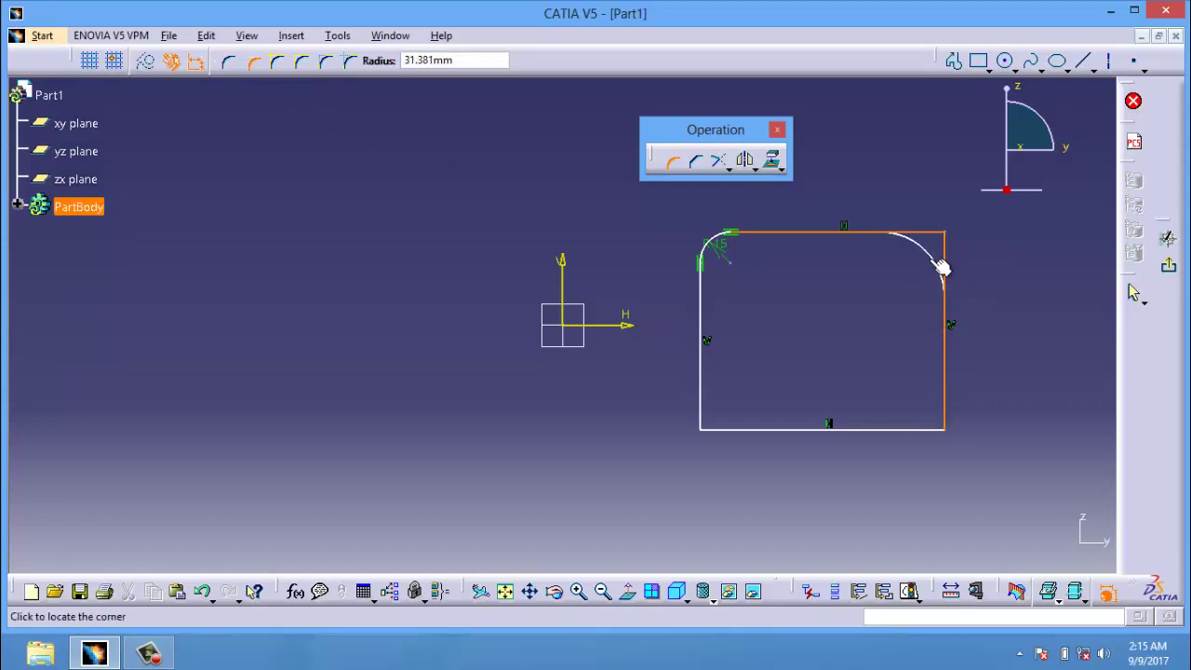
click(928, 260)
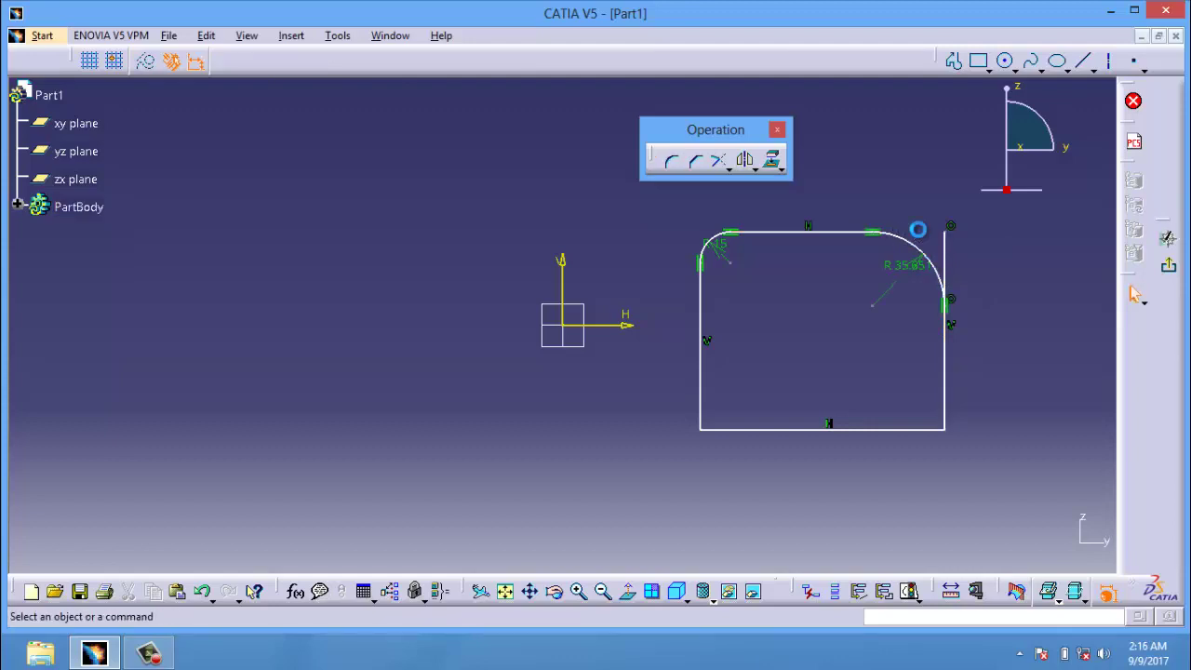
key(ctrl+z)
key(ctrl+z)
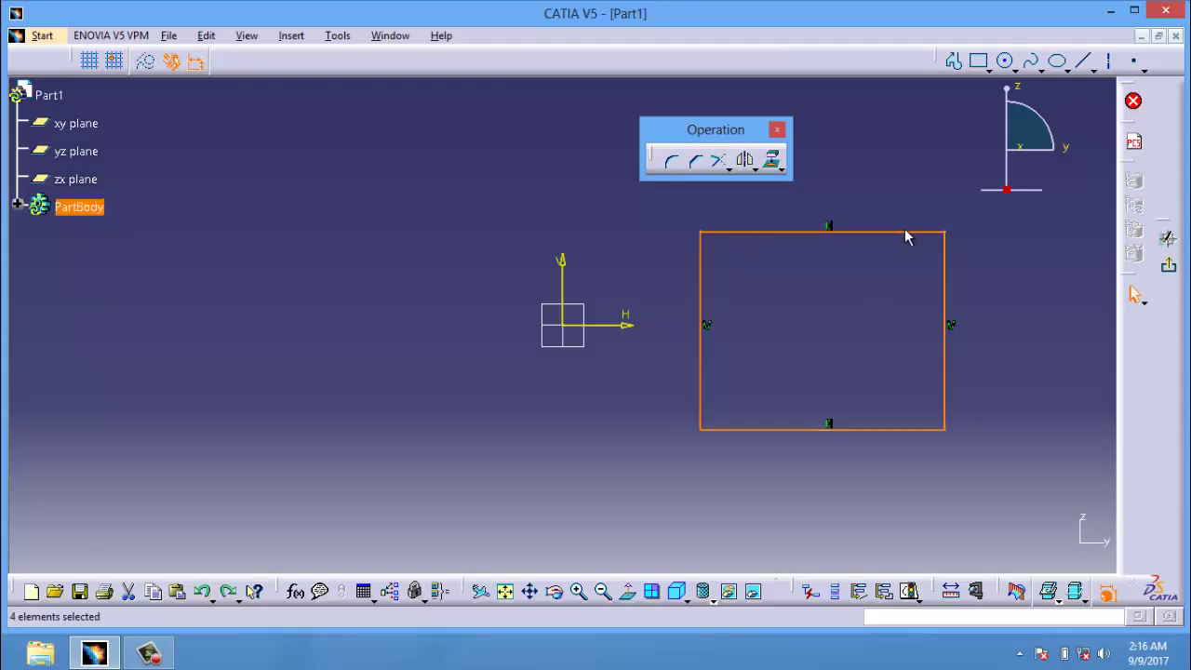
click(673, 164)
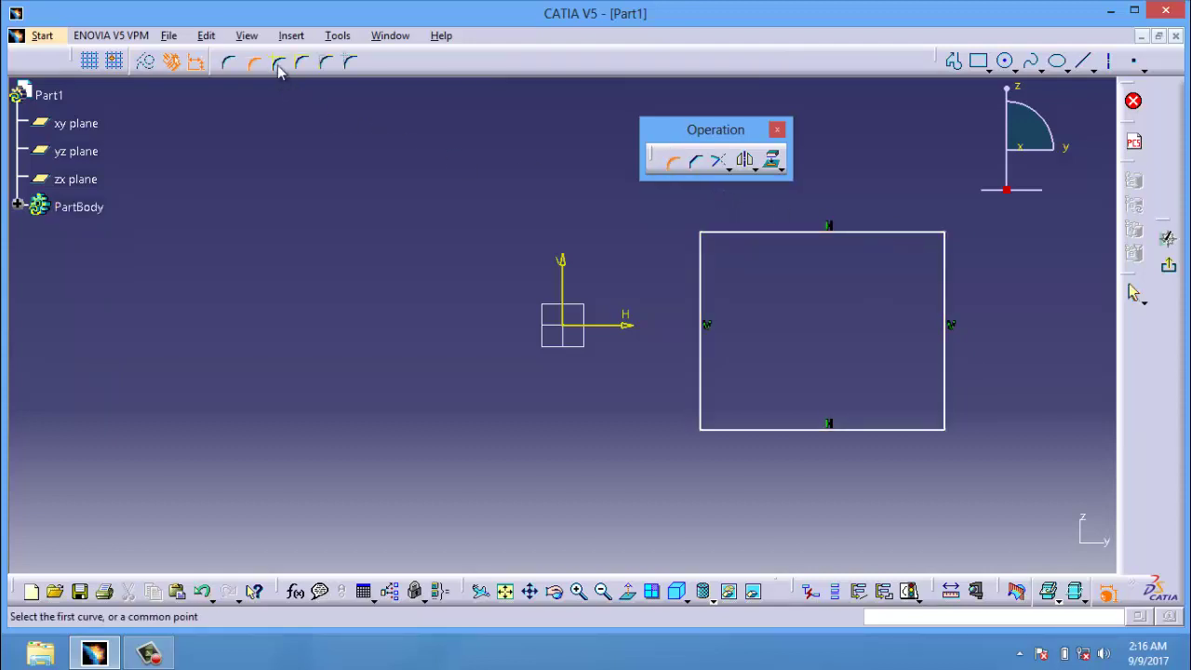
click(280, 62)
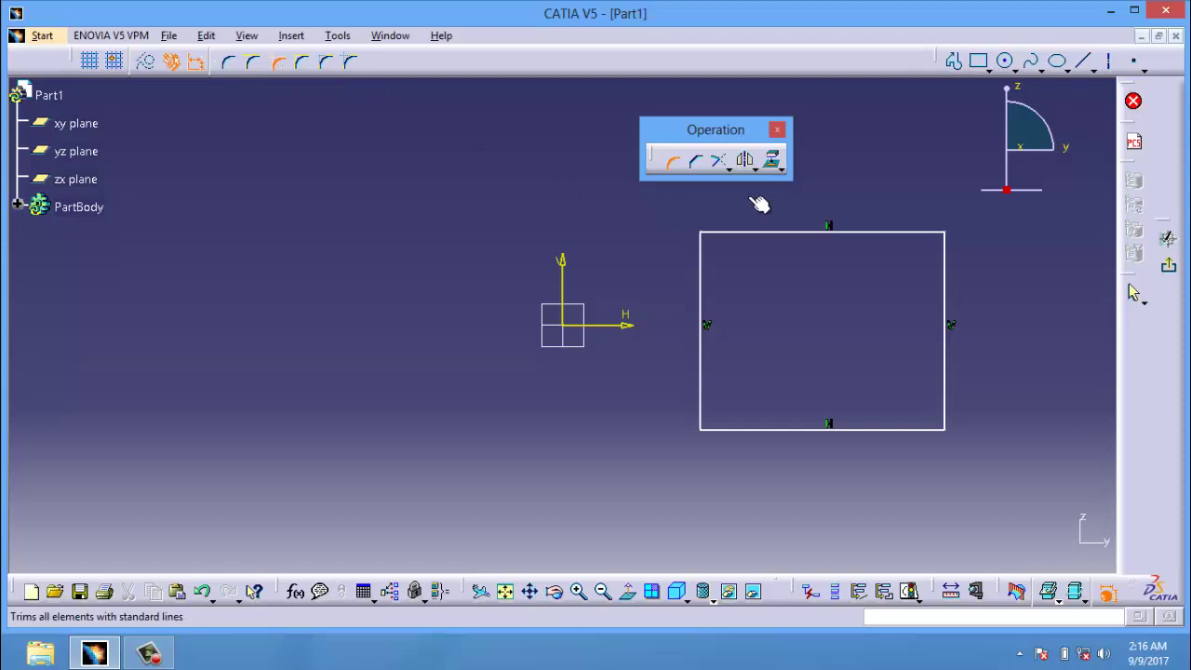
click(914, 233)
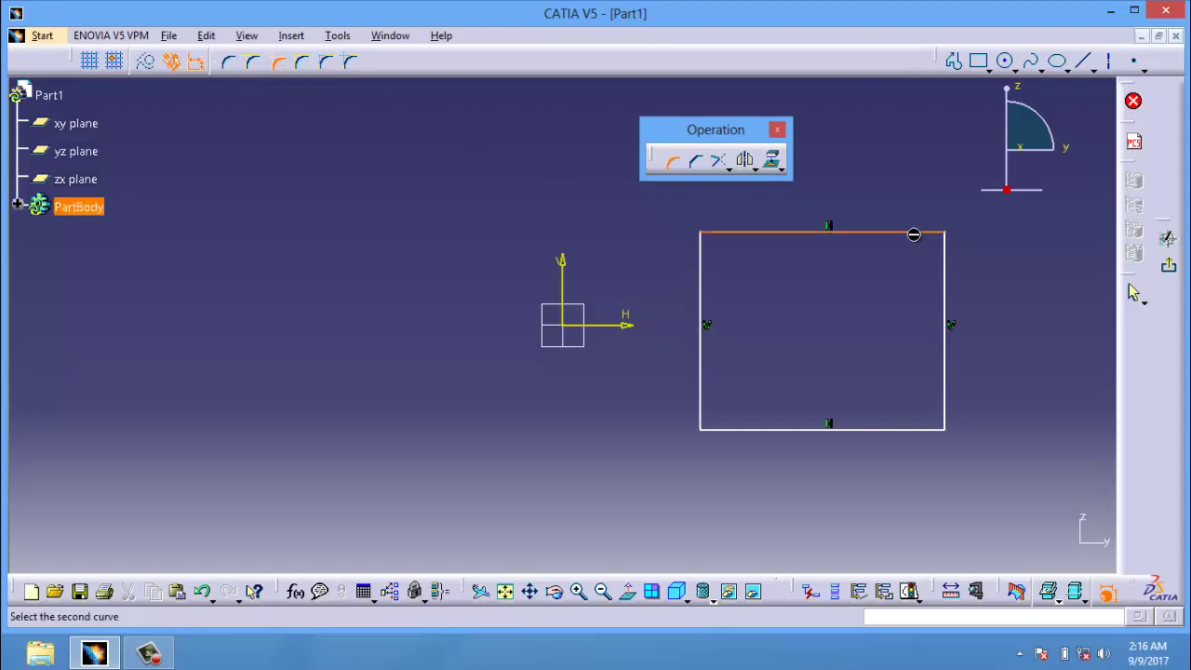
click(947, 285)
click(925, 259)
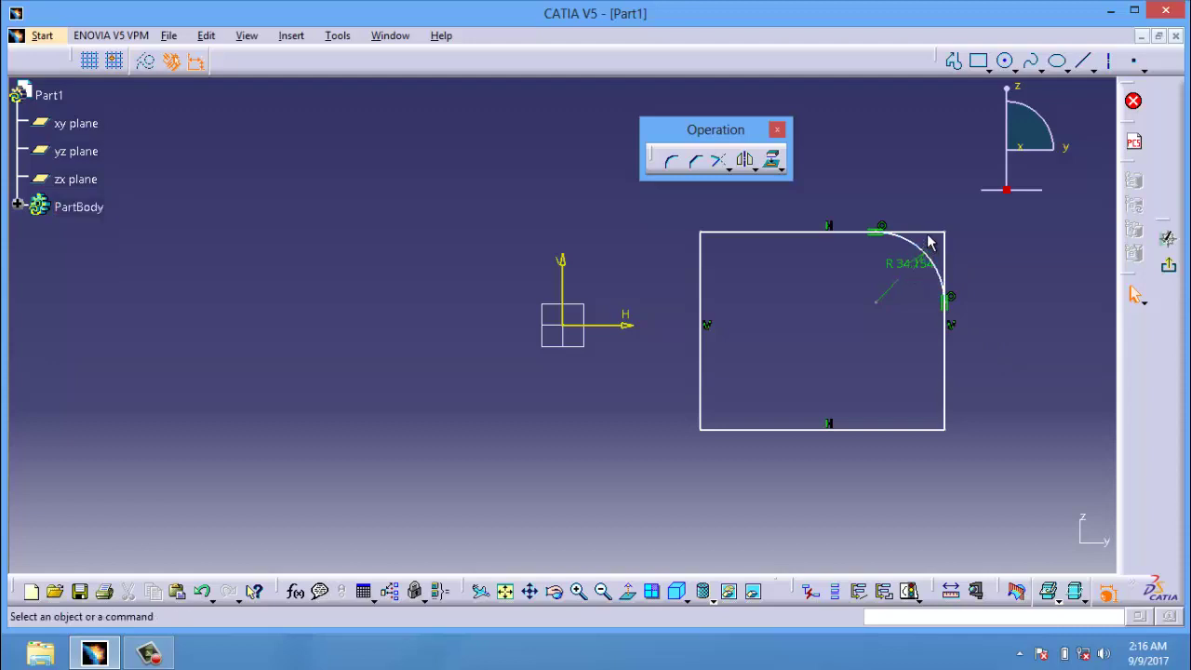
key(ctrl+z)
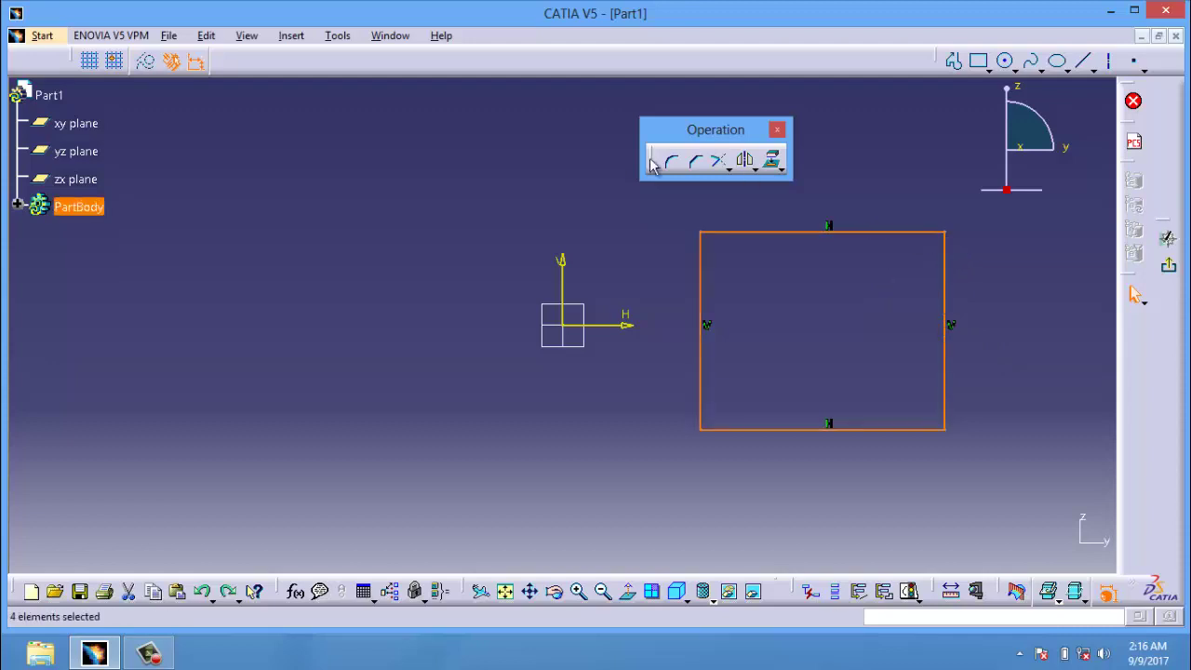
click(671, 161)
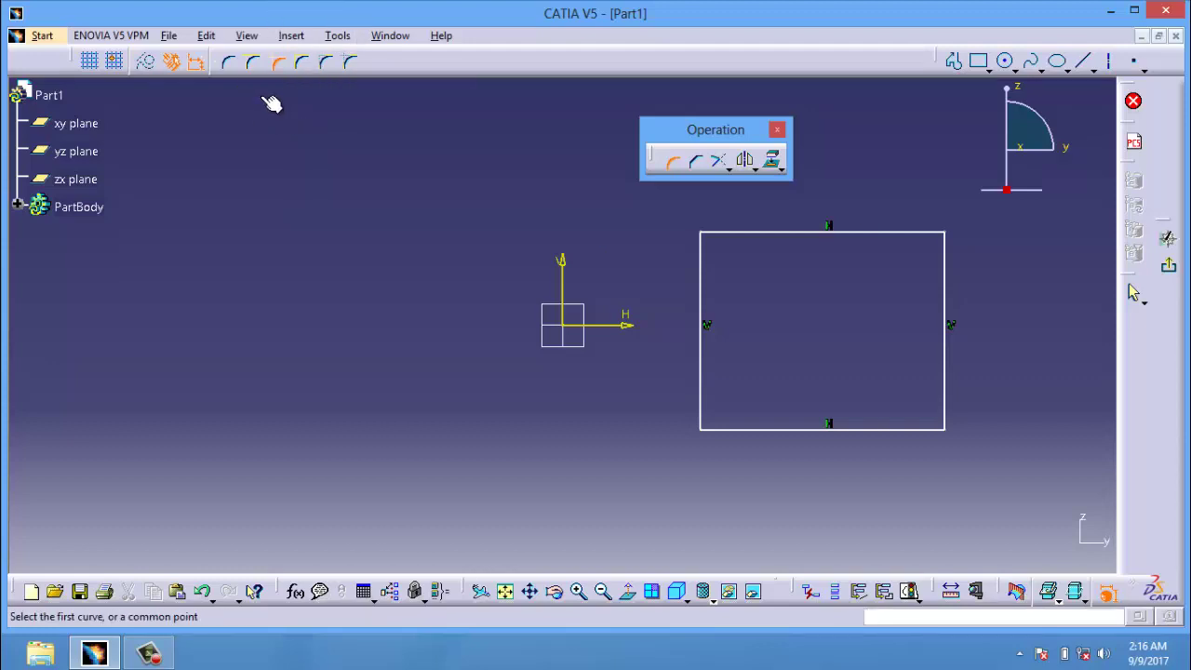
click(698, 167)
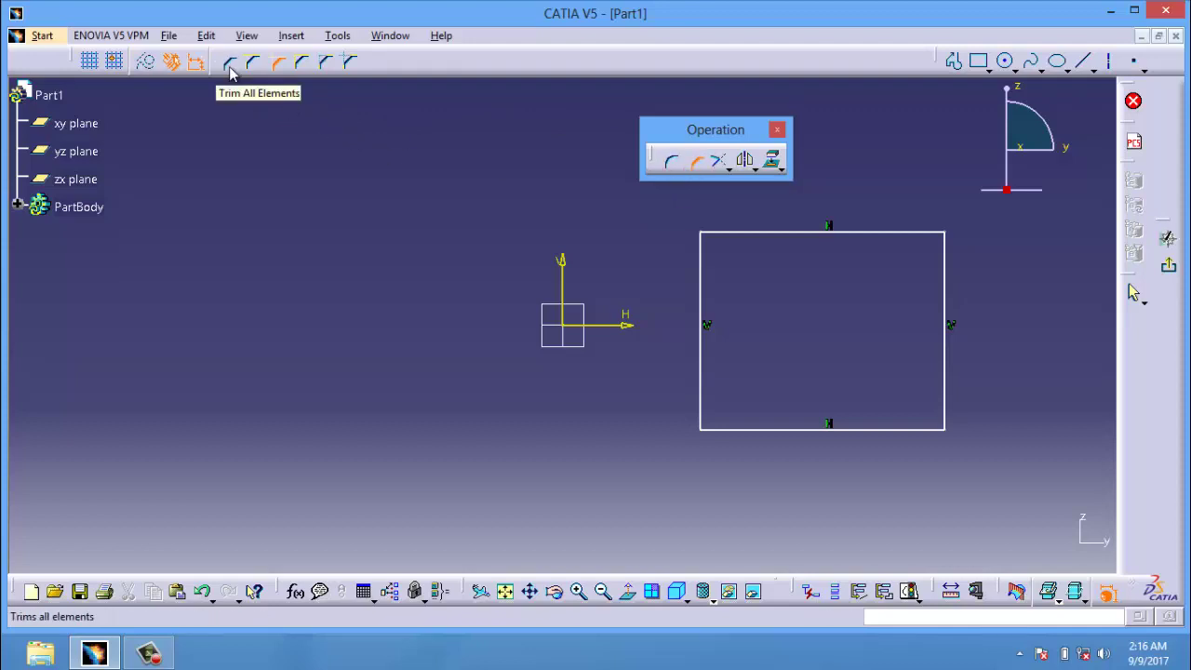
click(743, 429)
click(701, 406)
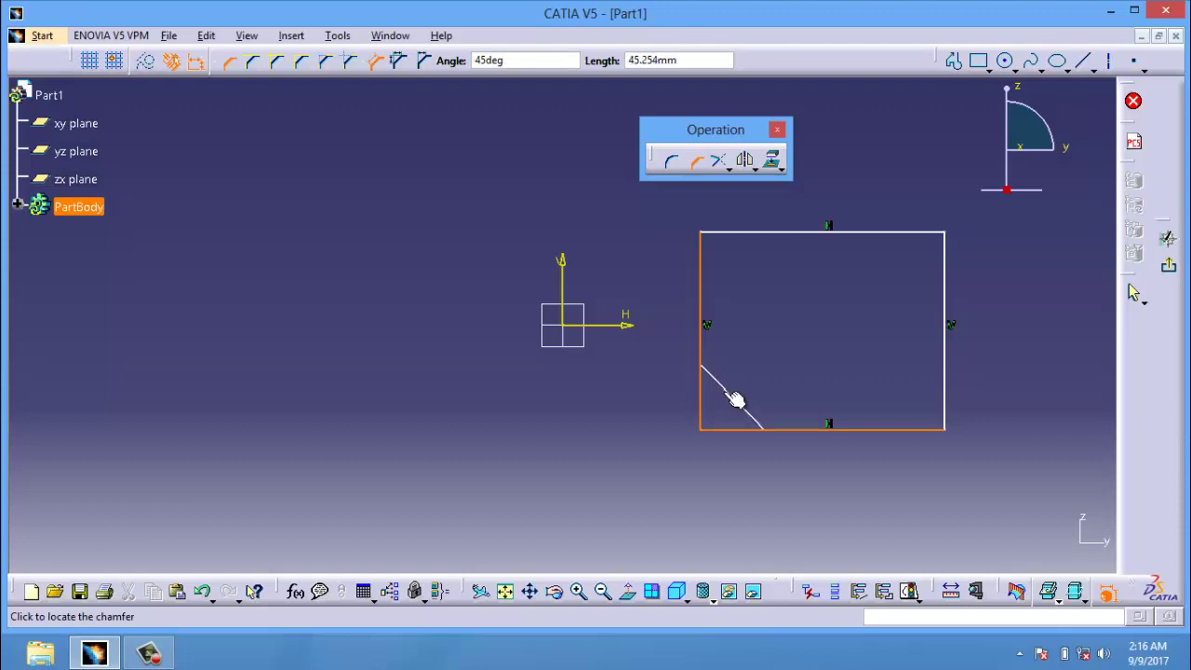
click(735, 400)
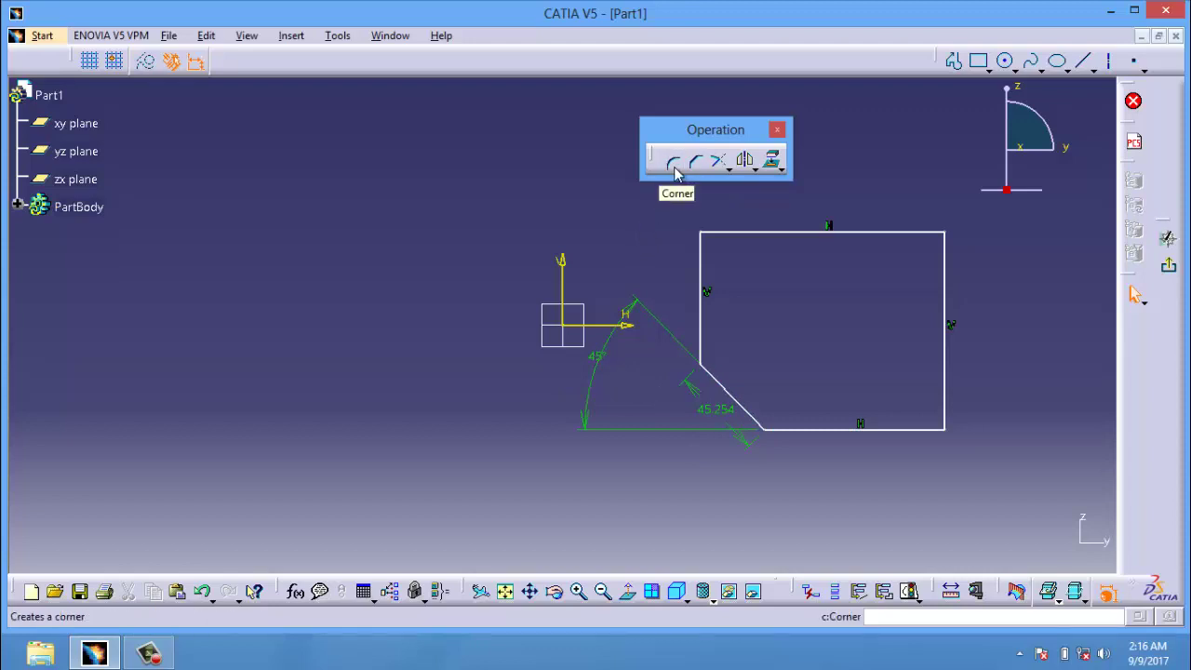
key(ctrl+z)
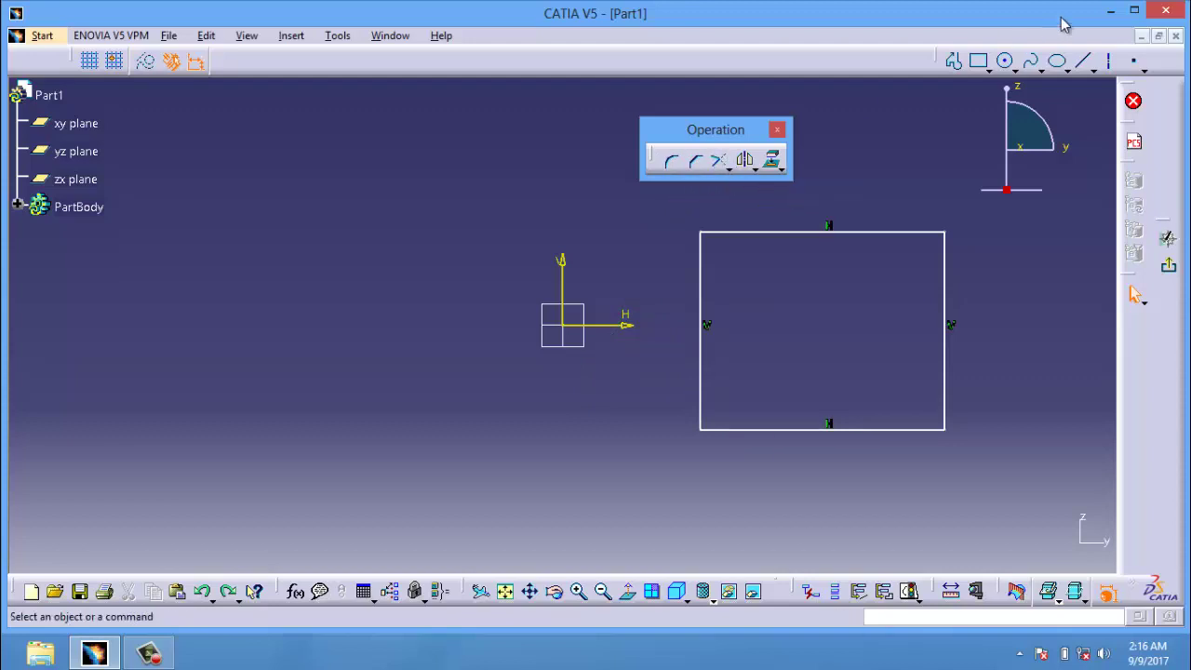
Step: Draw a diagonal line crossing the rectangle and float the Relimitations toolbar
click(1084, 60)
key(Escape)
click(1084, 60)
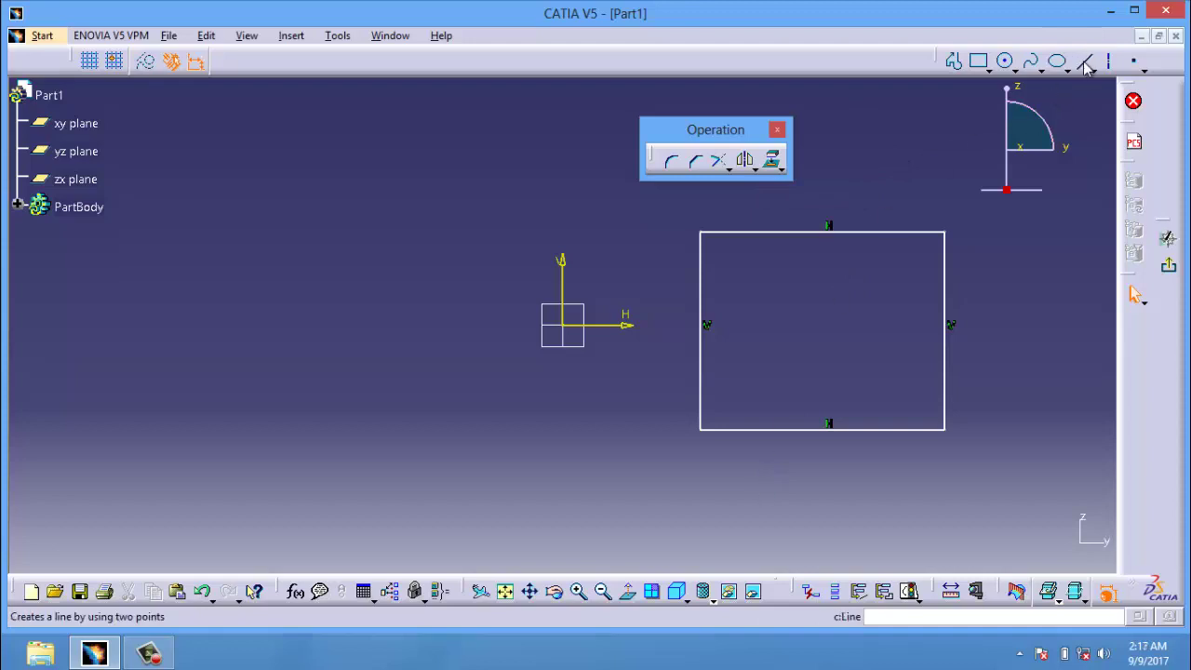
key(Escape)
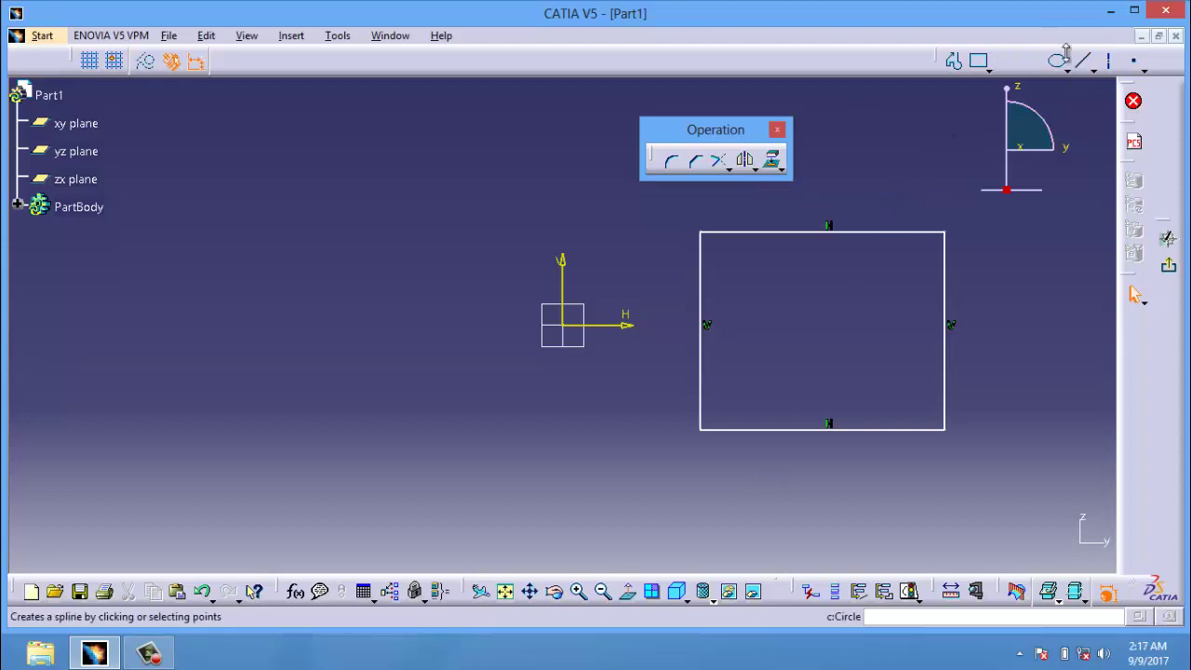
click(1083, 61)
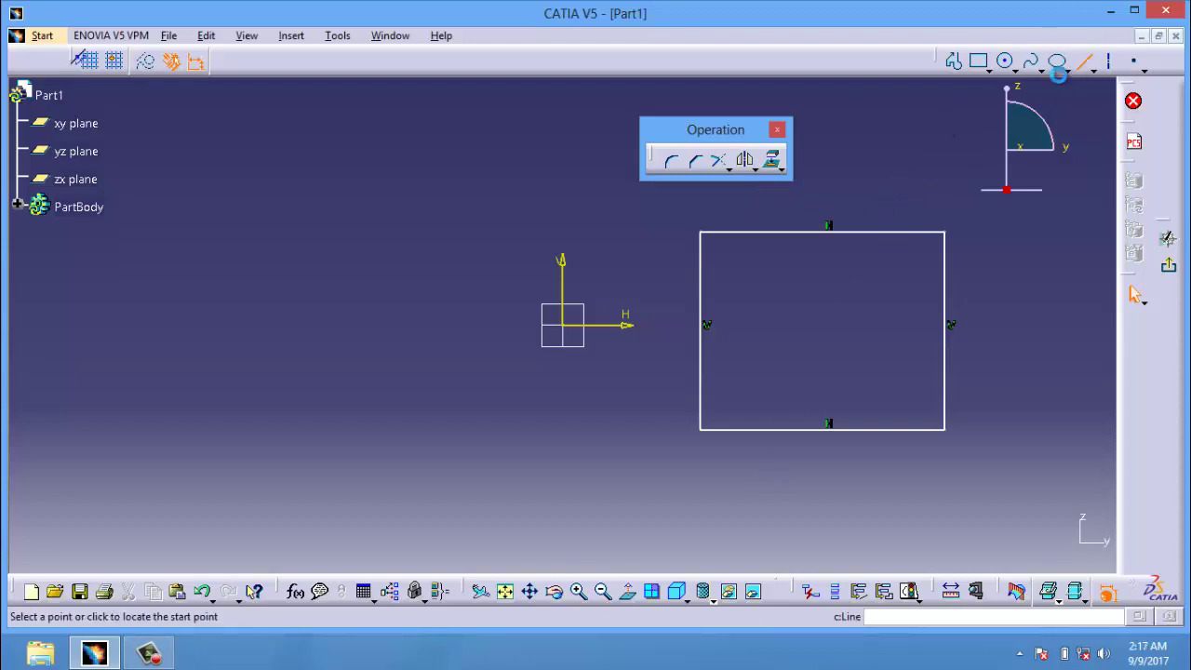
click(854, 178)
click(717, 502)
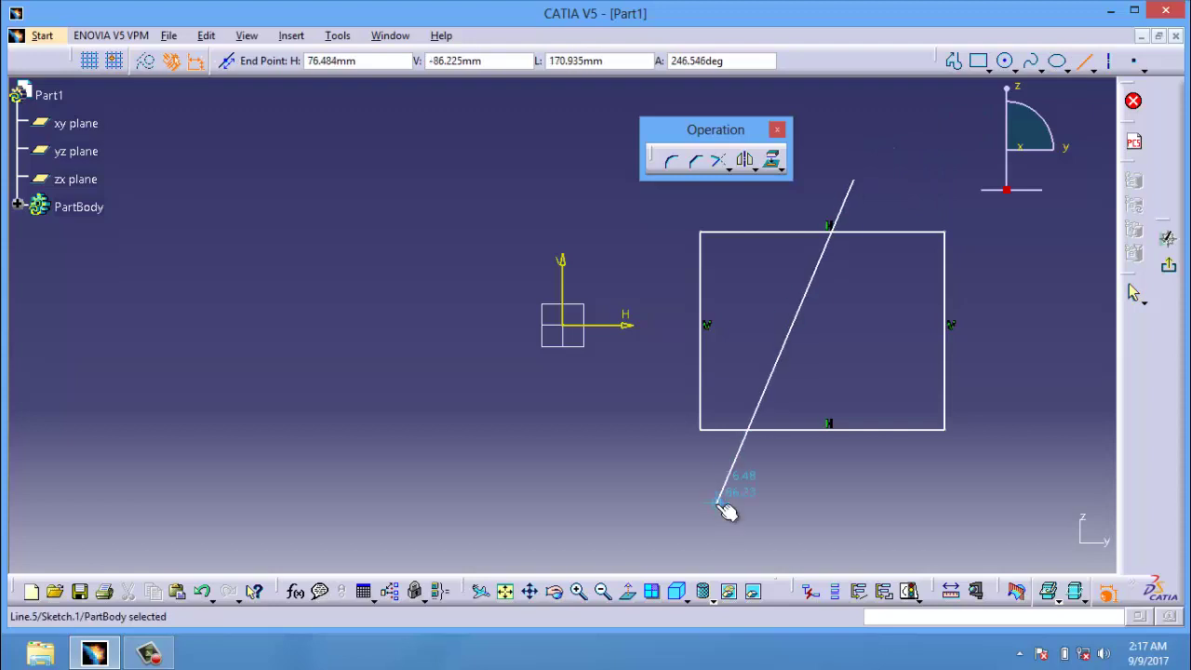
click(728, 175)
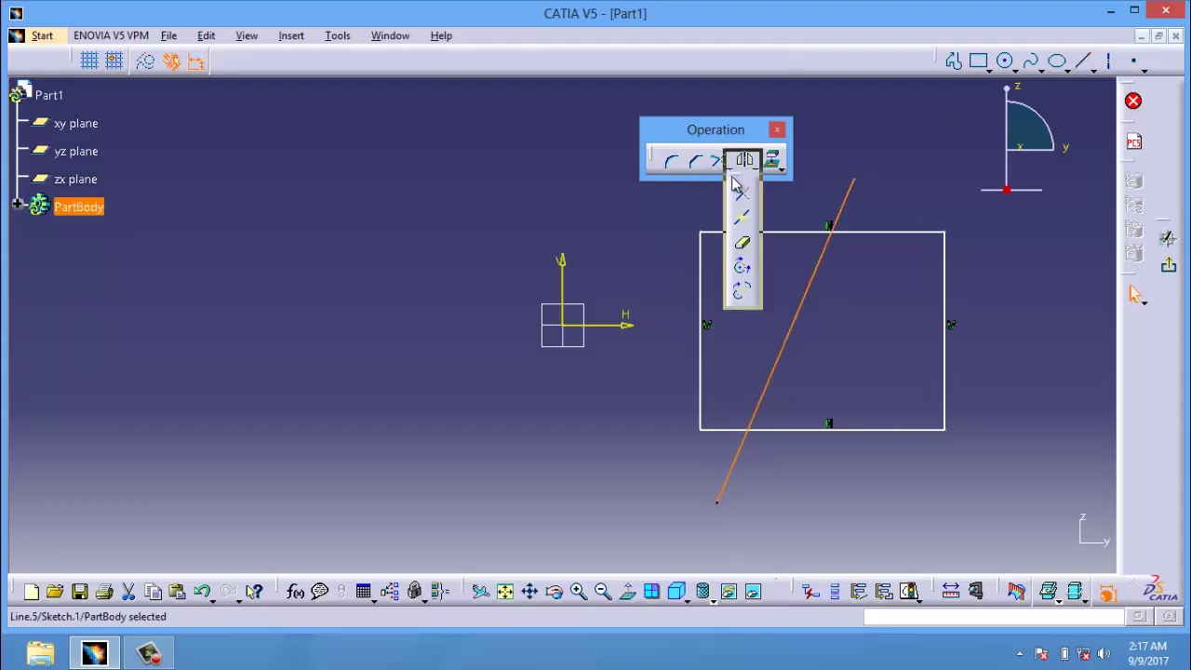
drag(740, 178, 475, 183)
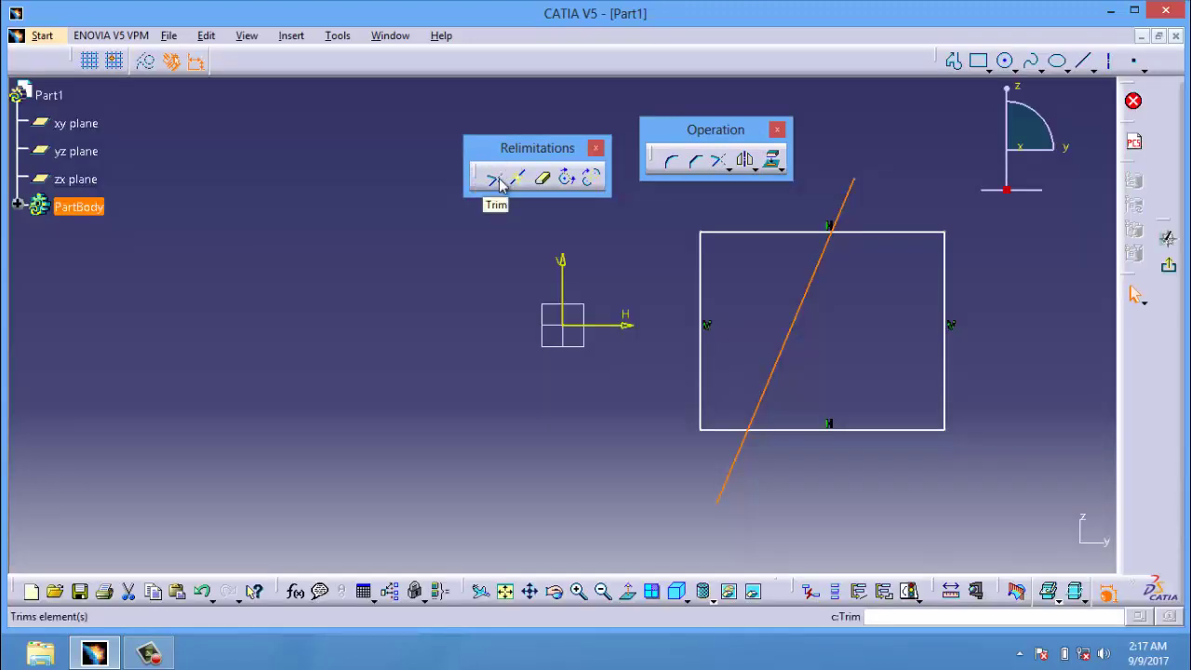
Step: Trim back the diagonal line's upper end
click(500, 182)
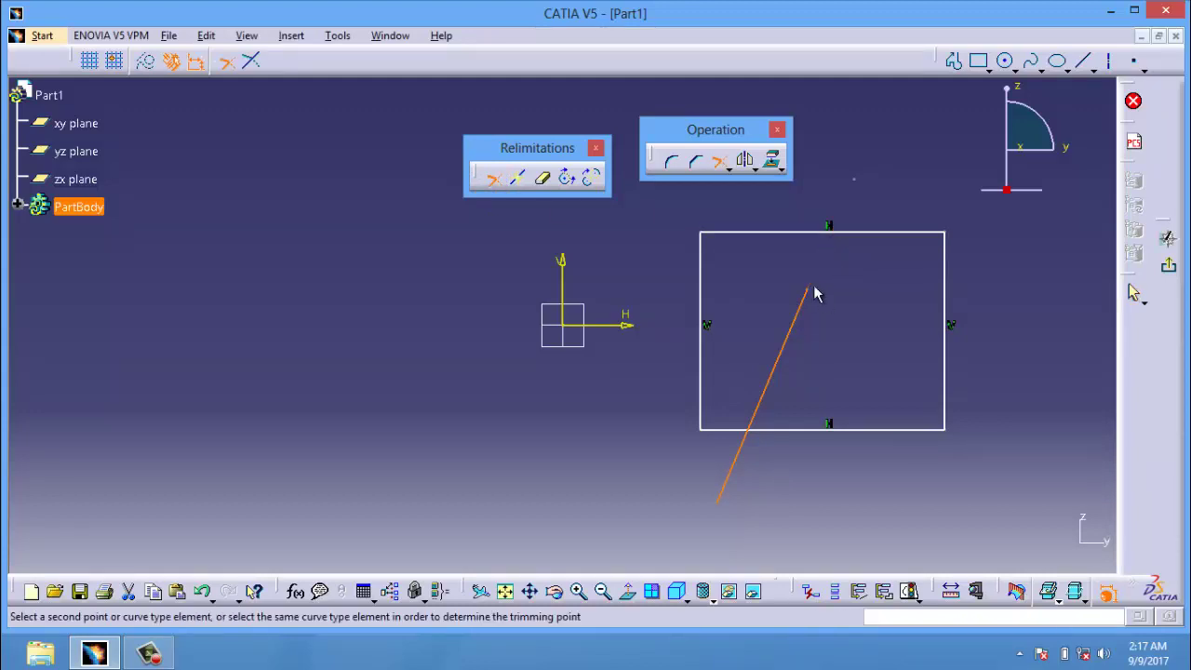
click(854, 201)
click(856, 193)
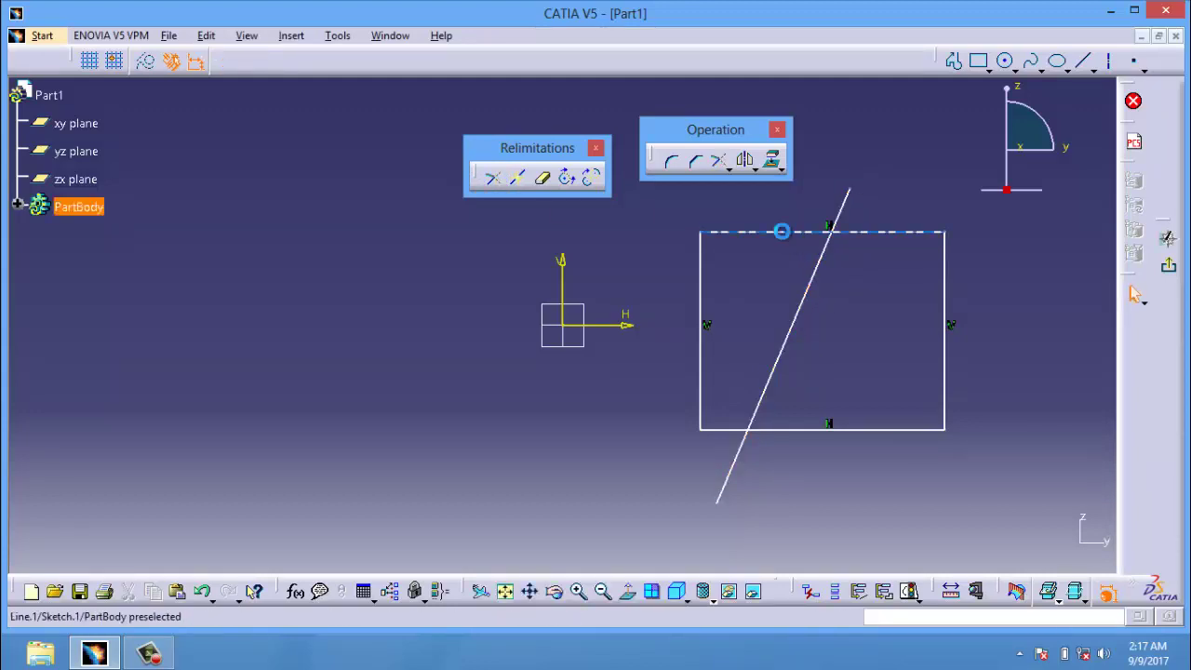
click(772, 232)
Step: Trim the rectangle's top edge short of its top-right corner
click(503, 182)
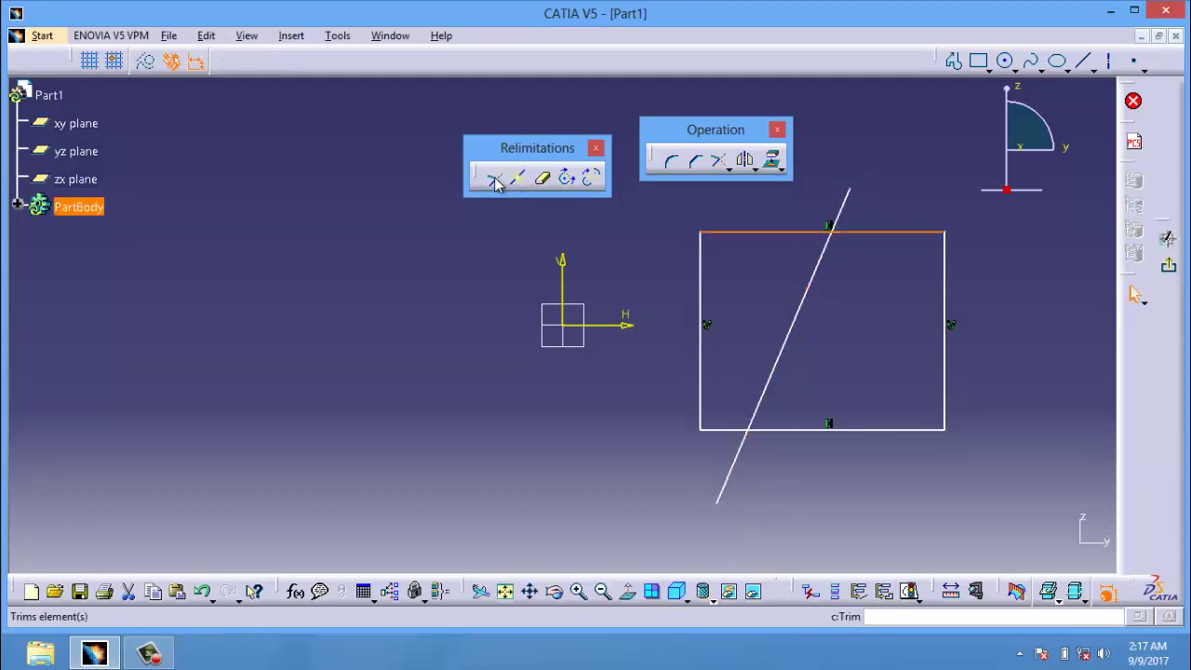
click(703, 231)
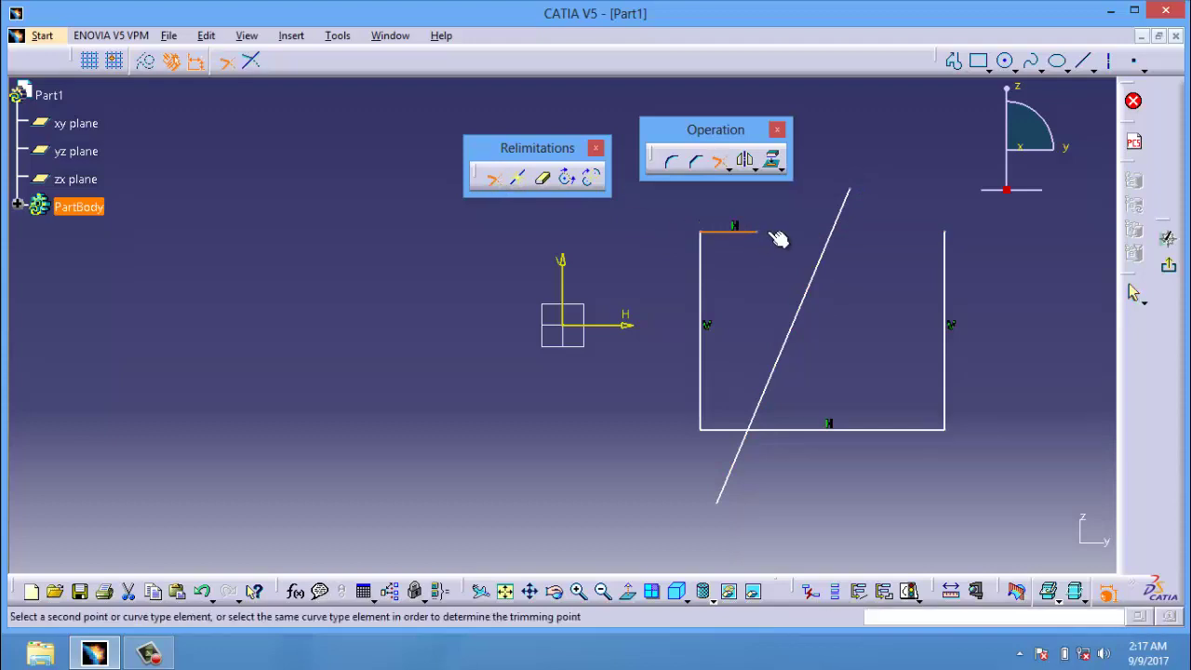
click(889, 233)
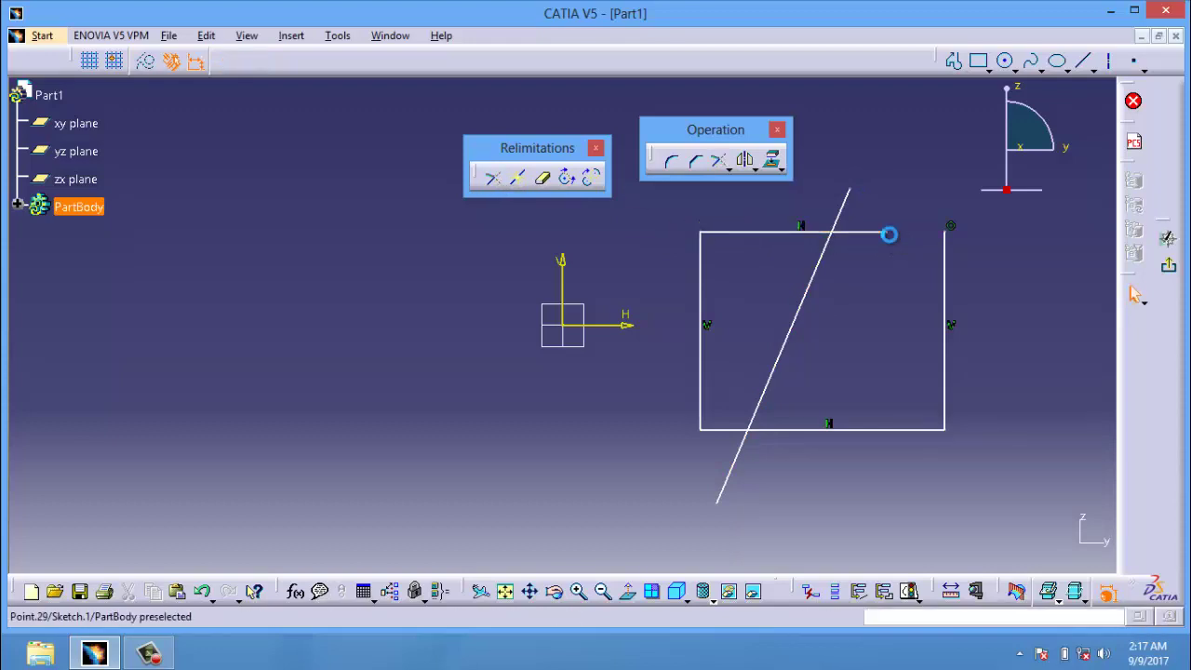
click(493, 181)
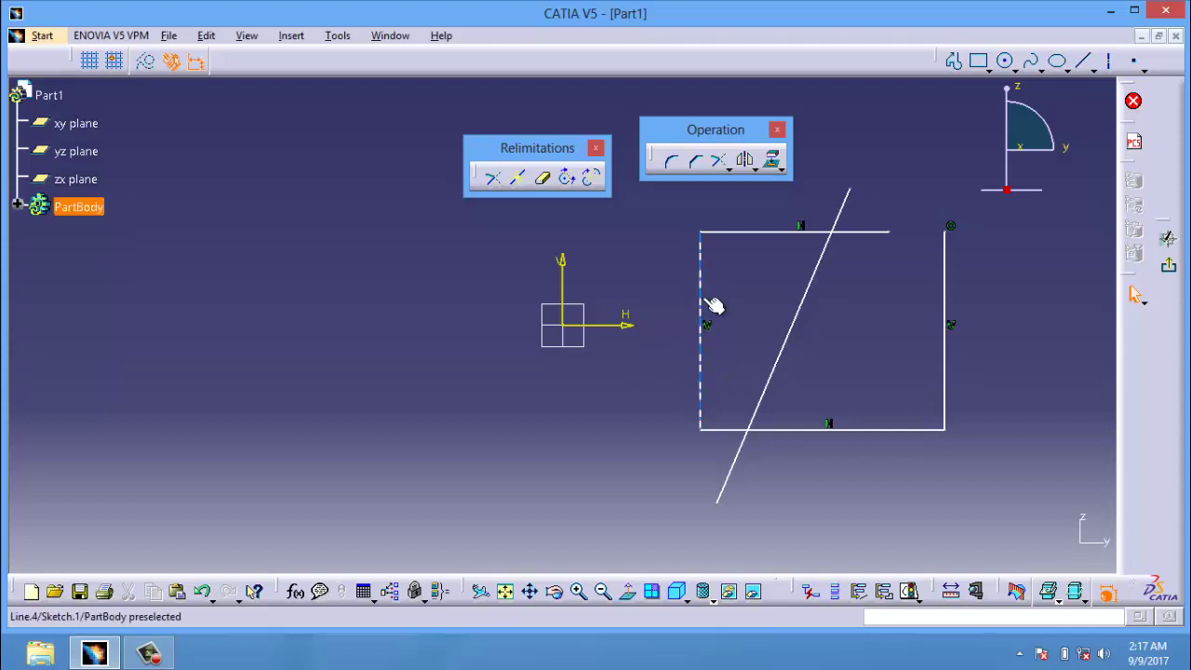
Step: Break the rectangle's left edge at two points along its length
click(519, 177)
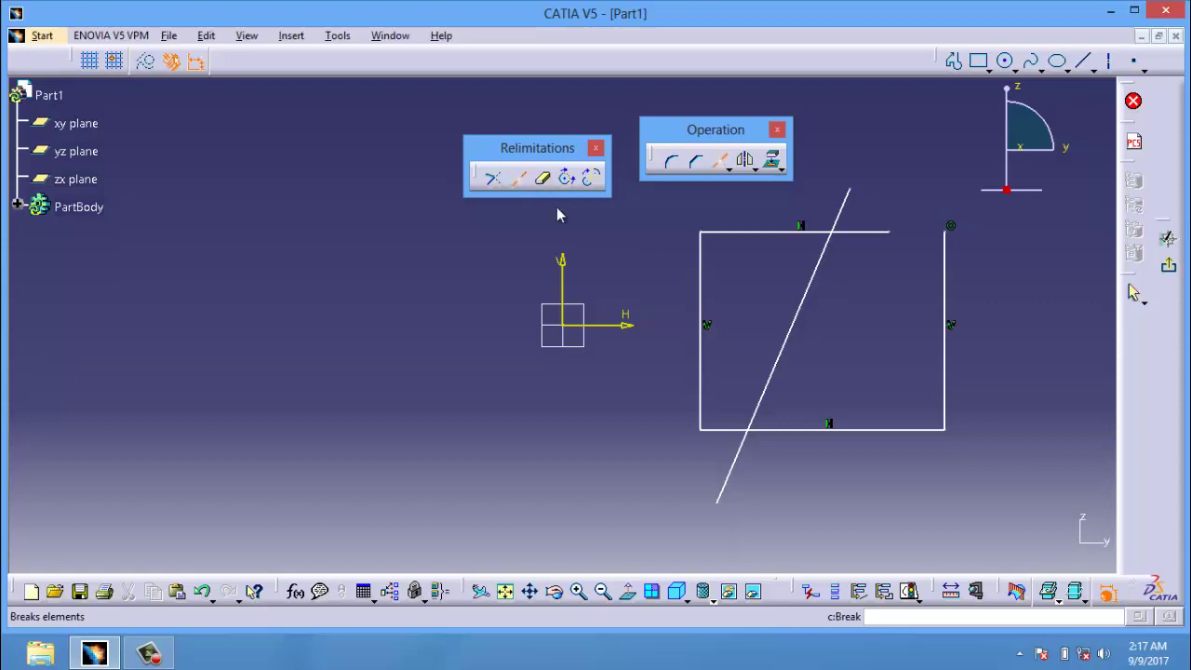
click(705, 369)
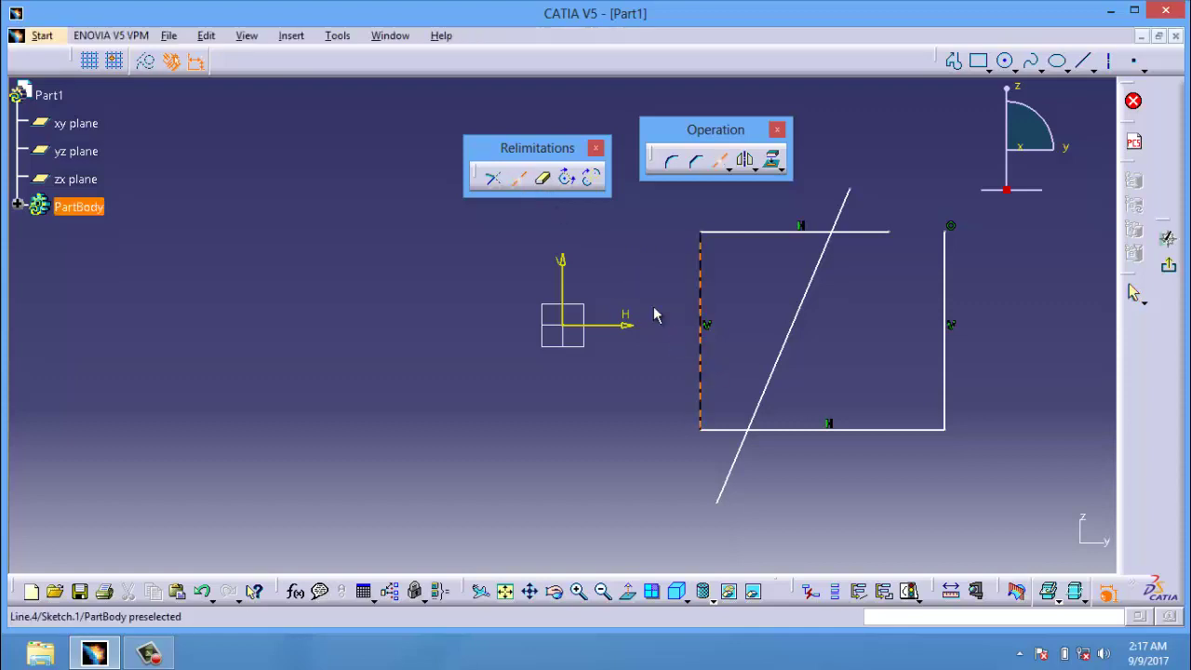
click(705, 276)
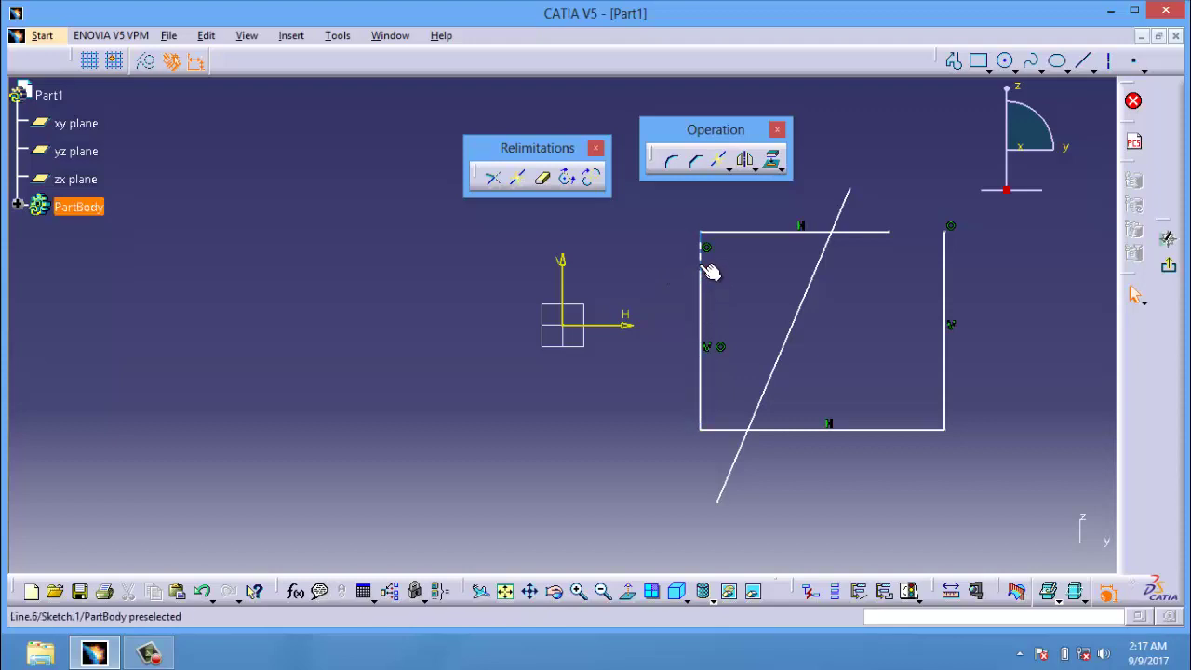
click(519, 180)
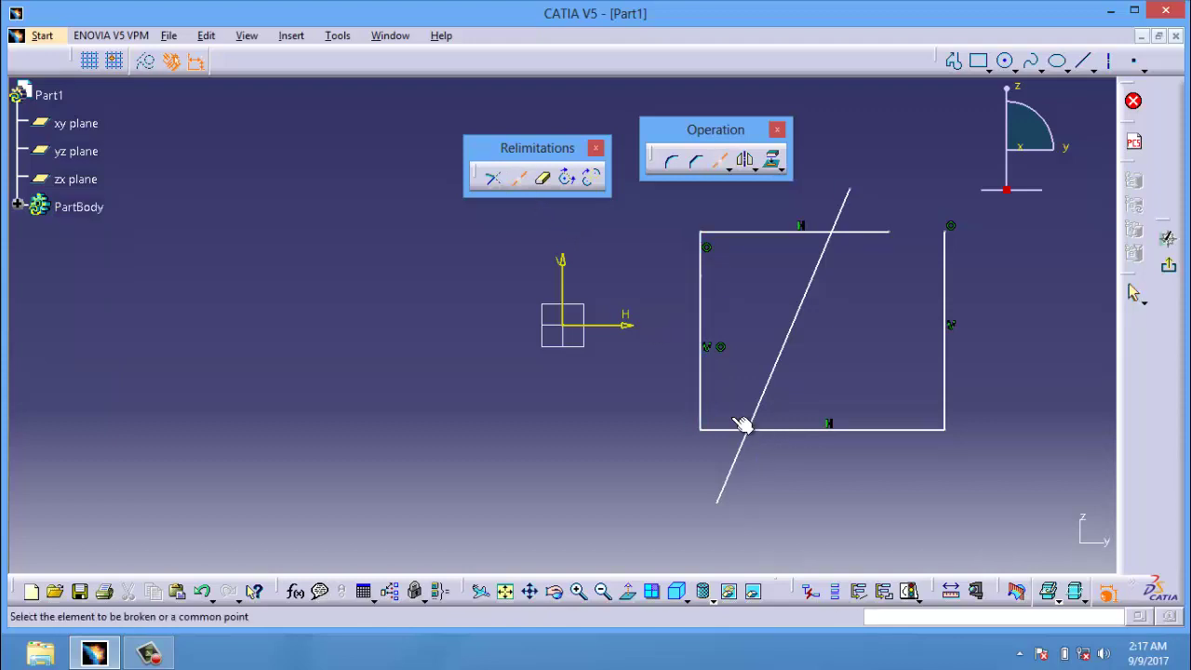
click(707, 384)
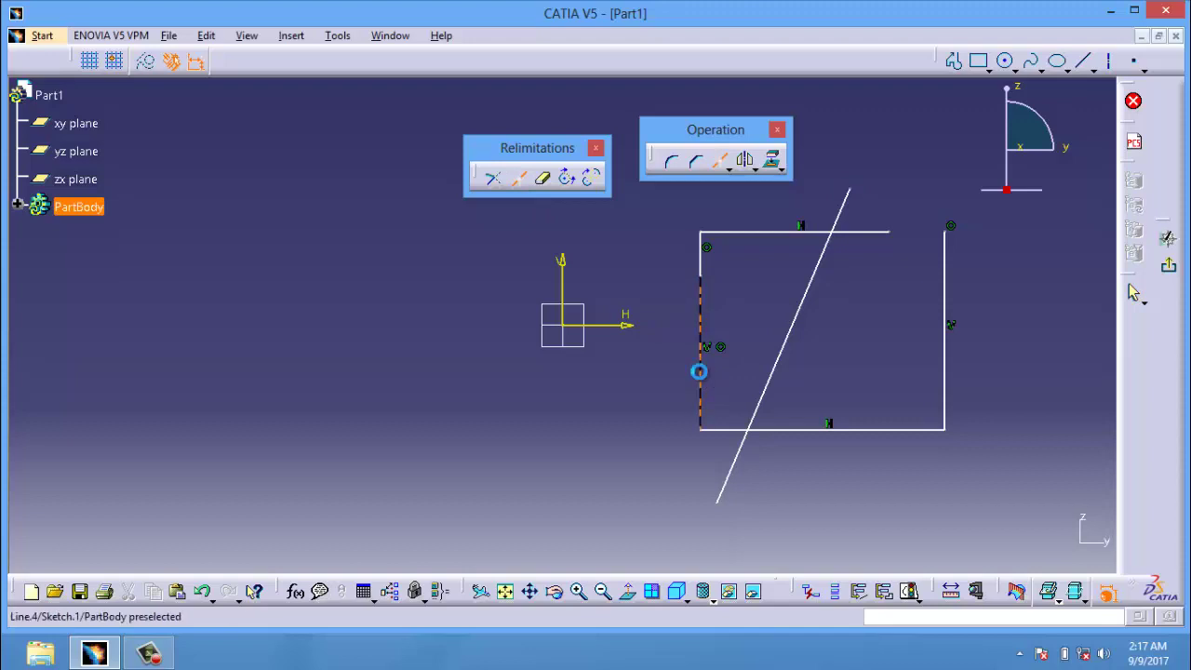
click(700, 372)
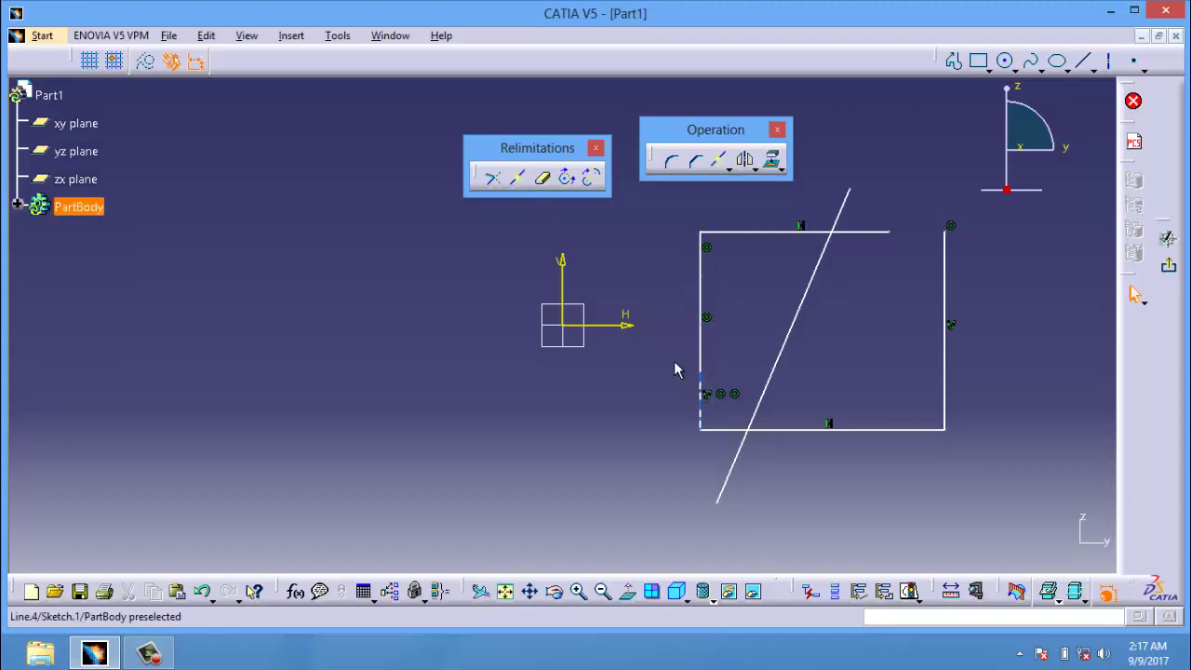
Step: Quick-trim the top edge's left part, the diagonal's inner section and the right side
click(545, 179)
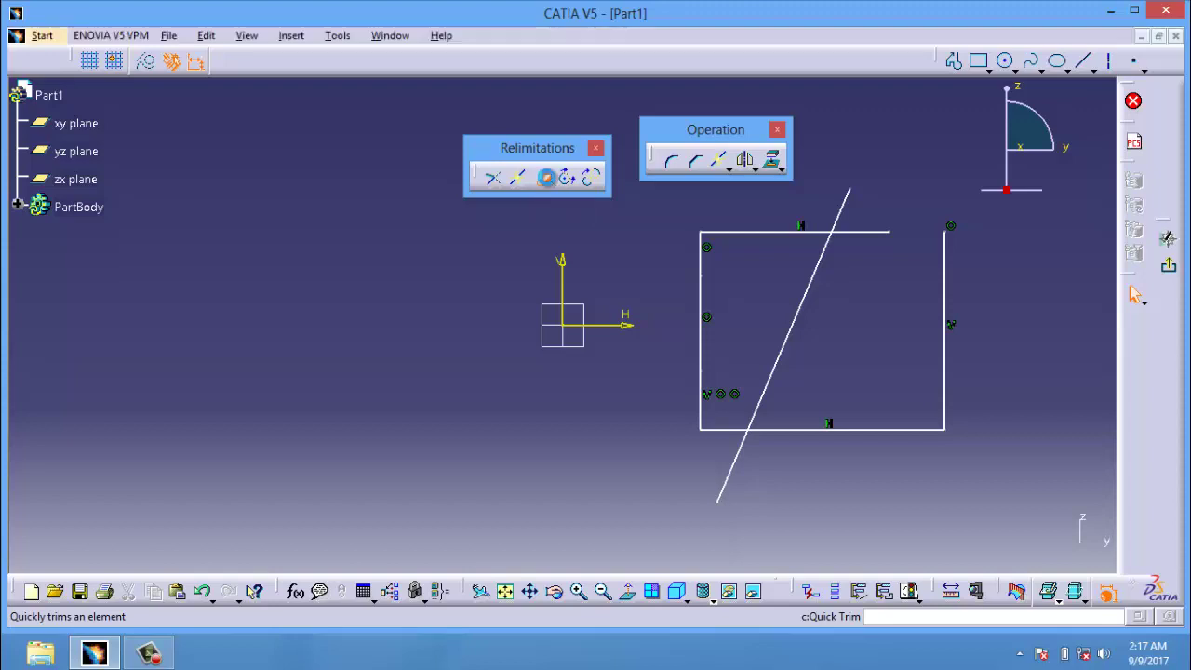
click(737, 241)
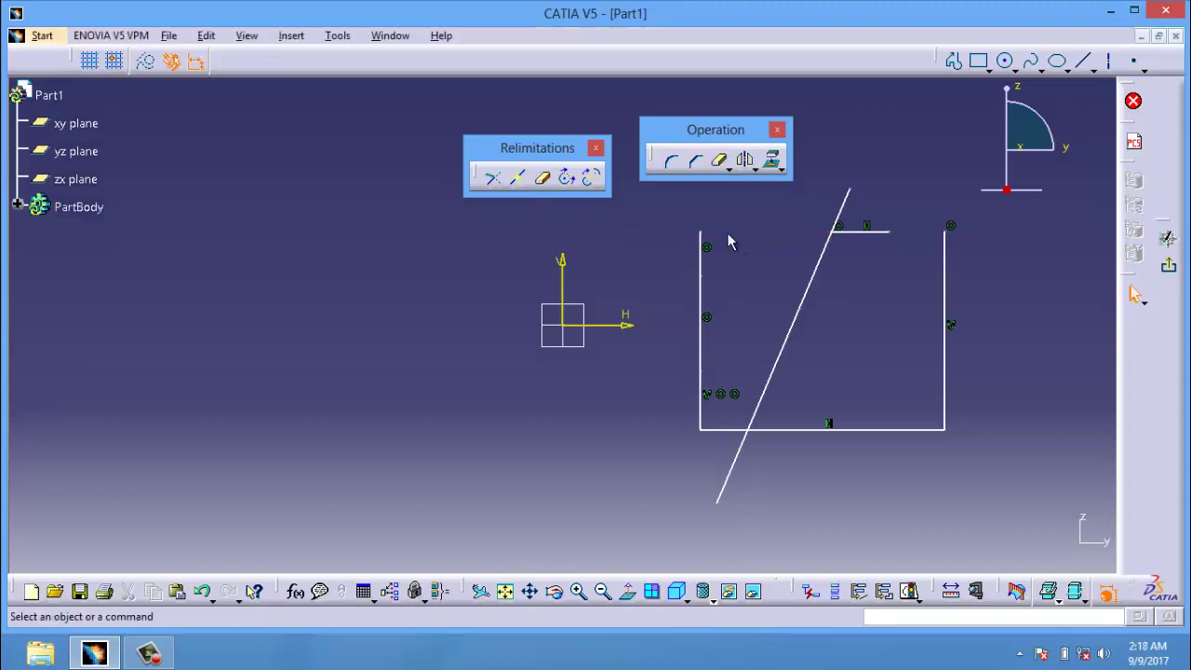
click(796, 312)
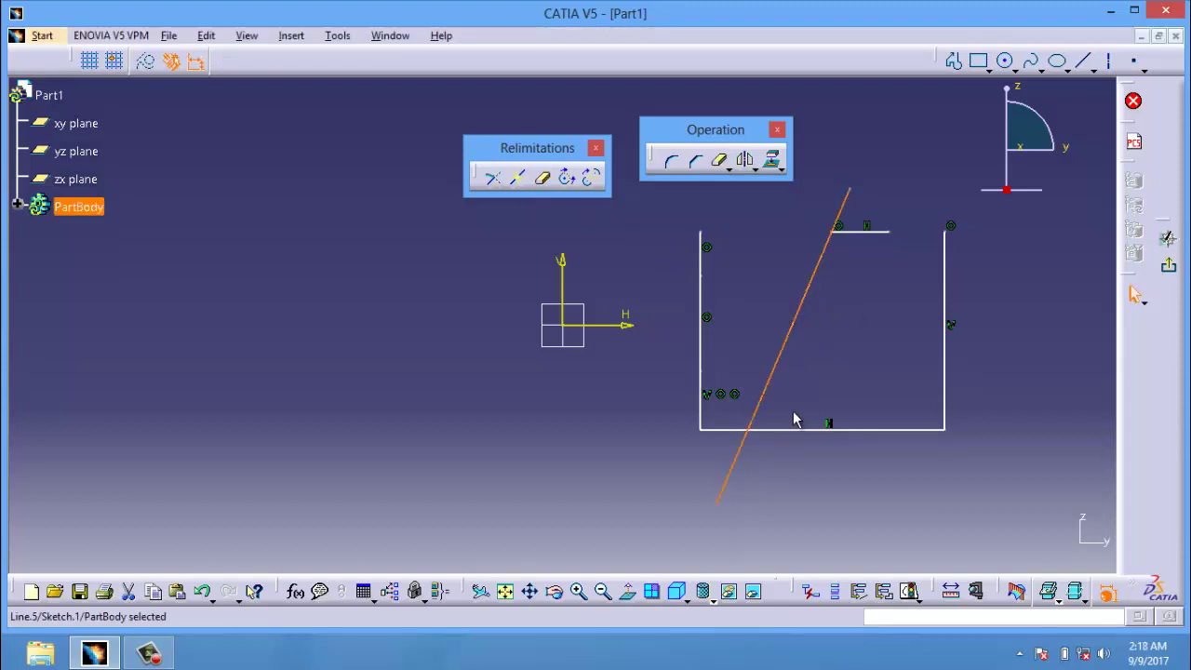
click(543, 177)
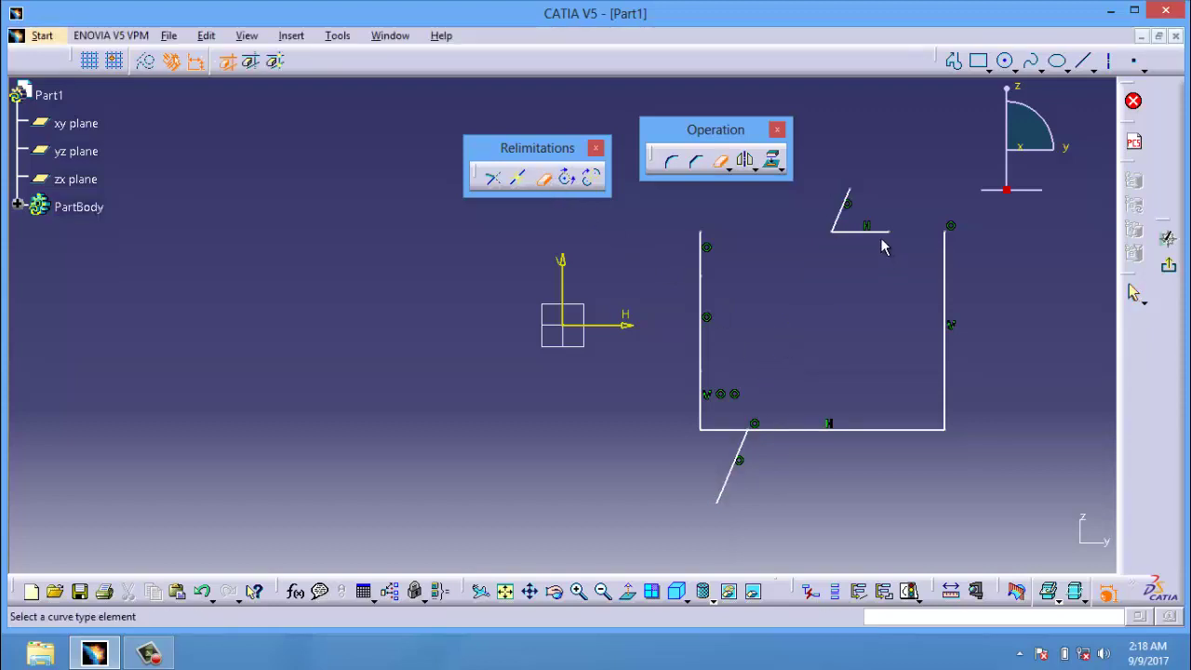
click(944, 313)
drag(609, 103, 998, 497)
drag(626, 235, 570, 186)
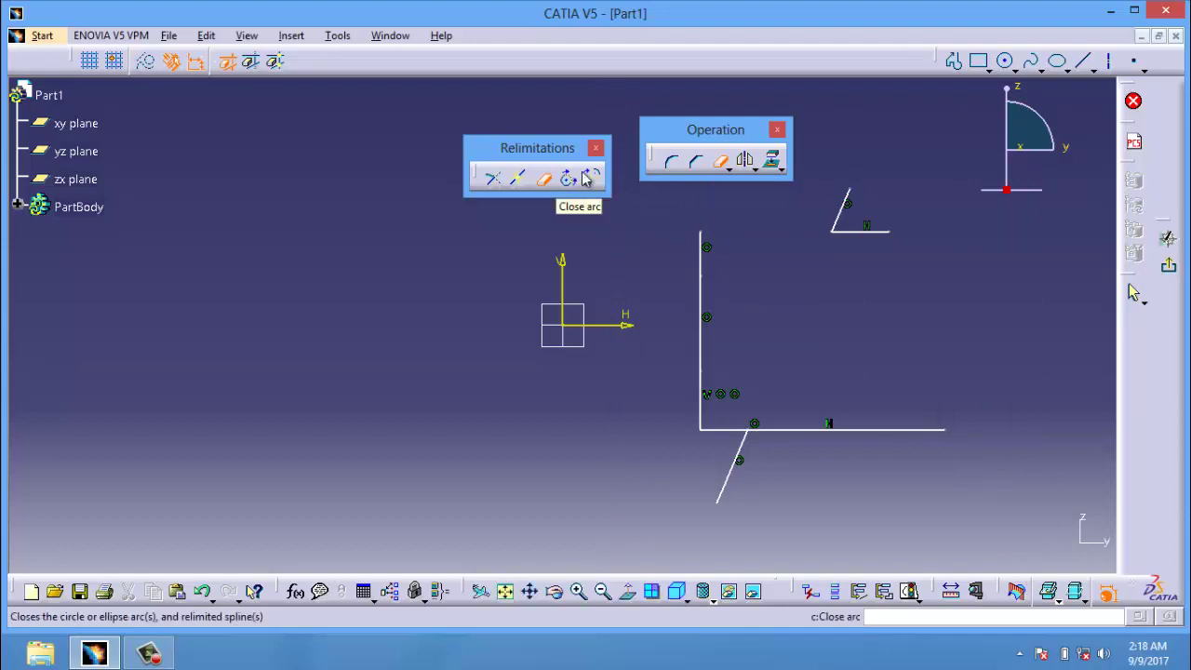
Step: Draw a three-point arc to the left of the sketch origin
click(585, 179)
click(1013, 71)
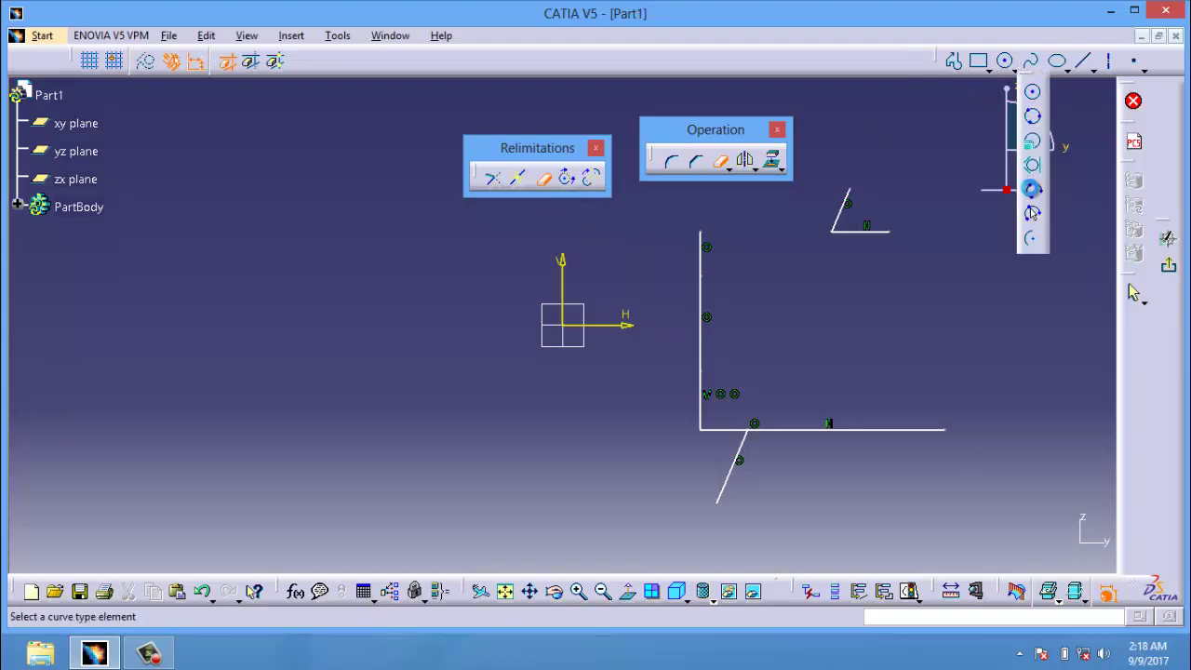
click(1031, 188)
click(414, 373)
click(474, 297)
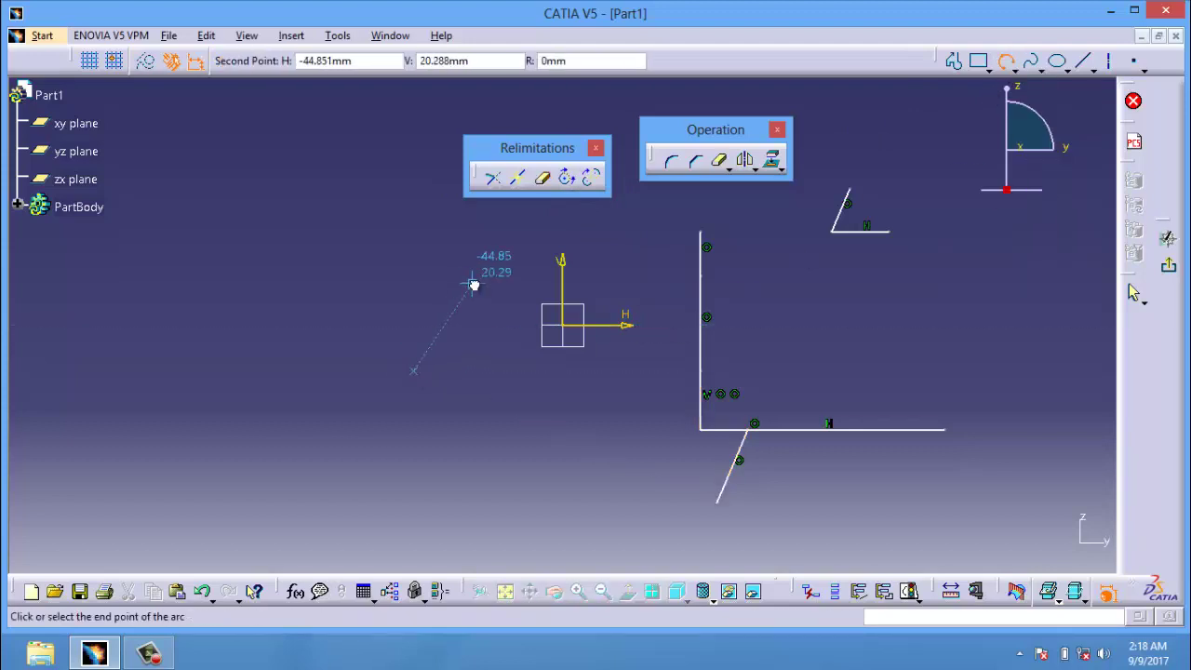
click(432, 242)
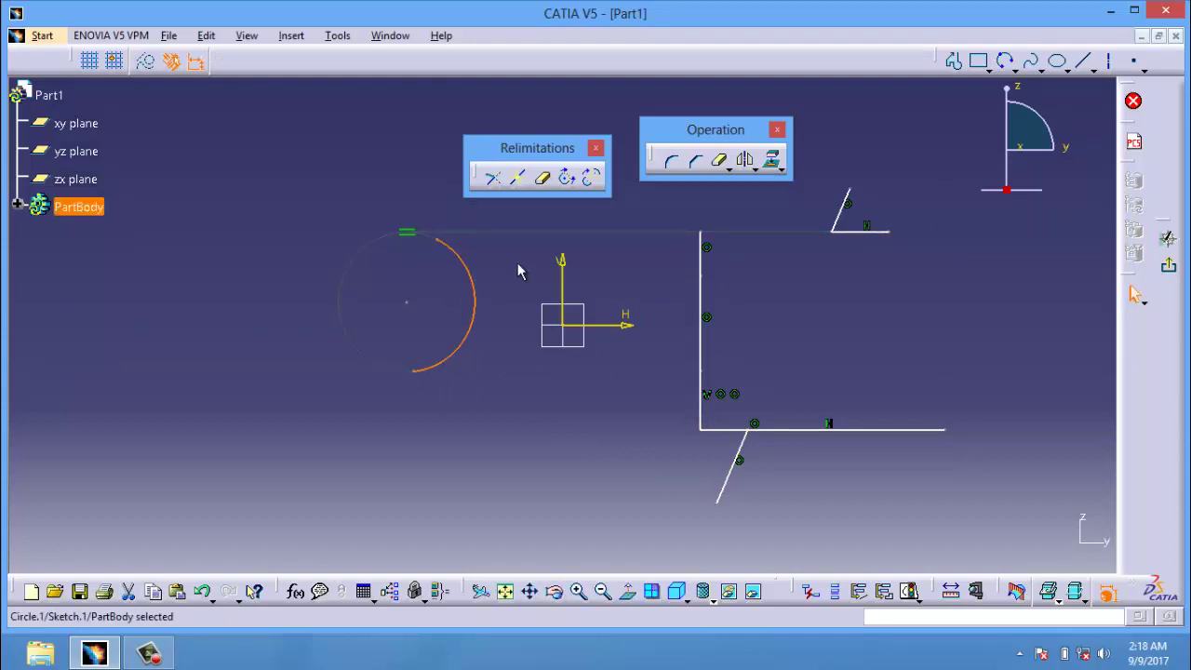
Step: Try Close arc and undo it, apply Complement, and close the Relimitations toolbar
click(566, 177)
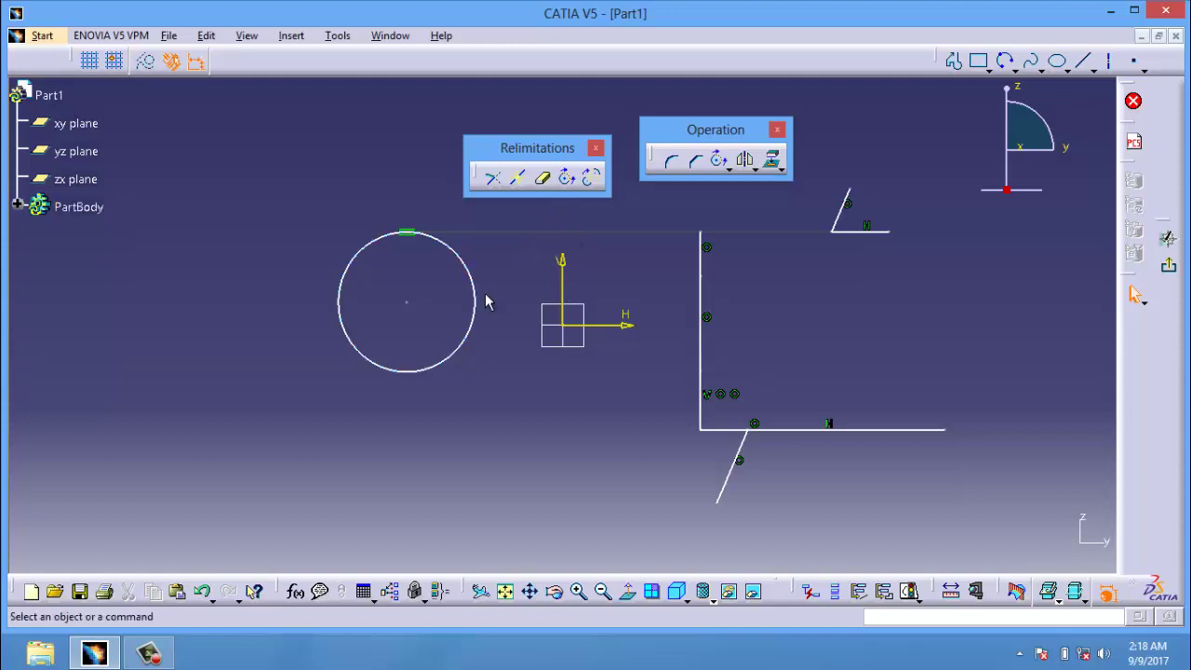
key(ctrl+z)
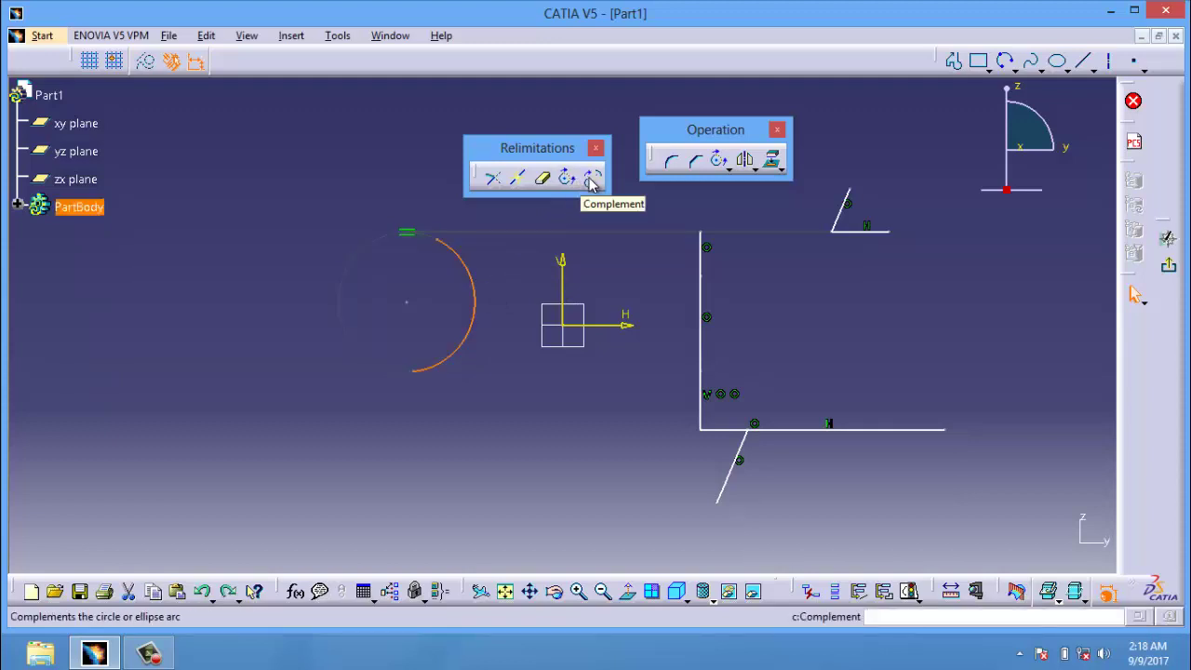
click(591, 181)
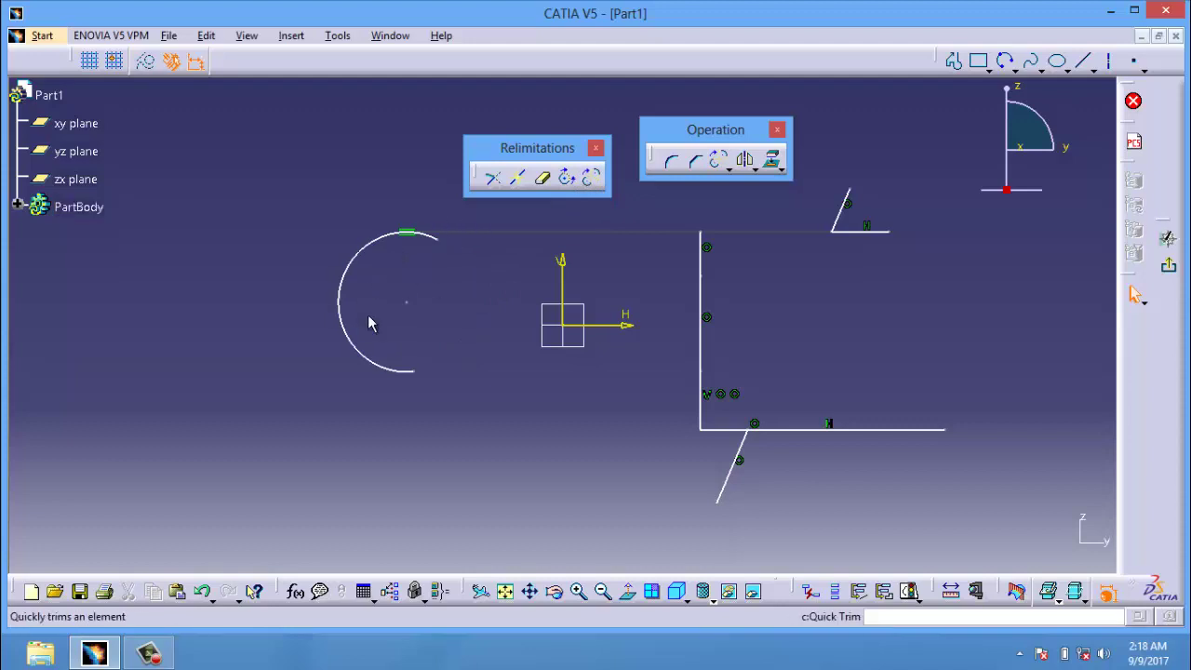
click(595, 148)
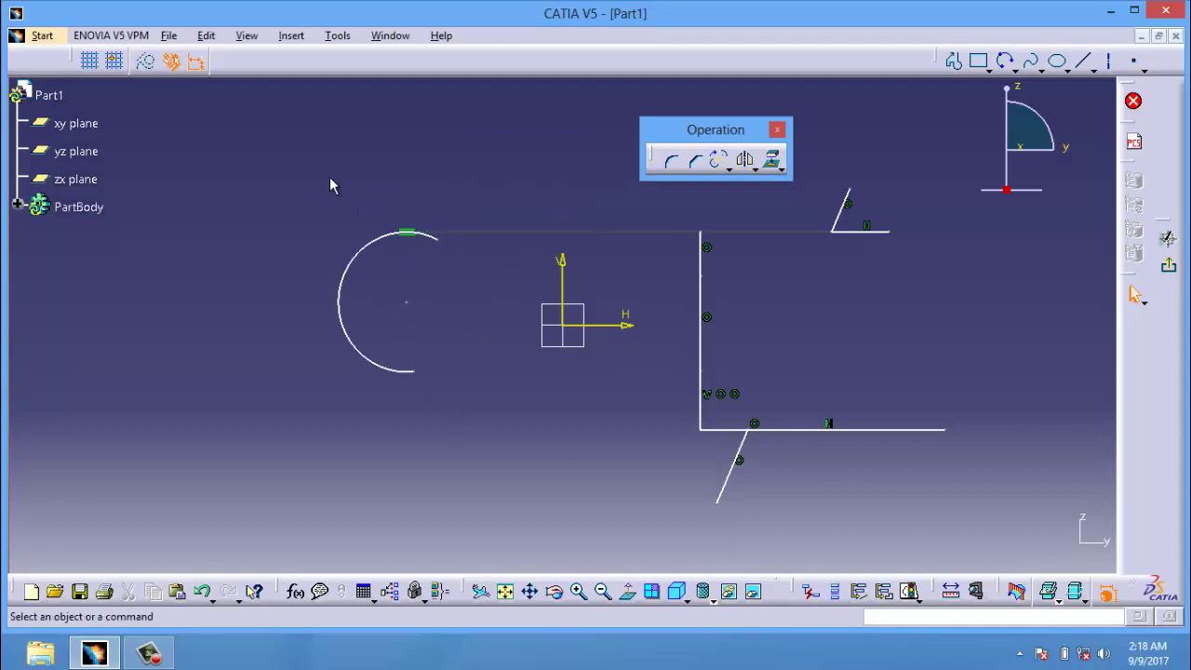
Step: Delete all sketch geometry and float the Transformation toolbar horizontally
mouse_move(253, 154)
mouse_down()
mouse_move(707, 401)
mouse_move(1036, 521)
mouse_up()
key(Delete)
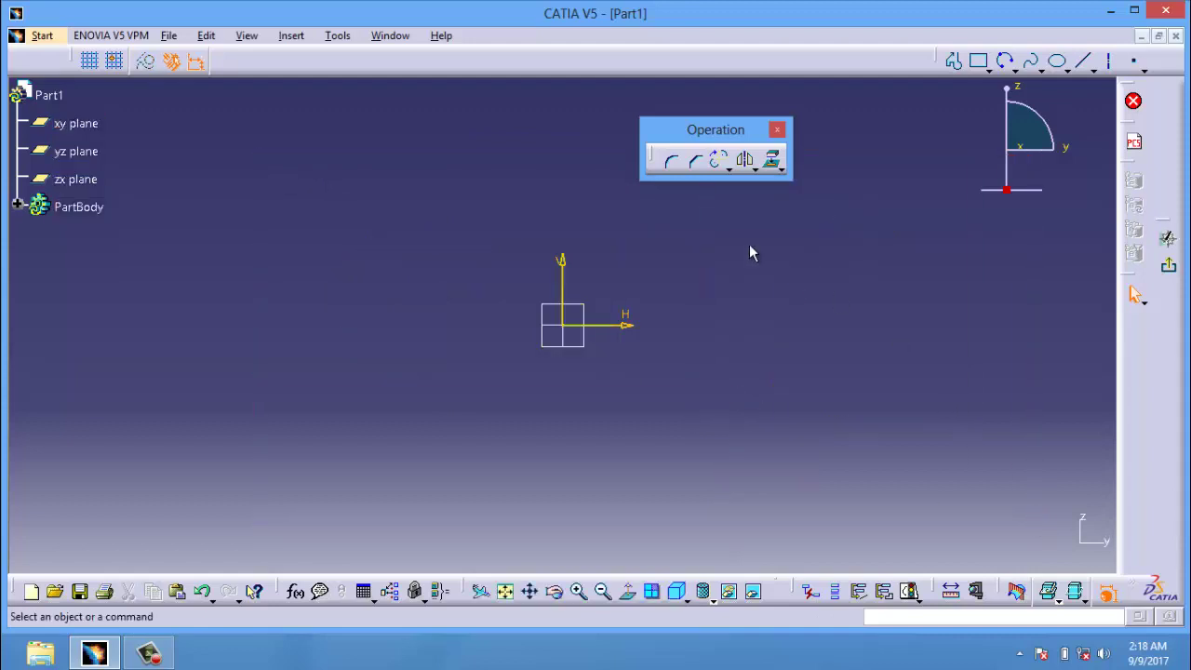
click(754, 170)
drag(765, 182, 478, 128)
key(shift)
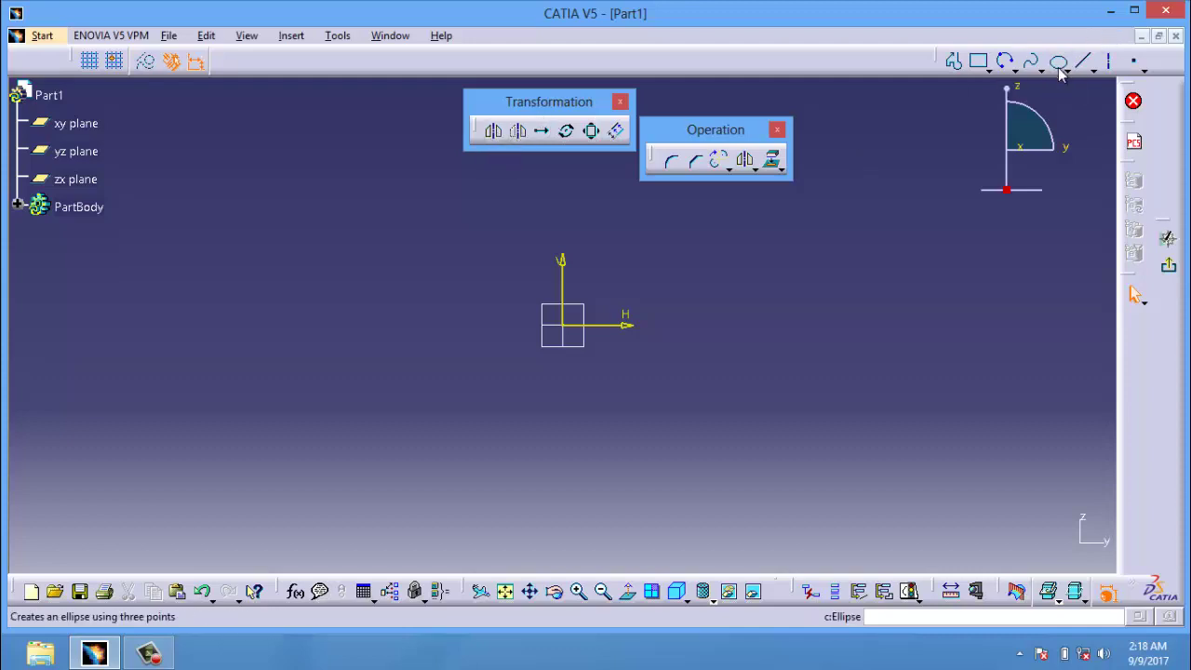
click(1014, 70)
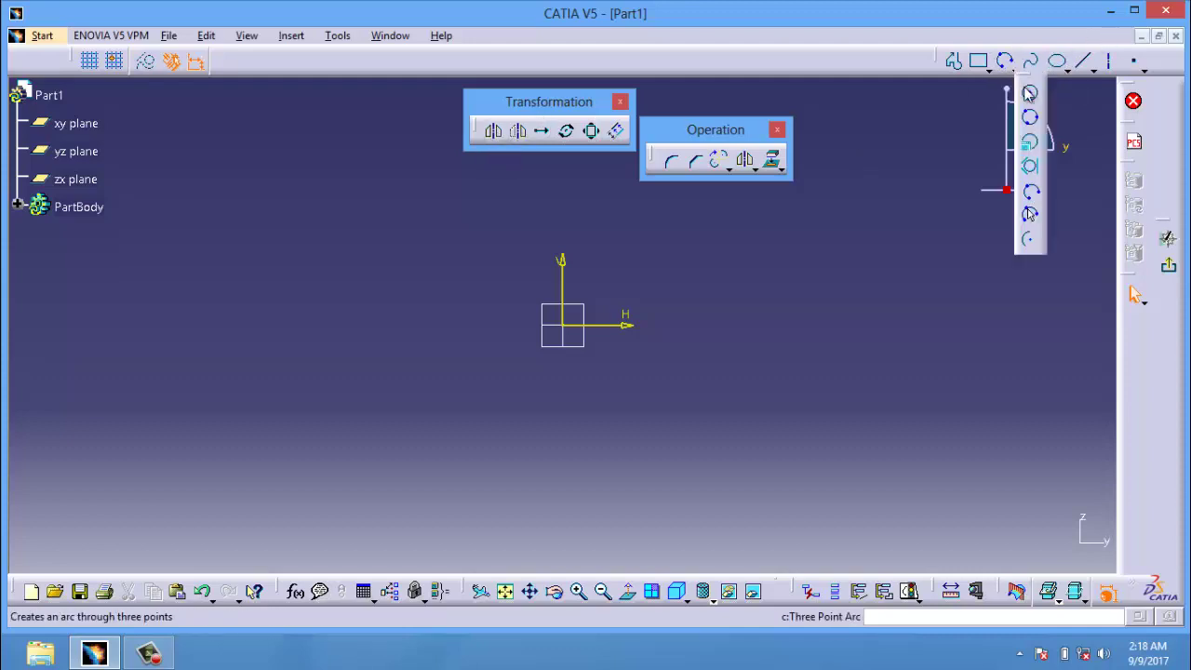
click(1031, 92)
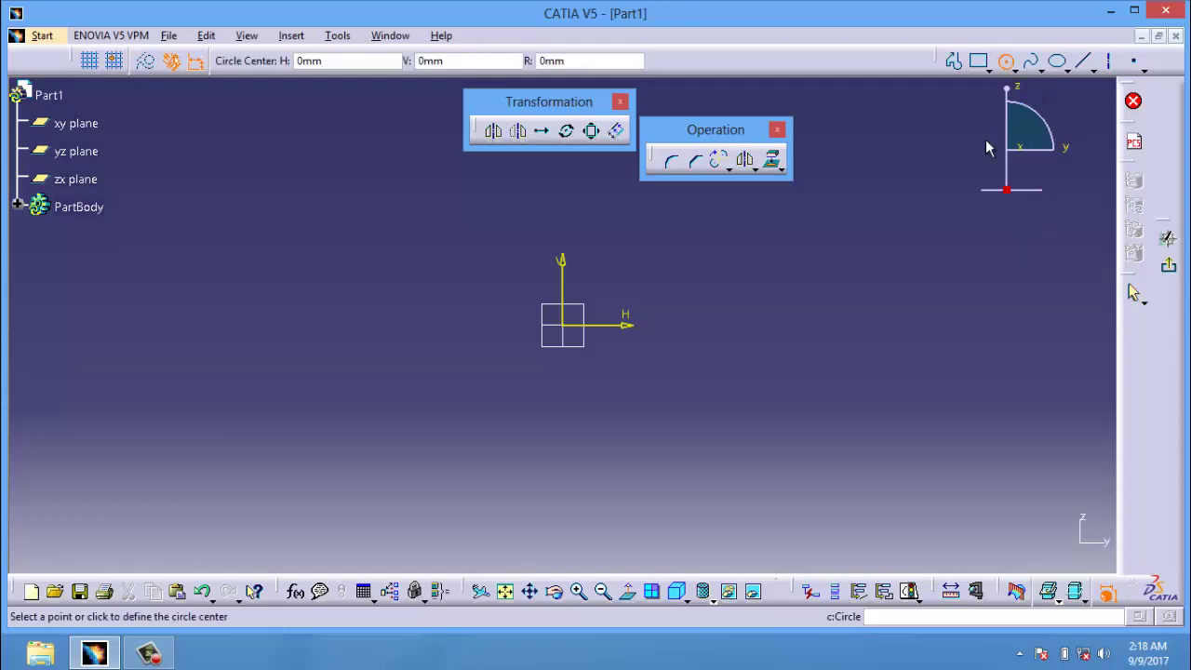
click(767, 352)
click(795, 438)
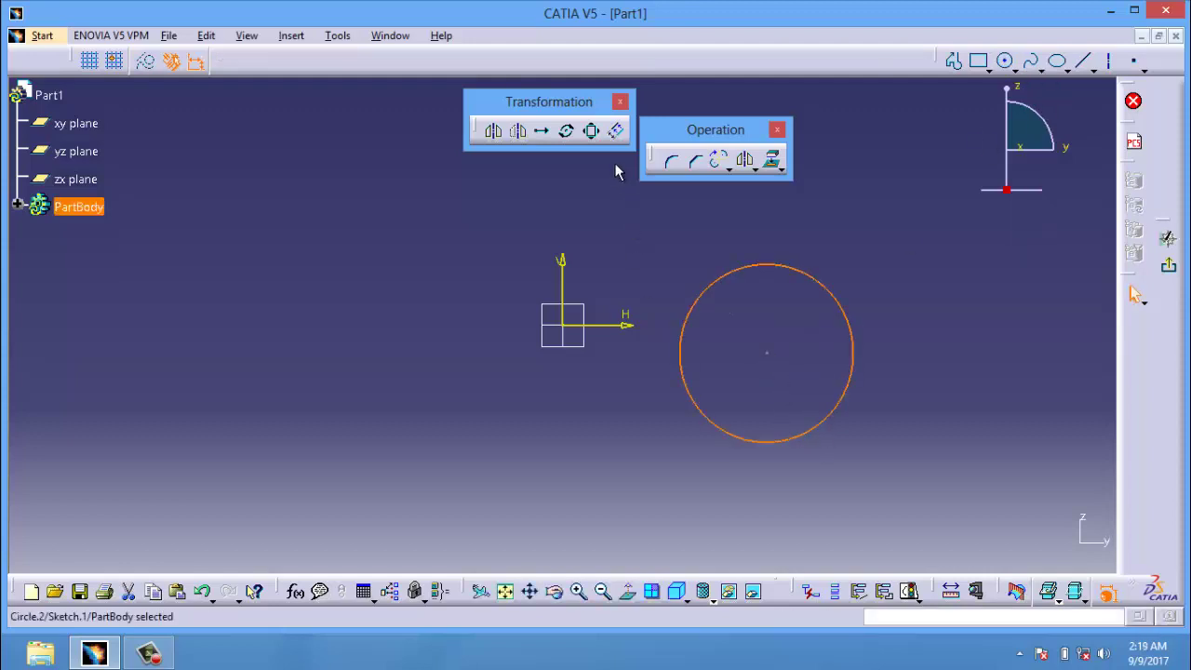
click(493, 131)
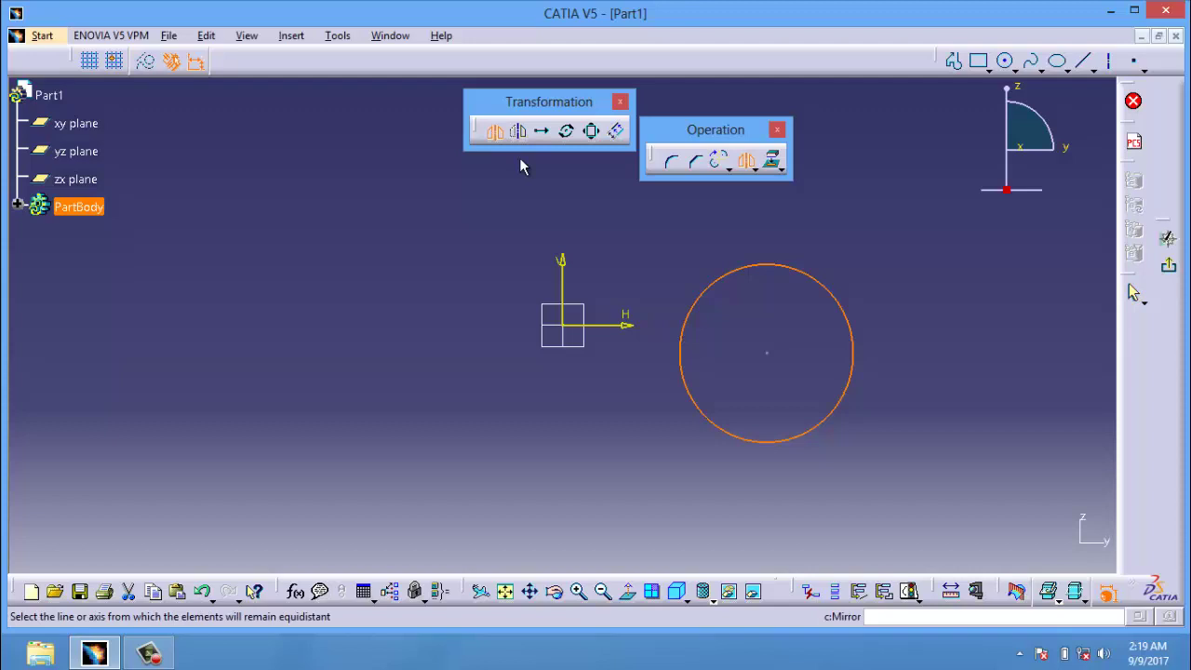
click(562, 276)
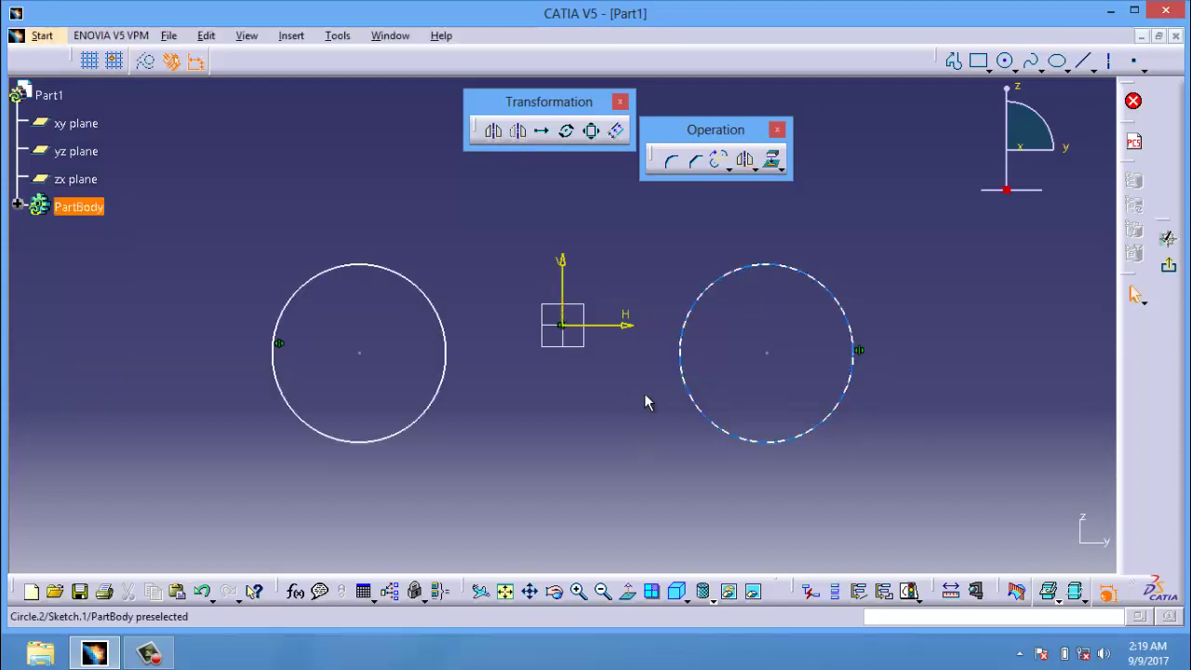
click(808, 280)
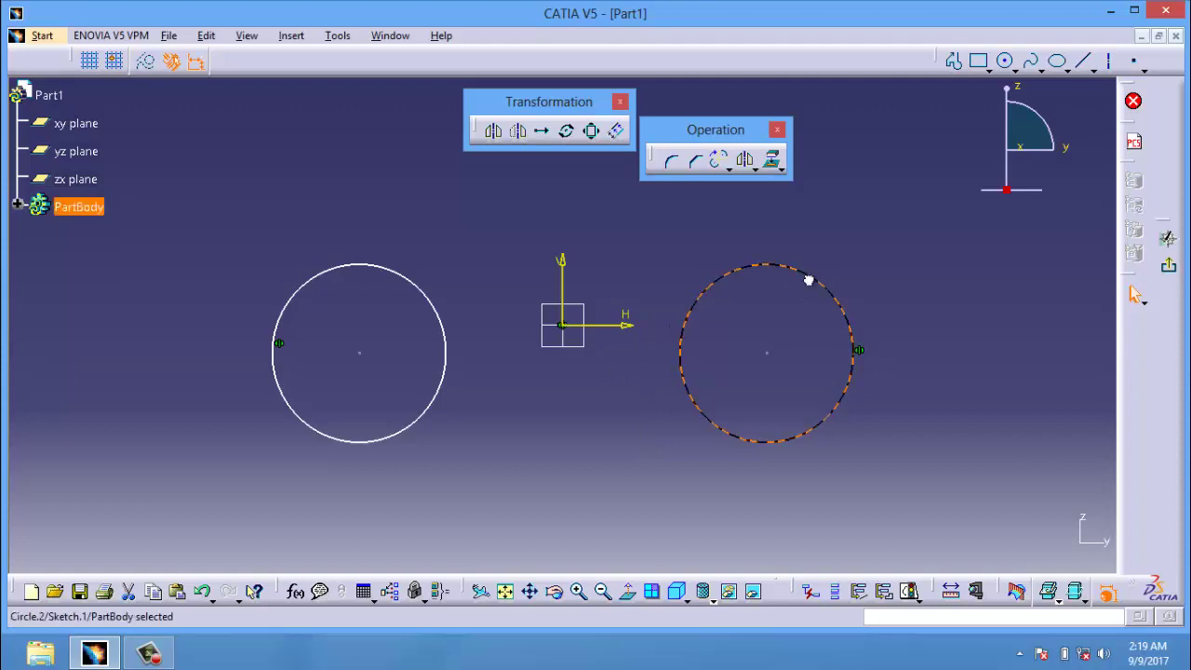
mouse_move(806, 280)
mouse_down()
mouse_move(784, 322)
mouse_move(811, 274)
mouse_move(794, 322)
mouse_move(825, 279)
mouse_up()
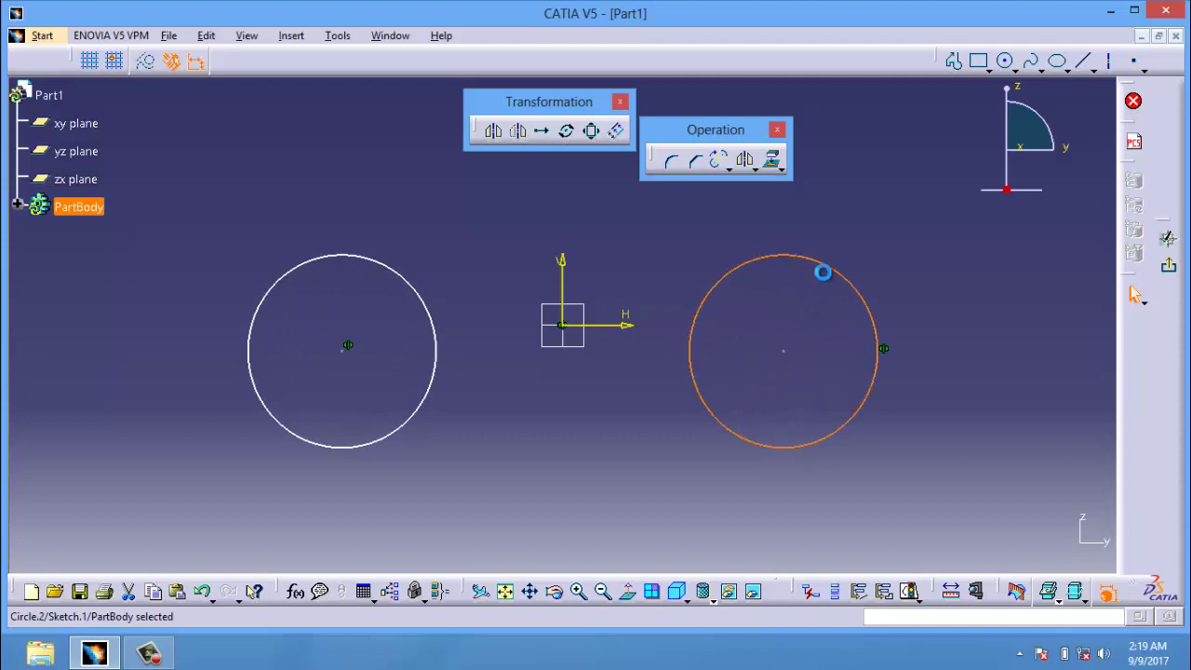
key(ctrl+z)
key(ctrl+z)
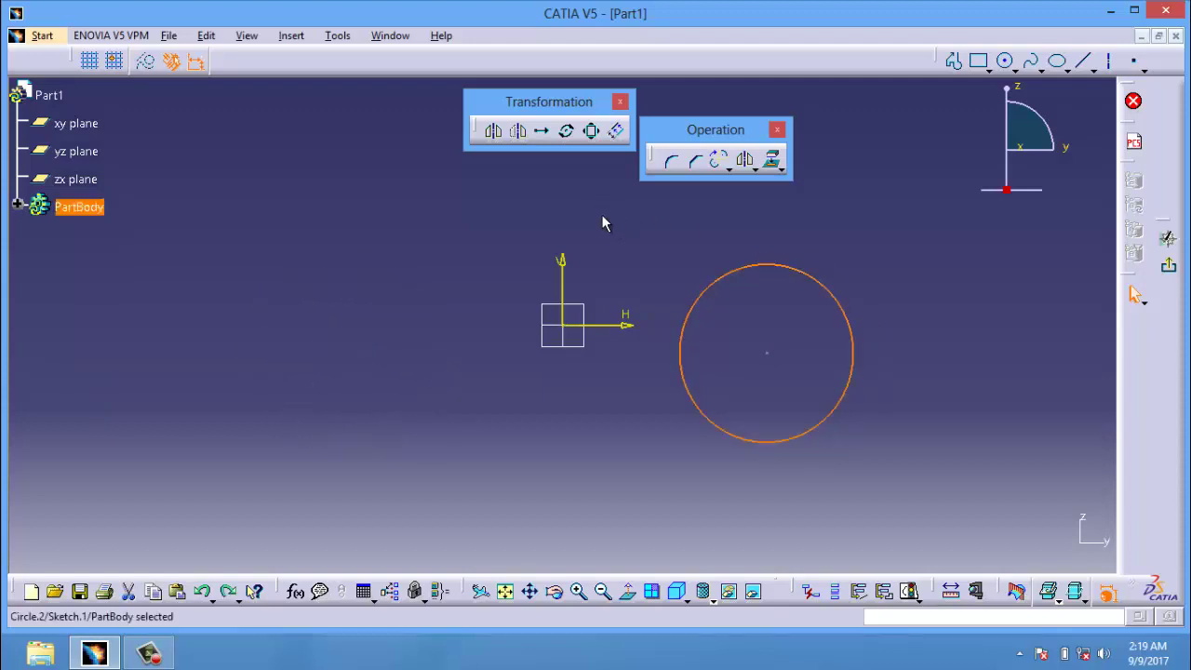
click(519, 131)
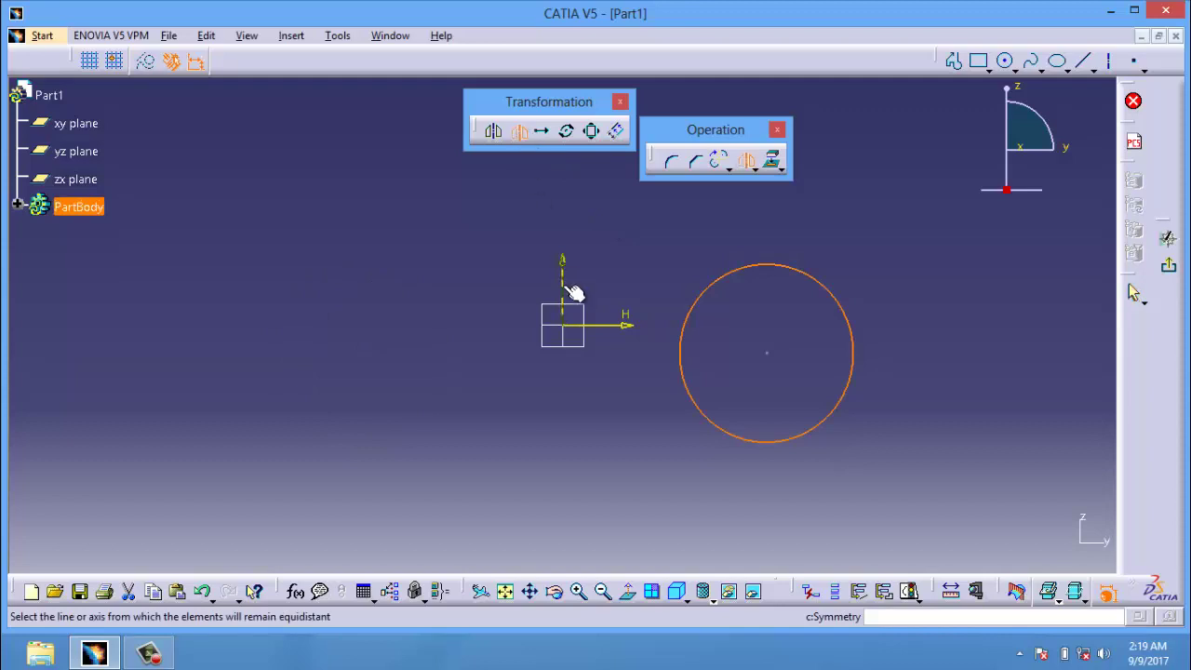
click(558, 290)
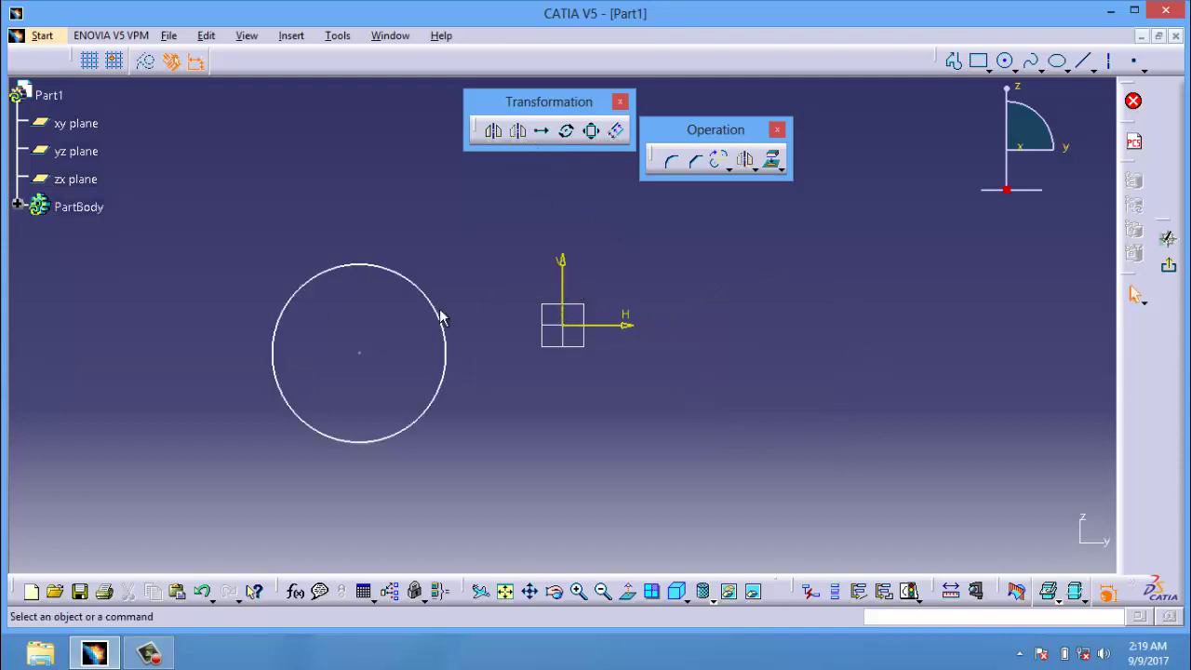
key(ctrl+z)
click(544, 137)
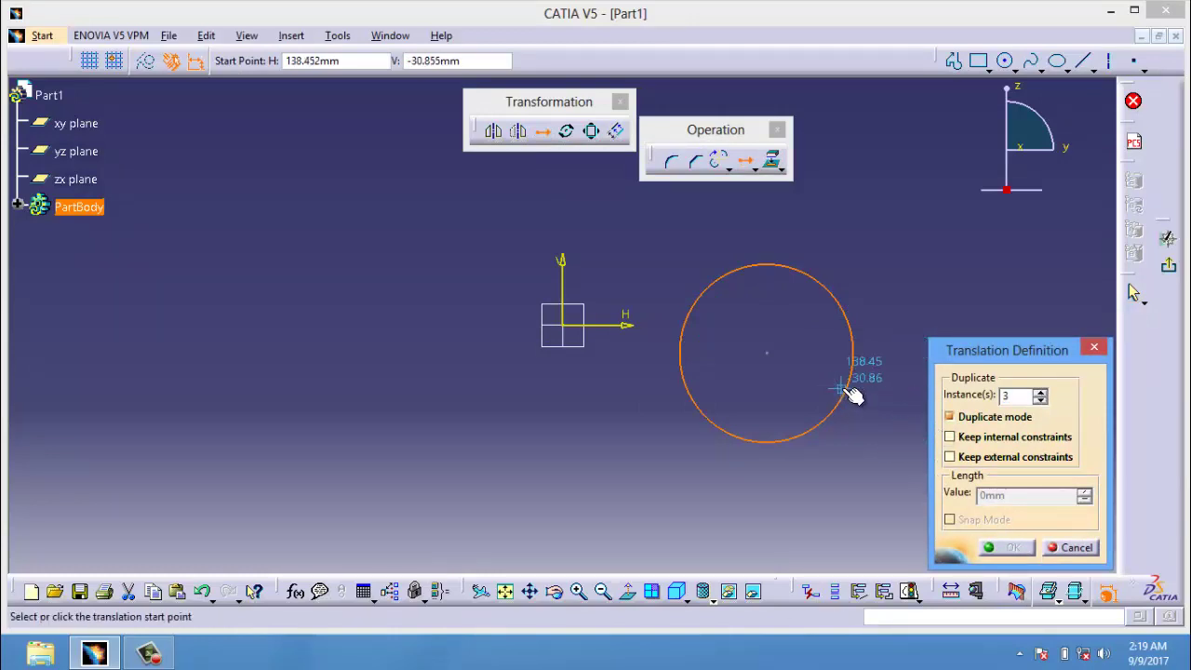
click(852, 362)
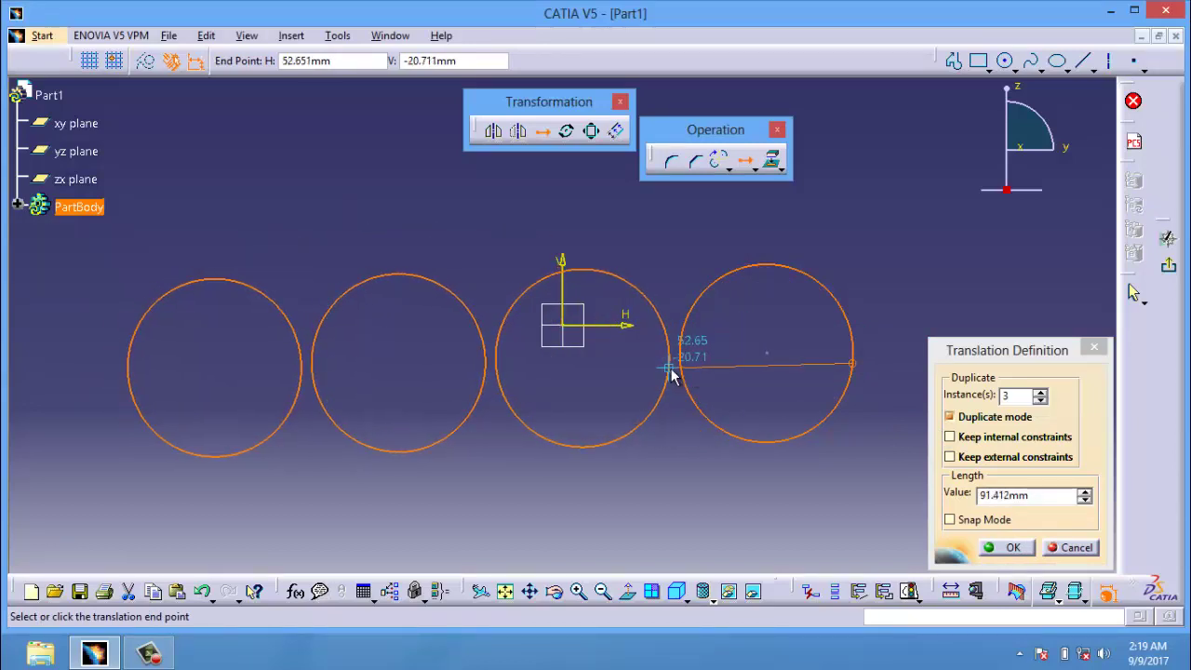
click(669, 368)
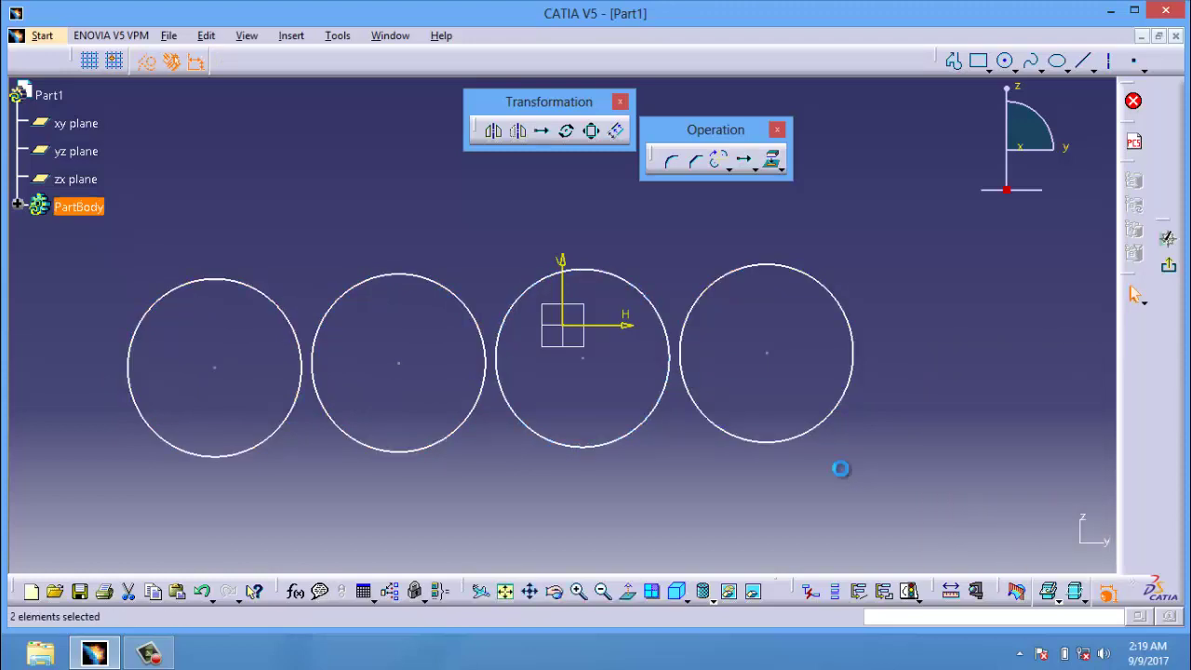
key(ctrl+z)
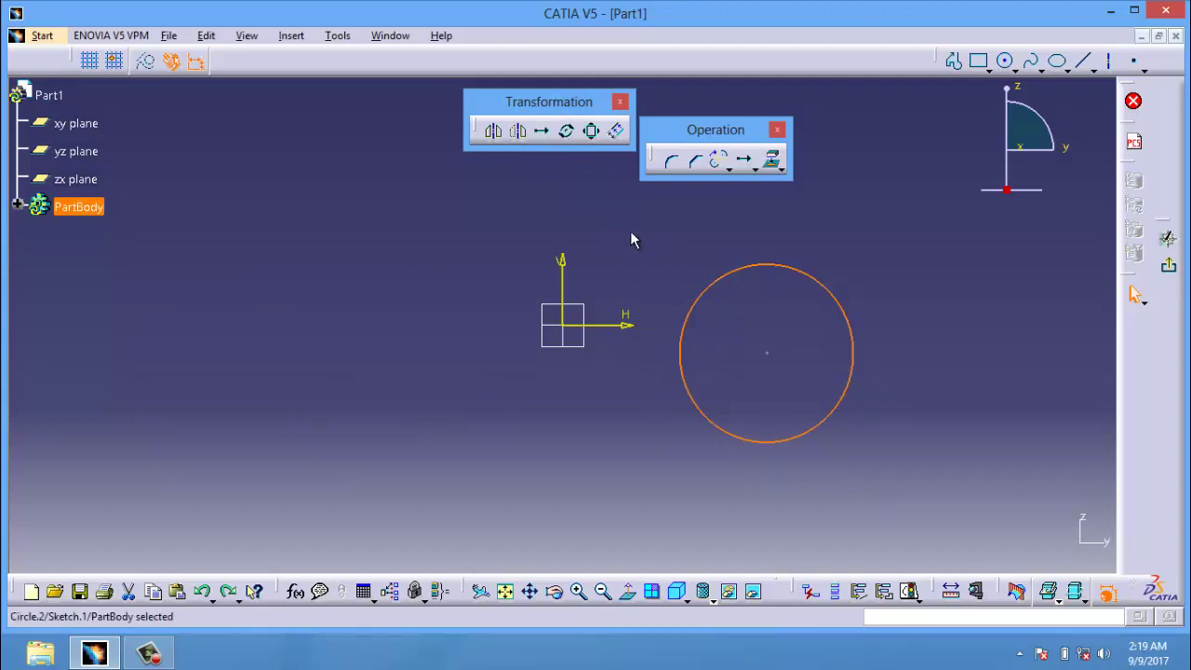
Step: Draw a slanted line and a horizontal line, both starting at the circle's centre
click(1084, 63)
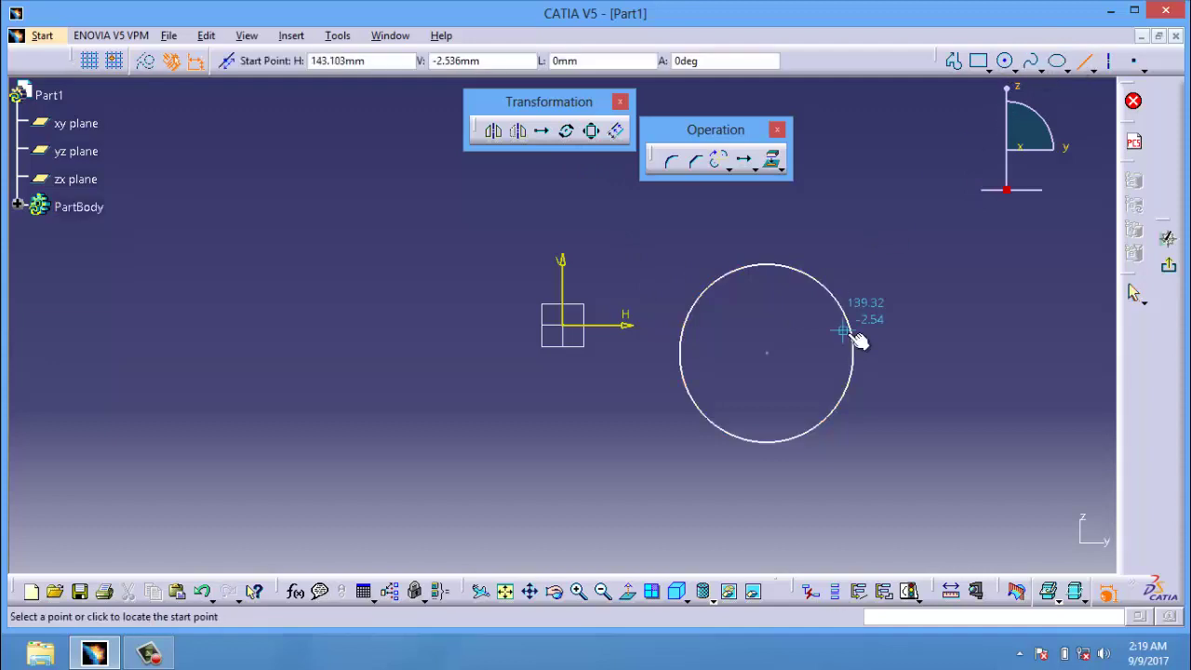
click(765, 352)
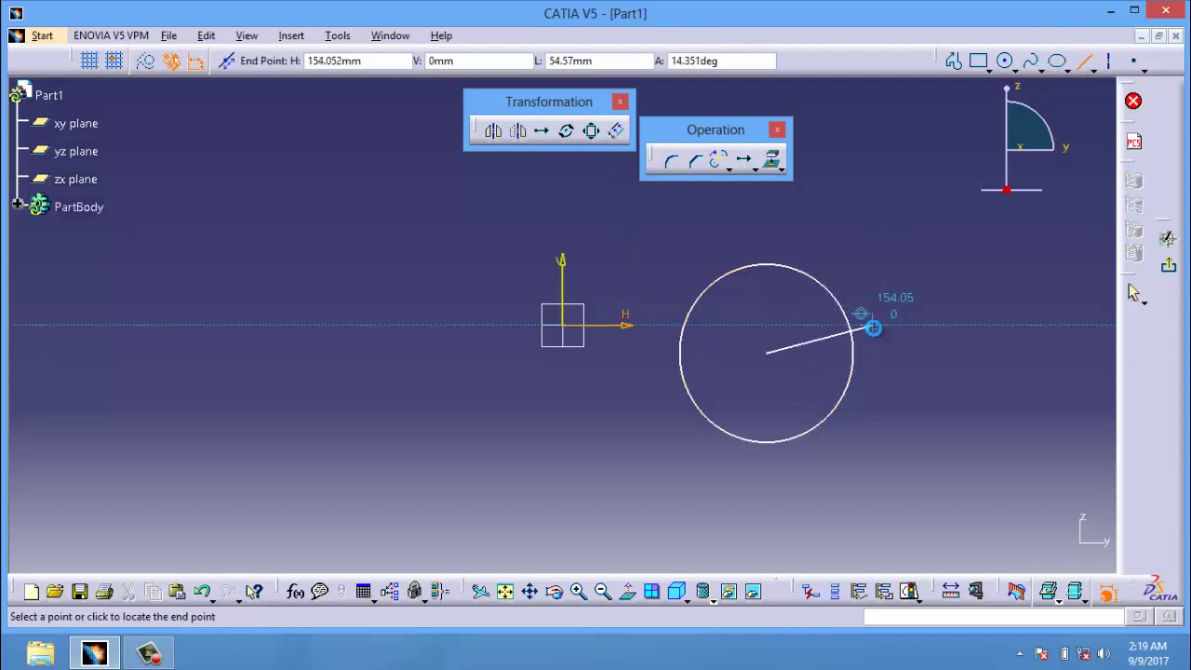
click(872, 328)
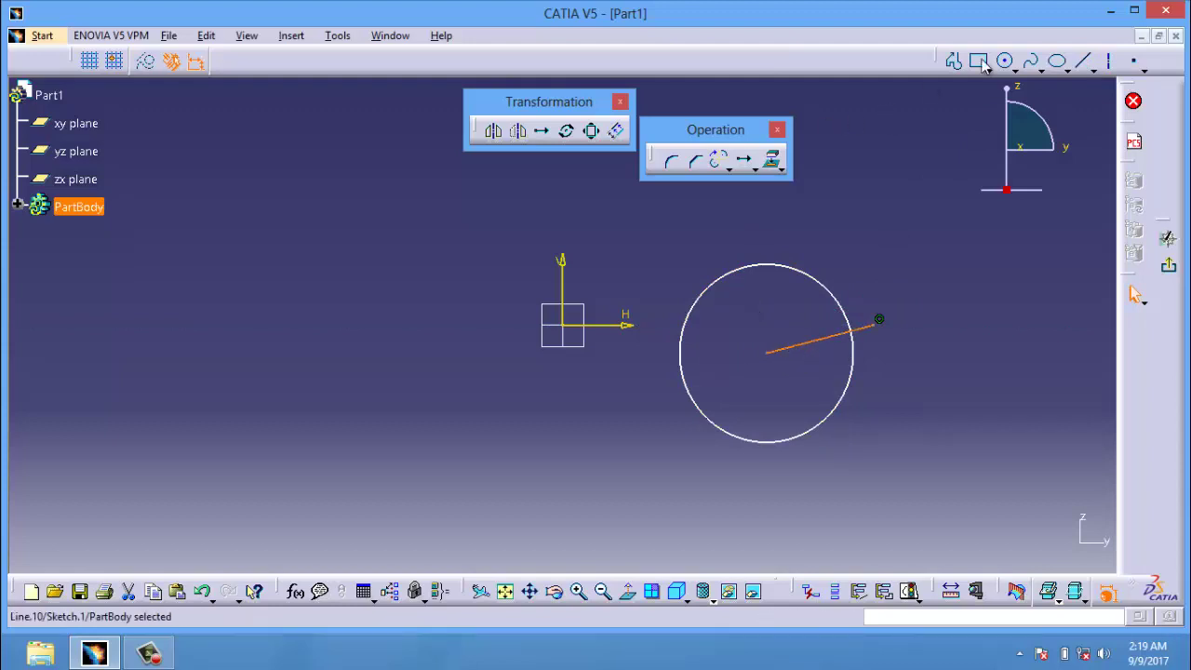
click(1085, 63)
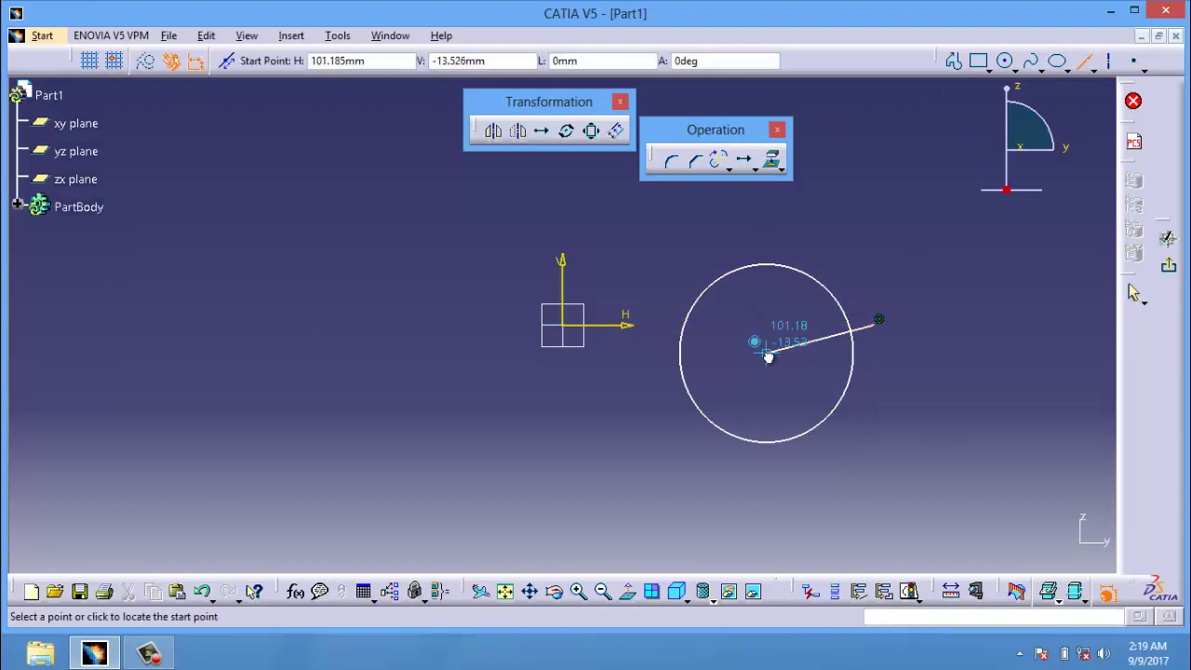
click(767, 357)
click(879, 354)
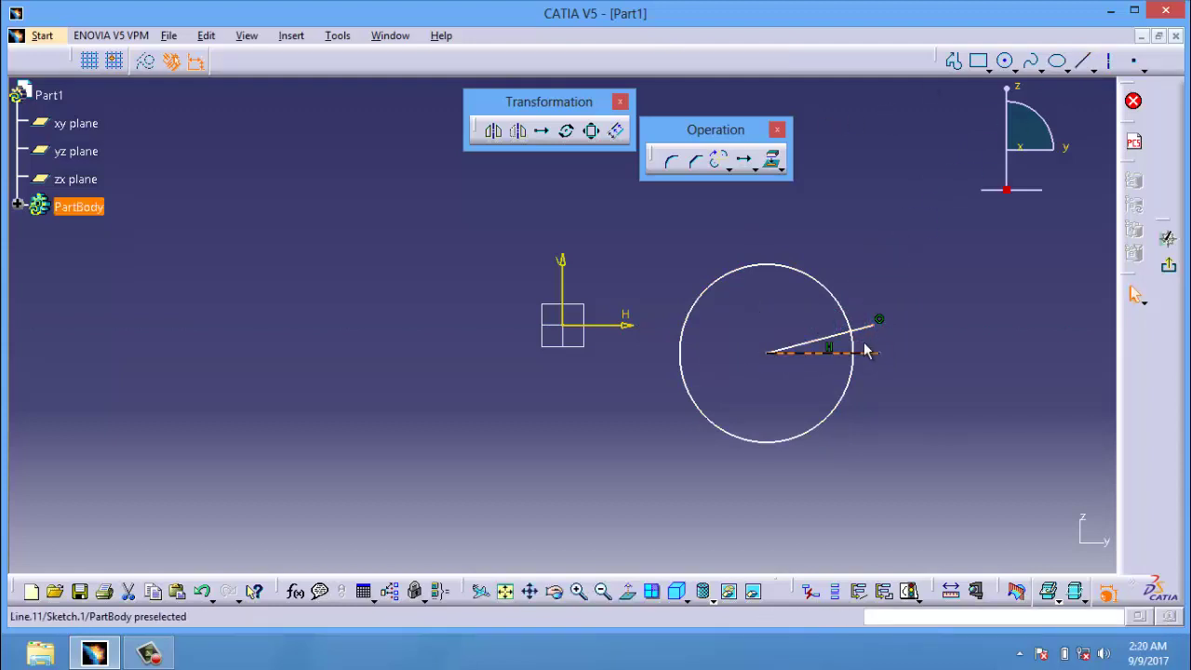
Step: Mirror the slanted line about the horizontal line, then delete the horizontal helper line
click(519, 131)
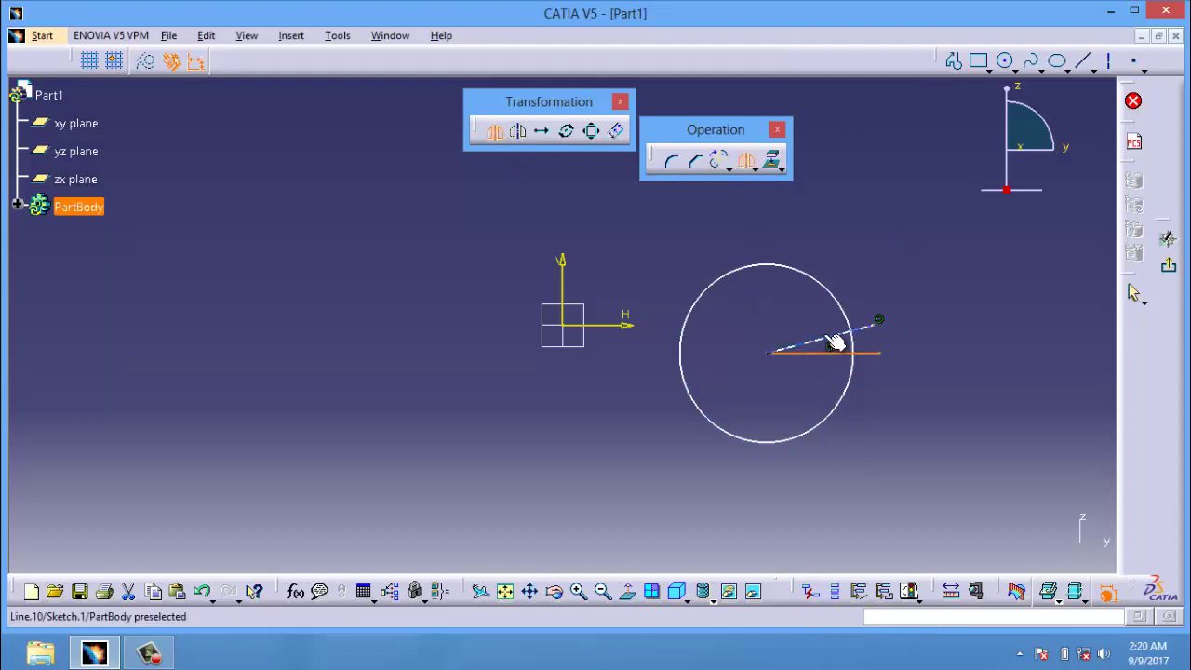
click(828, 335)
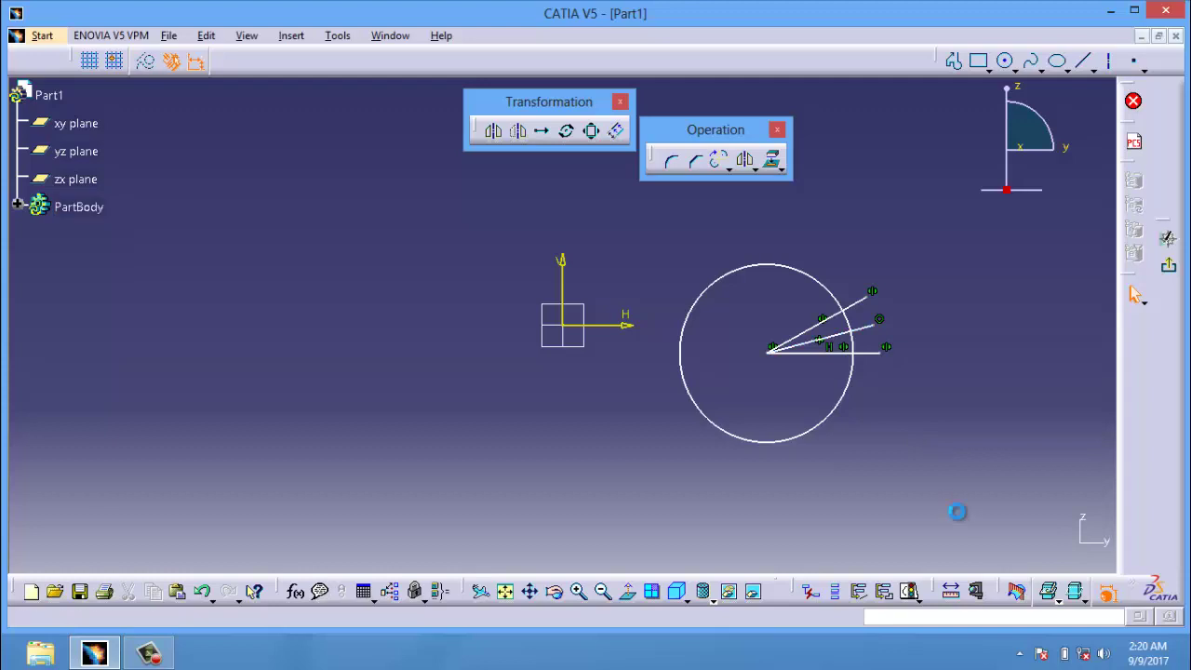
key(ctrl+z)
click(823, 341)
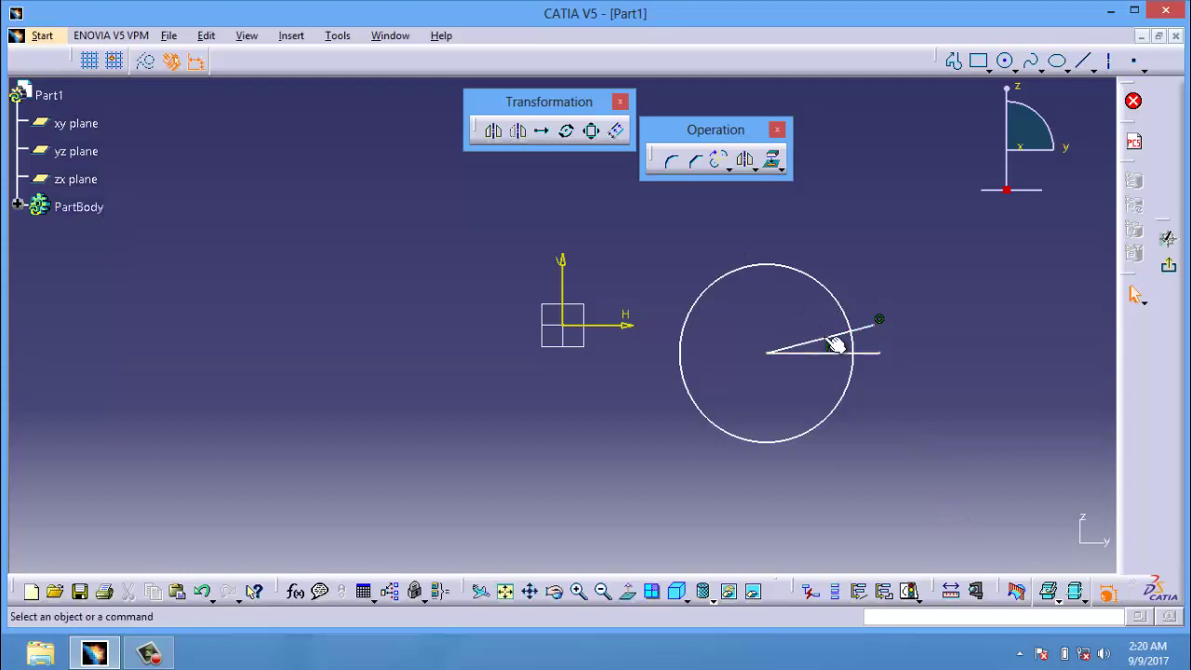
click(833, 336)
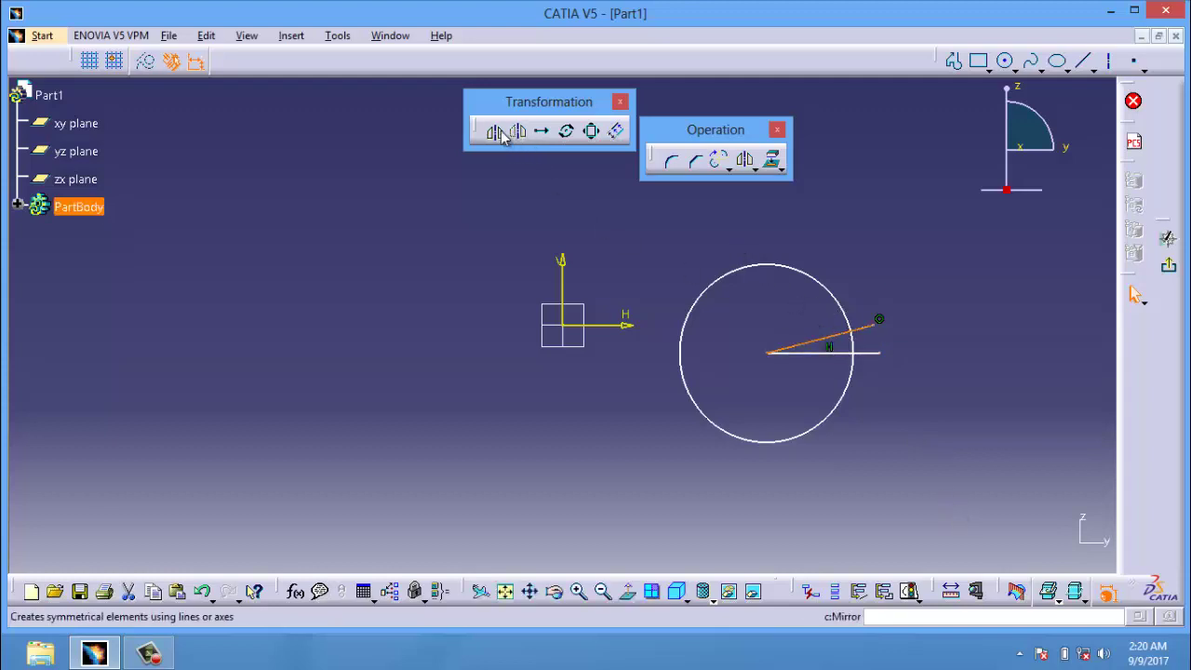
click(493, 130)
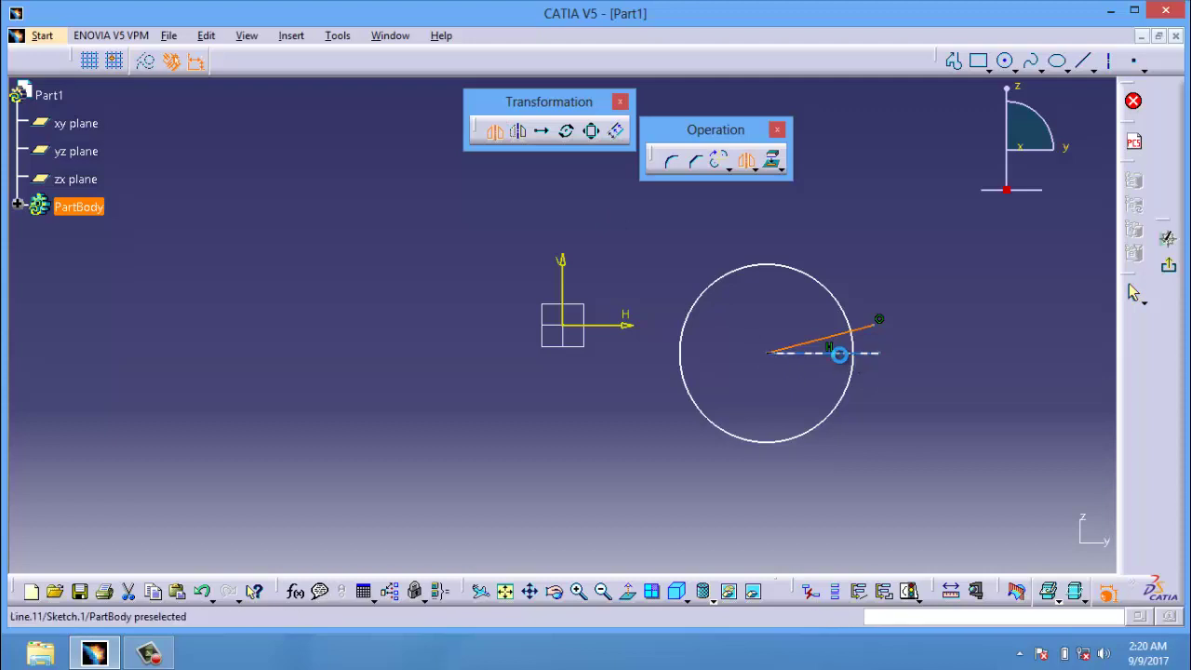
click(842, 352)
click(873, 350)
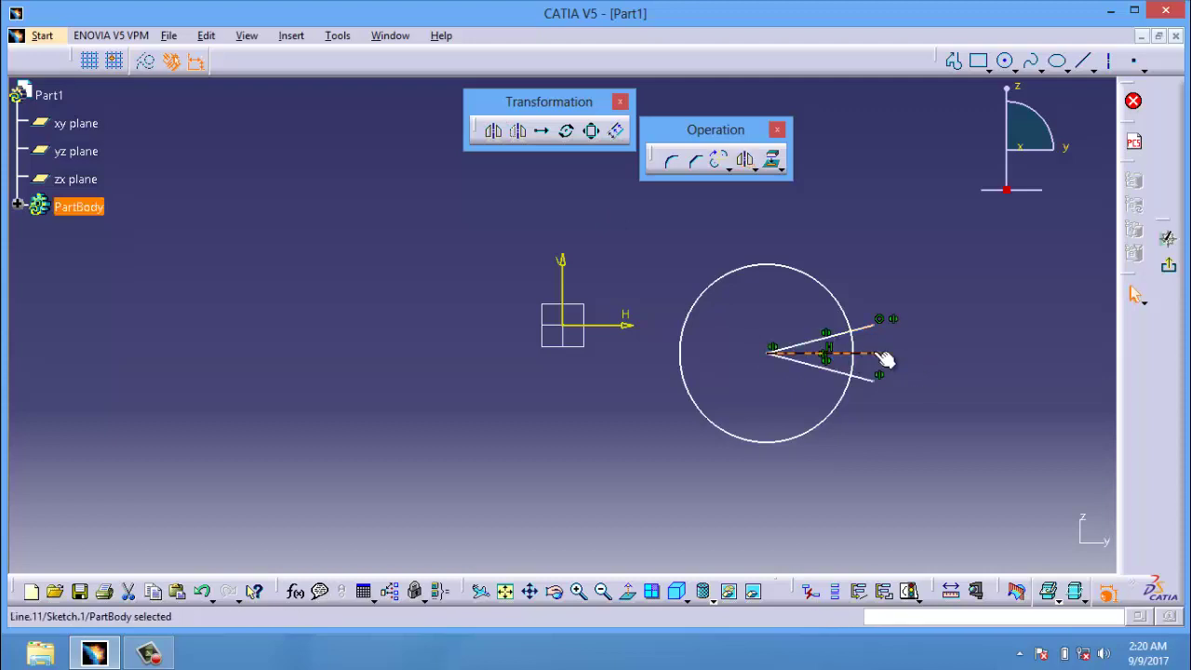
key(Delete)
Step: Draw a small circle at the wedge's open end and quick-trim away both wedge lines
click(1004, 61)
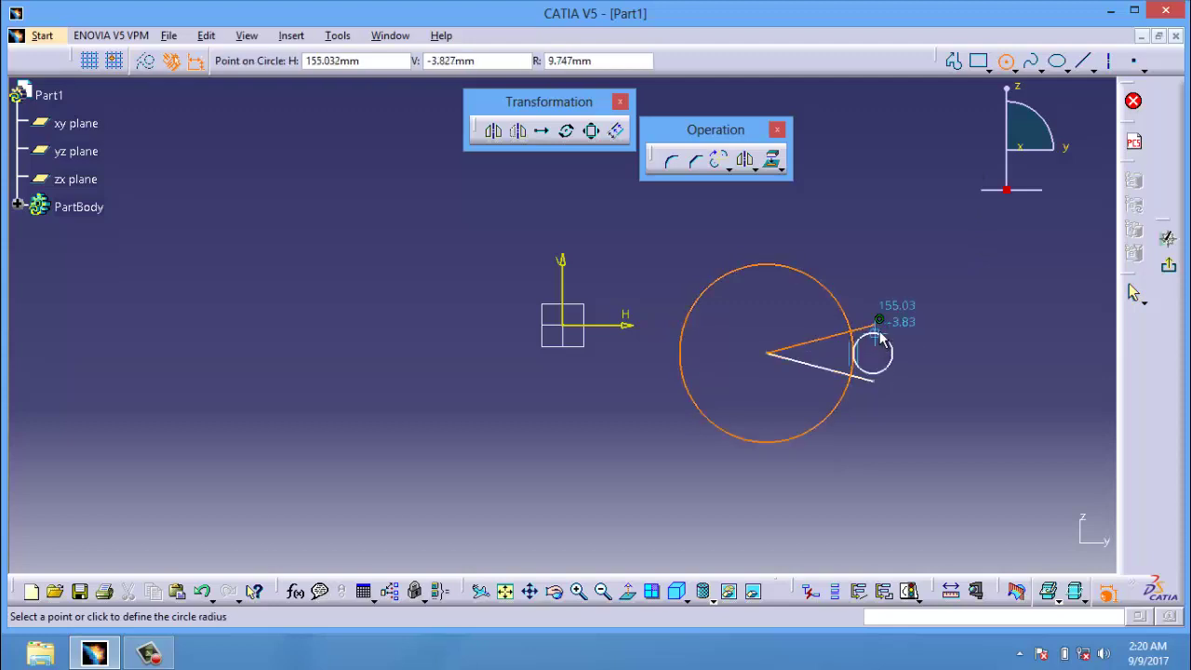
click(879, 324)
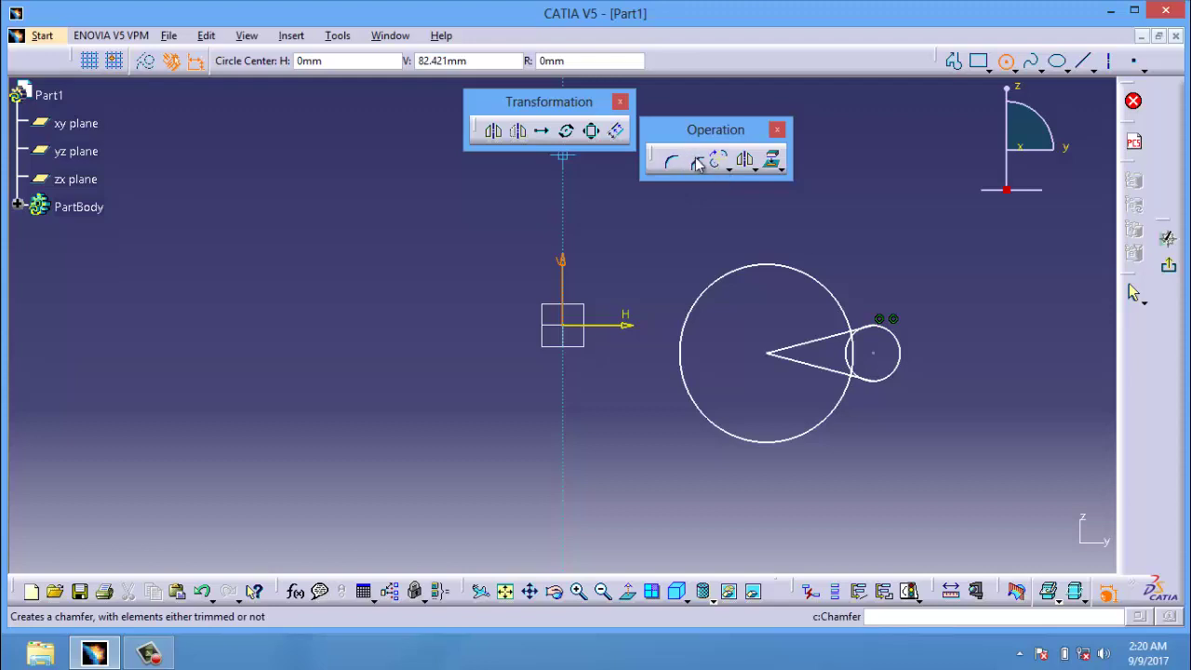
click(729, 171)
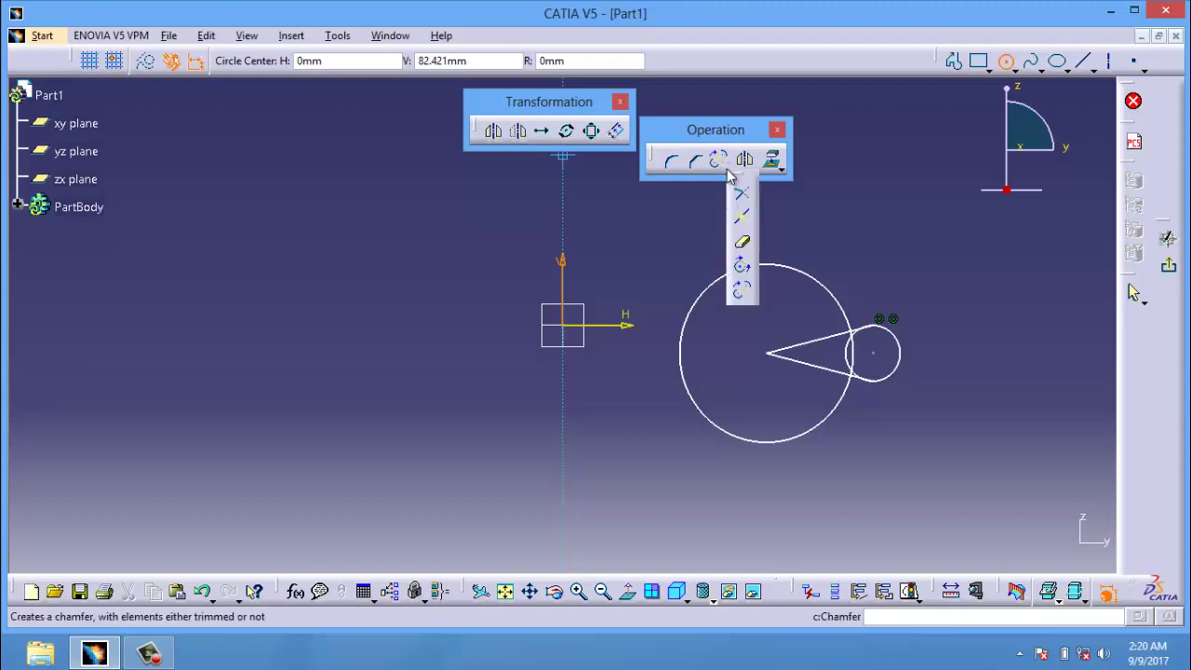
click(743, 243)
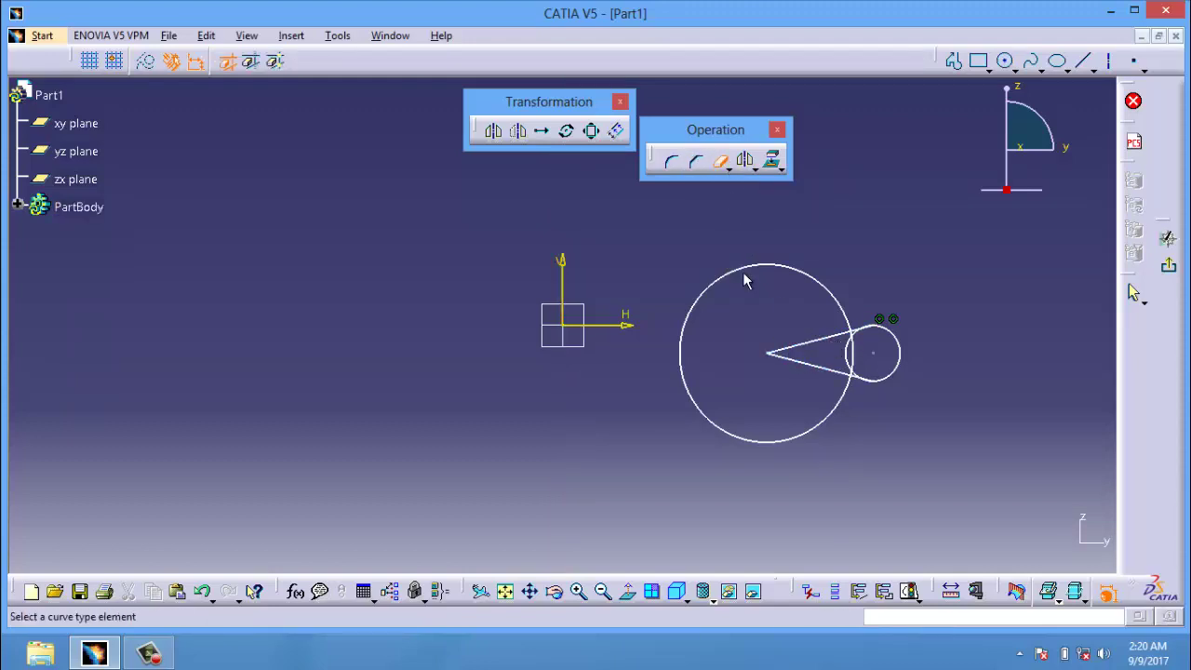
click(726, 162)
click(811, 339)
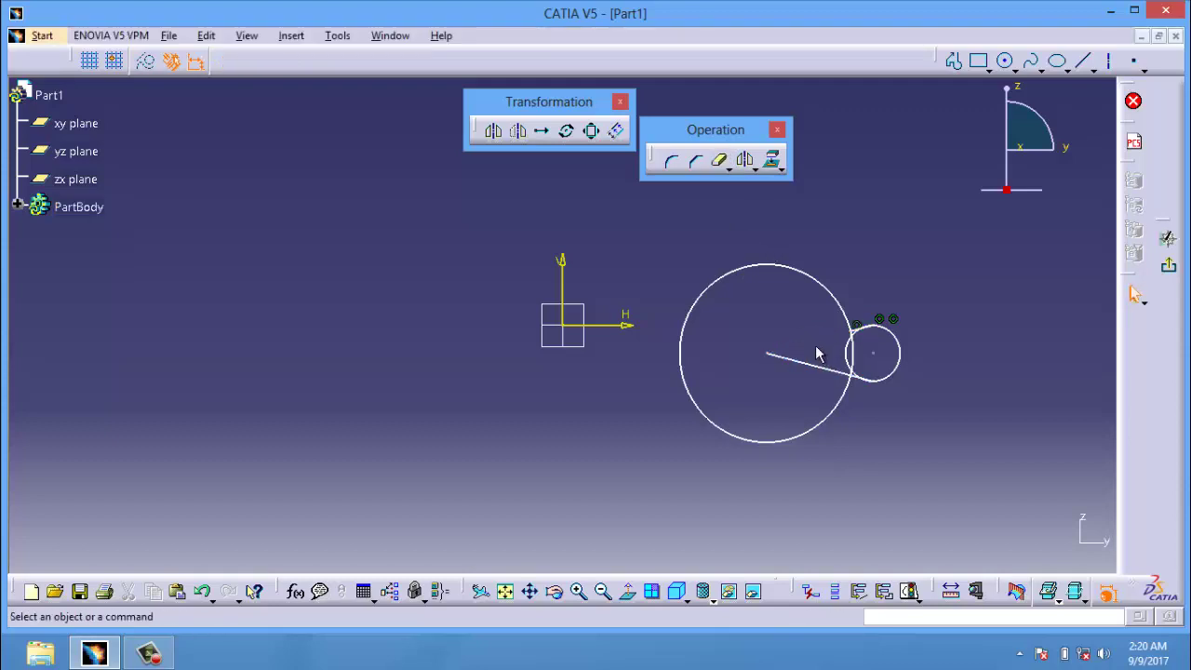
click(722, 162)
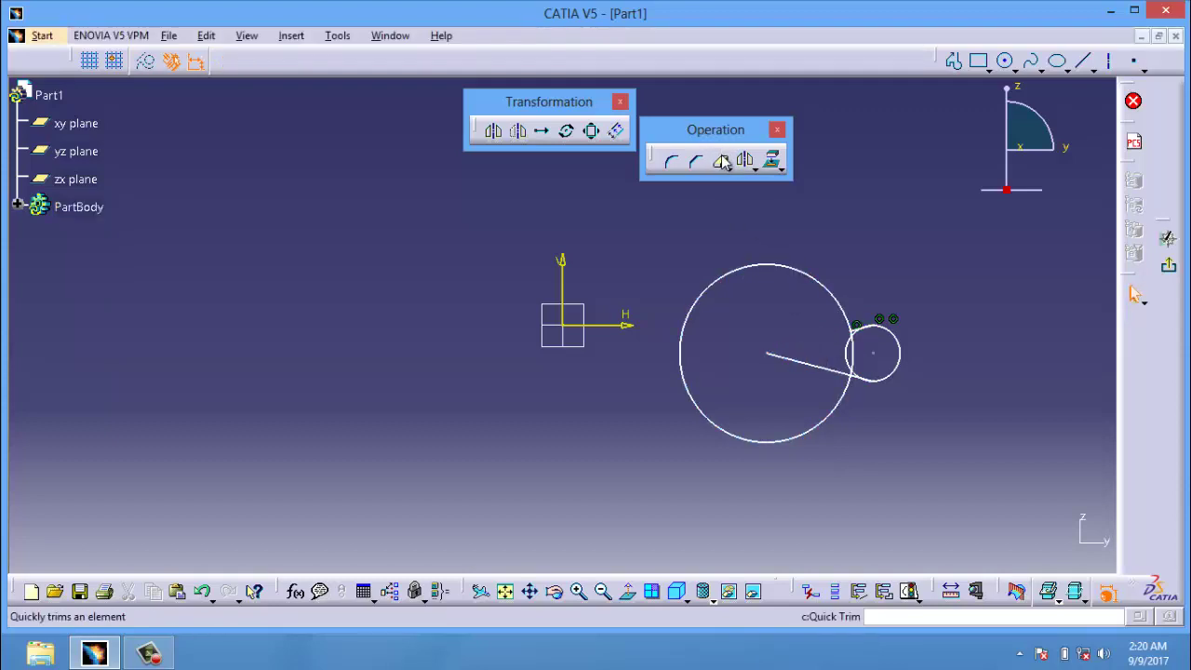
click(811, 365)
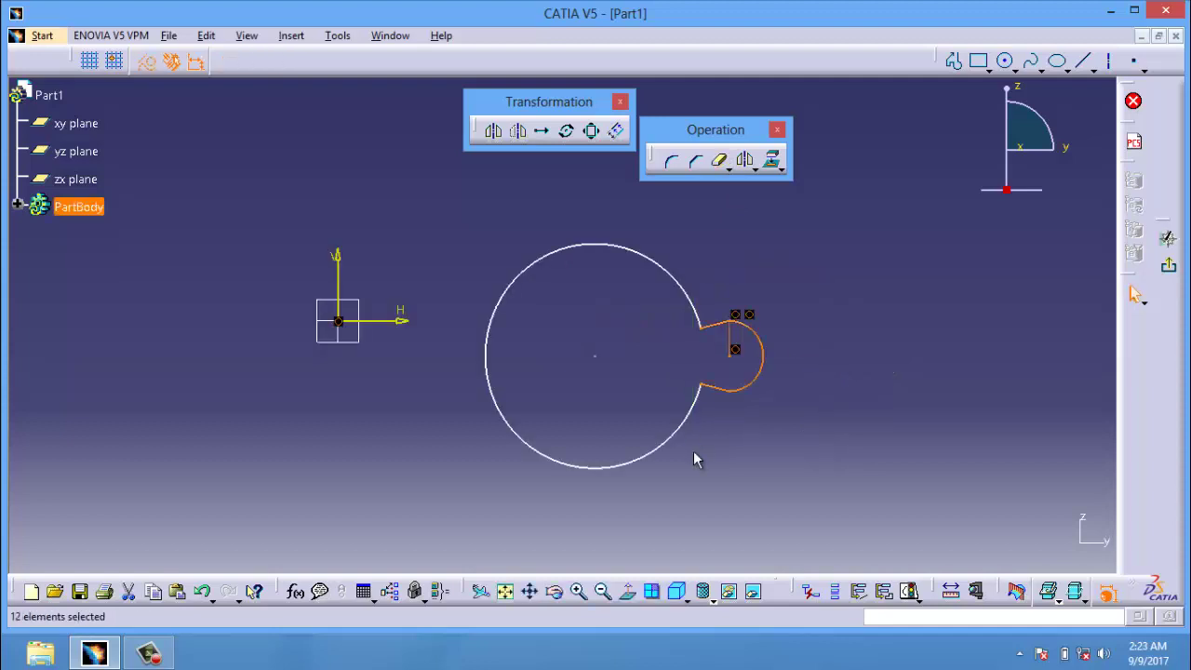
Step: Rotate the lobe about the big circle's centre as 6 duplicated instances at 72° (360/5)
click(567, 131)
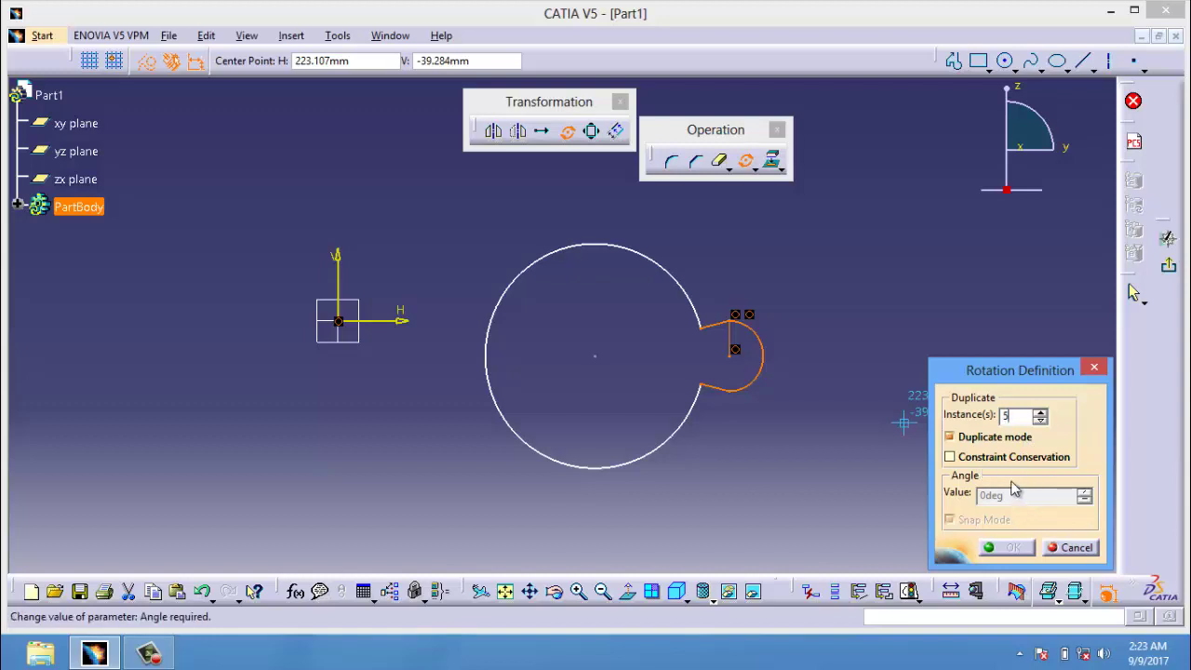
click(995, 460)
click(998, 463)
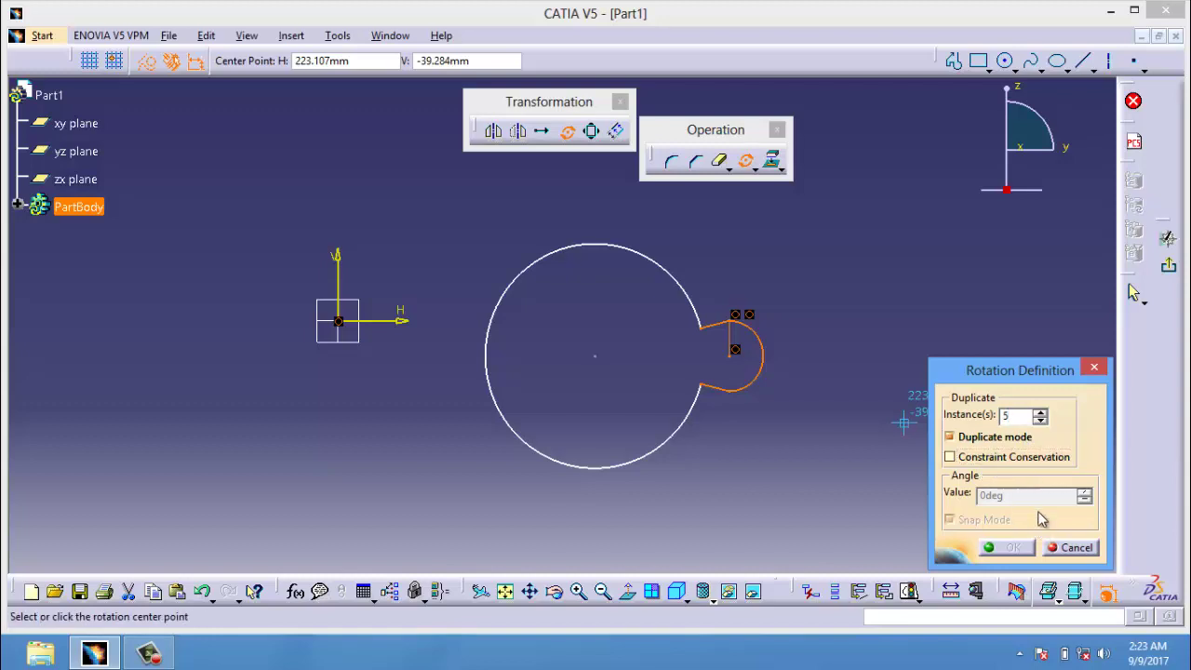
click(597, 358)
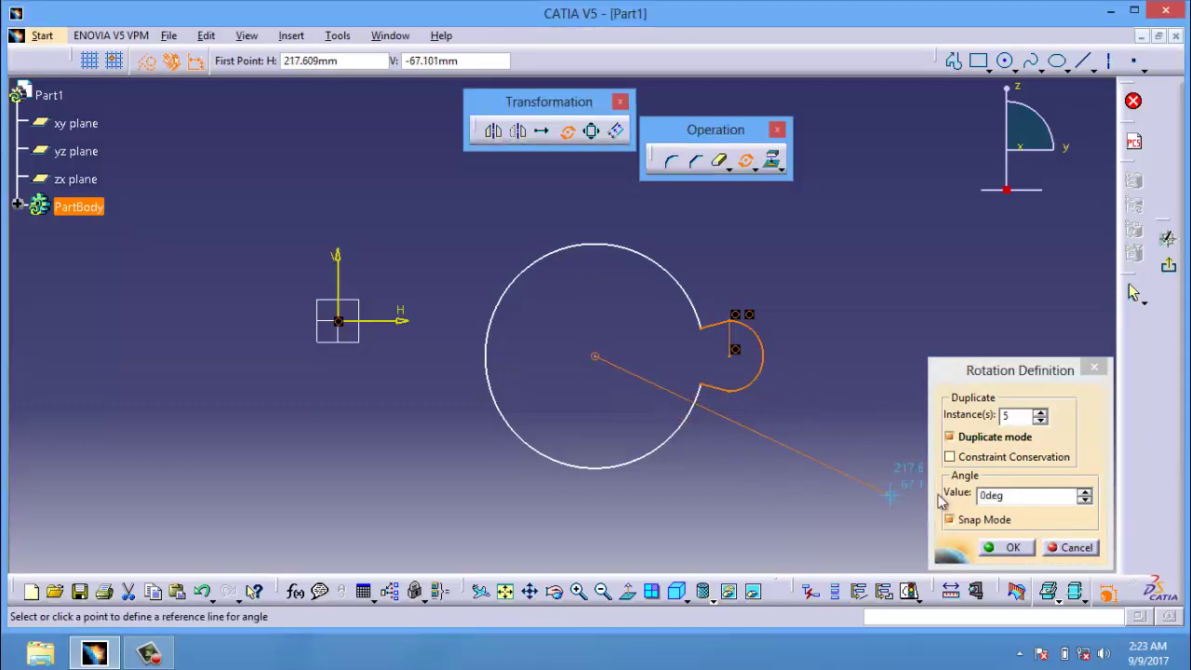
click(1010, 494)
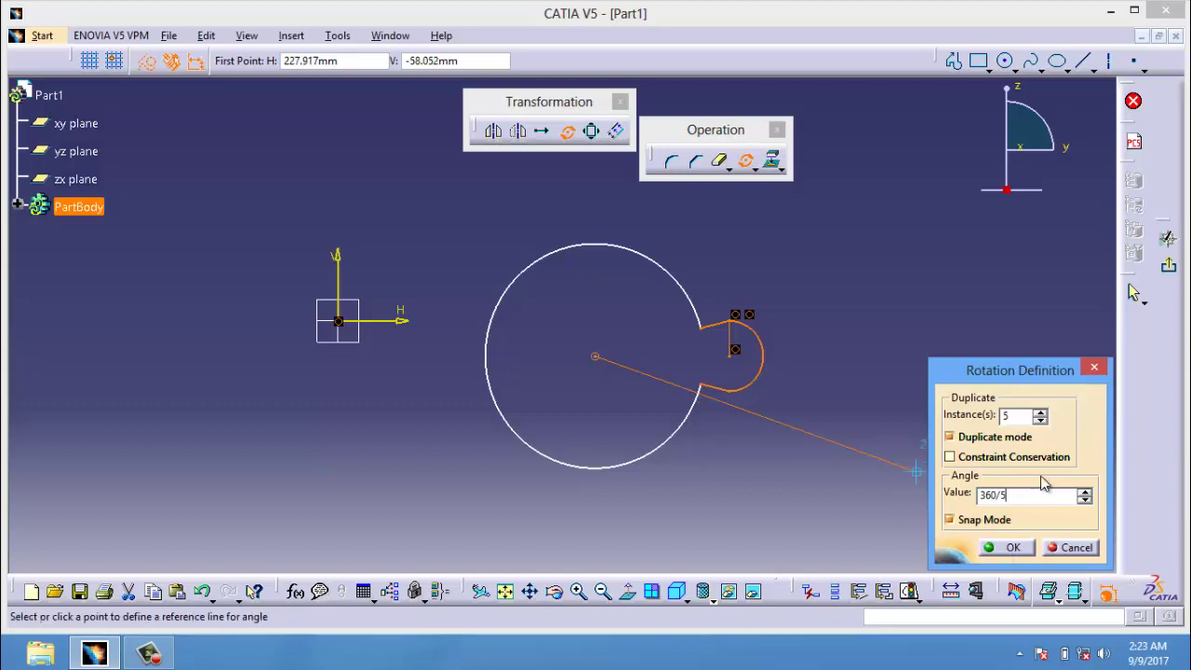
click(1040, 412)
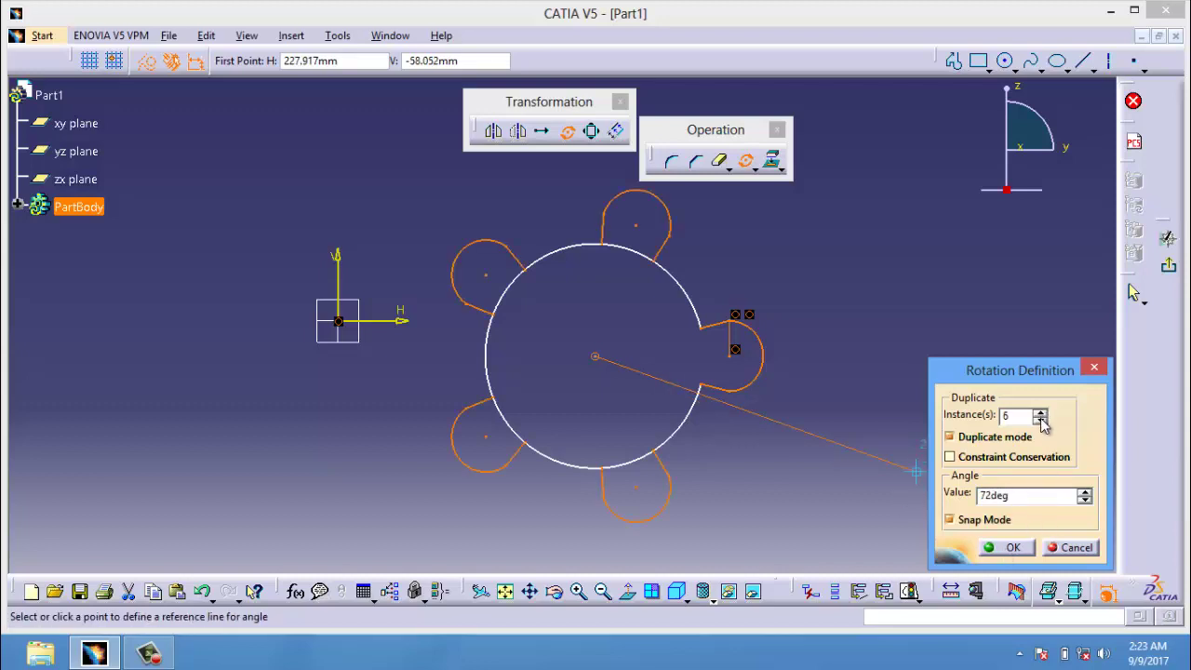
click(1005, 551)
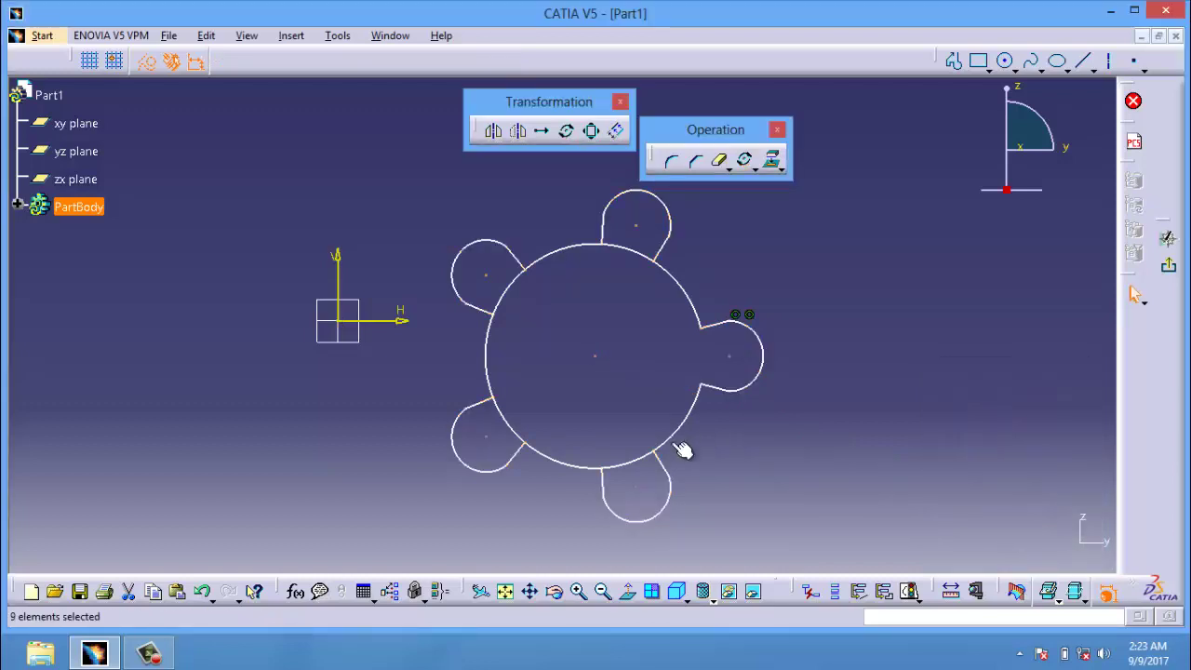
Step: Quick-trim the circle arcs inside the lobes, exit trimming and close the Operation toolbar
click(718, 160)
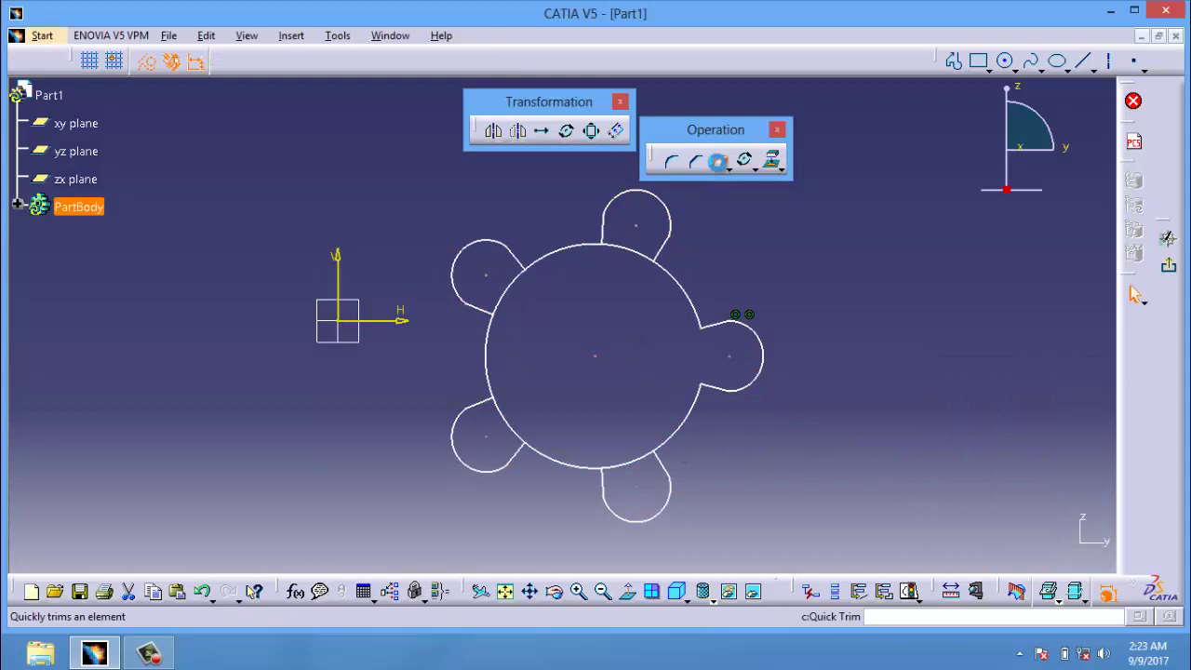
click(654, 258)
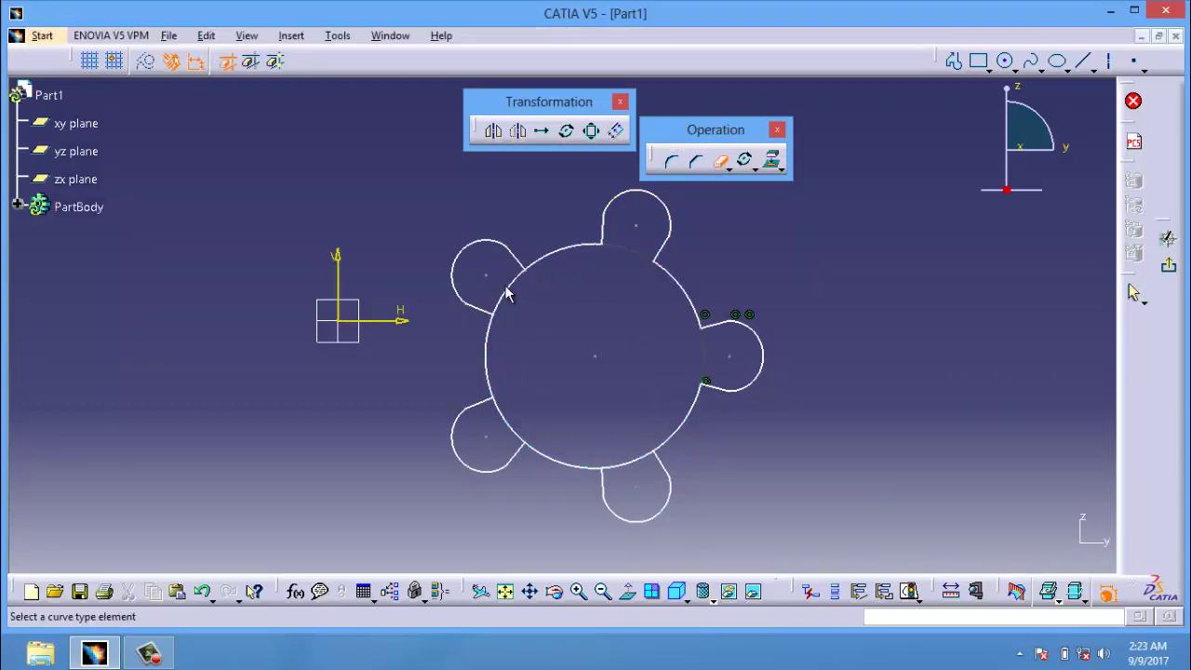
click(511, 292)
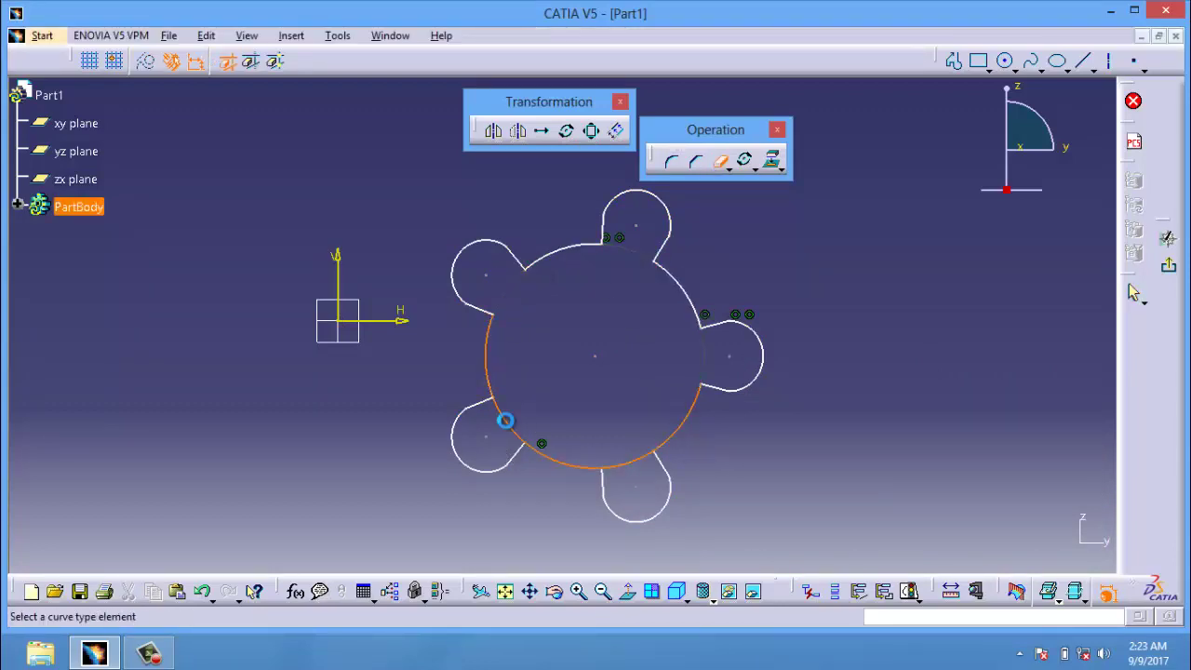
click(505, 420)
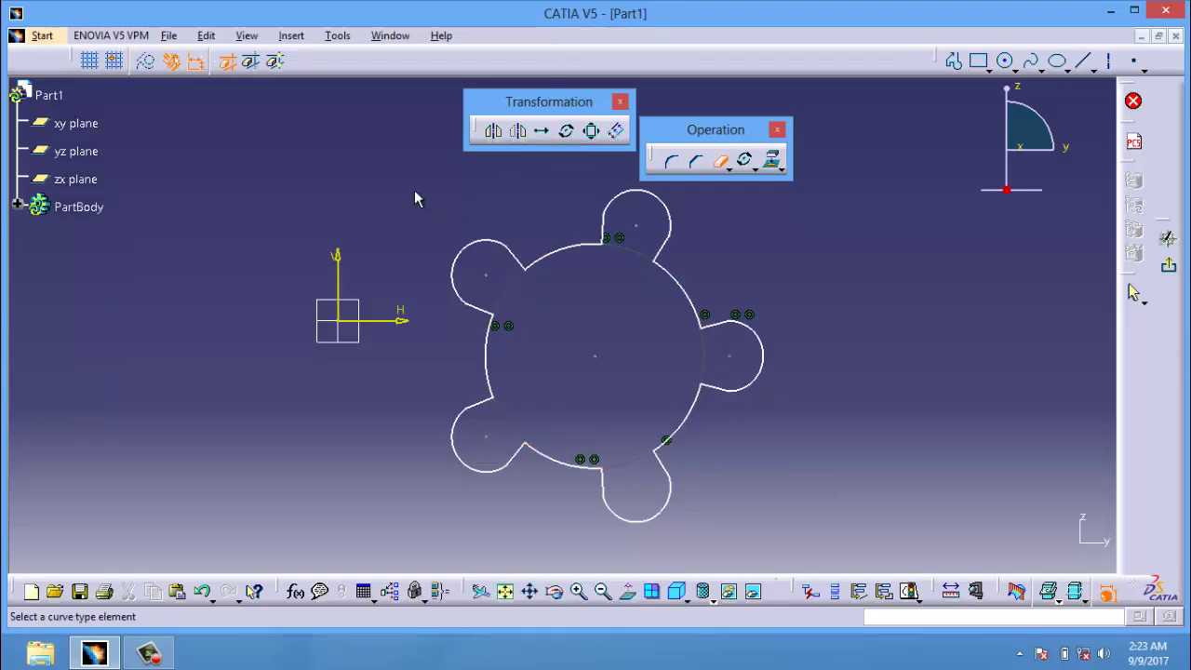
mouse_move(387, 174)
mouse_down()
mouse_move(532, 342)
mouse_move(824, 541)
mouse_up()
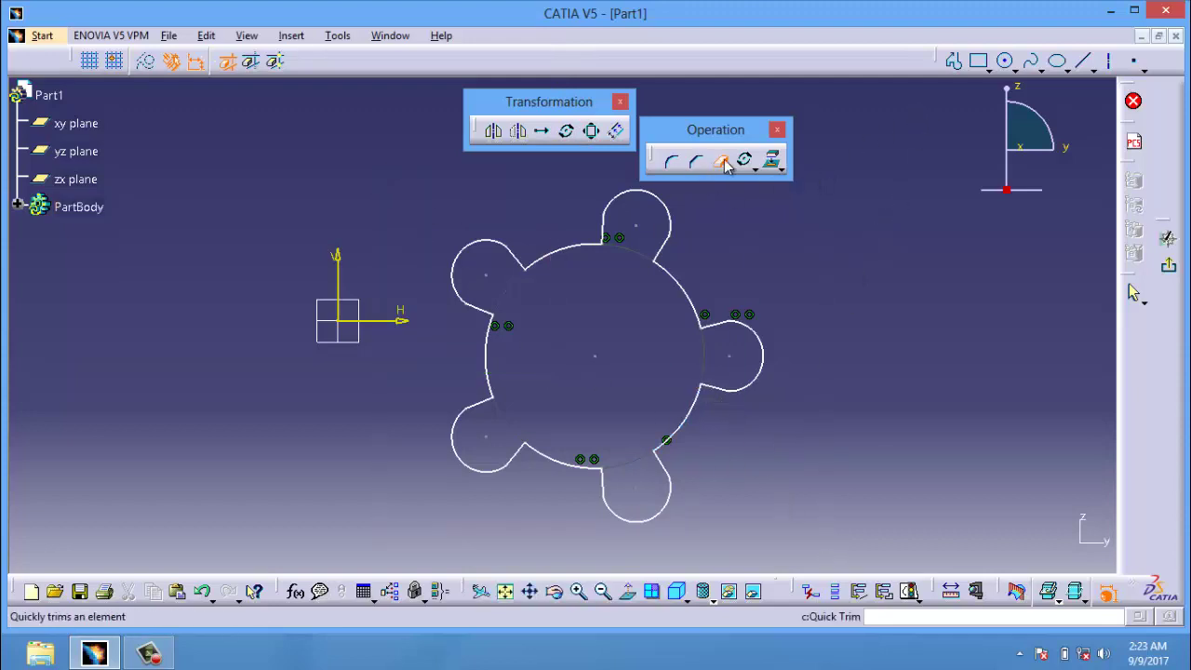
key(Escape)
click(778, 129)
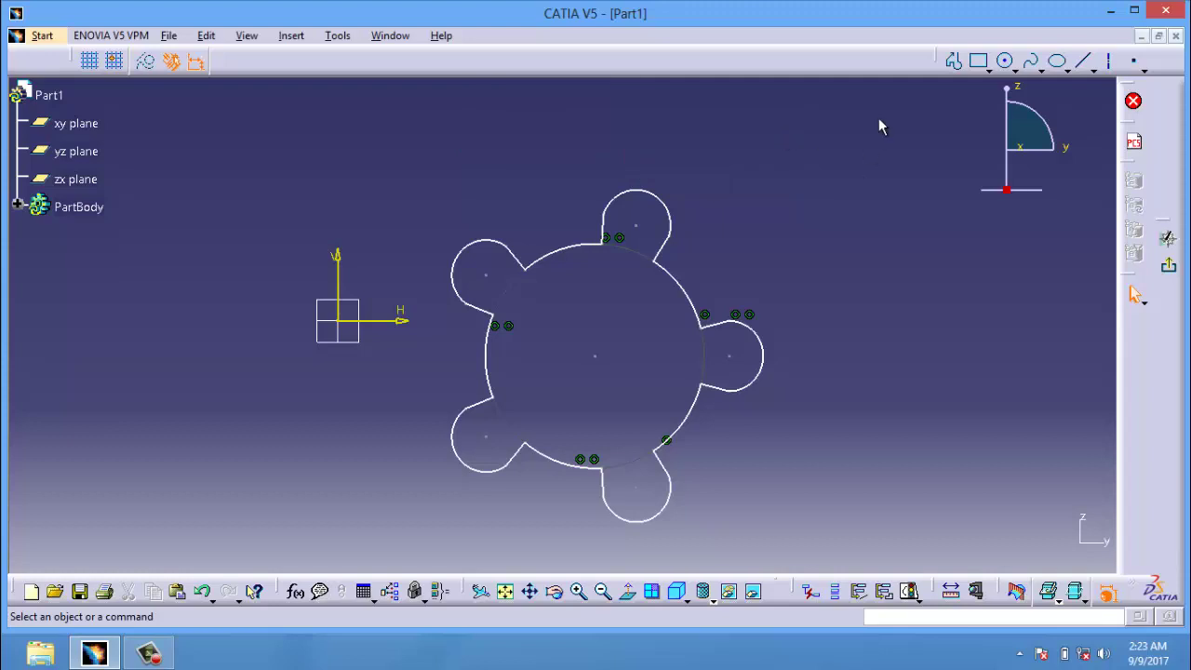
Step: Show the Operation toolbar again and box-select the whole lobed profile
right_click(1129, 281)
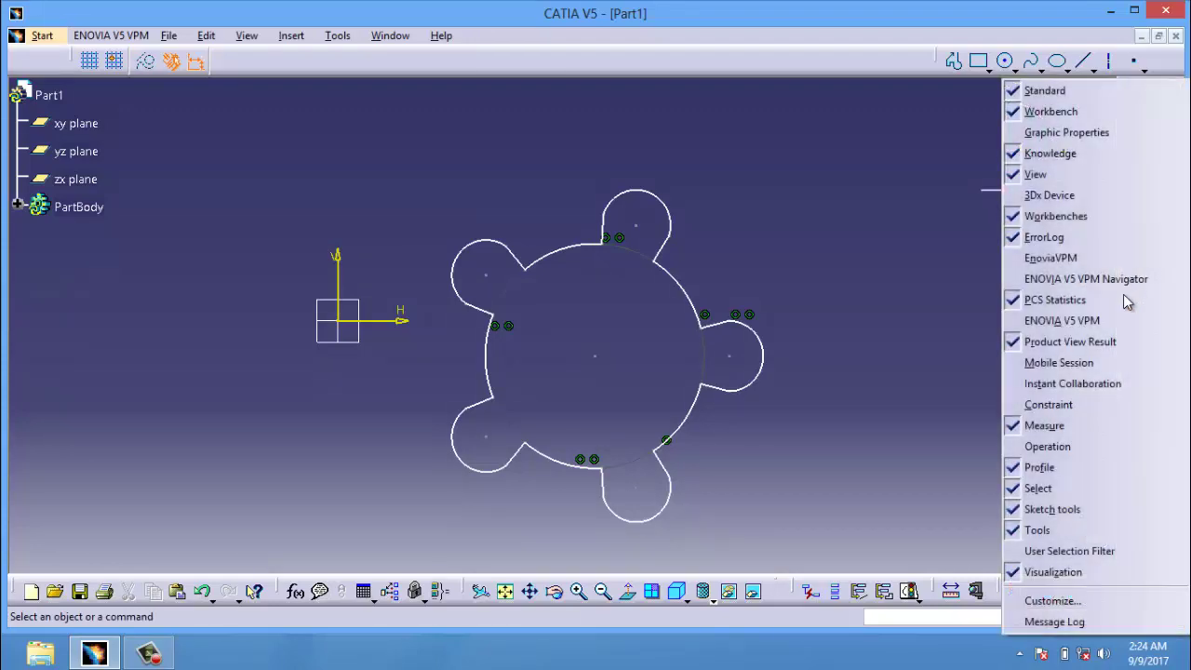
click(1091, 446)
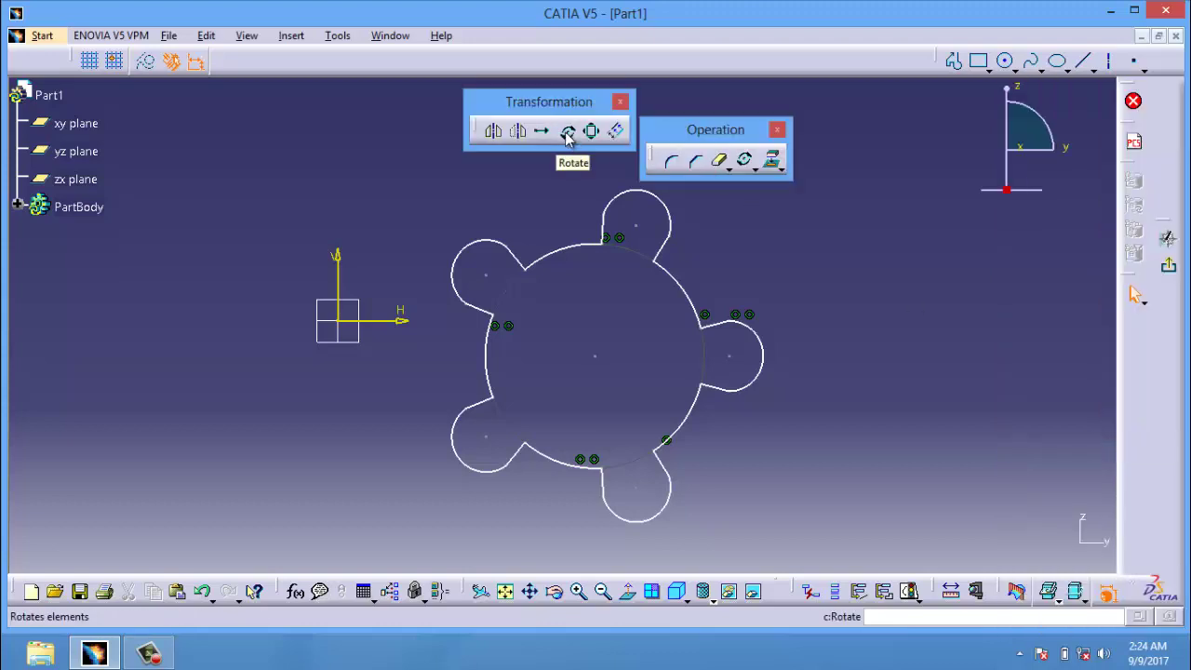
mouse_move(349, 153)
mouse_down()
mouse_move(831, 494)
mouse_move(869, 544)
mouse_up()
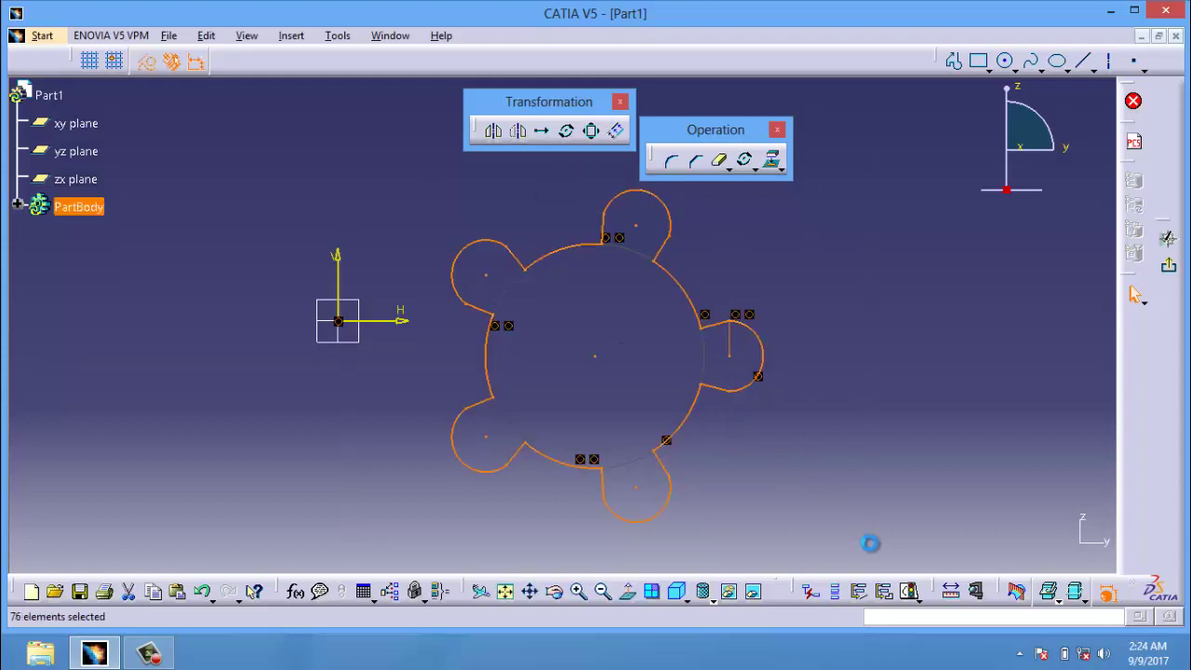
Step: Scale the profile by 2 about its centre with Duplicate mode off
click(595, 133)
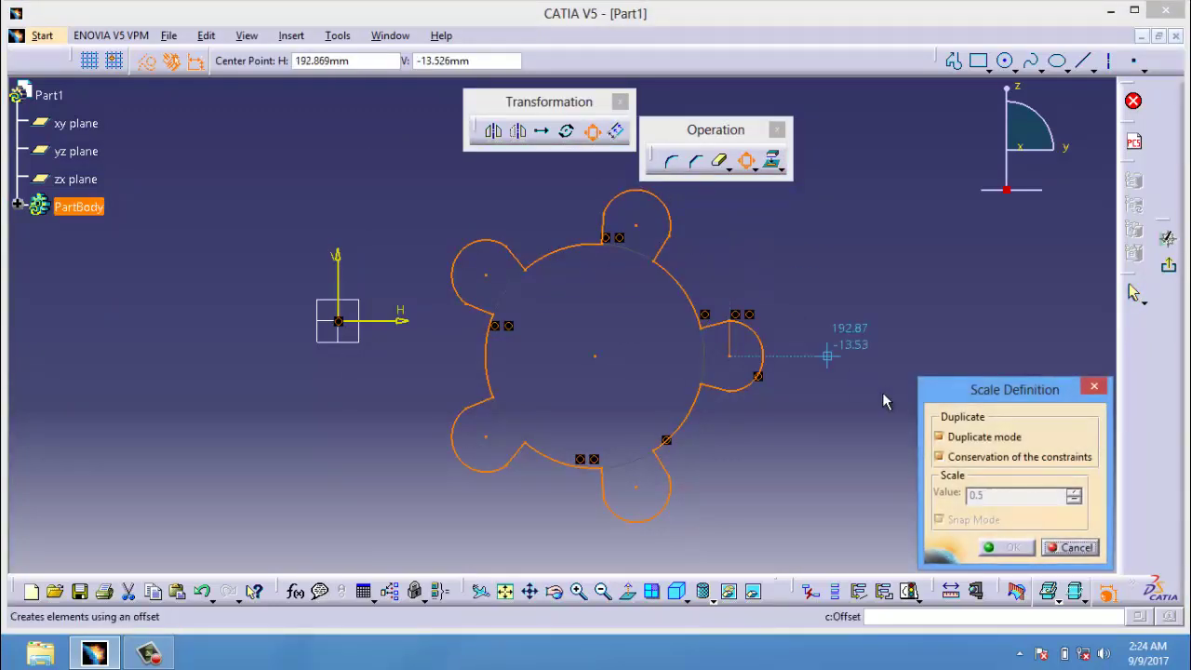
click(983, 457)
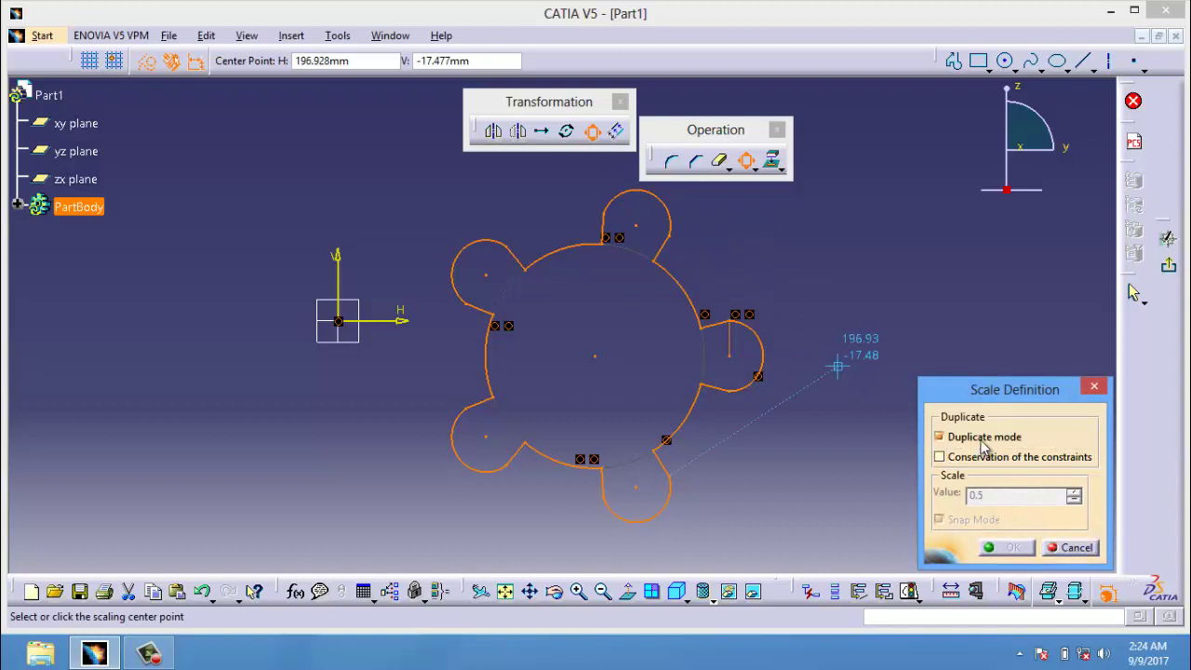
click(1003, 437)
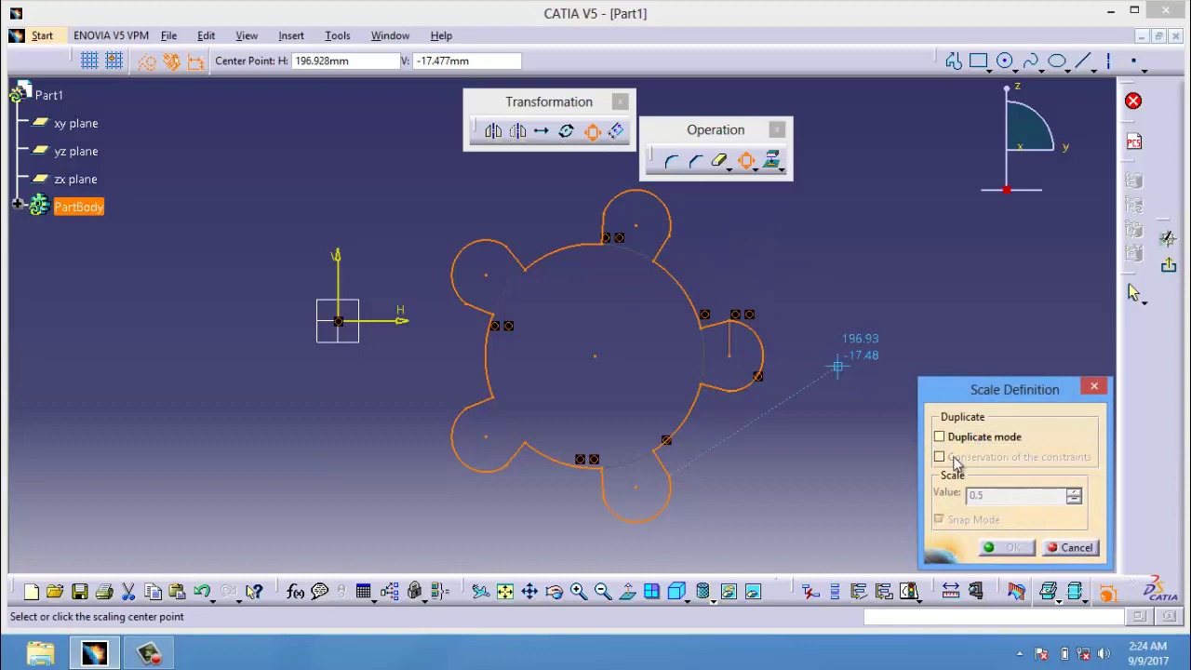
click(600, 356)
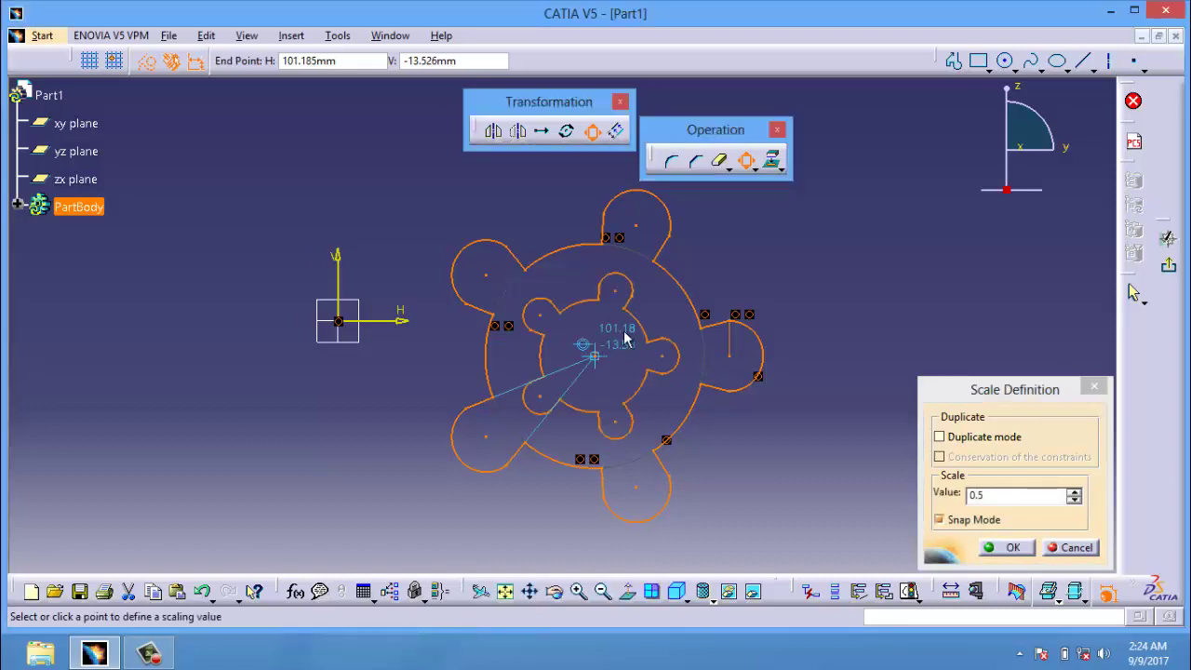
double_click(998, 499)
text(2)
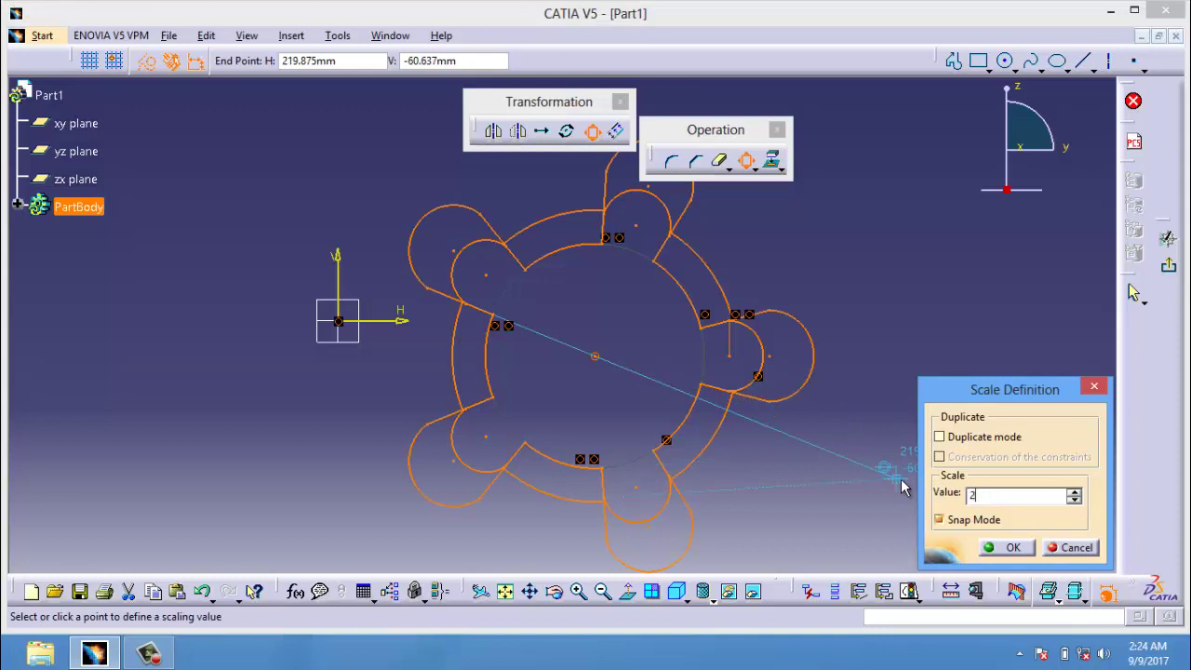
click(1014, 548)
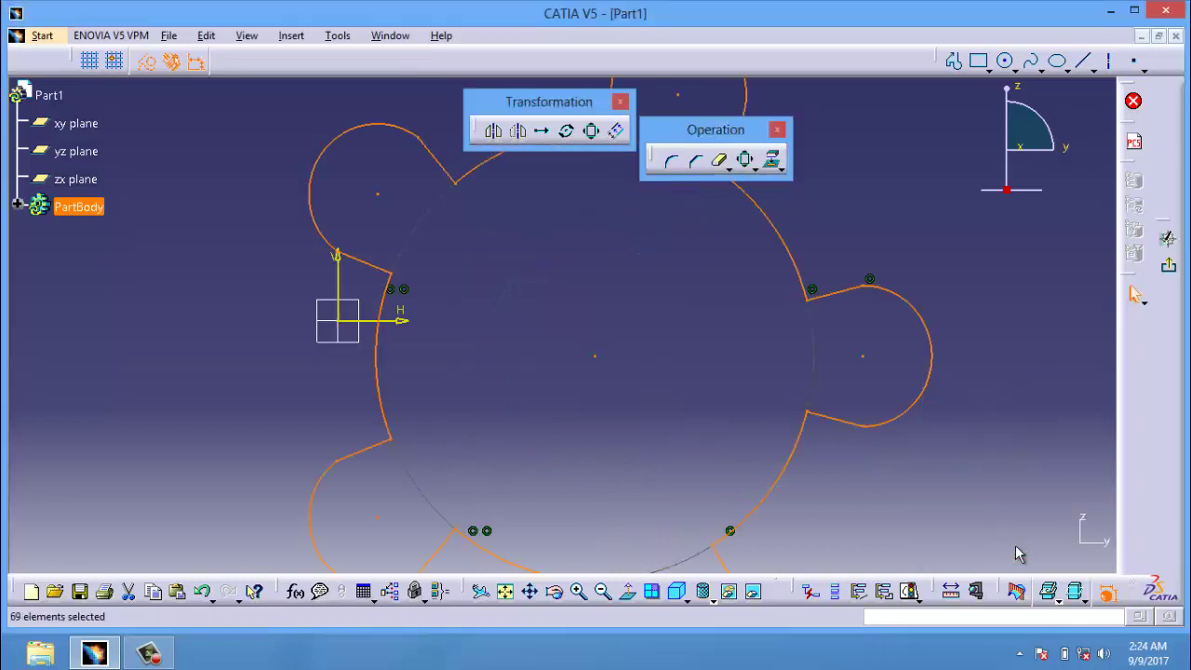
click(603, 591)
click(602, 592)
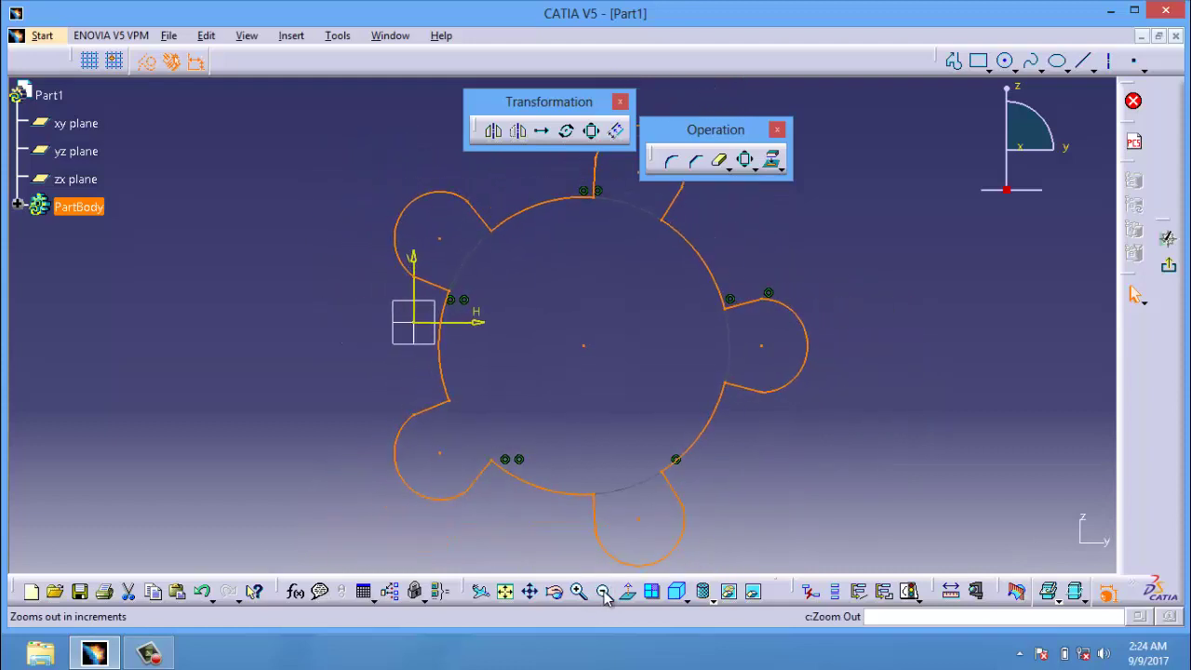
click(603, 592)
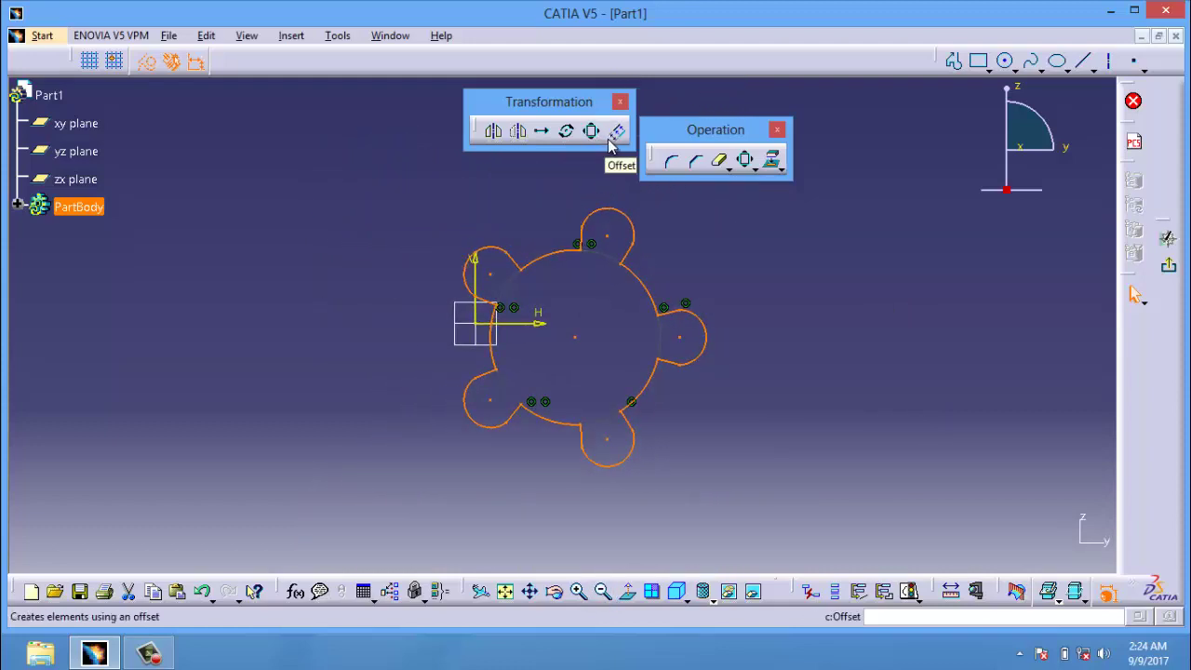
Step: Offset the top lobe arc, then delete all the sketch geometry
click(614, 136)
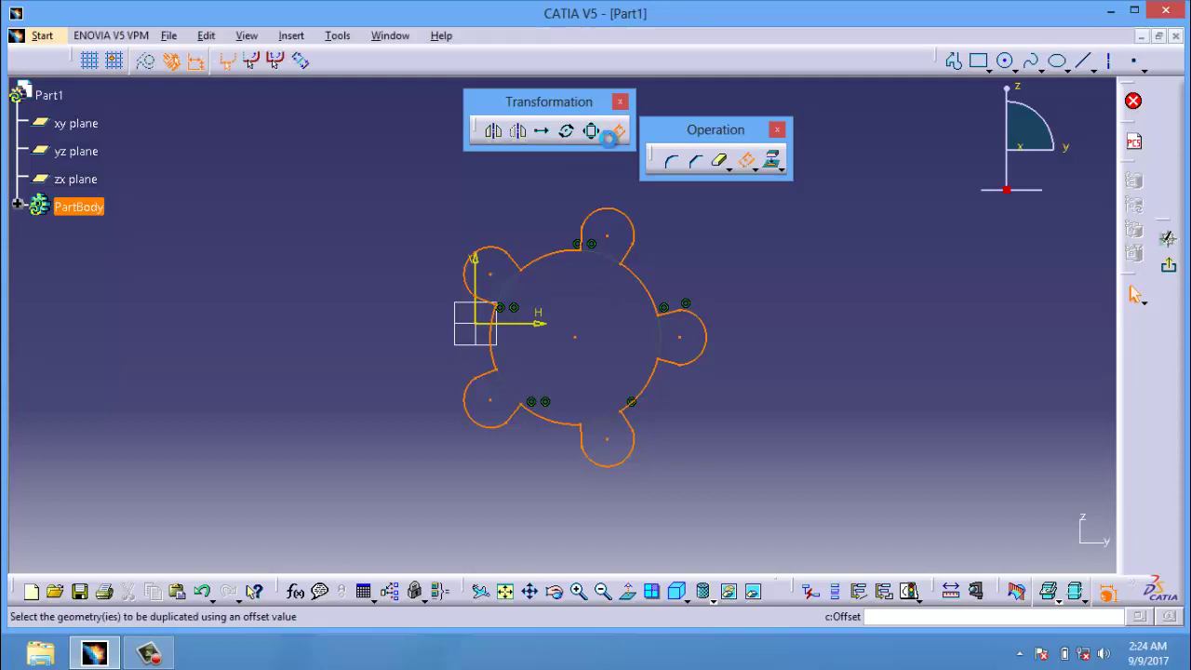
click(633, 235)
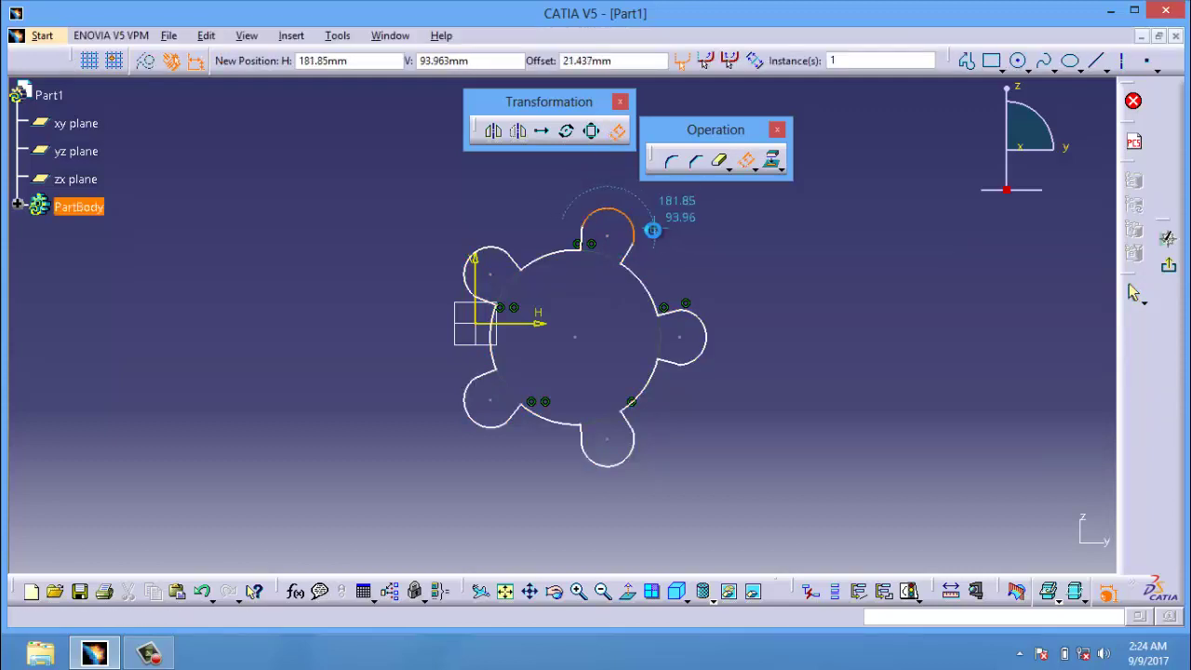
click(655, 249)
drag(899, 166, 368, 605)
key(Delete)
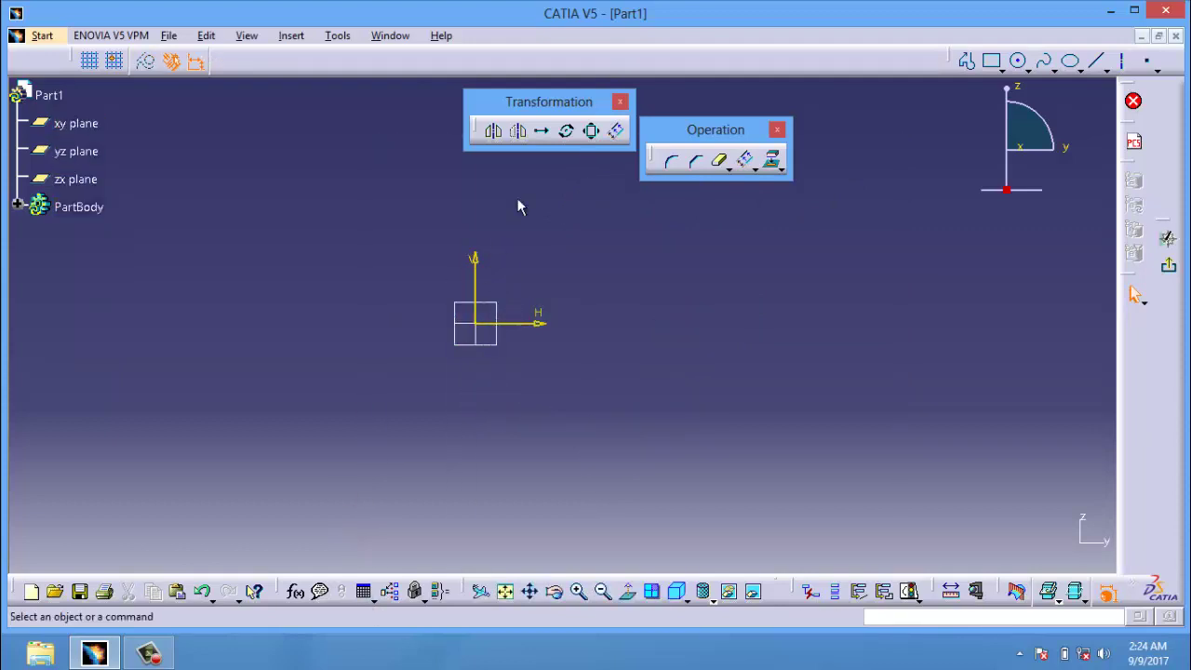
Step: Draw a rectangle and create an outer offset copy of it
click(994, 64)
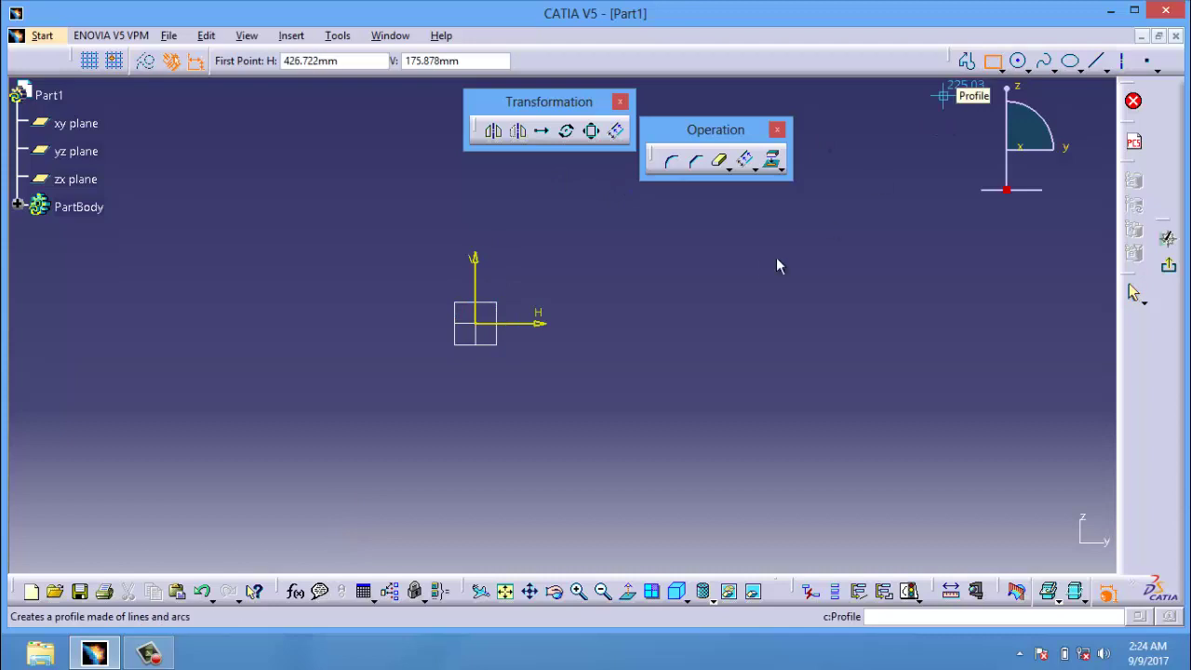
click(702, 279)
click(979, 472)
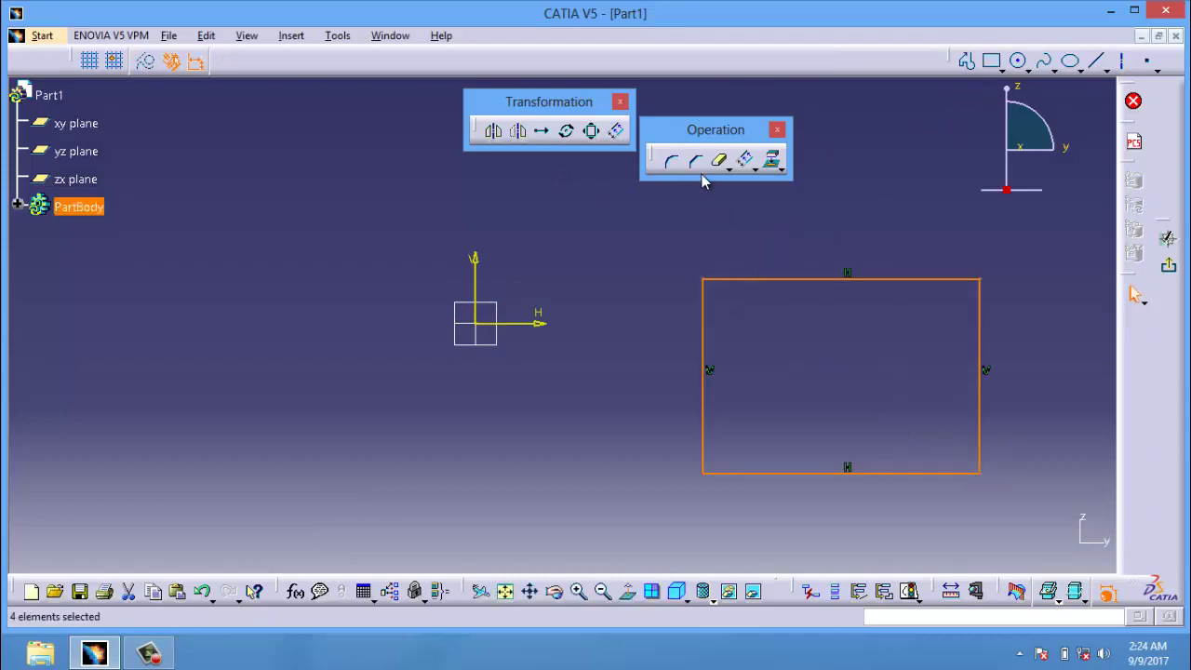
click(616, 130)
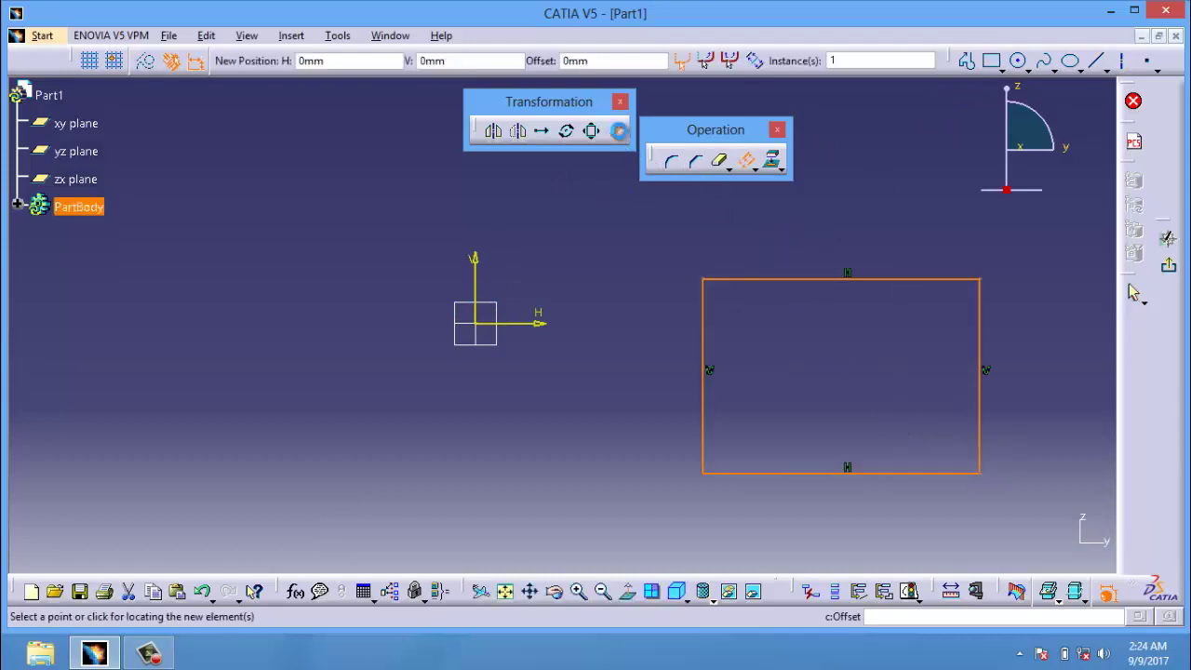
click(777, 263)
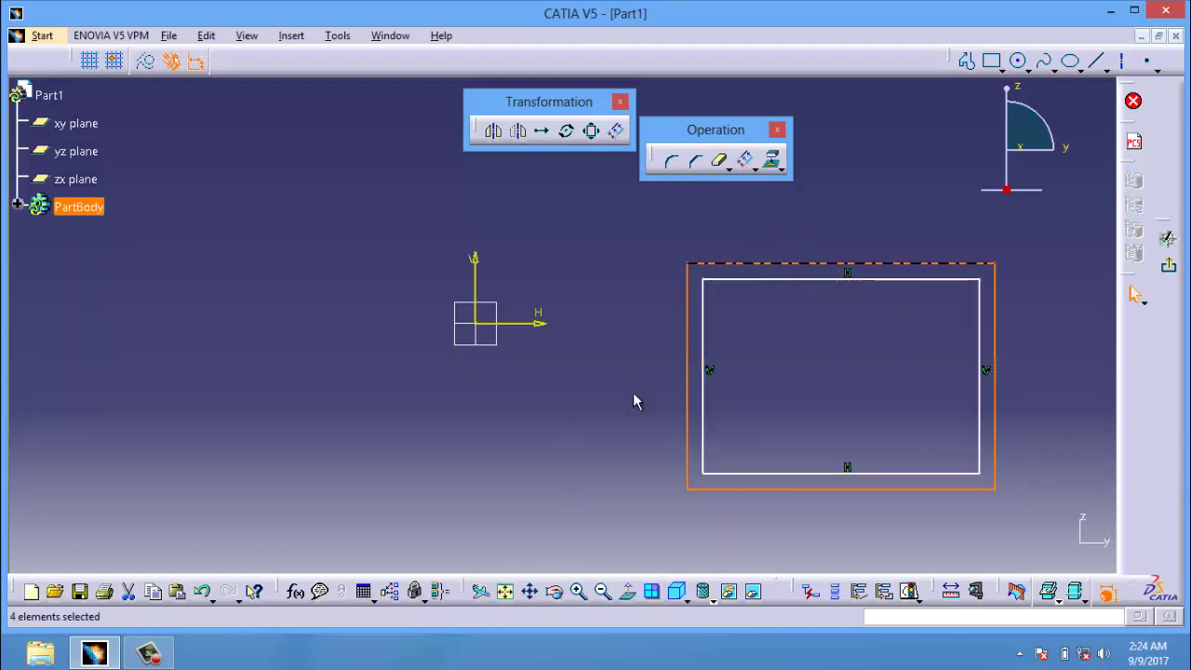
Step: Offset the rectangle to both sides, then delete all the rectangles
click(616, 130)
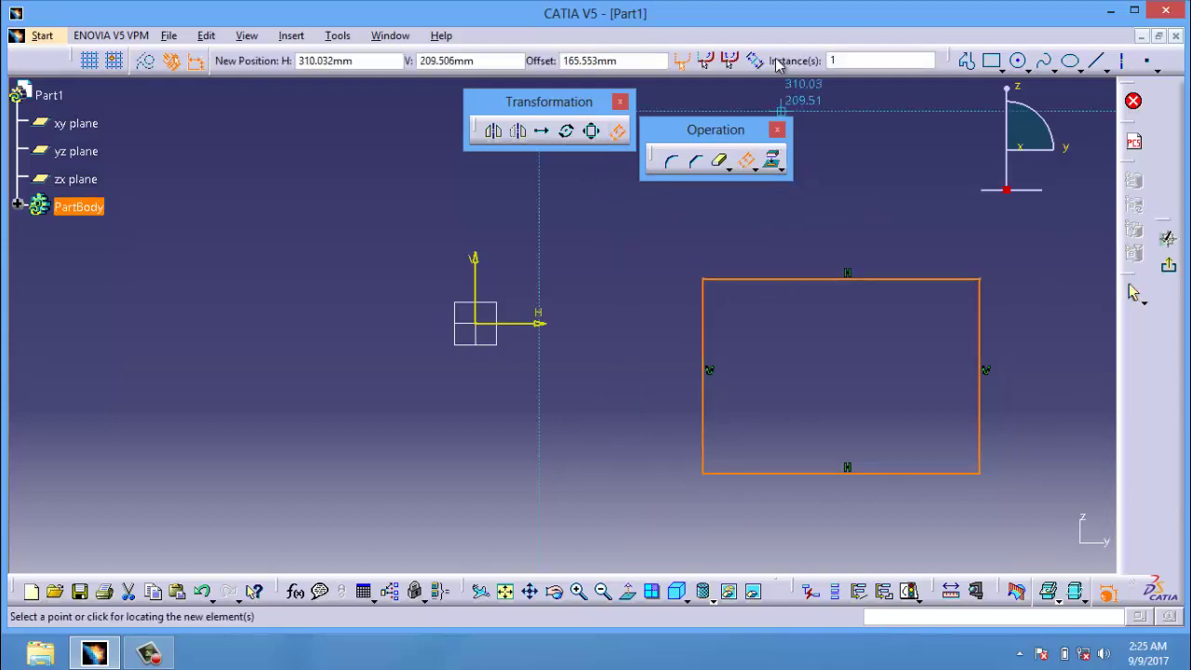
click(756, 62)
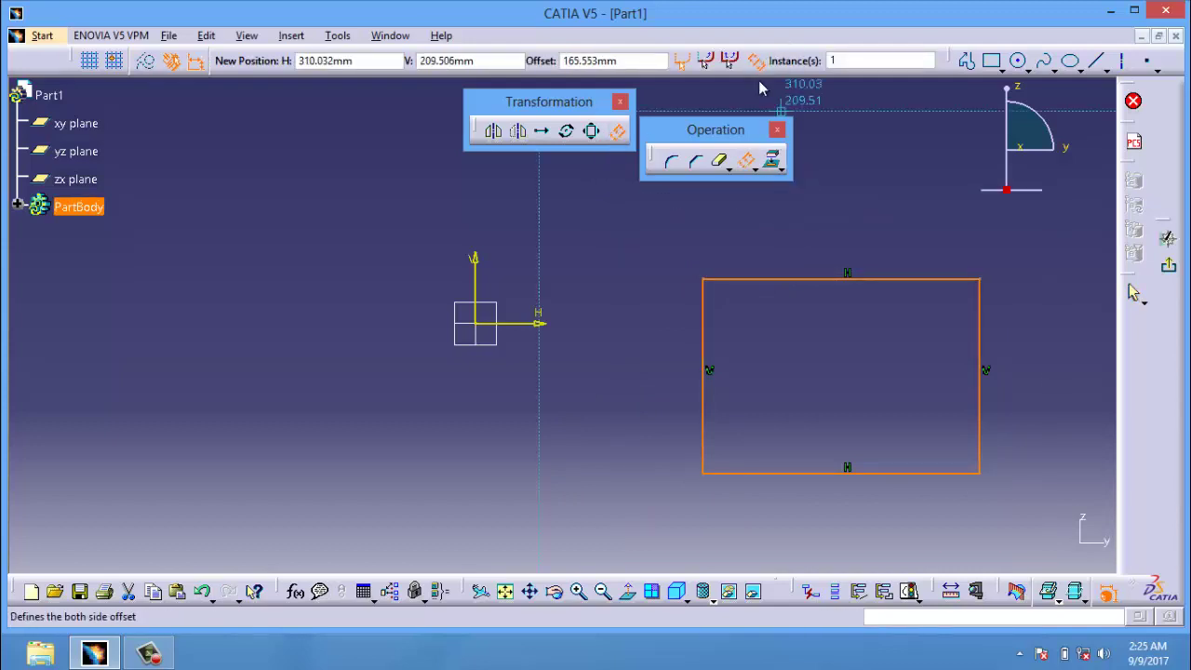
click(786, 264)
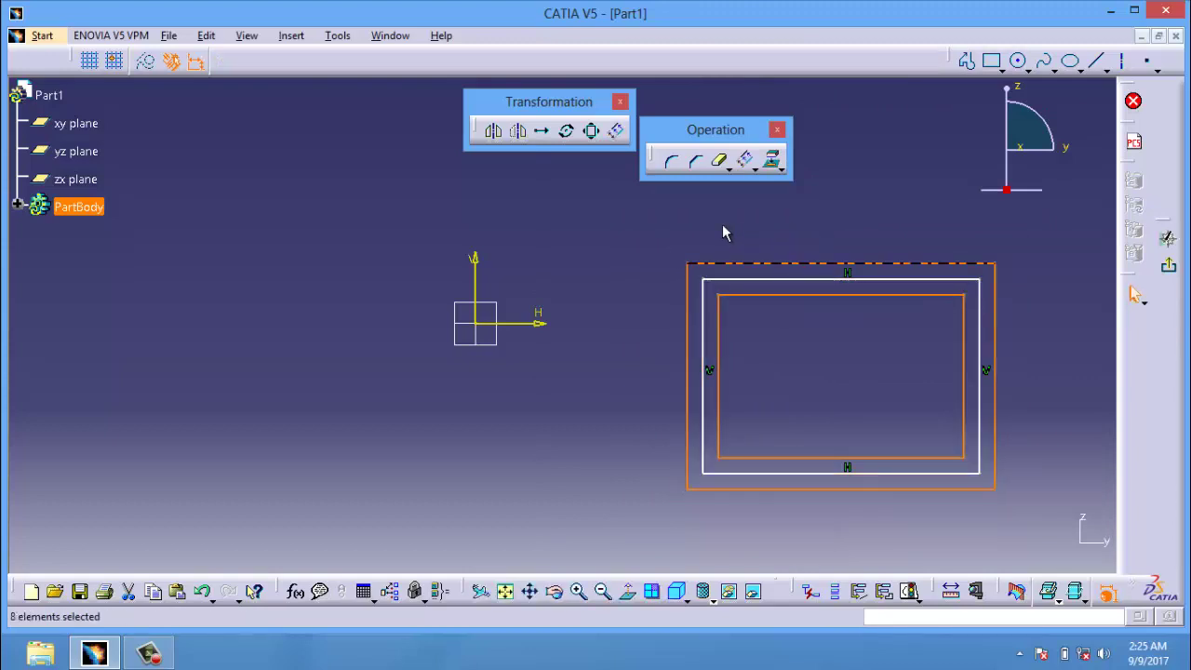
mouse_move(649, 234)
mouse_down()
mouse_move(911, 472)
mouse_move(1076, 532)
mouse_move(1067, 537)
mouse_up()
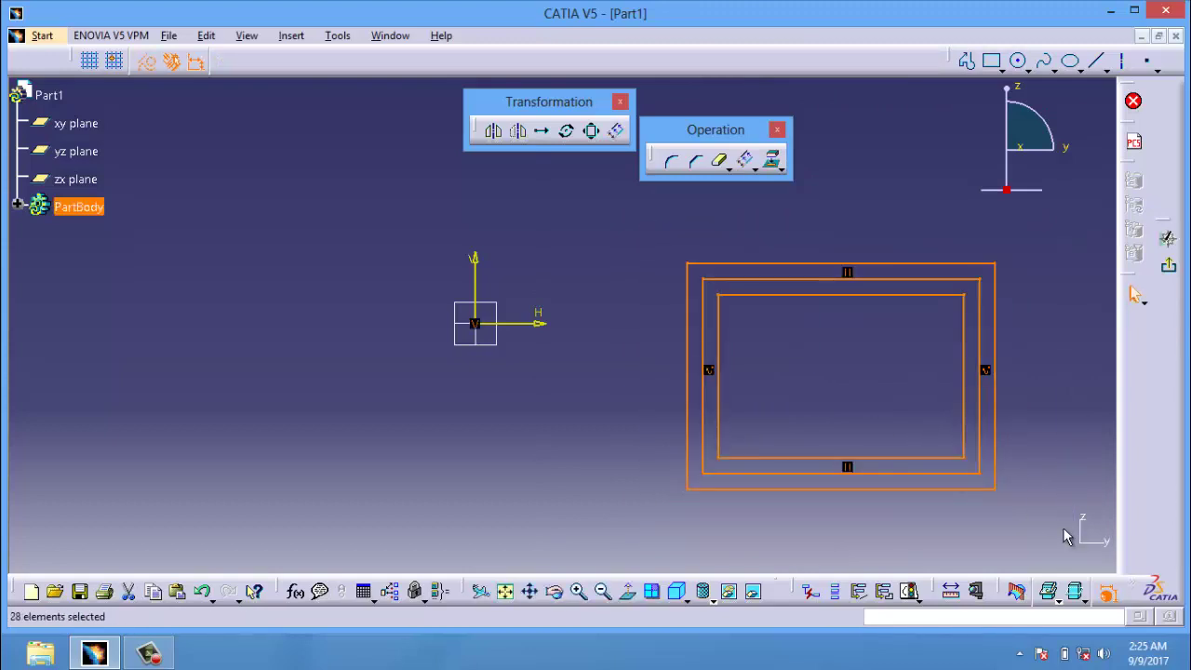
key(Delete)
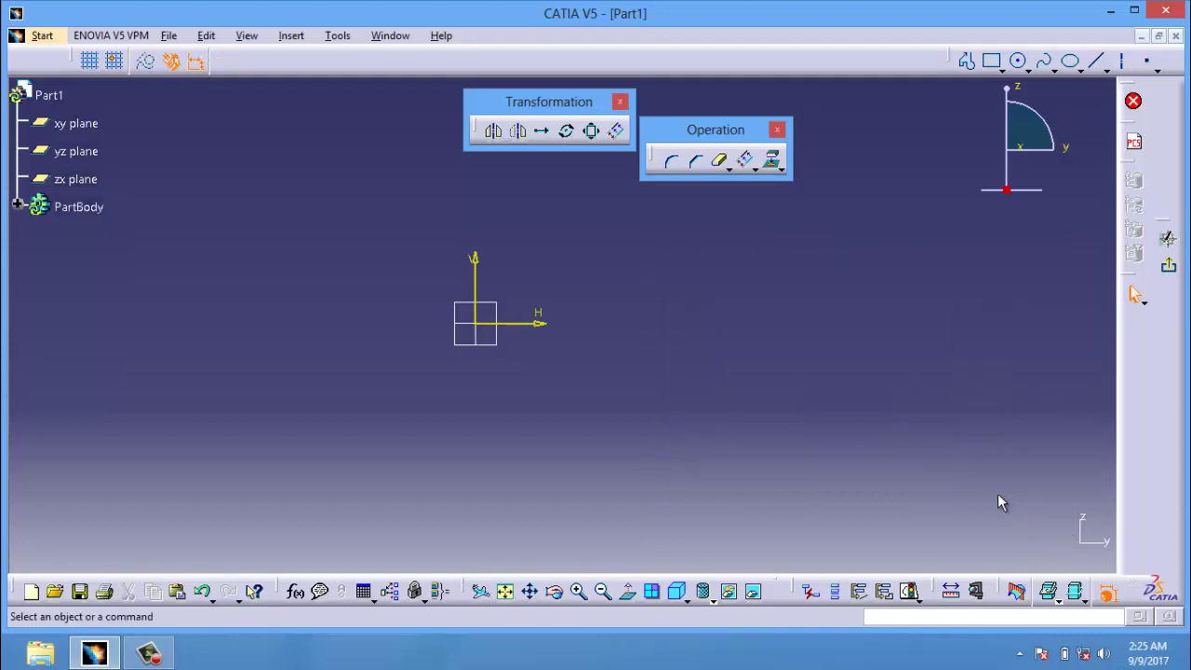
Step: Close the Operation and Transformation toolbars and show the Constraint toolbar
click(778, 131)
click(619, 102)
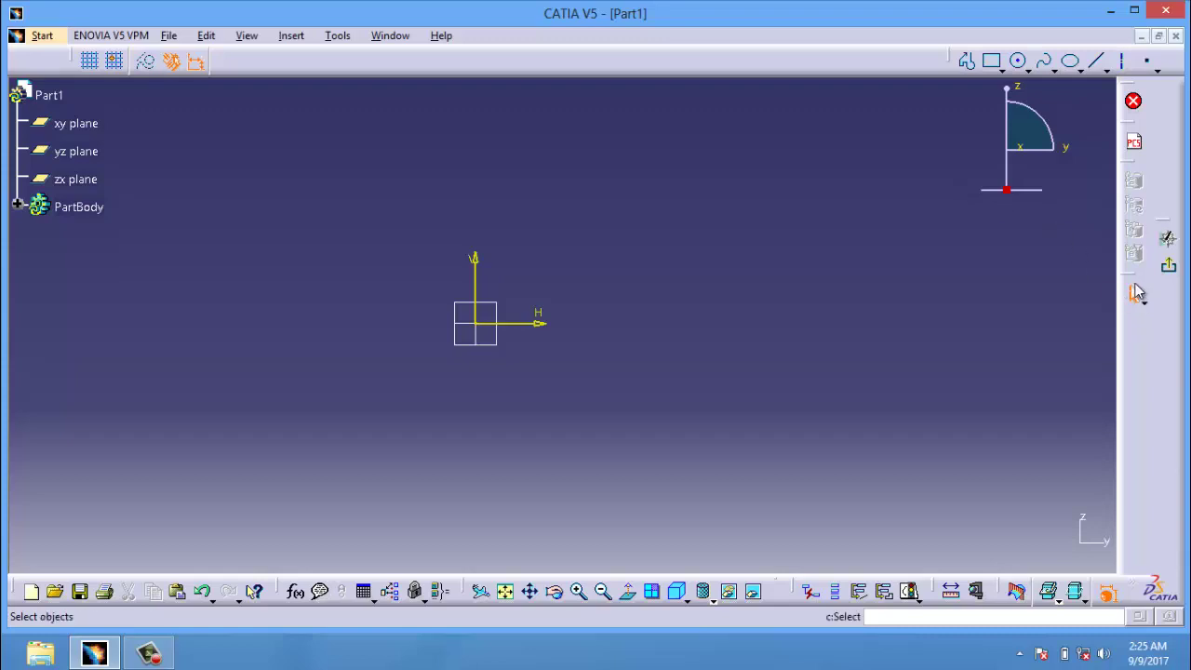
right_click(1123, 270)
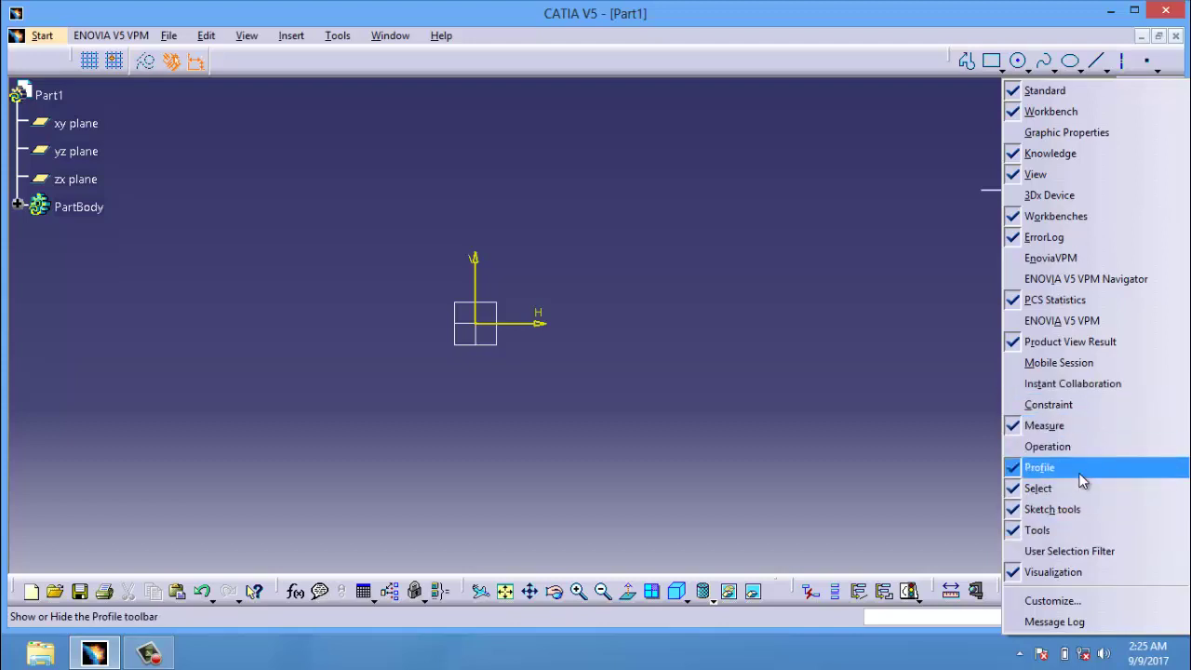
click(1065, 404)
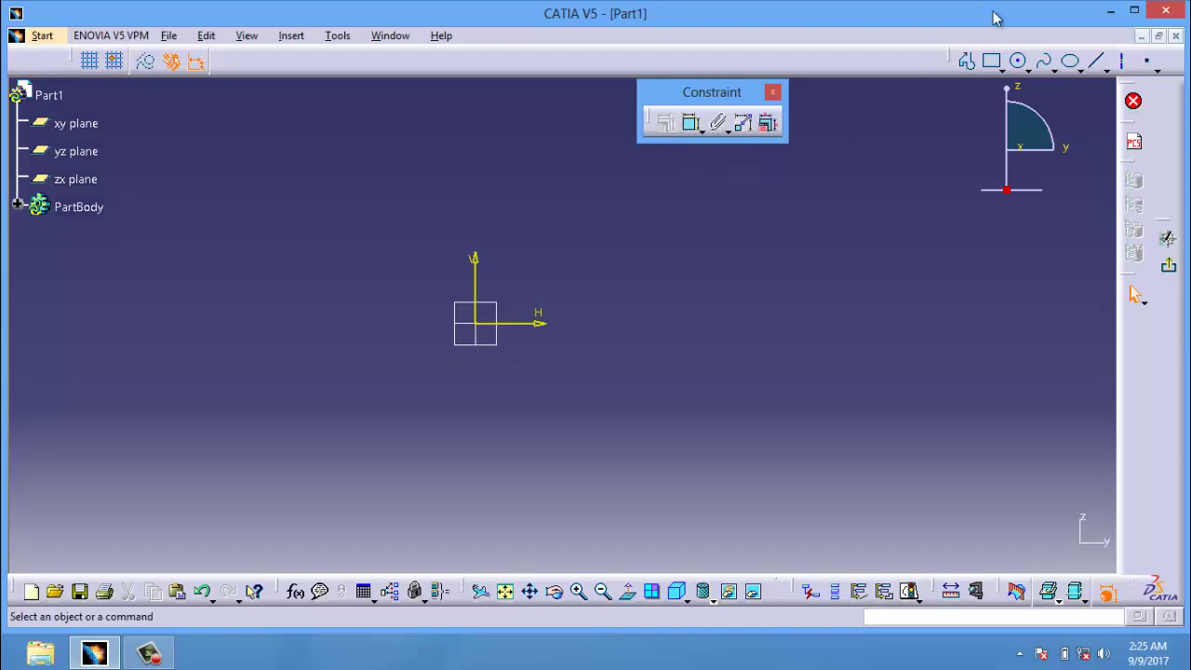
Step: Draw one circle right of the vertical axis and another left of it
click(1018, 60)
click(706, 343)
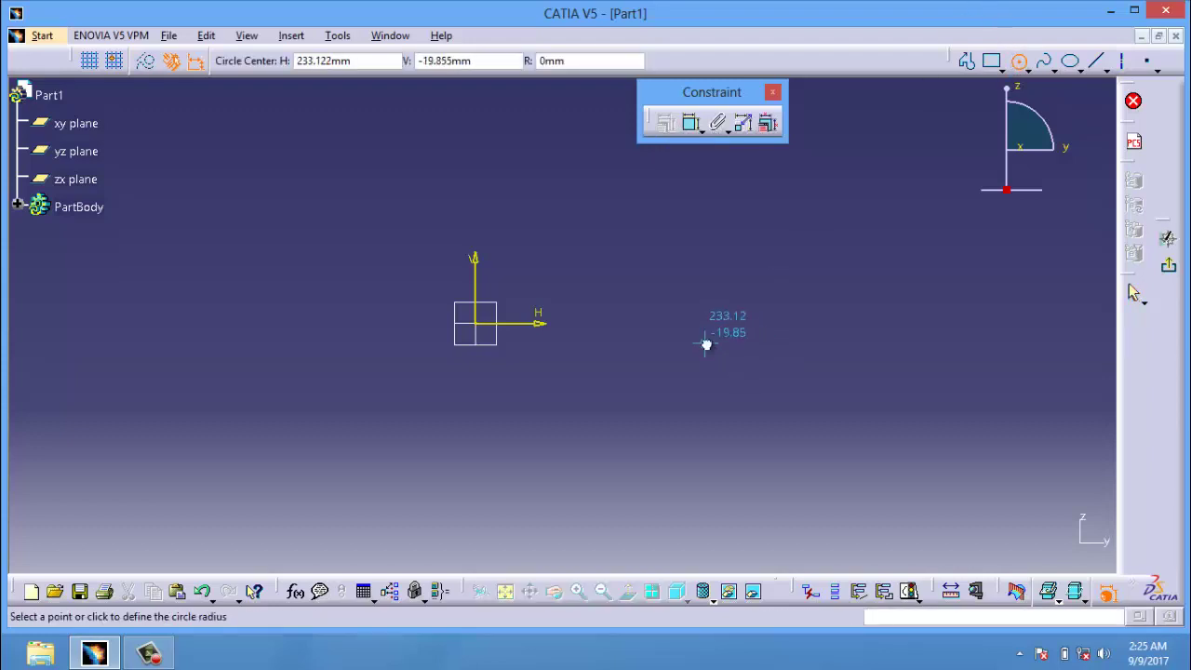
click(744, 402)
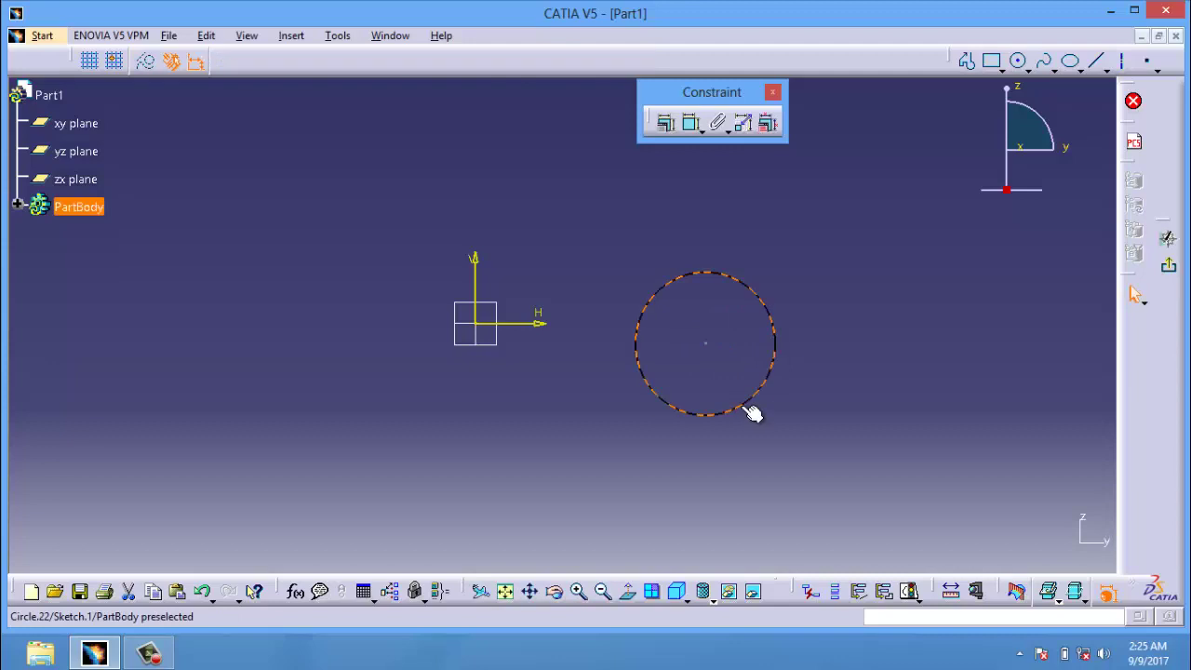
click(1018, 61)
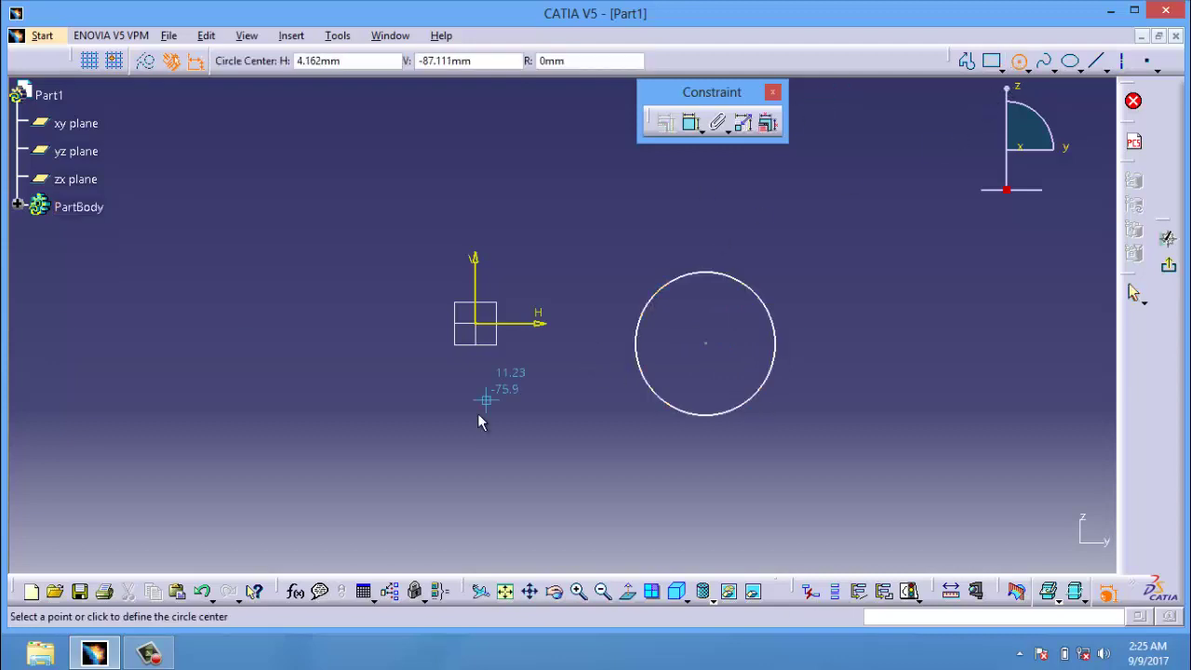
click(312, 344)
click(344, 420)
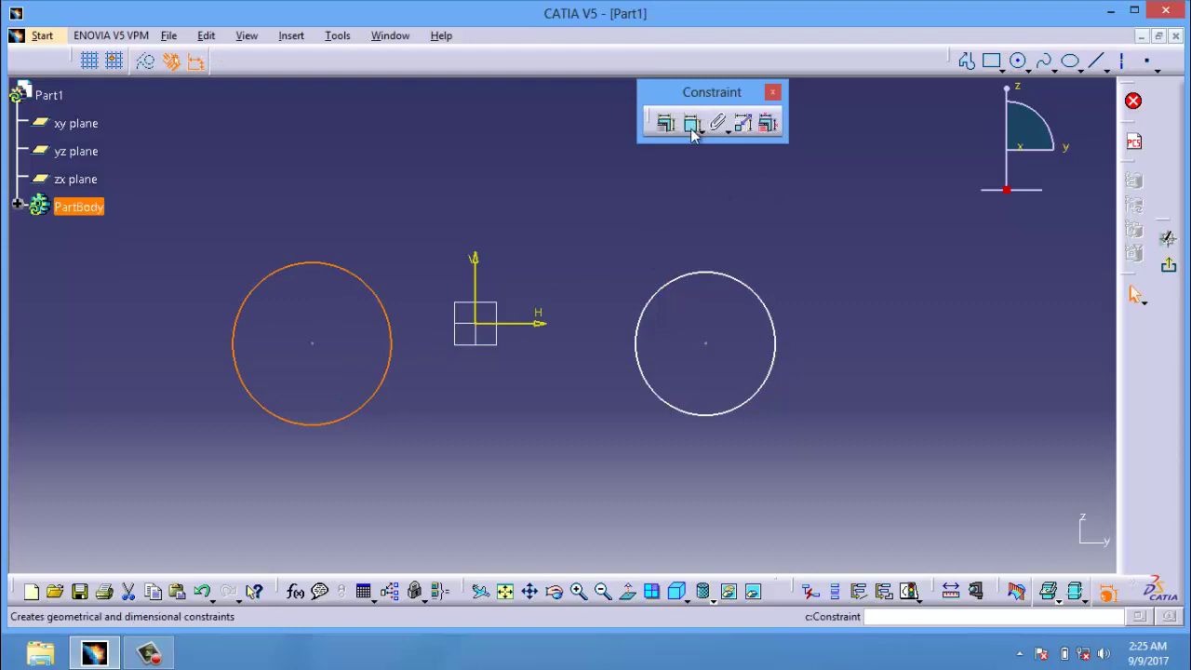
Step: Select both circles together with the V axis
click(366, 285)
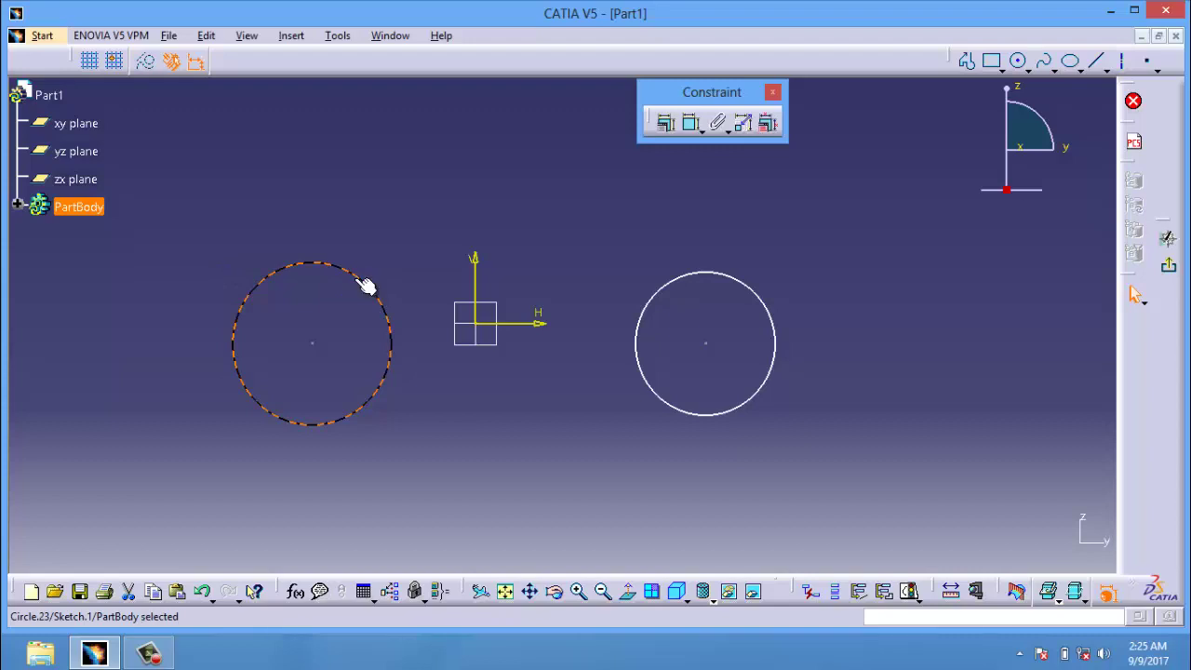
ctrl+click(642, 308)
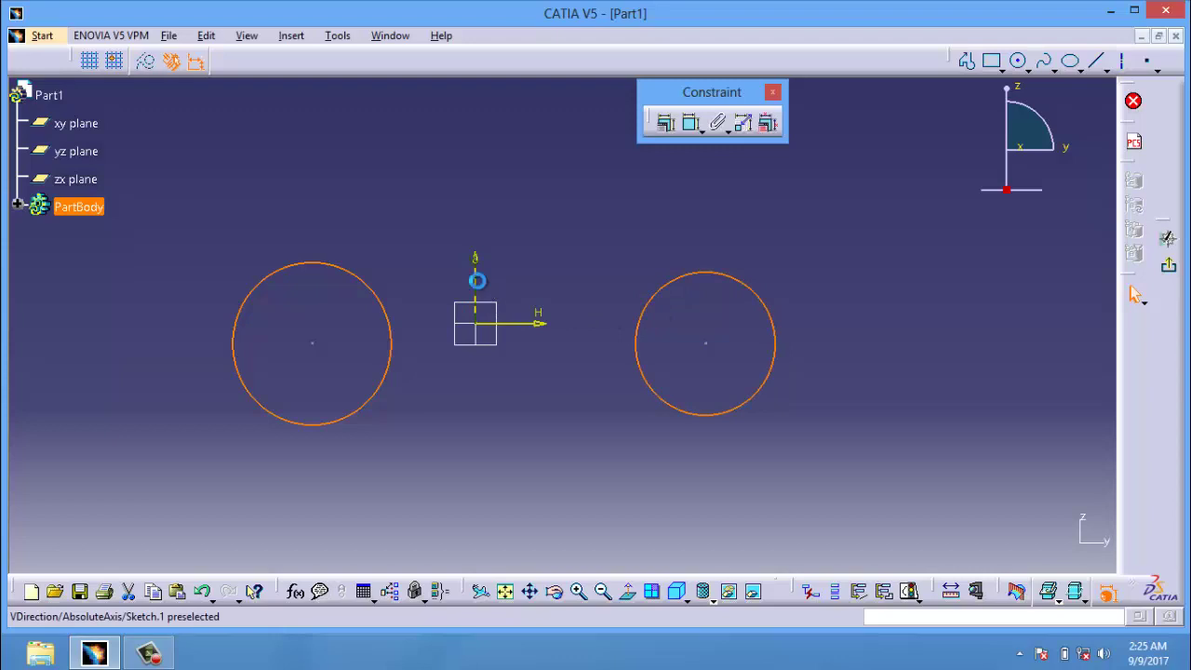
ctrl+click(475, 280)
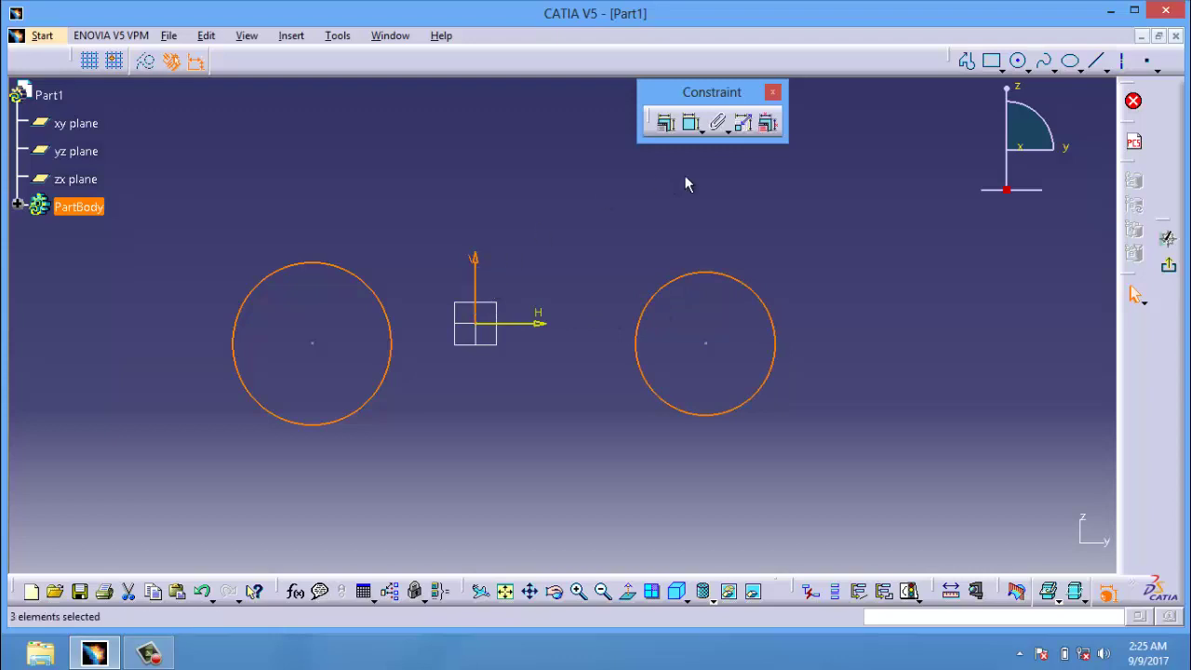
Step: Apply and undo a symmetry constraint about the V axis, then choose Radius / Diameter for both circles
click(666, 125)
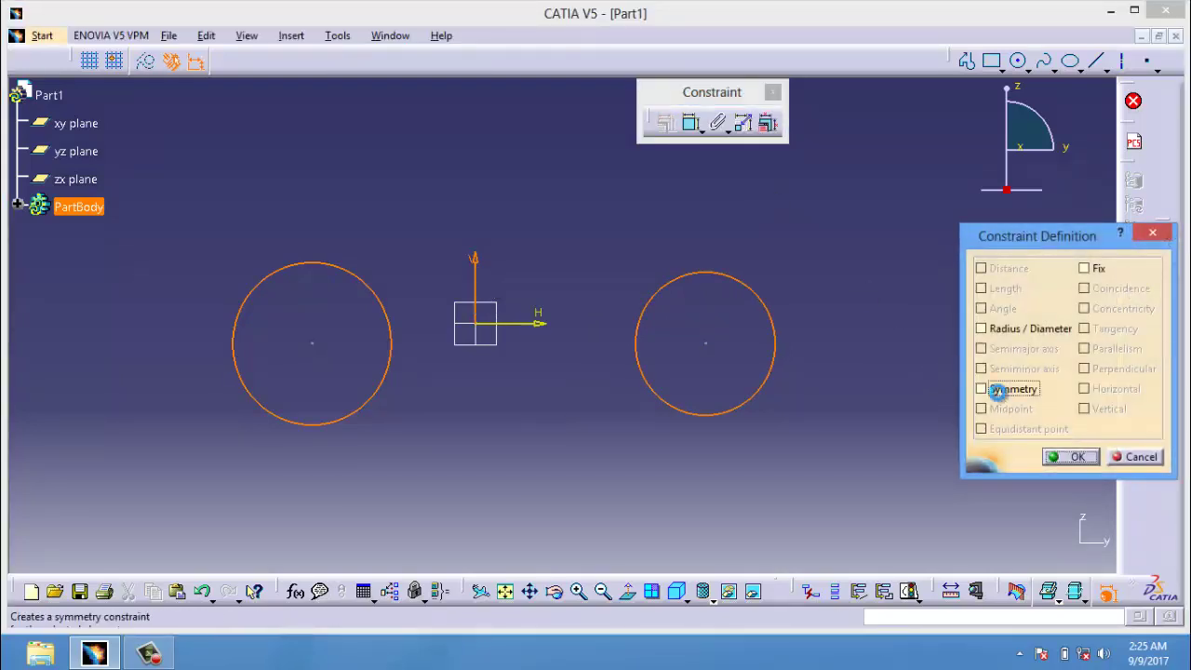
click(998, 395)
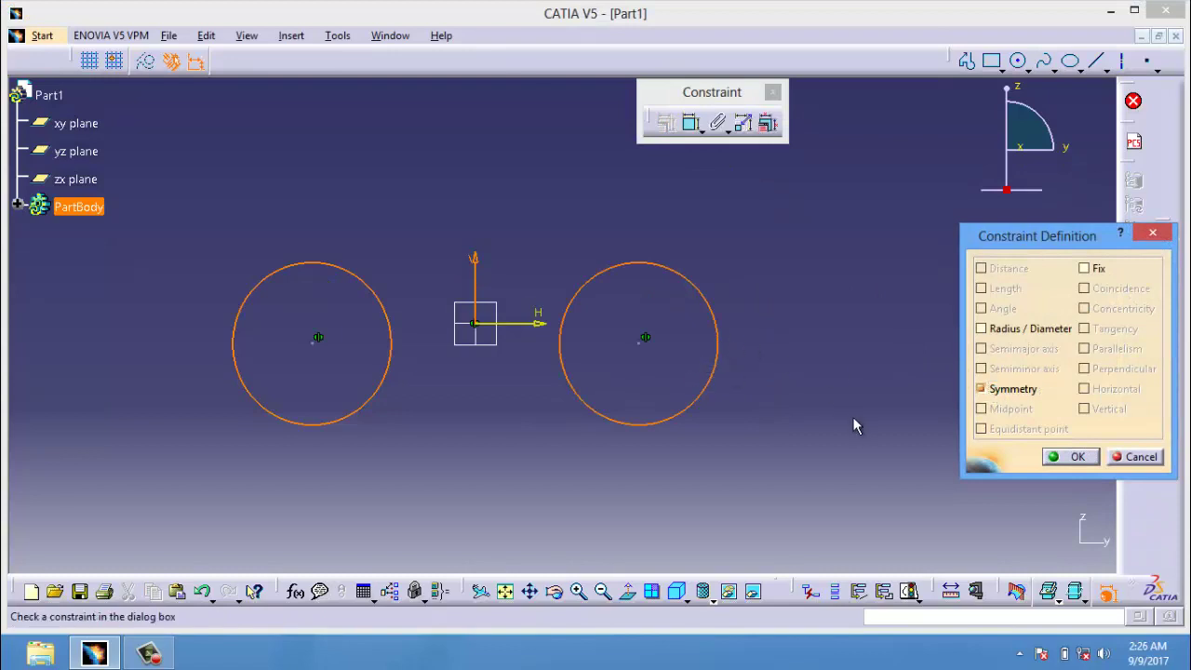
click(1068, 457)
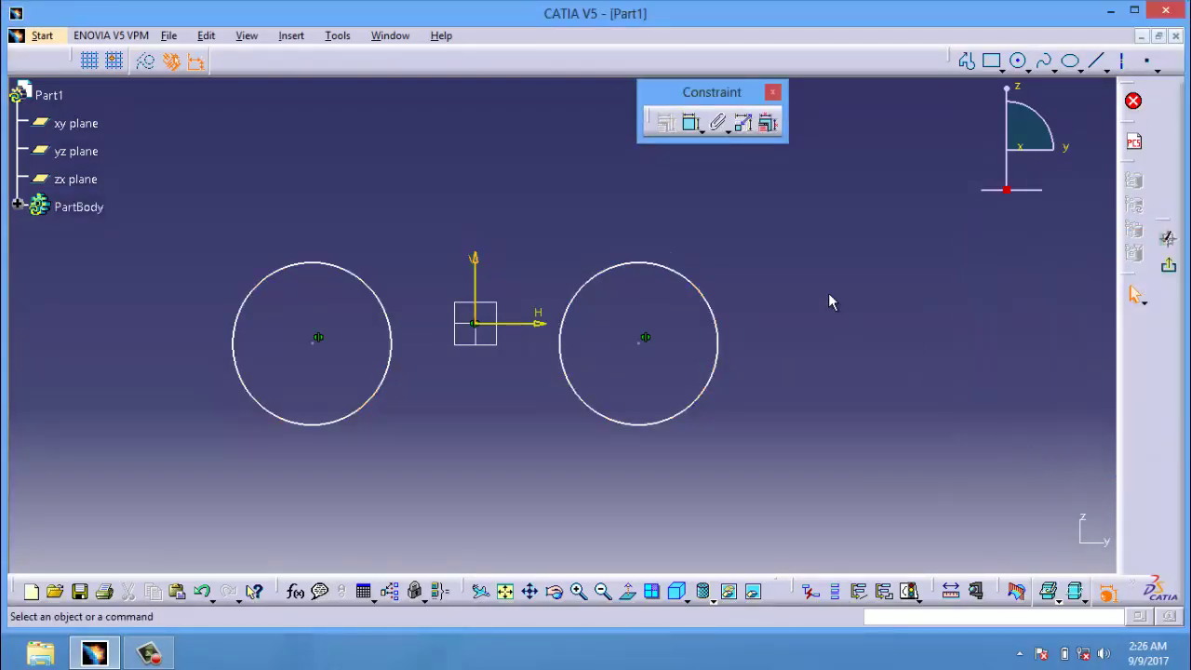
key(ctrl+z)
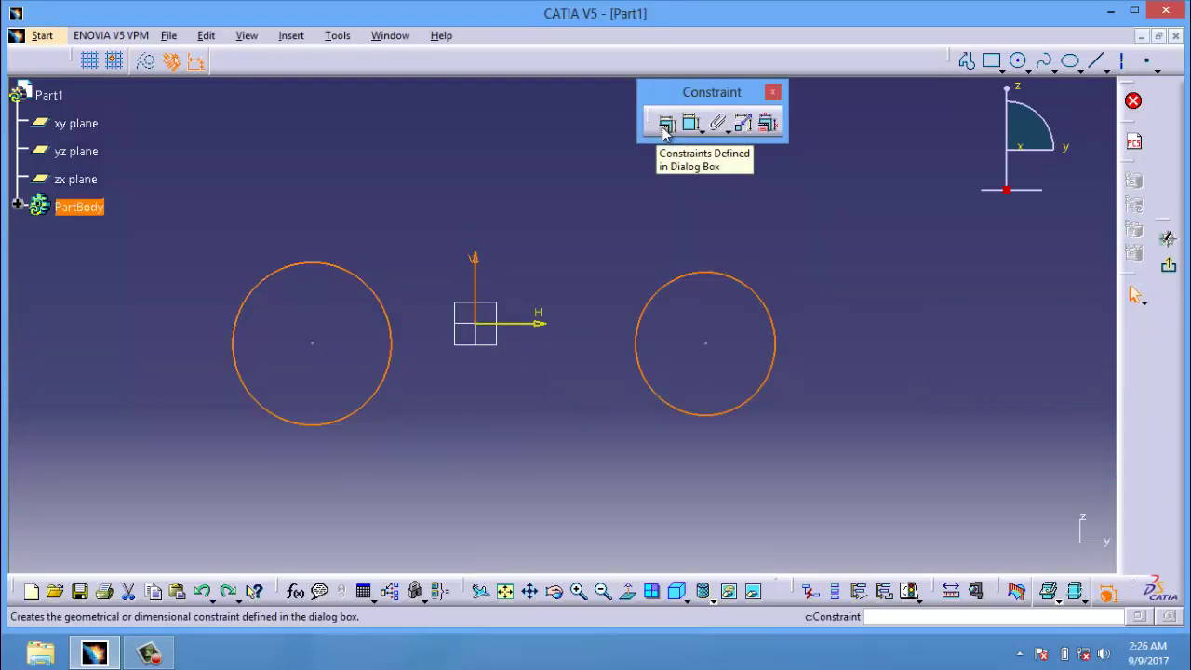
click(665, 127)
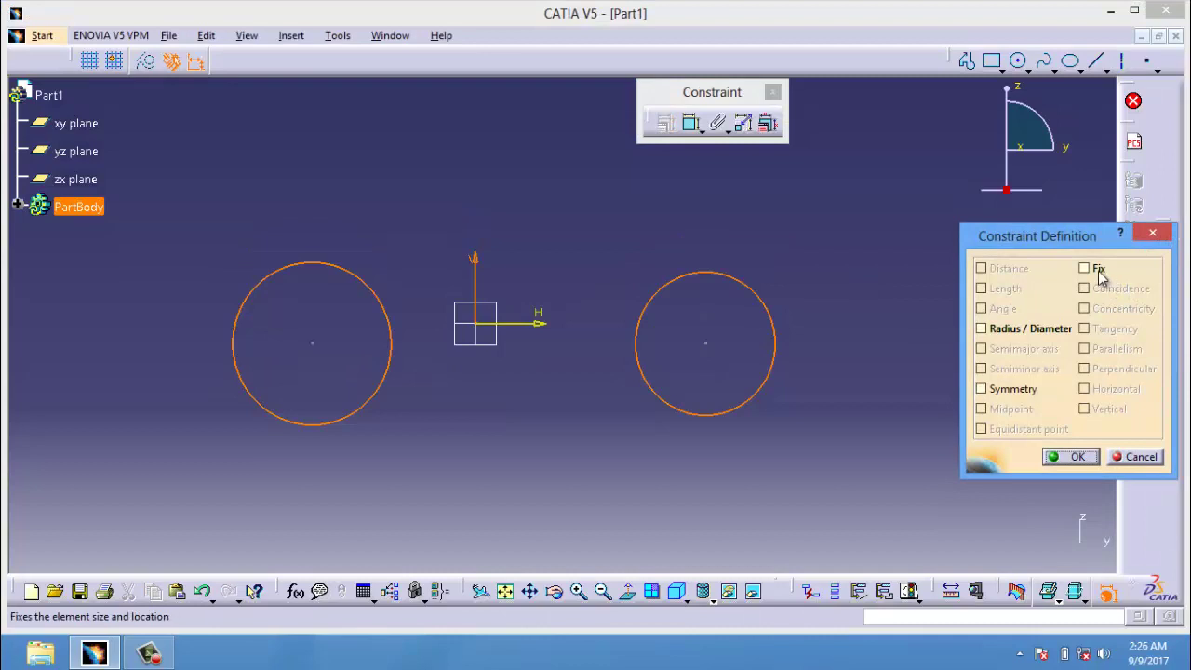
click(1040, 332)
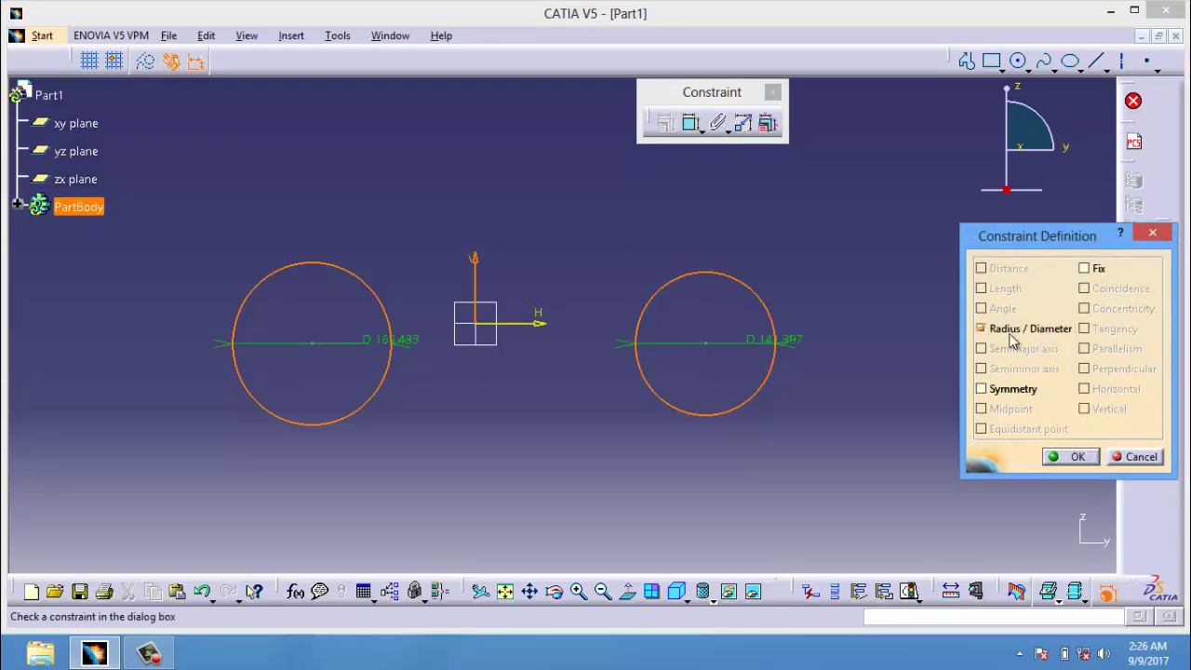
Step: Undo the diameter constraints and detach the Fix Together flyout into its own palette
click(1076, 458)
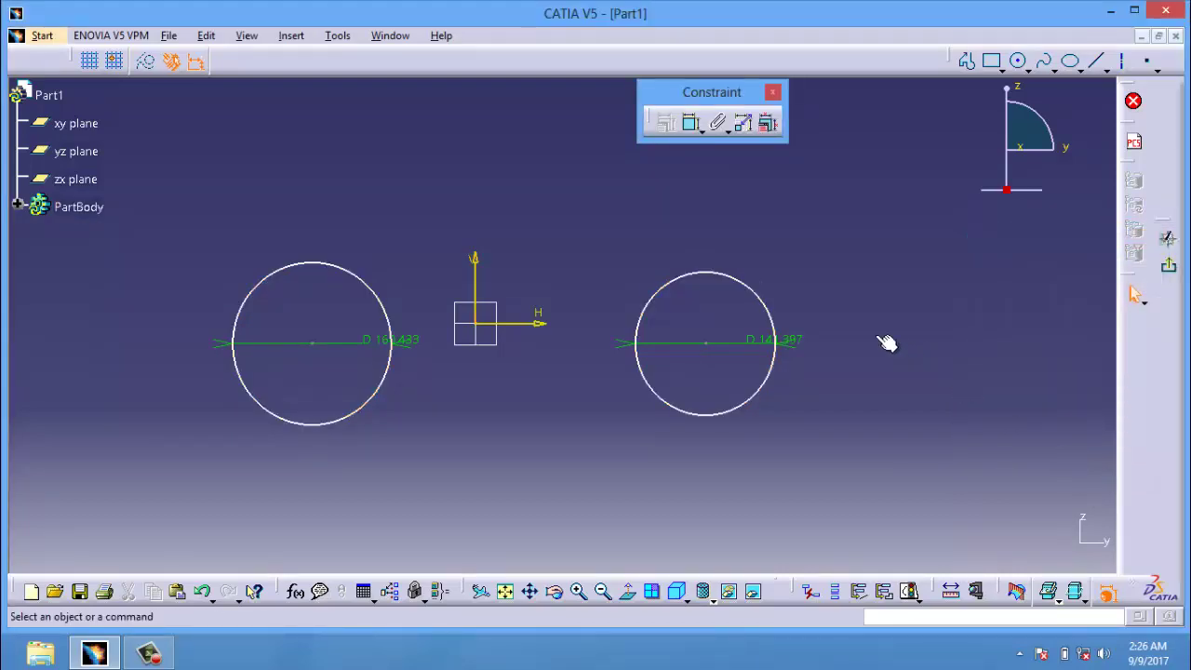
key(ctrl+z)
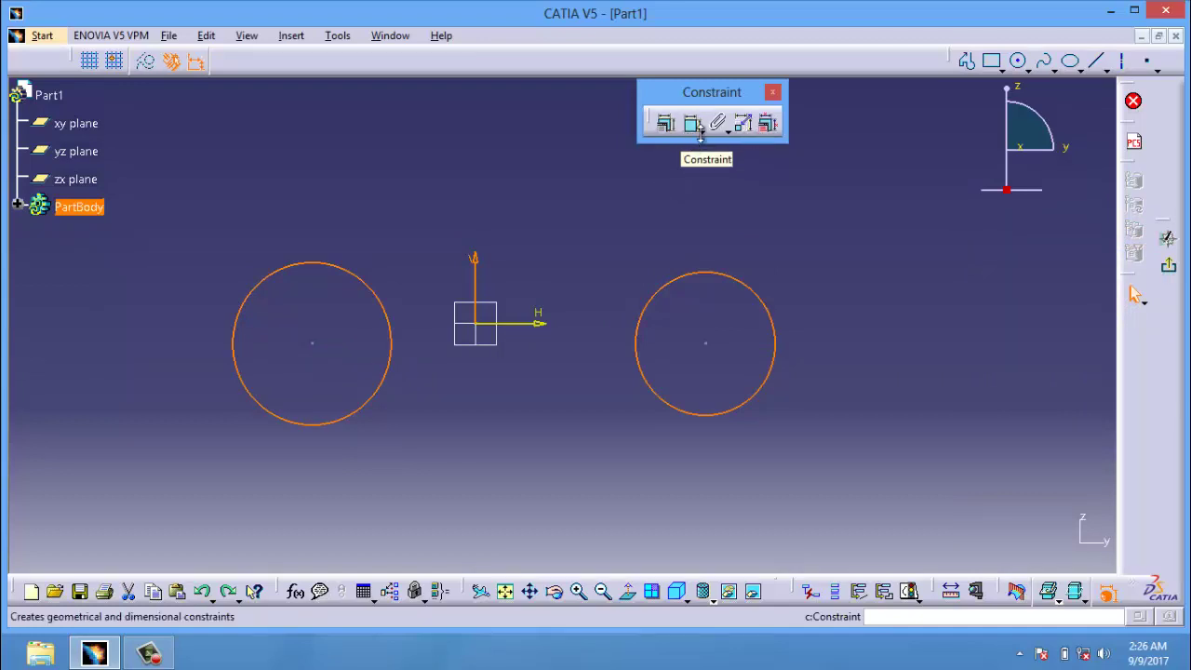
click(704, 139)
click(717, 152)
drag(712, 92, 688, 125)
click(699, 164)
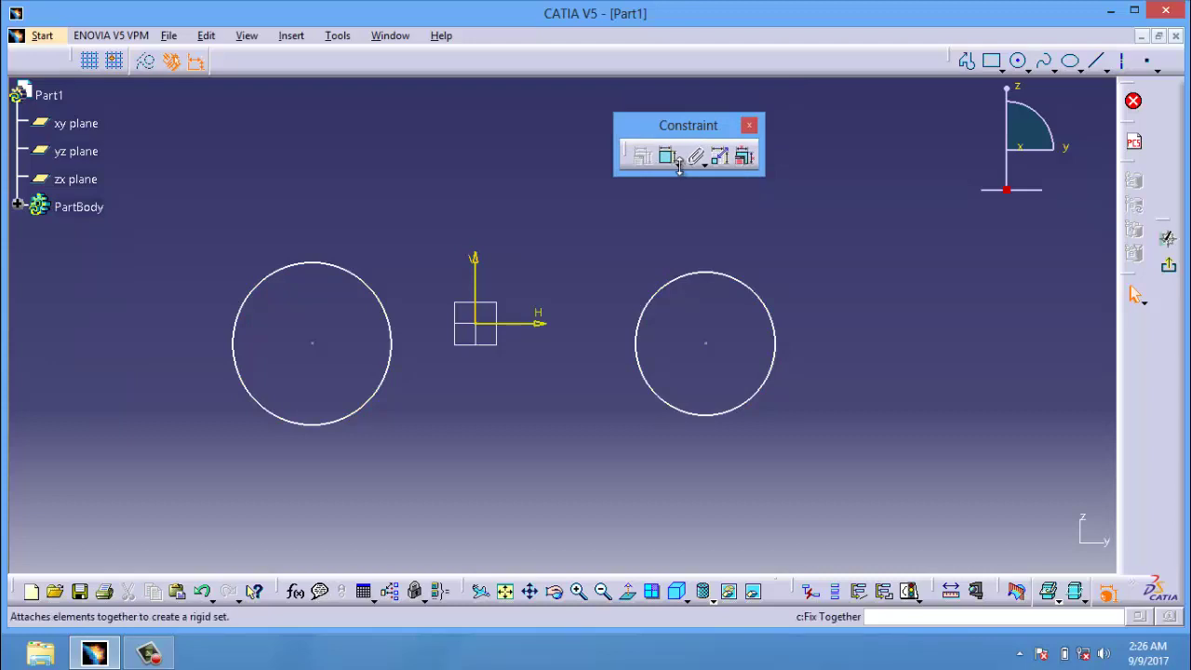
click(699, 165)
drag(693, 179, 549, 212)
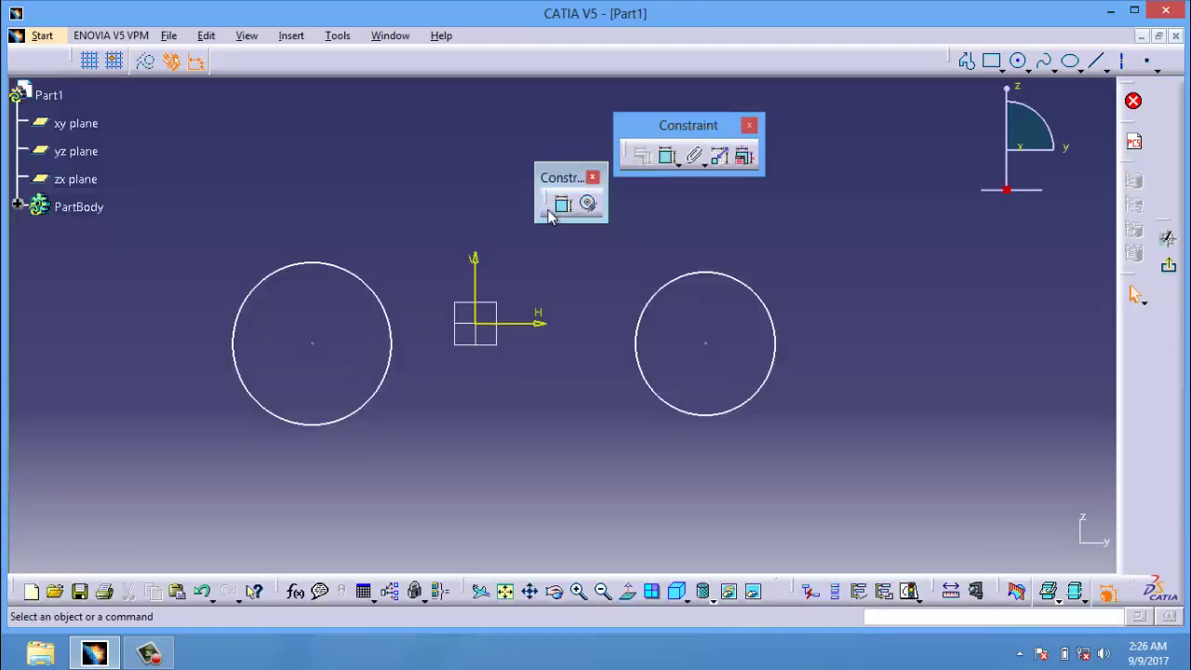
Step: Dimension the right circle at D 141.397, try diameter 44, then undo back
click(563, 206)
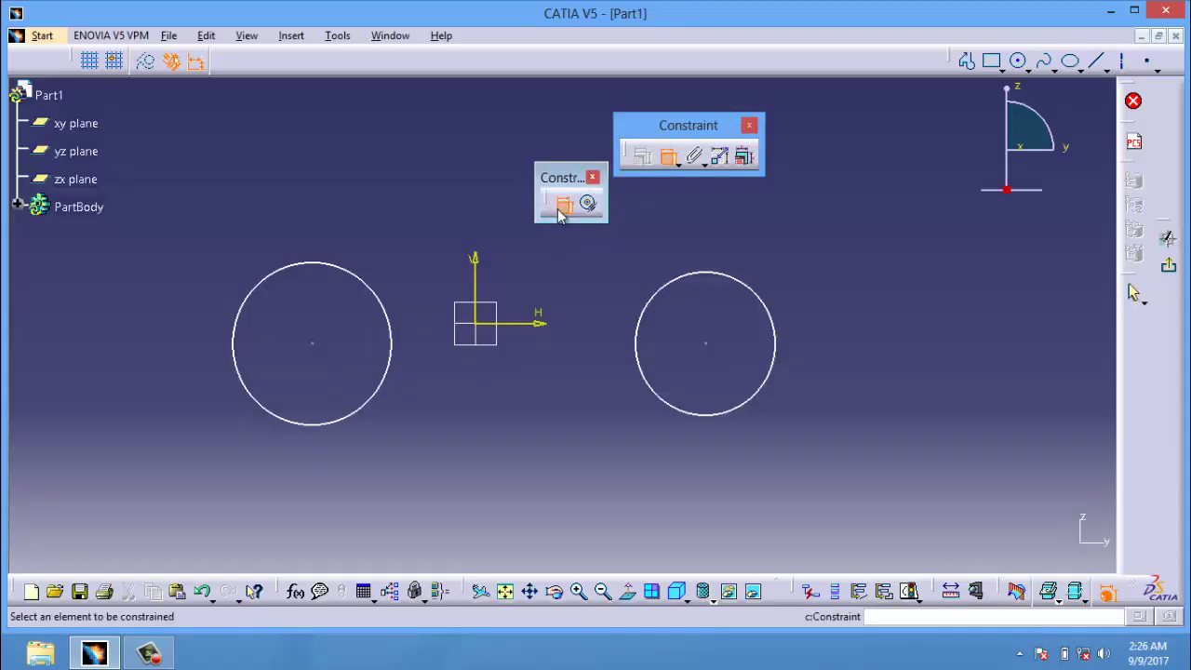
click(702, 272)
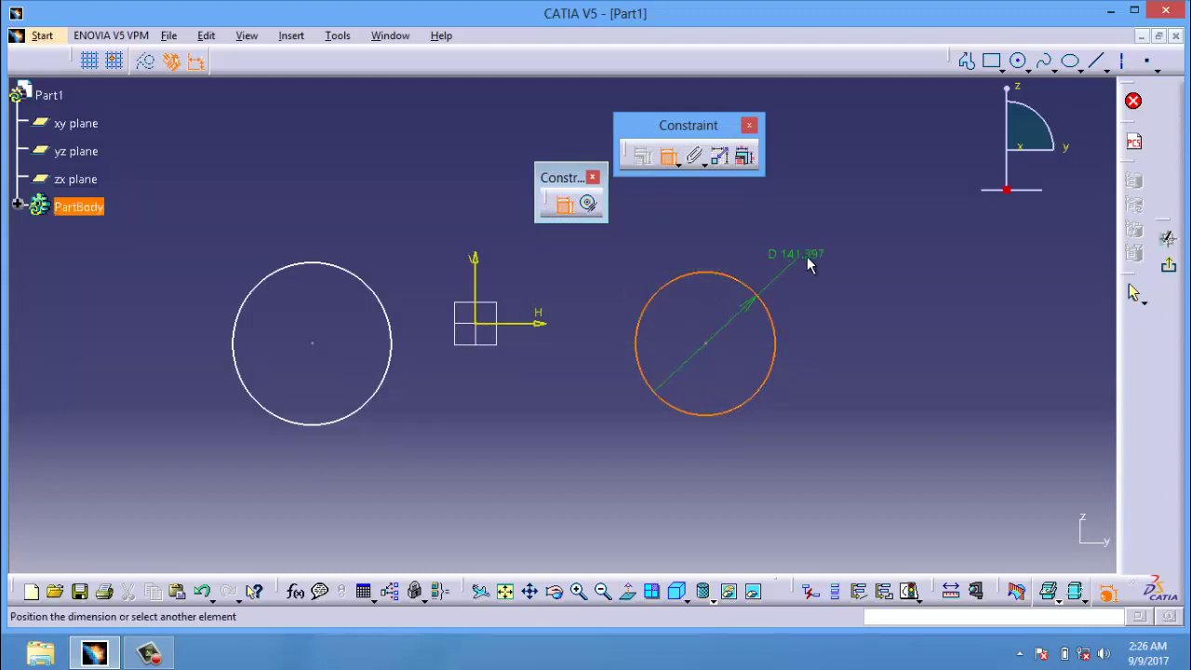
click(811, 254)
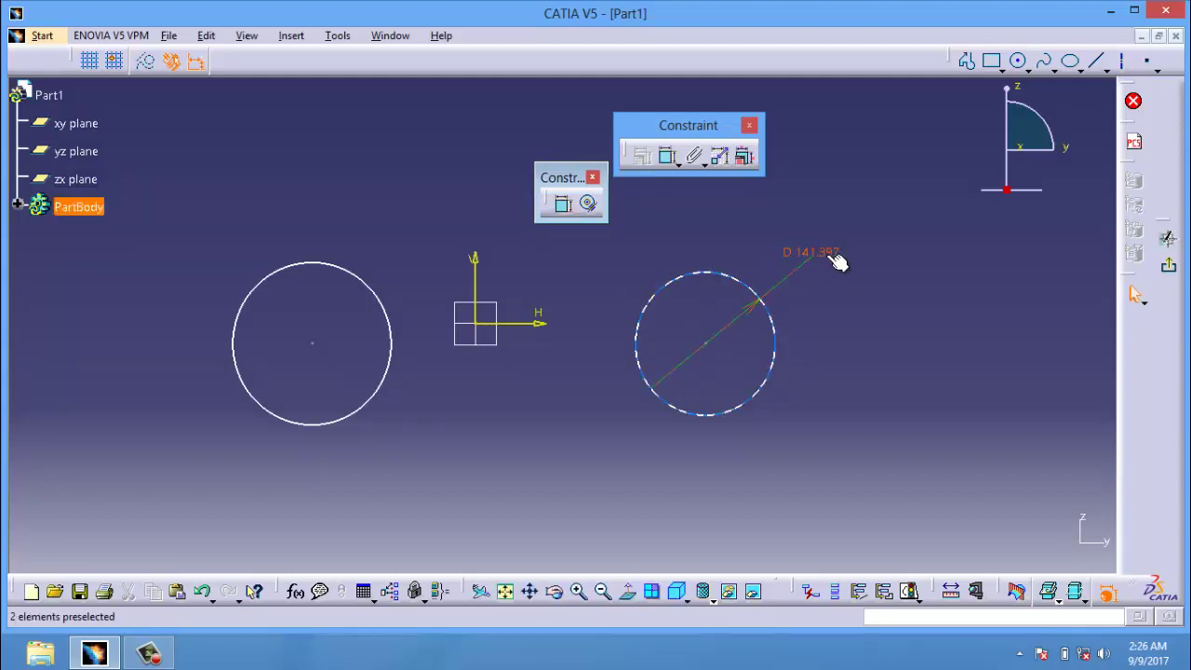
click(824, 251)
double_click(829, 251)
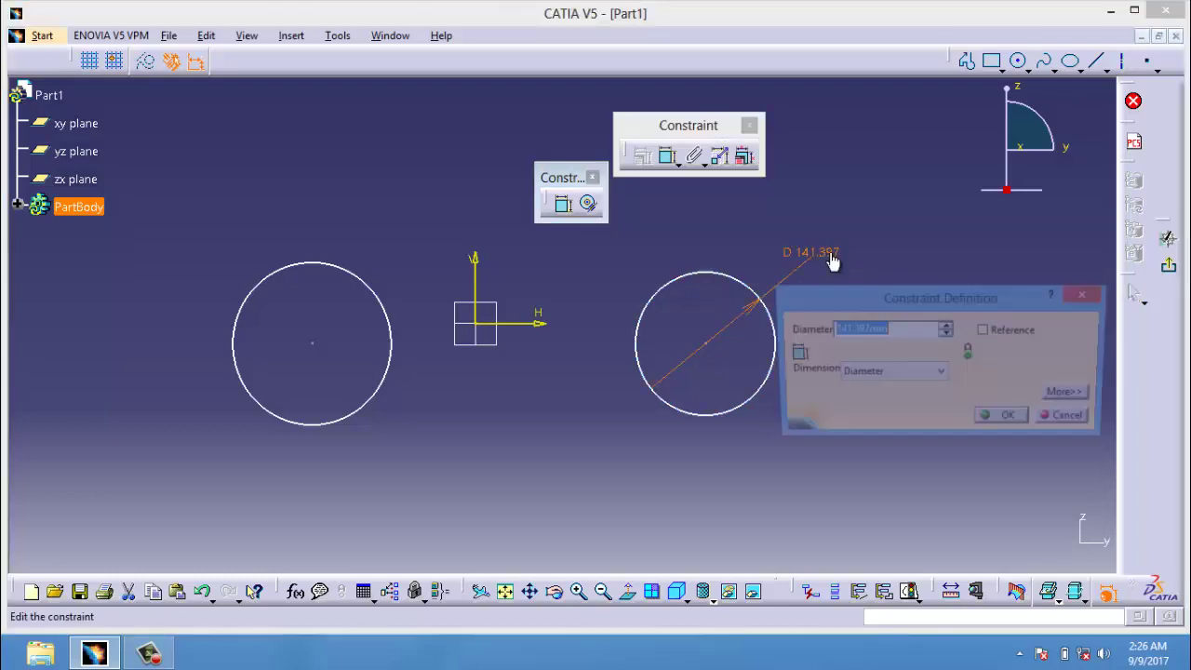
text(44)
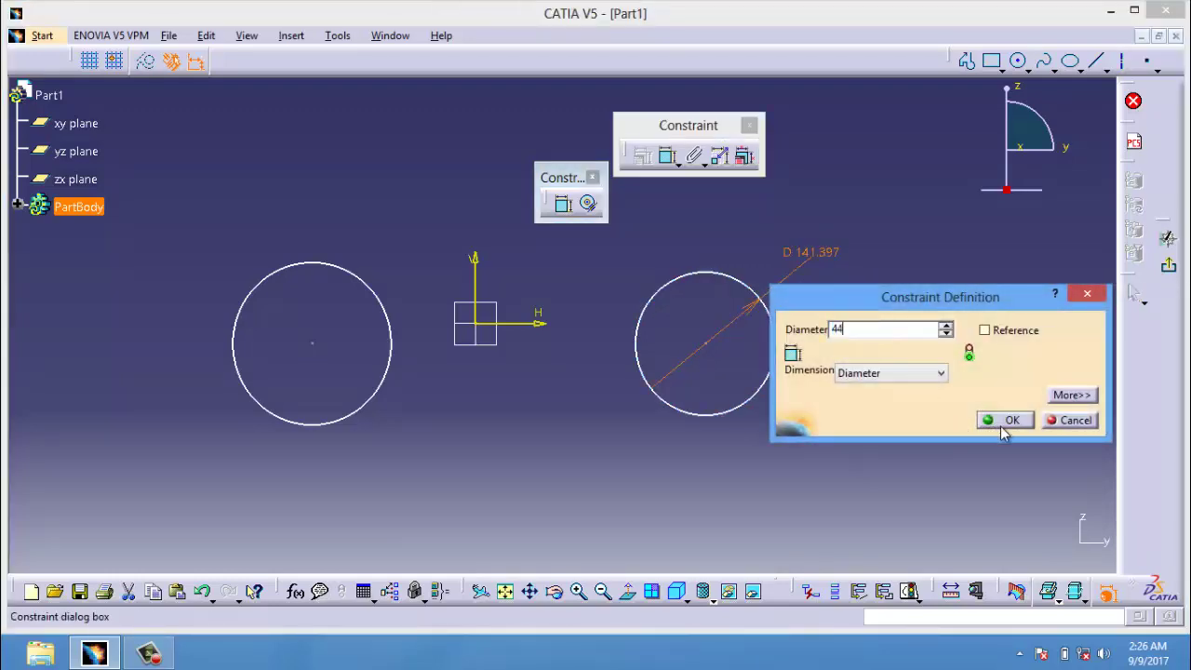
click(1008, 421)
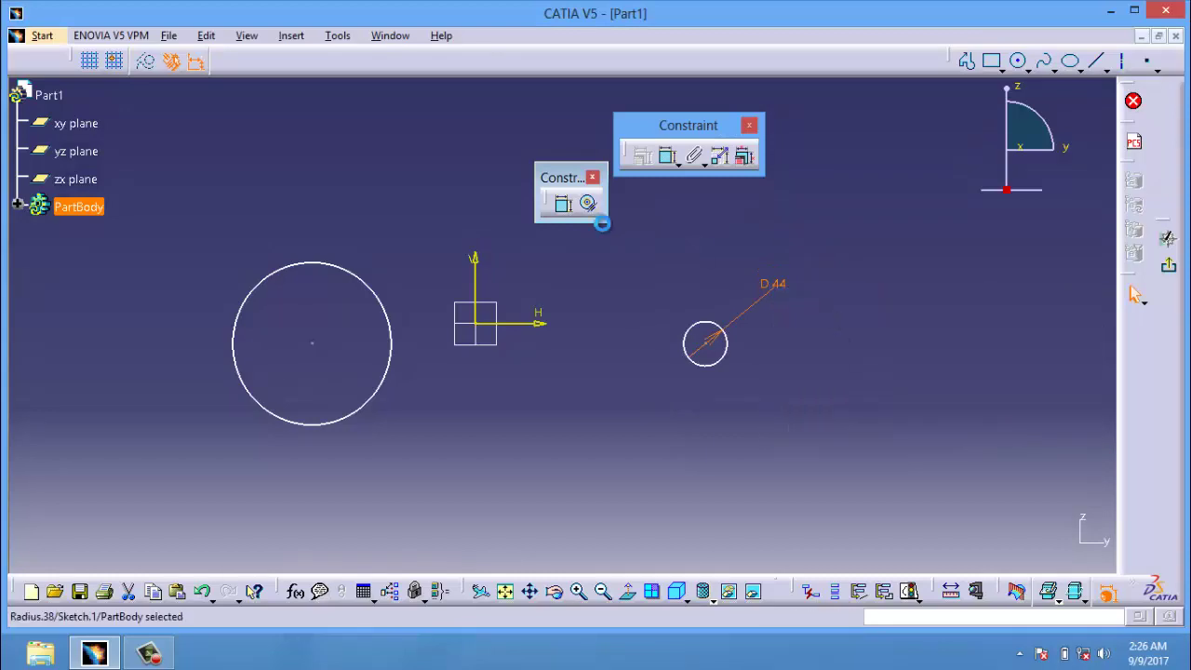
key(ctrl+z)
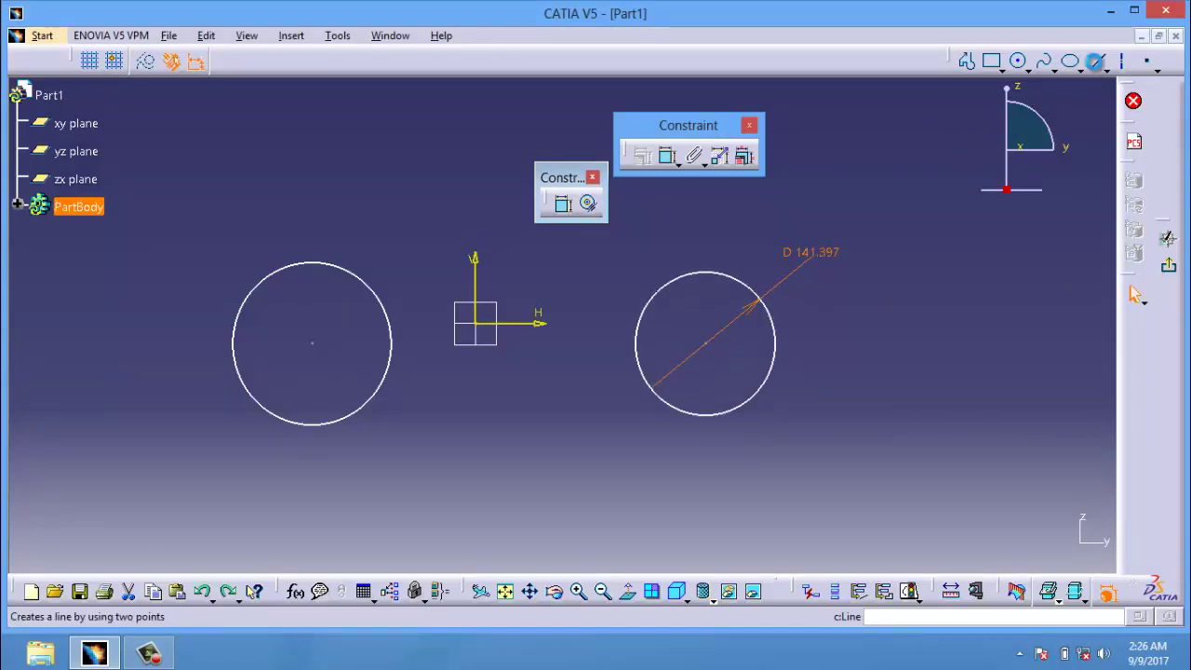
click(1096, 61)
click(961, 289)
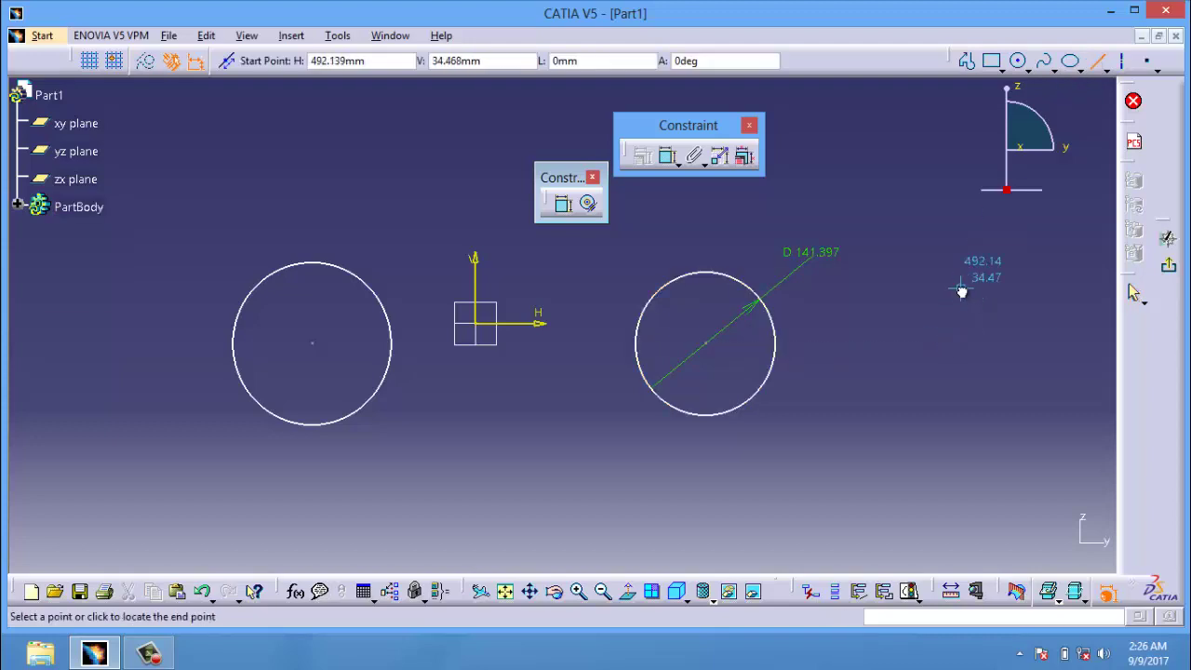
click(872, 489)
click(1044, 386)
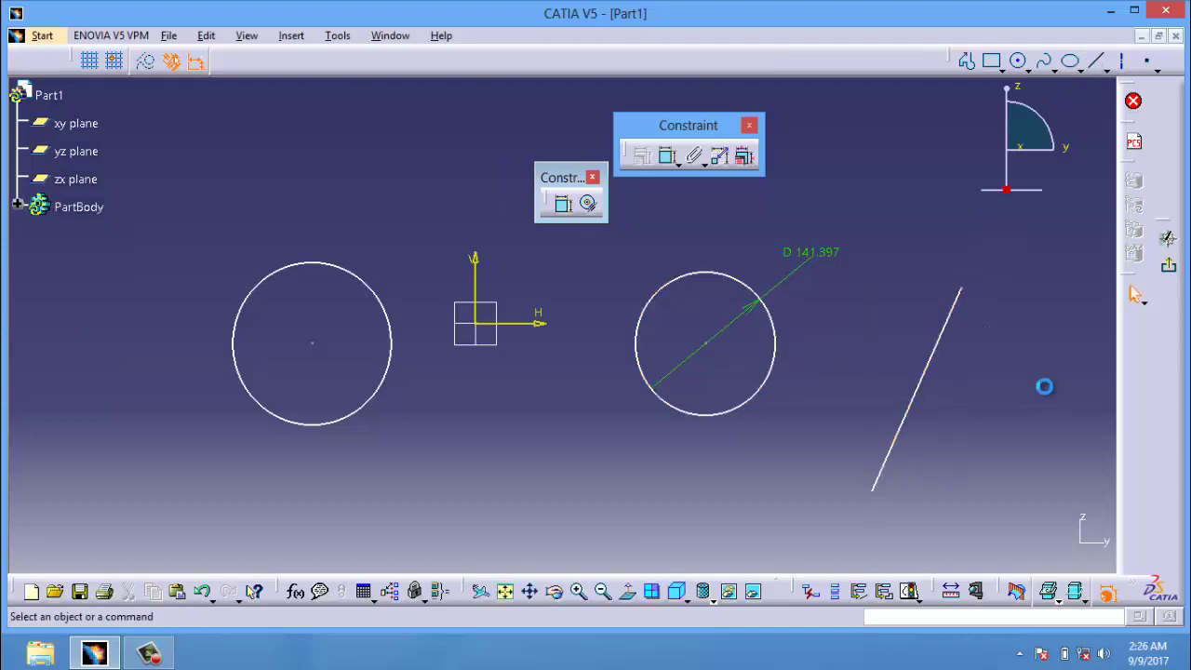
click(928, 361)
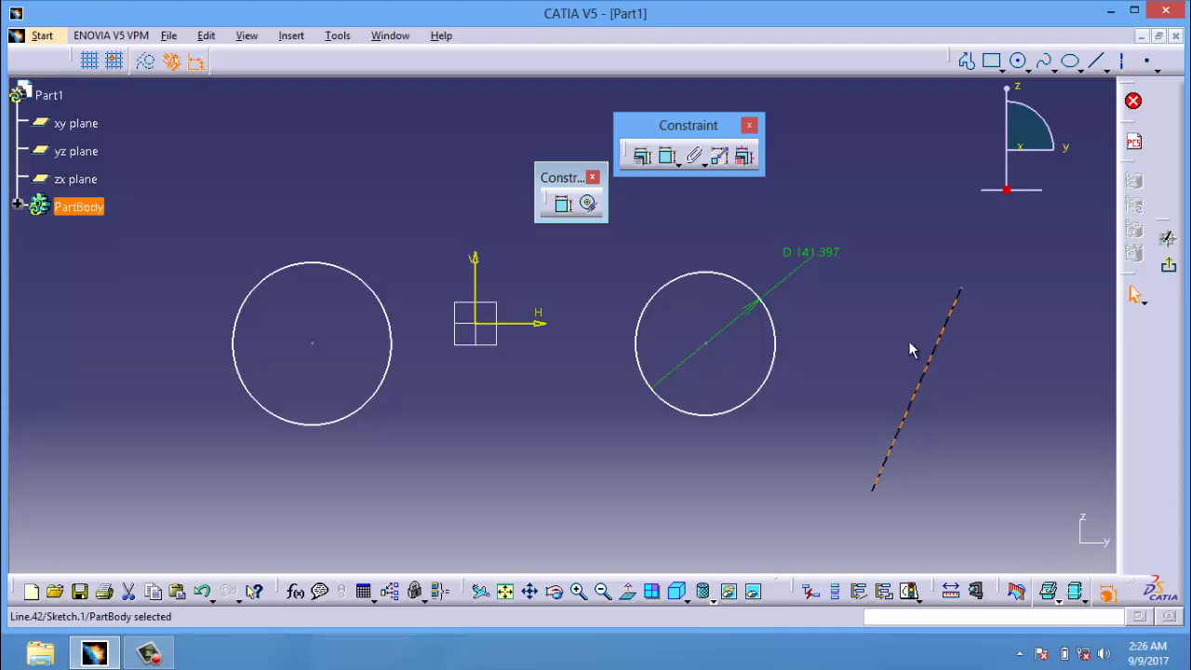
click(587, 203)
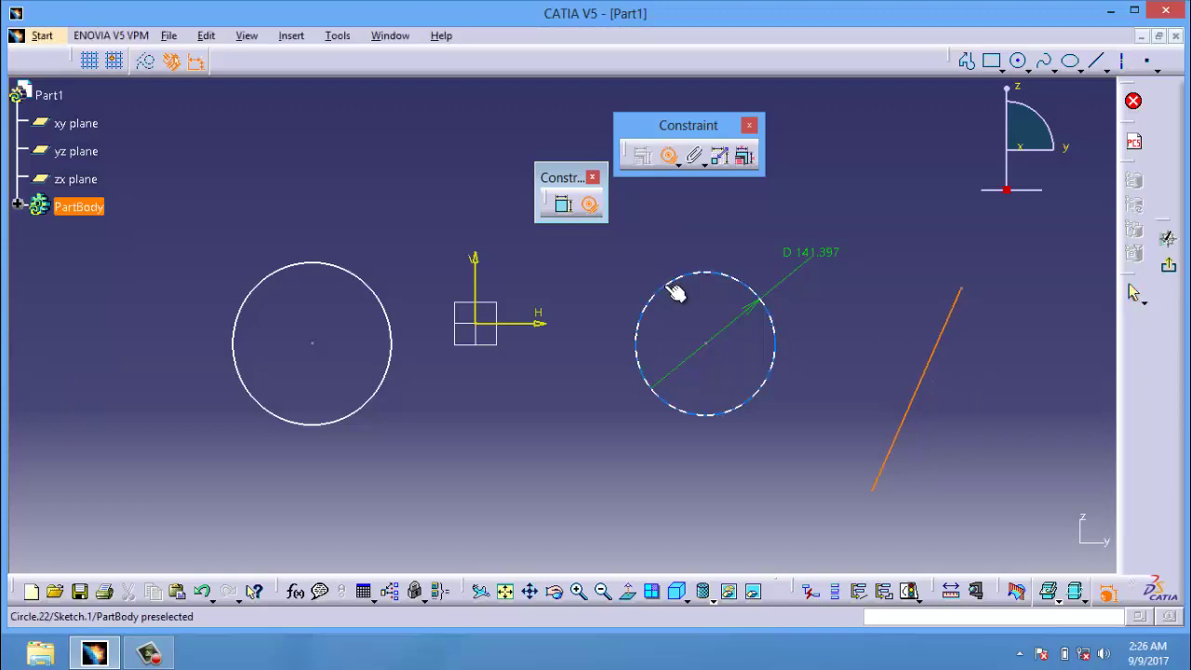
click(673, 292)
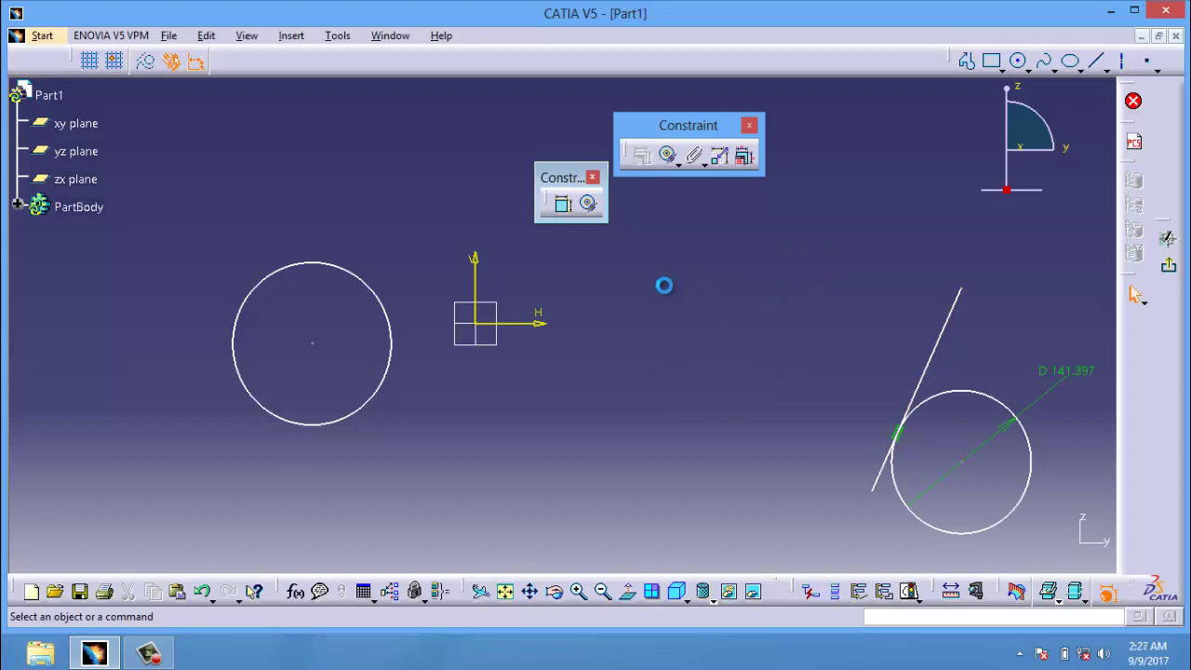
key(ctrl+z)
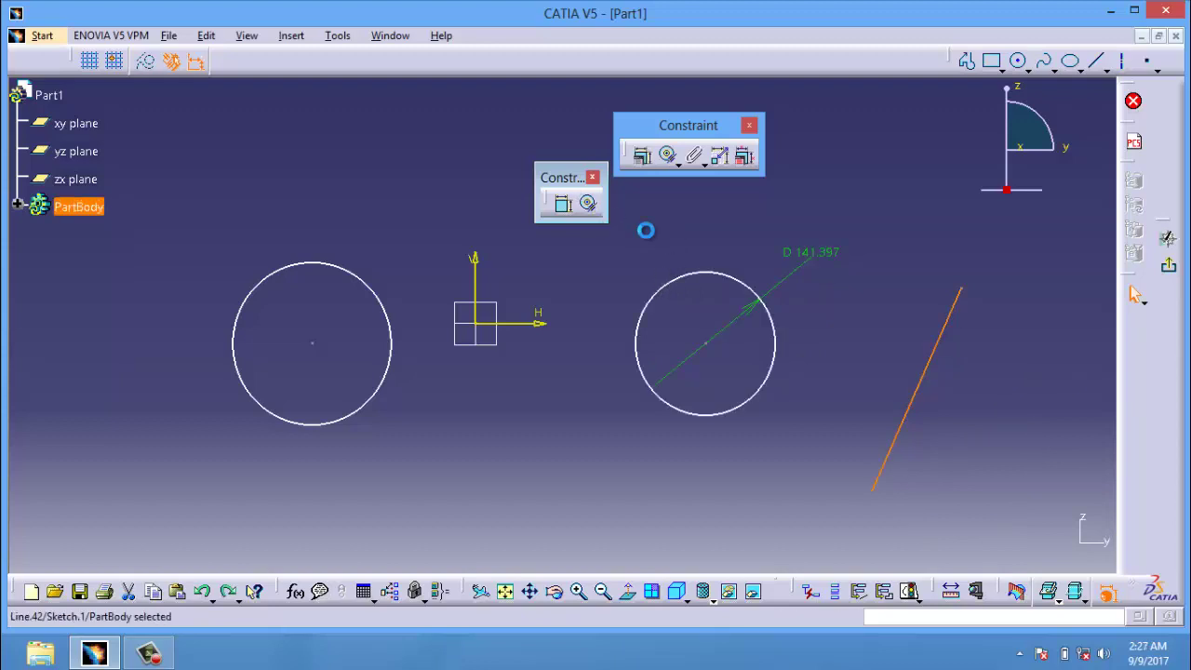
click(695, 275)
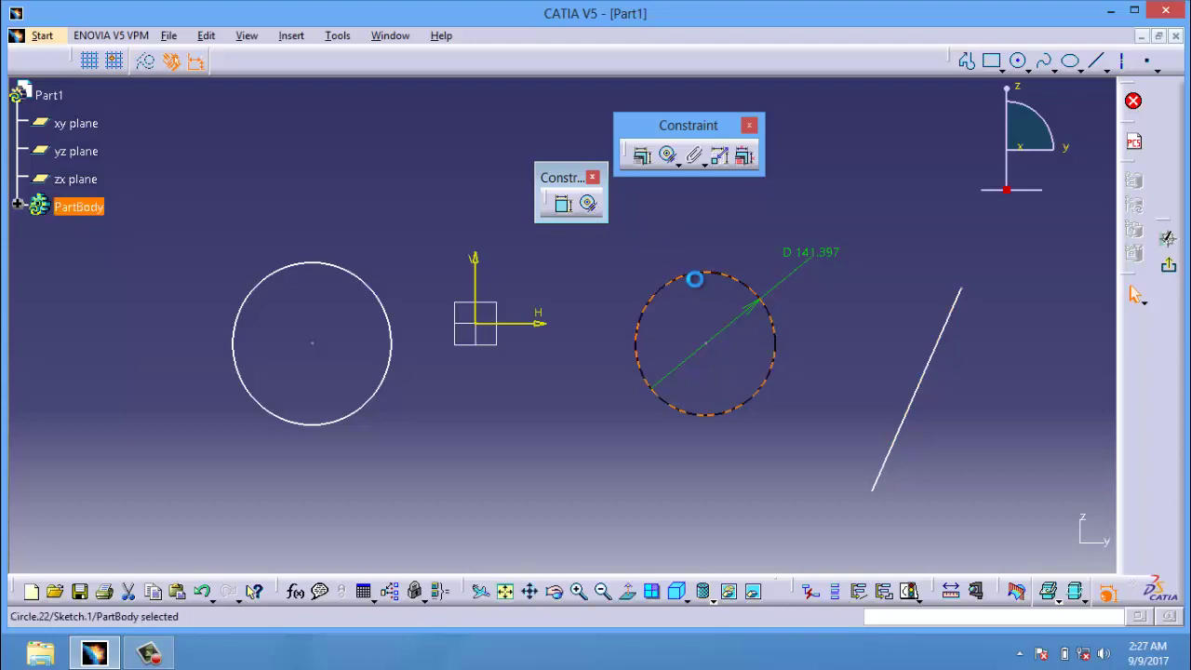
click(593, 205)
click(934, 351)
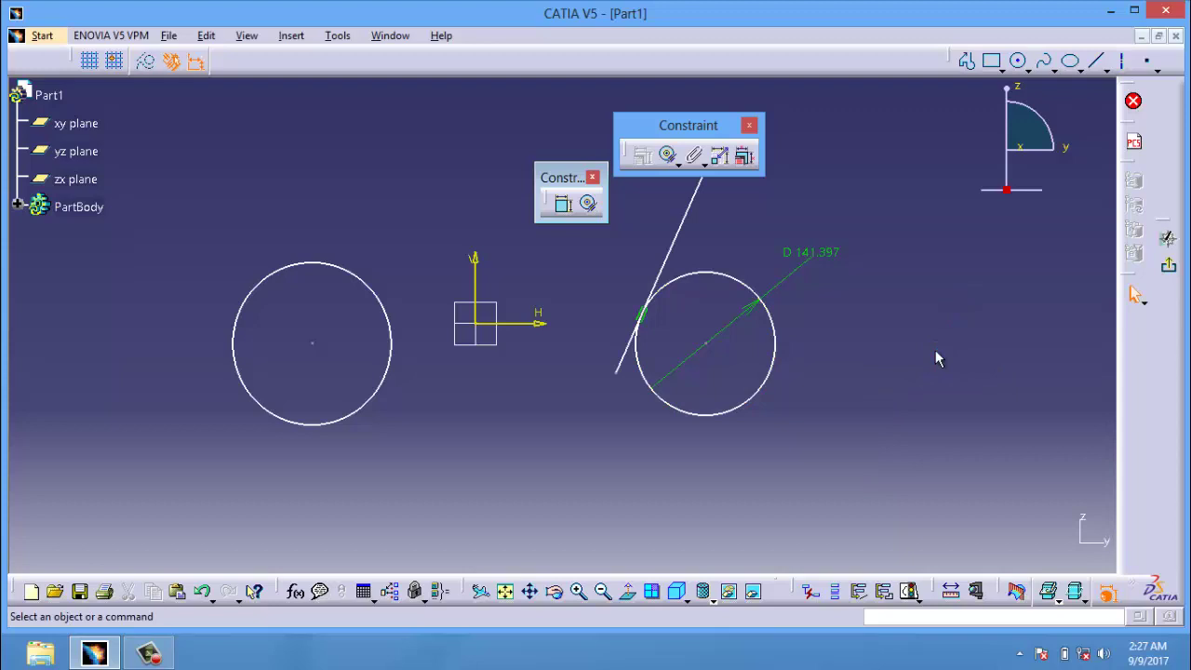
key(ctrl+z)
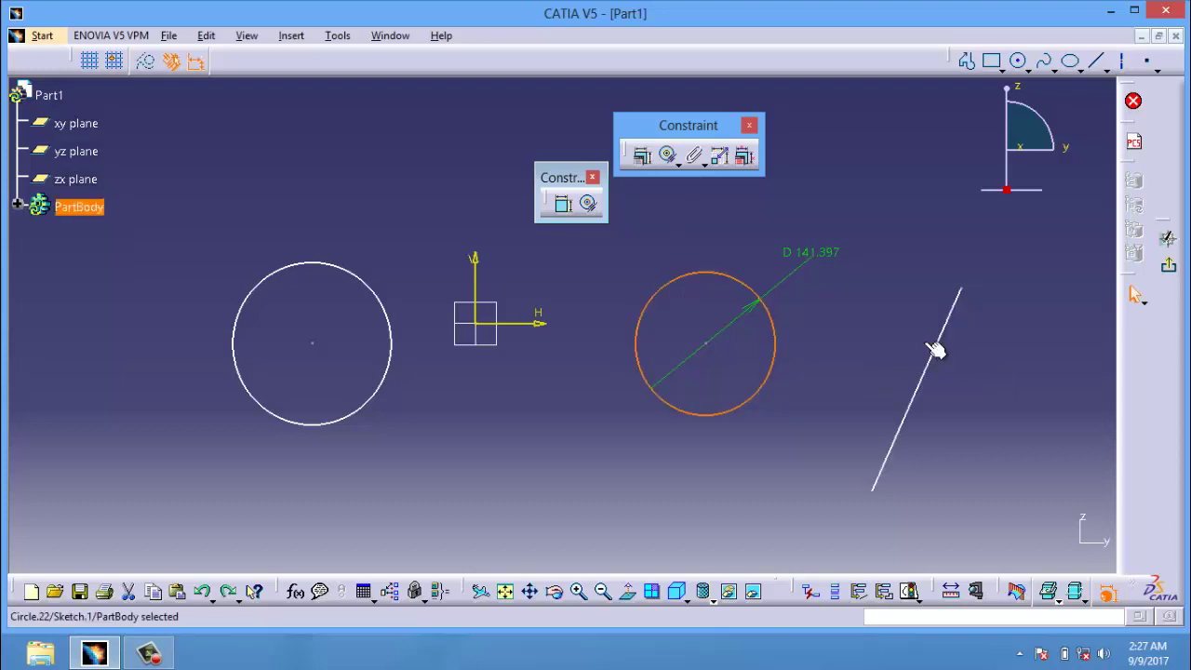
Step: Draw a small circle at the upper right, near the D 141.397 circle
click(1020, 61)
click(906, 207)
click(915, 223)
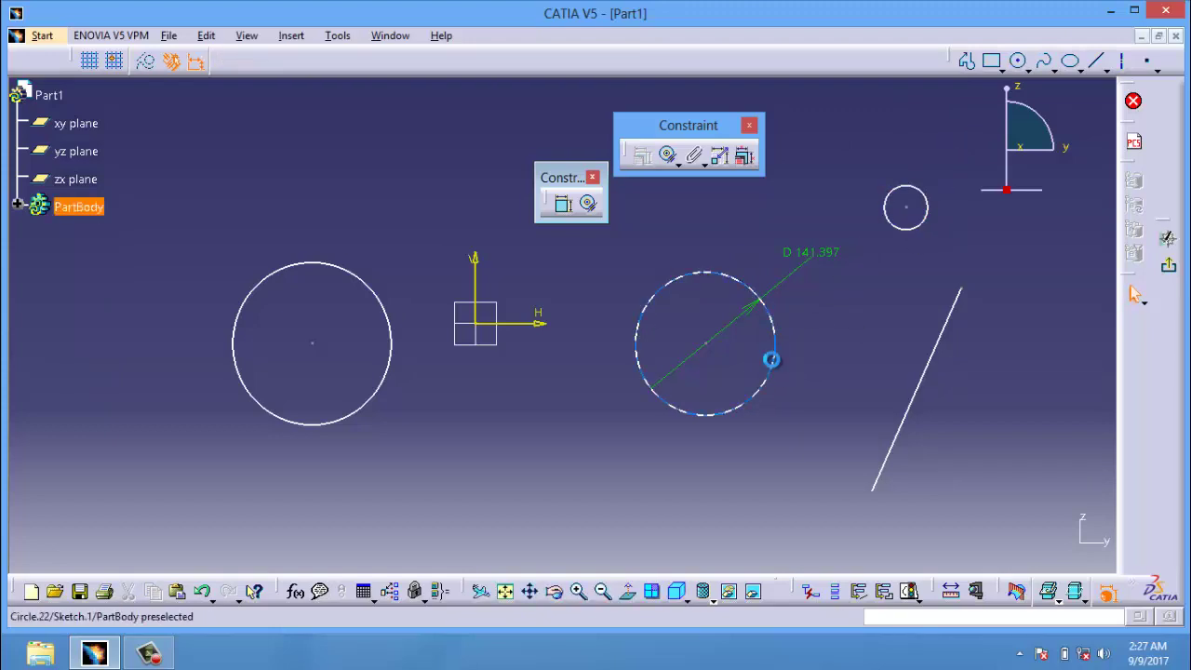
Step: Attempt a contact constraint between the two circles, undoing and cancelling the early tries
click(771, 358)
click(590, 205)
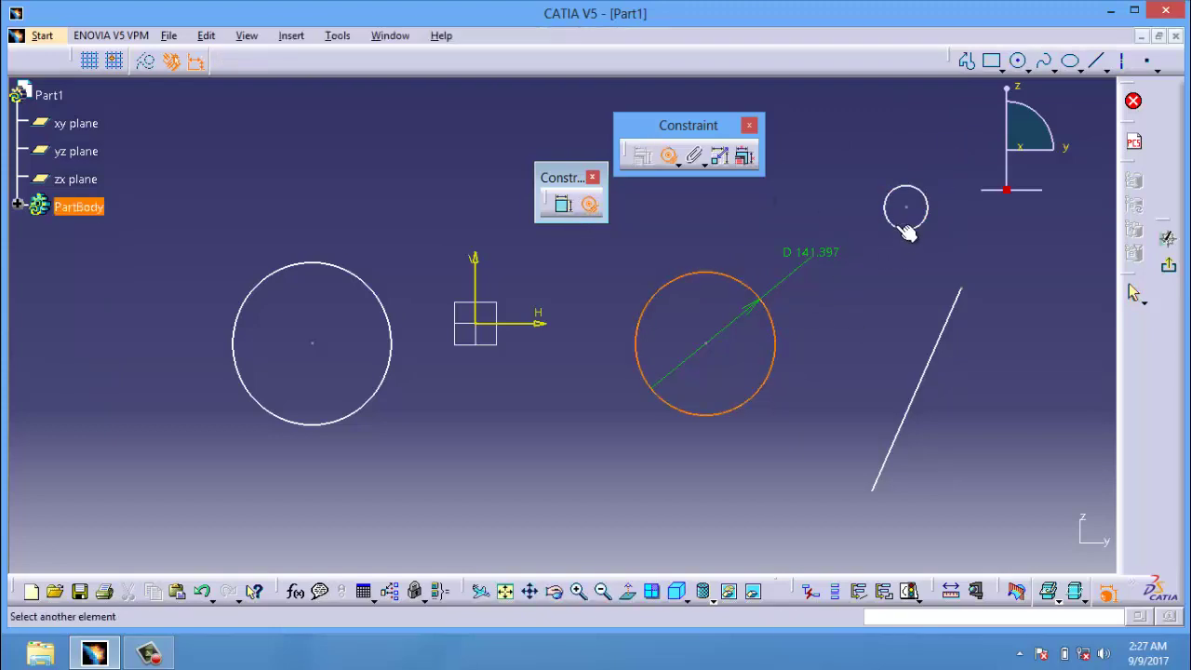
click(903, 216)
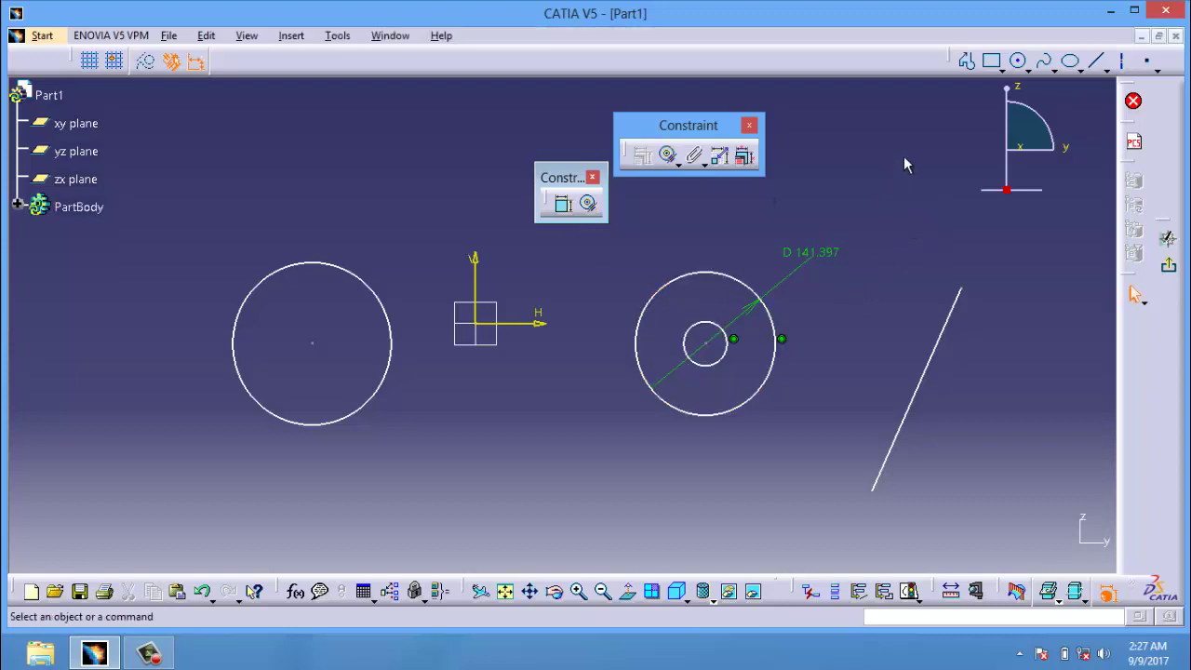
key(ctrl+z)
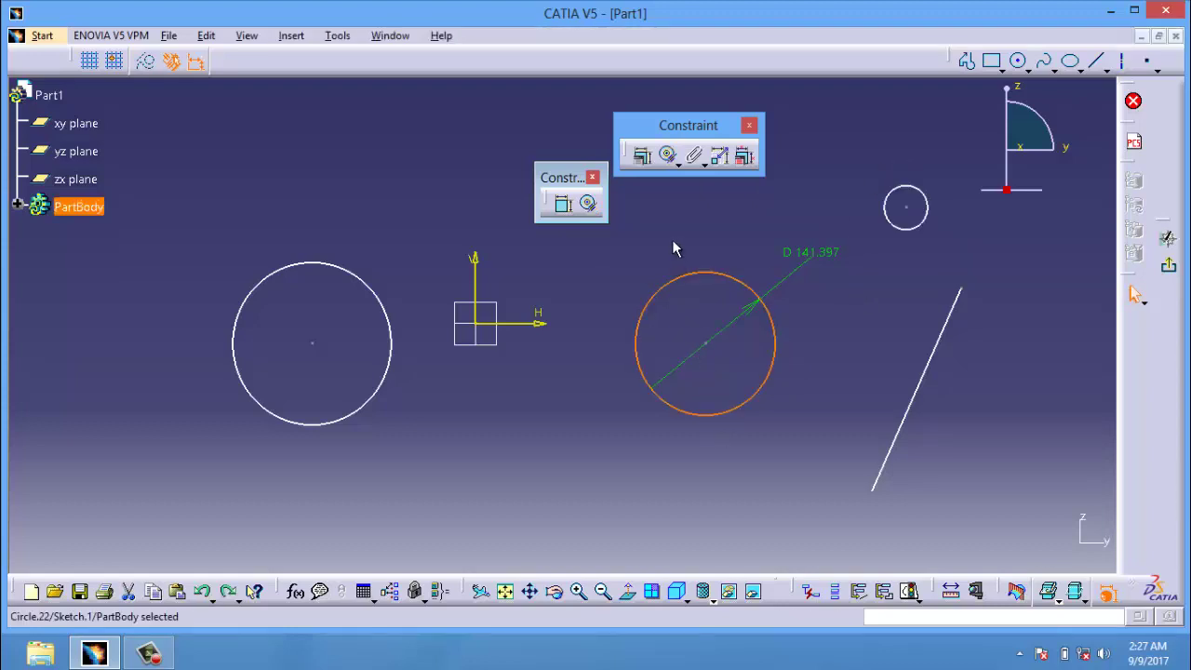
click(664, 239)
click(587, 203)
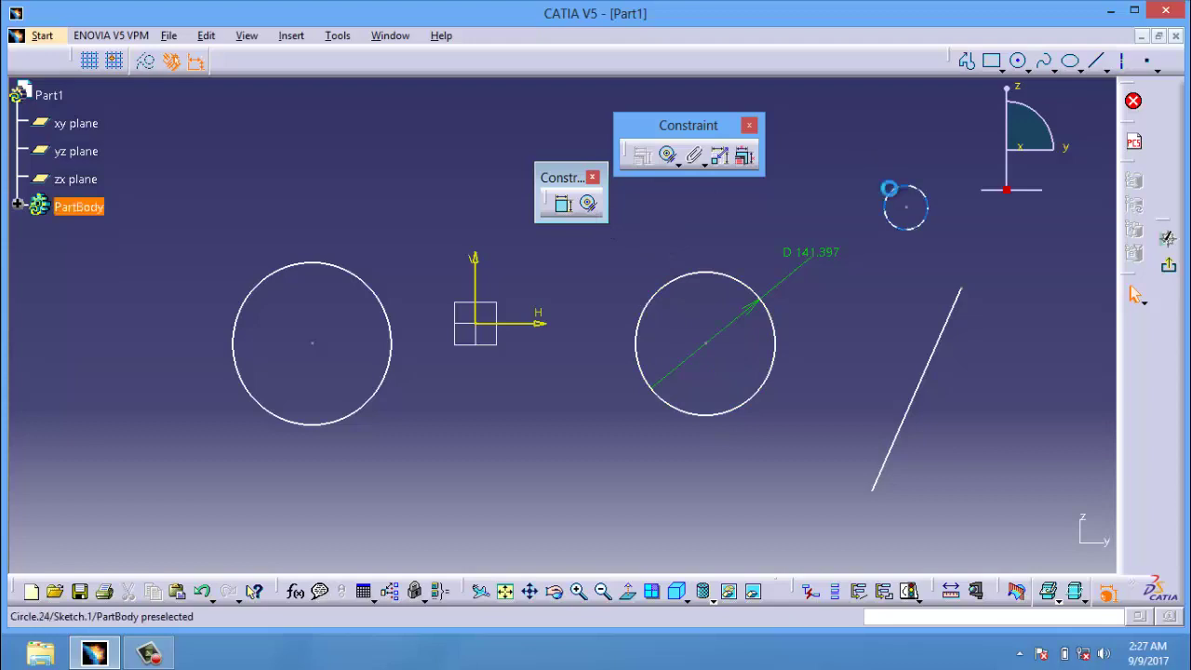
click(888, 192)
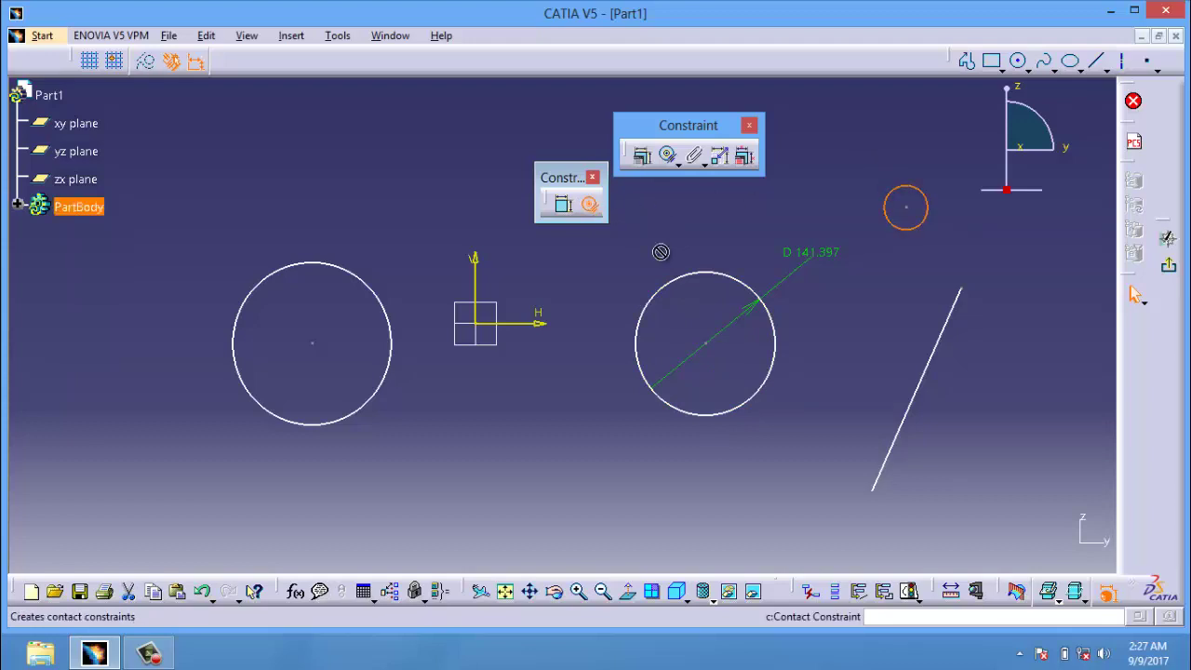
click(681, 277)
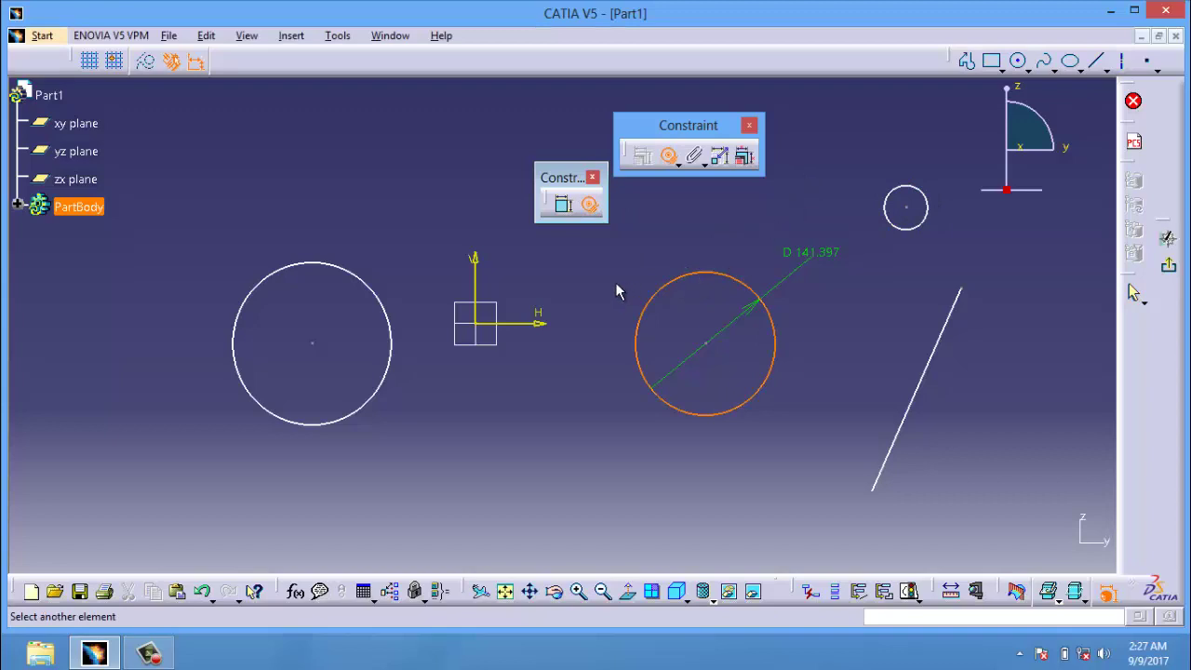
click(595, 212)
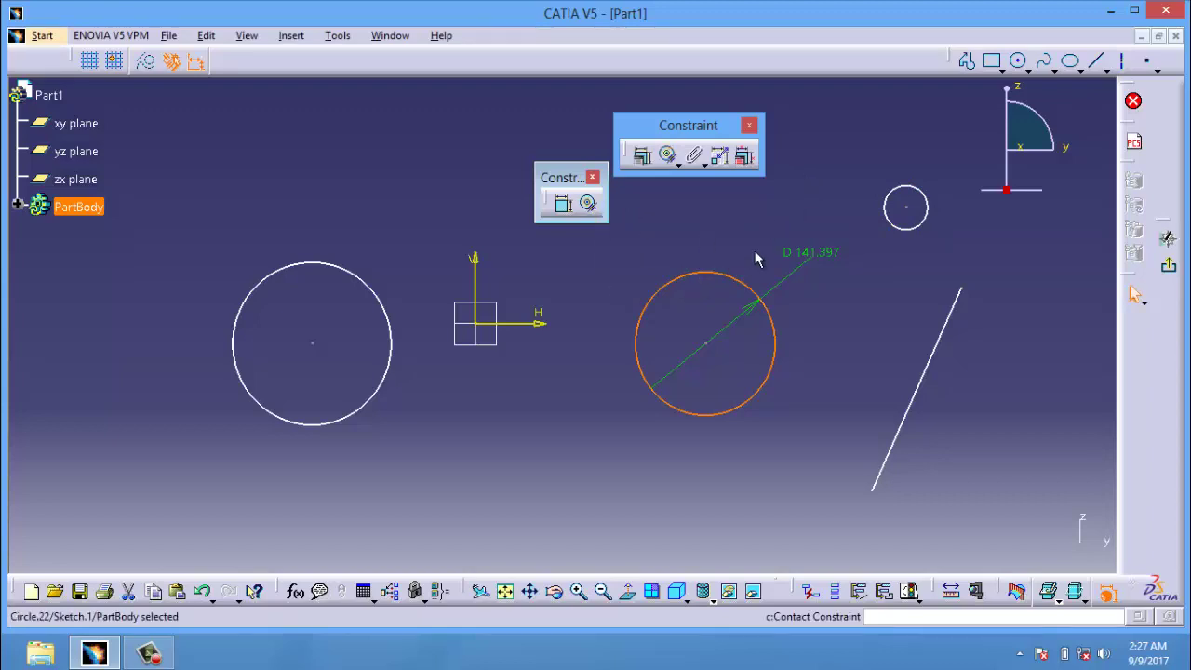
Step: Make the small circle concentric with the D 141.397 circle via Contact Constraint
click(895, 221)
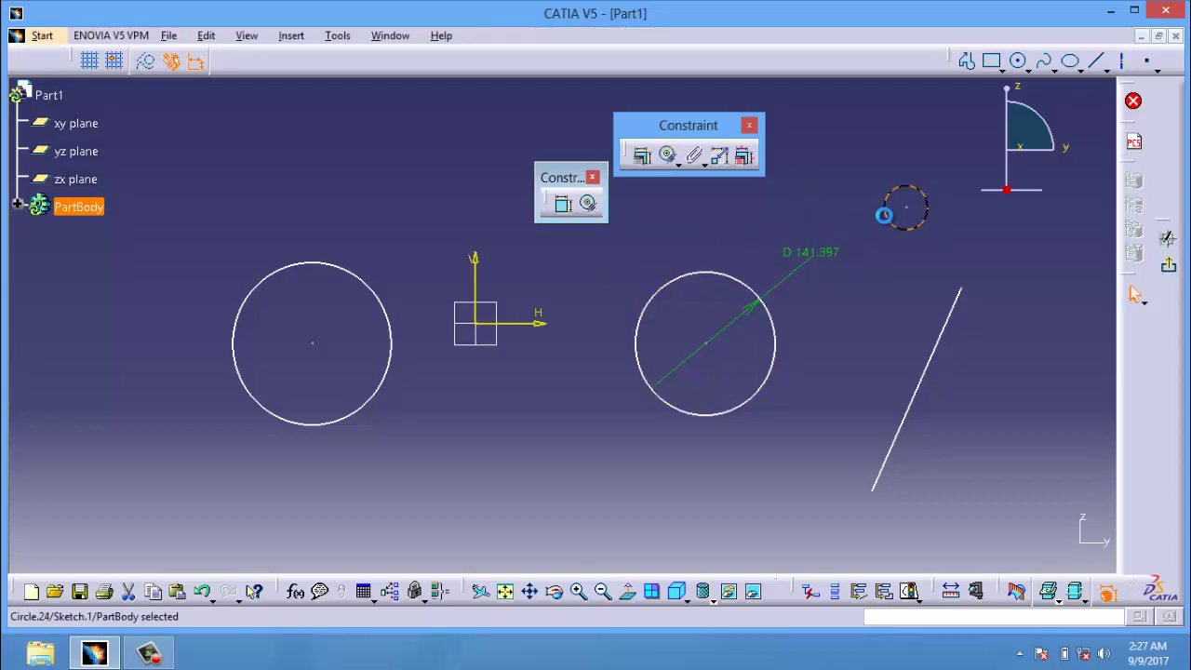
click(589, 205)
click(590, 206)
click(697, 279)
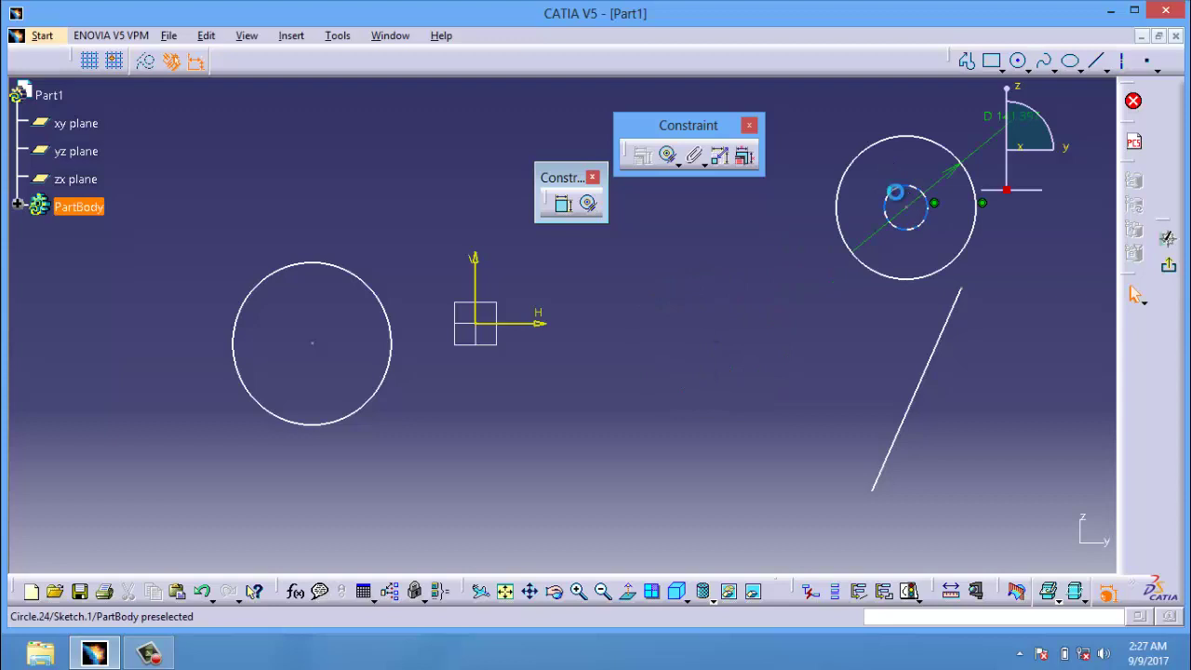
Step: Move the concentric pair toward the line's upper end and shrink the inner circle
drag(895, 192, 895, 261)
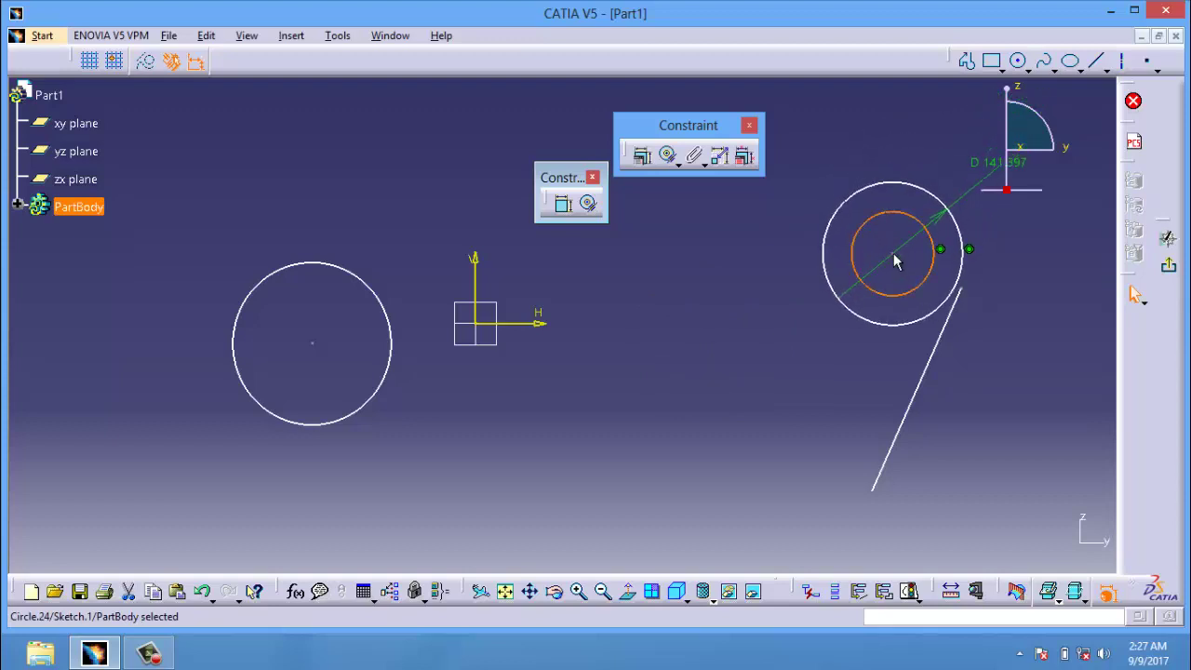
drag(893, 205, 870, 223)
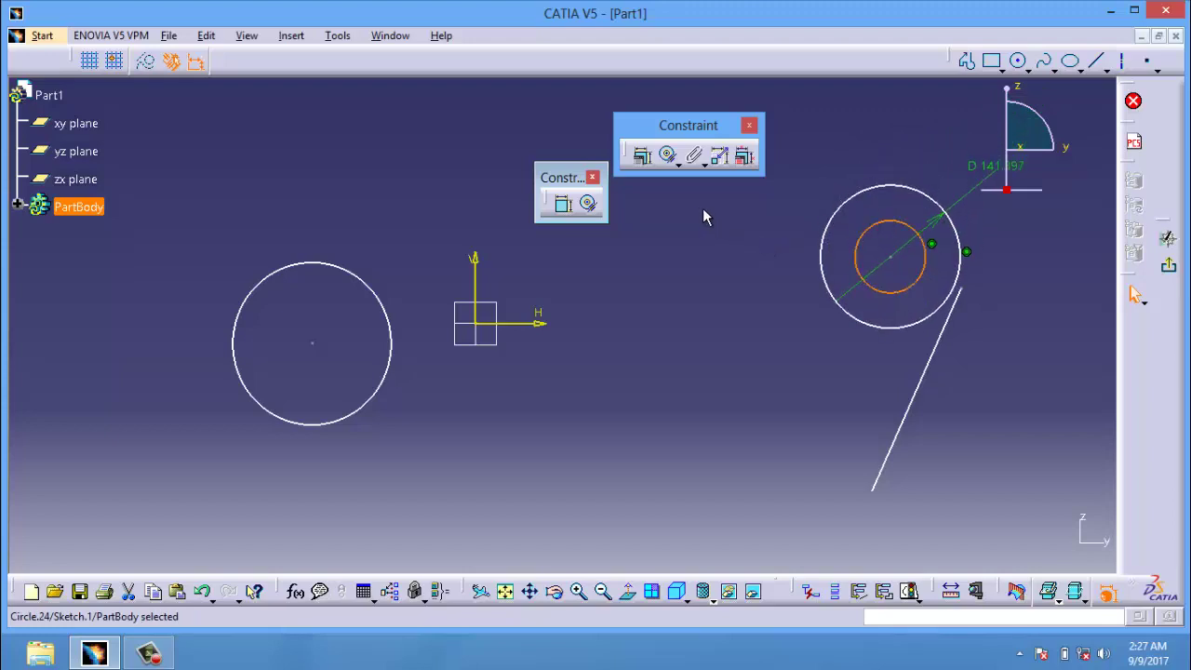
Step: Fix the left circle together with its centre point, then drag it to test
click(704, 164)
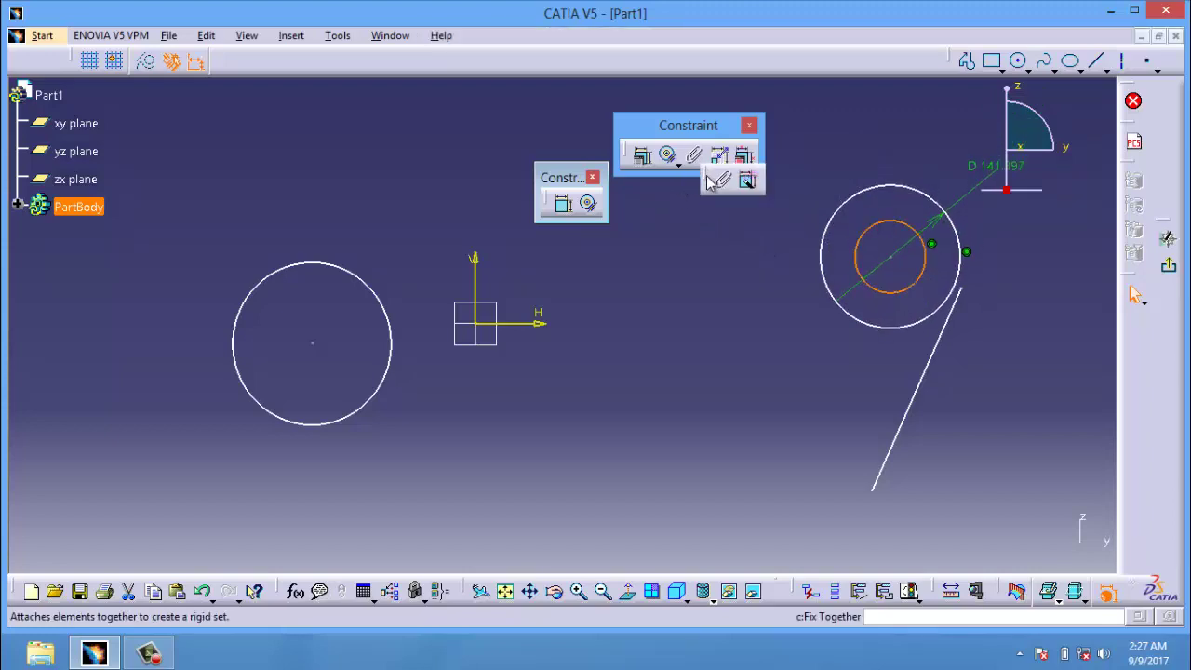
drag(711, 182, 632, 291)
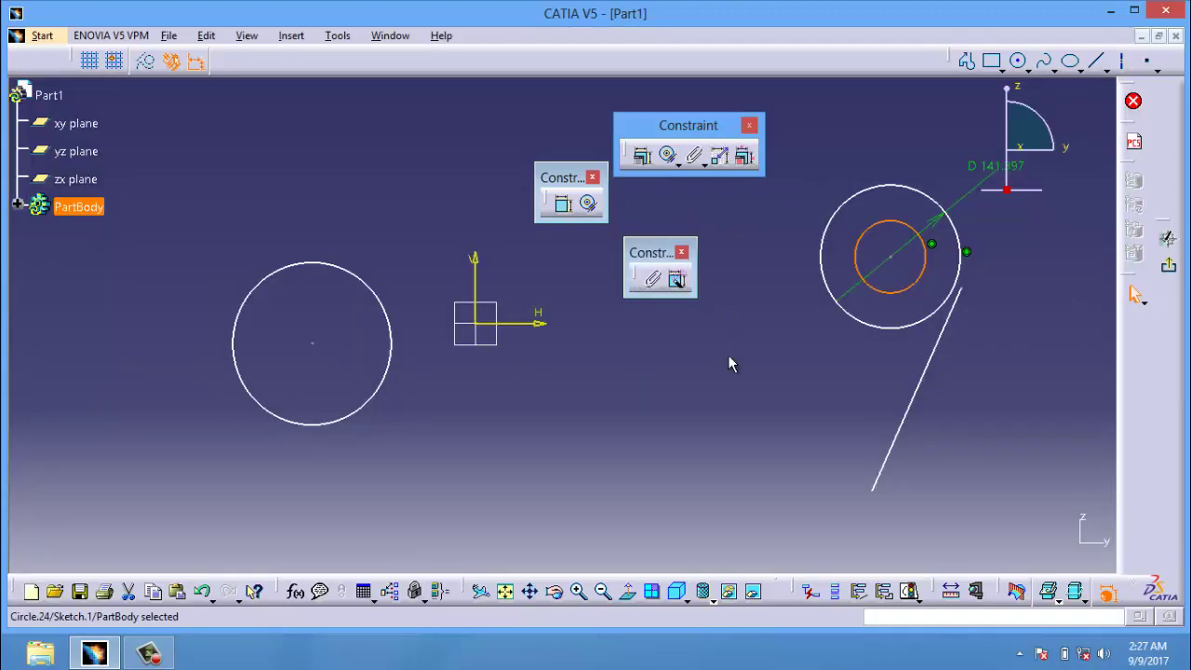
click(393, 365)
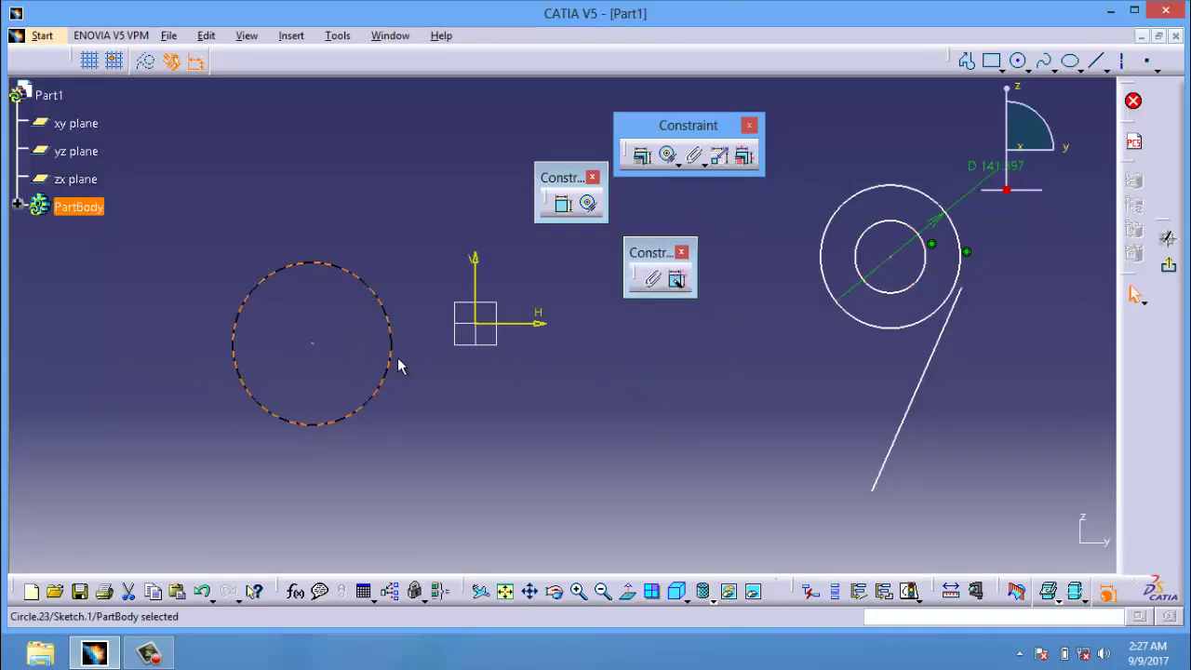
click(656, 288)
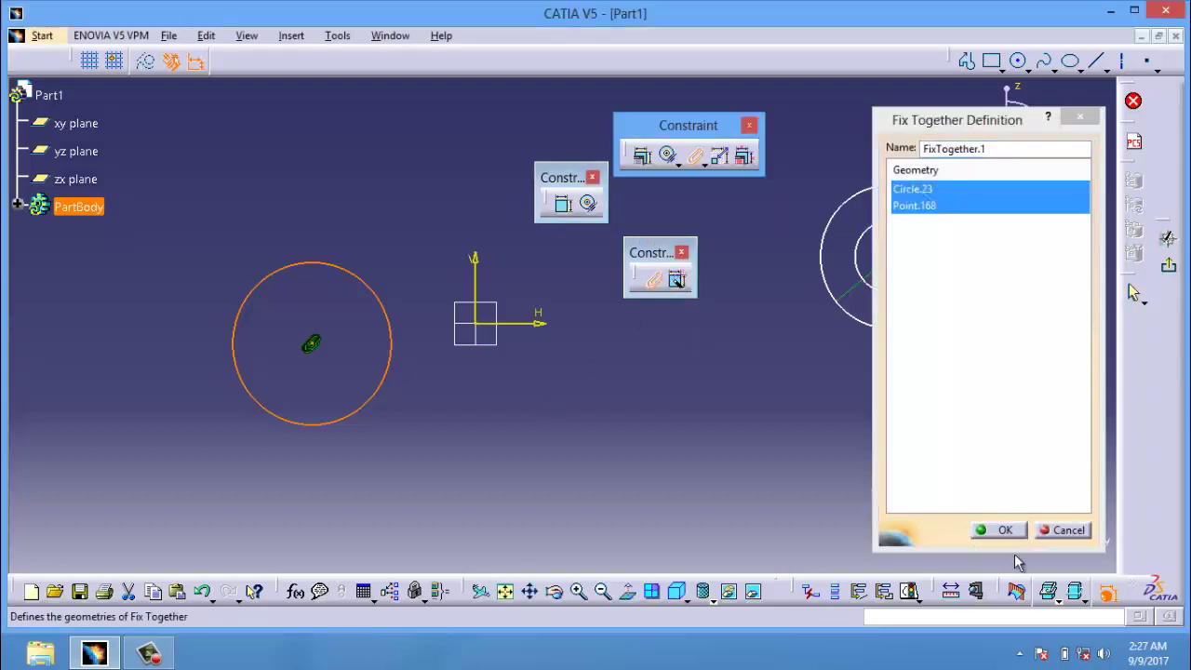
click(1008, 530)
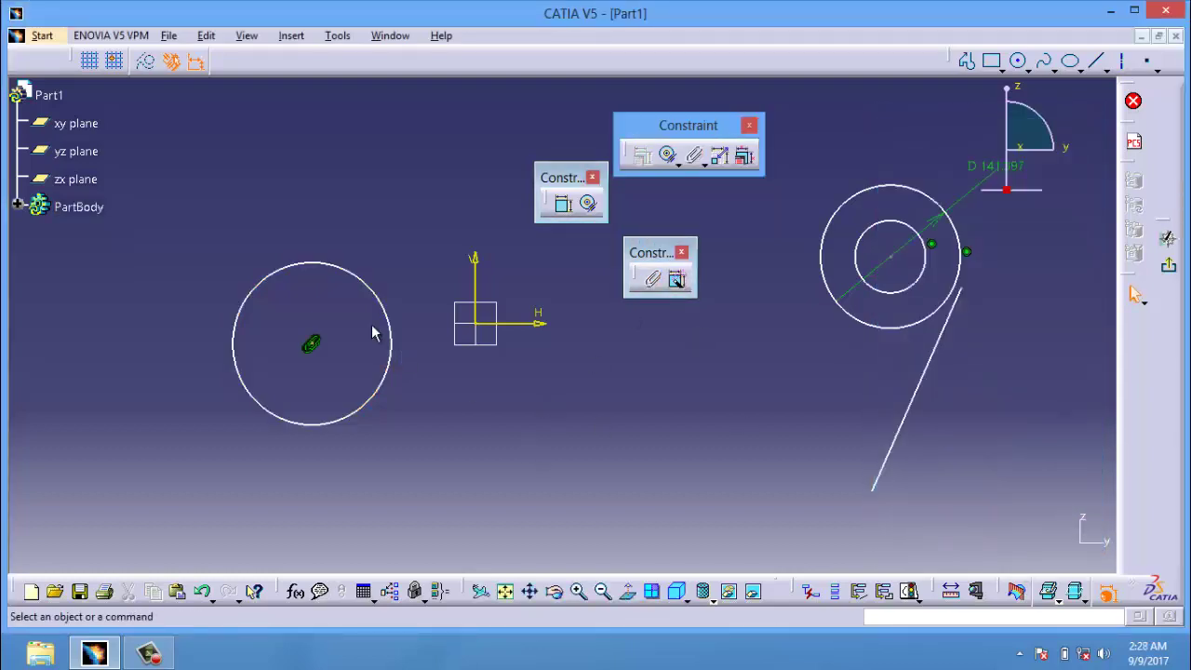
mouse_move(342, 281)
mouse_down()
mouse_move(438, 282)
mouse_move(492, 340)
mouse_move(441, 313)
mouse_move(377, 165)
mouse_move(393, 279)
mouse_up()
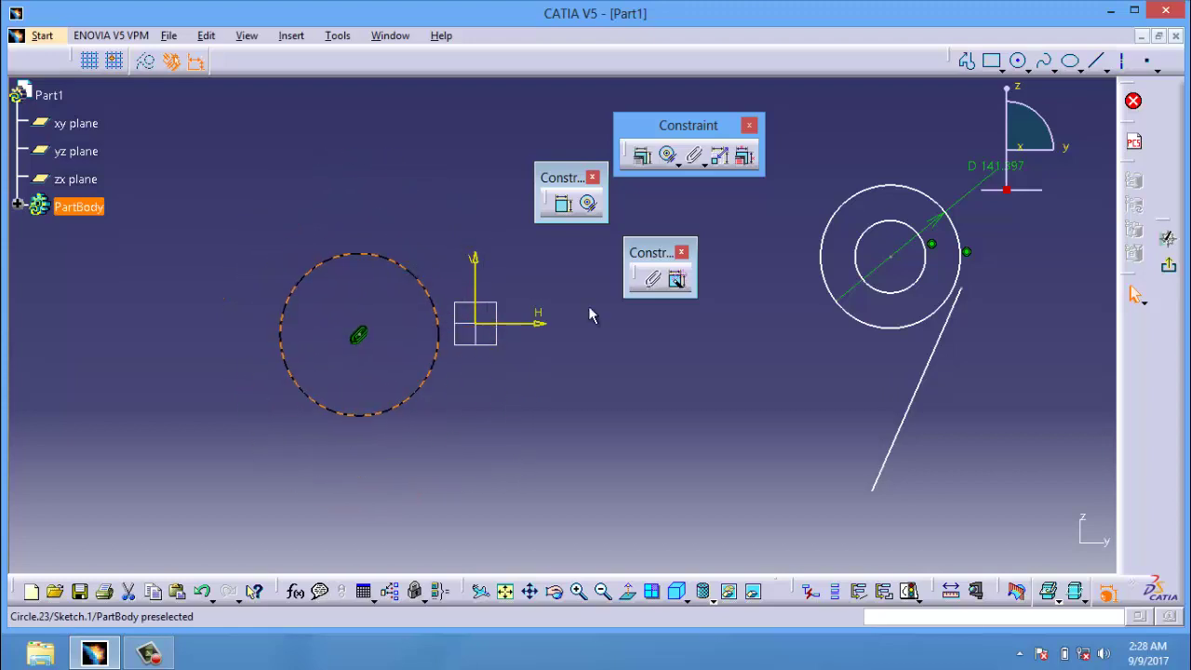
Step: Cancel Auto Constraint and delete all geometry from the sketch
click(677, 281)
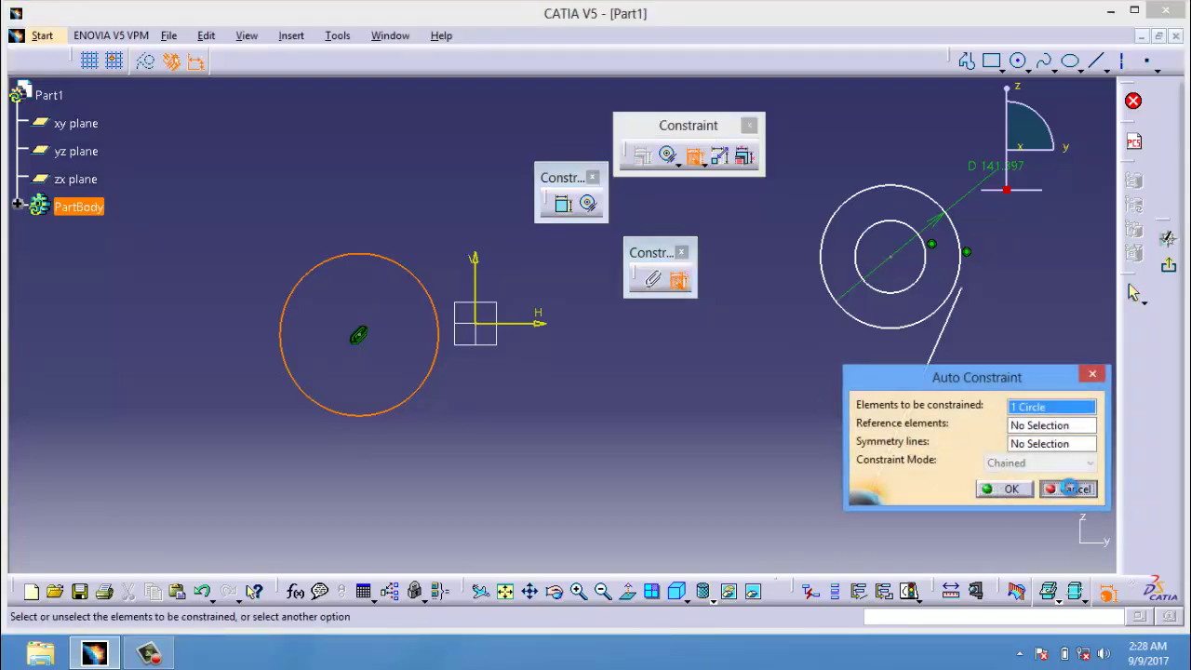
click(1071, 491)
mouse_move(201, 156)
mouse_down()
mouse_move(603, 406)
mouse_move(997, 494)
mouse_move(1009, 514)
mouse_up()
key(Delete)
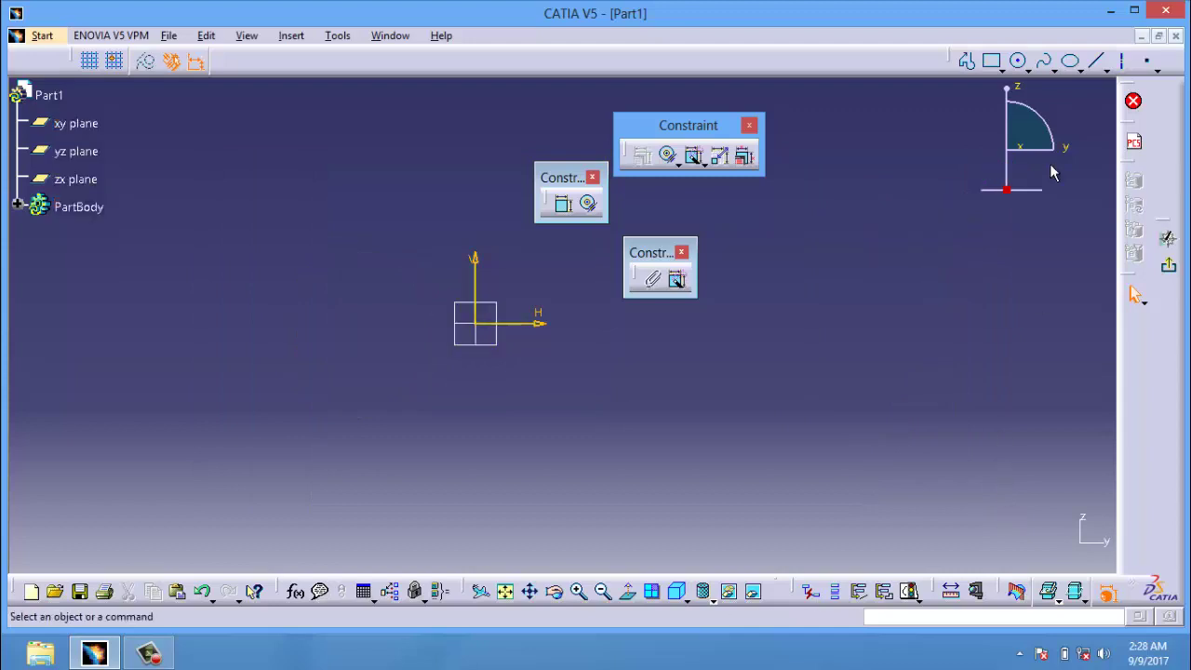
Step: Draw a small rectangle right of the origin
click(991, 60)
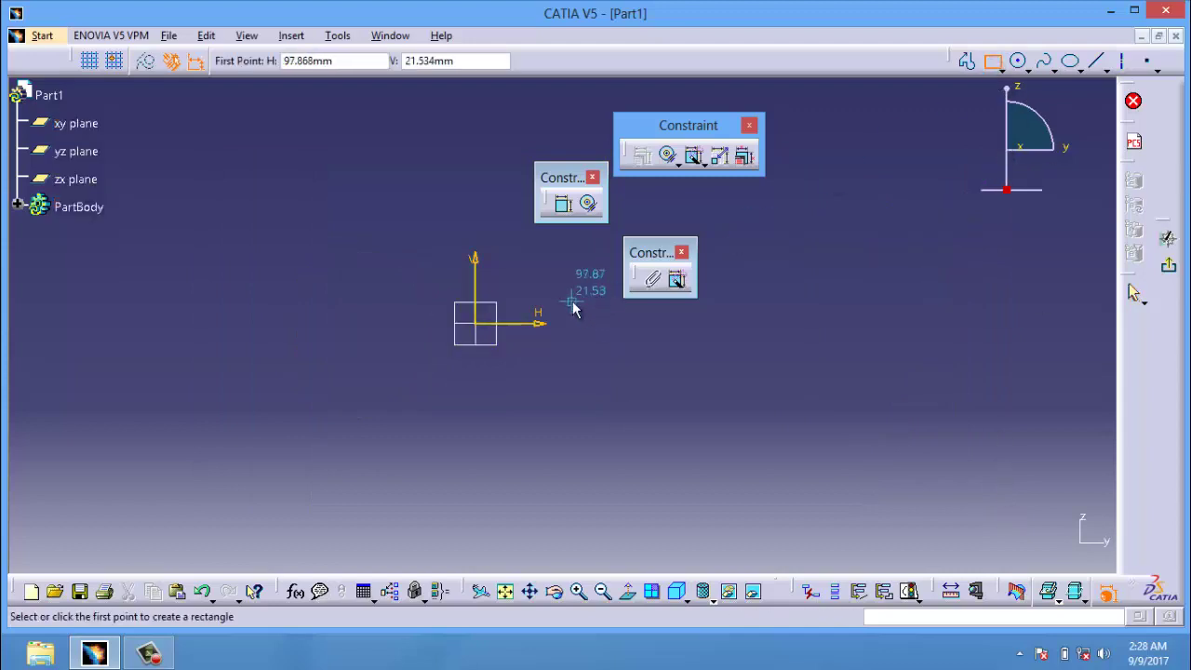
click(599, 333)
click(673, 384)
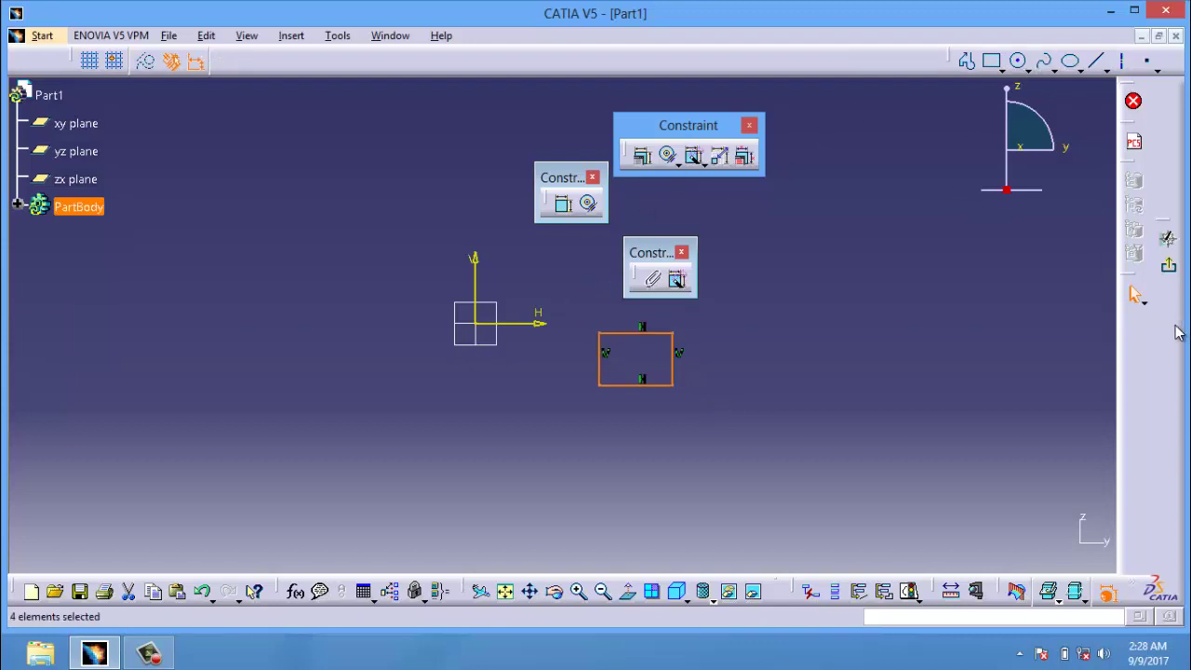
Step: Translate the small rectangle into three duplicate copies spaced rightward
right_click(1137, 279)
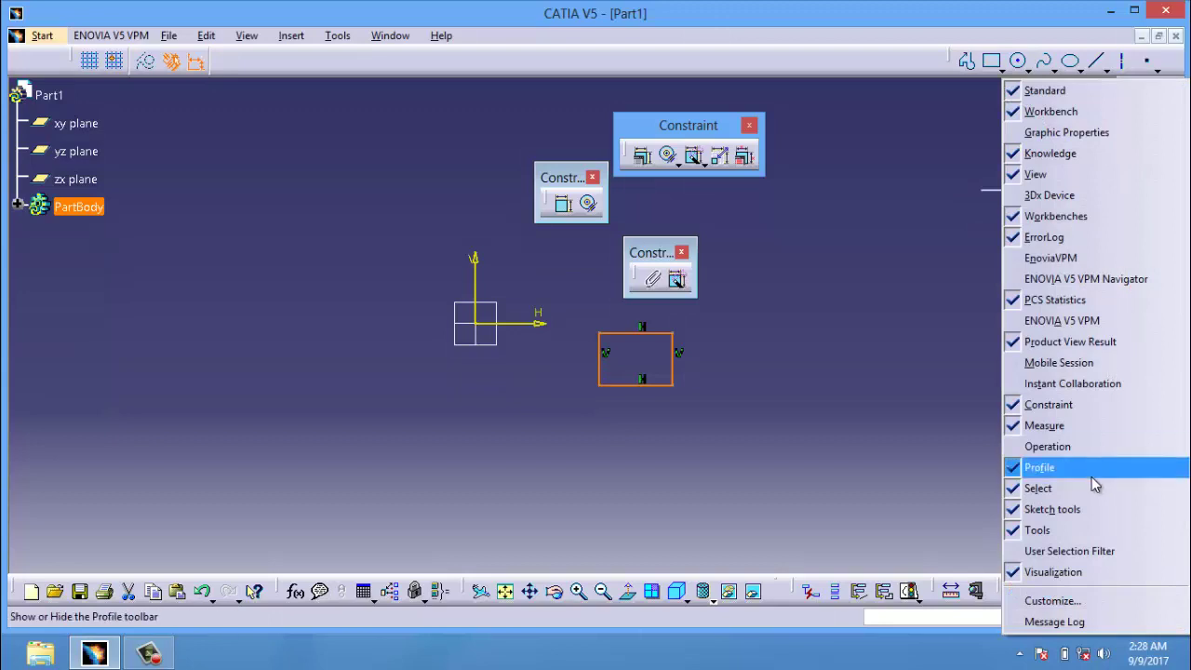
click(1093, 448)
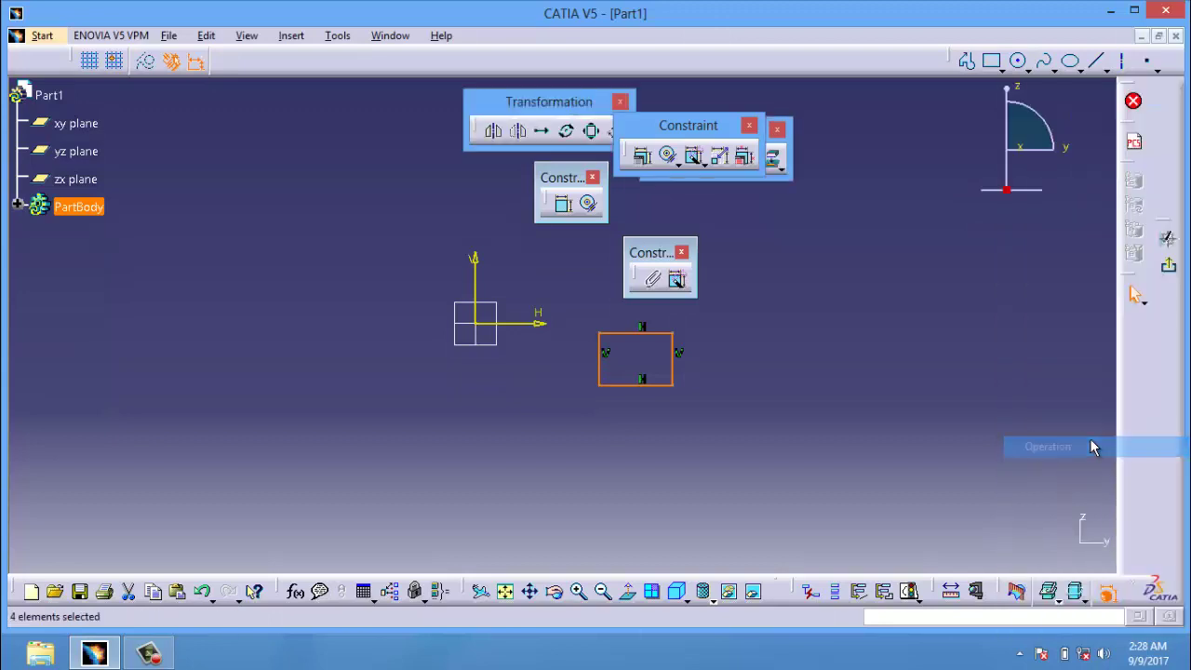
click(541, 130)
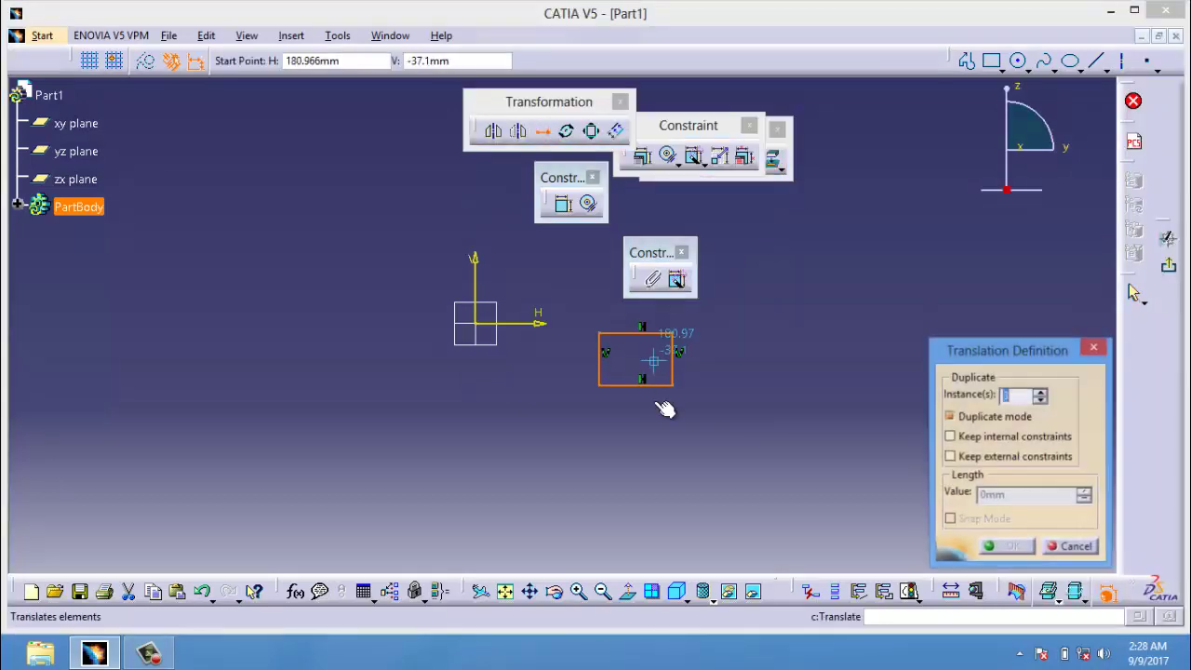
click(599, 383)
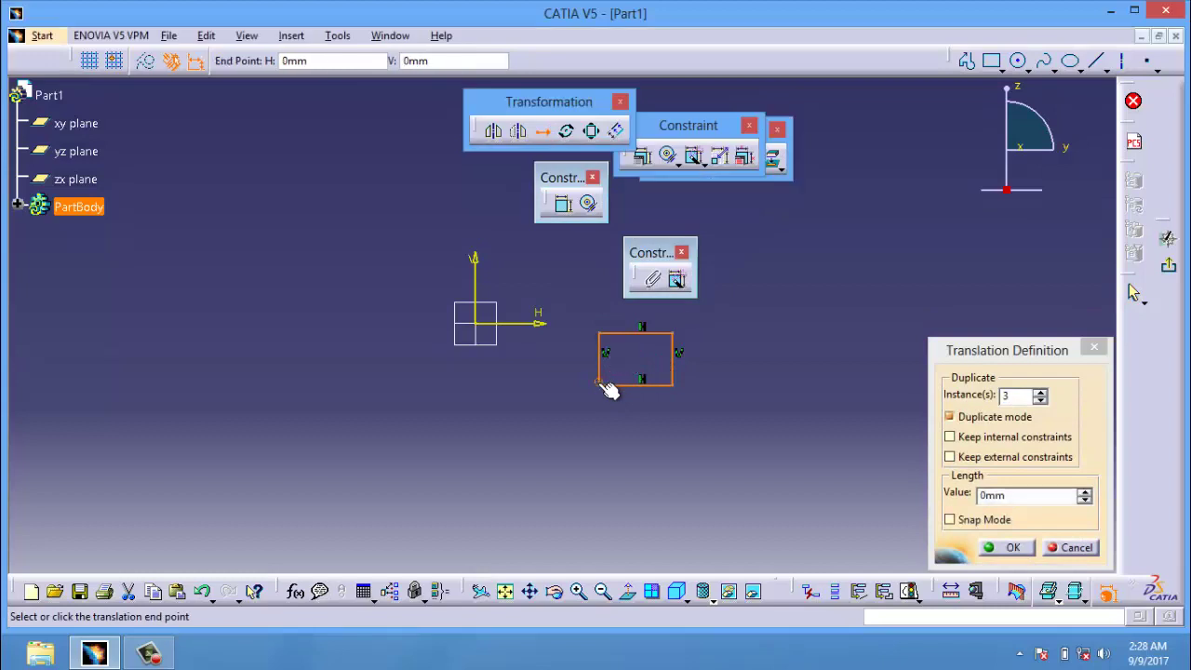
click(690, 383)
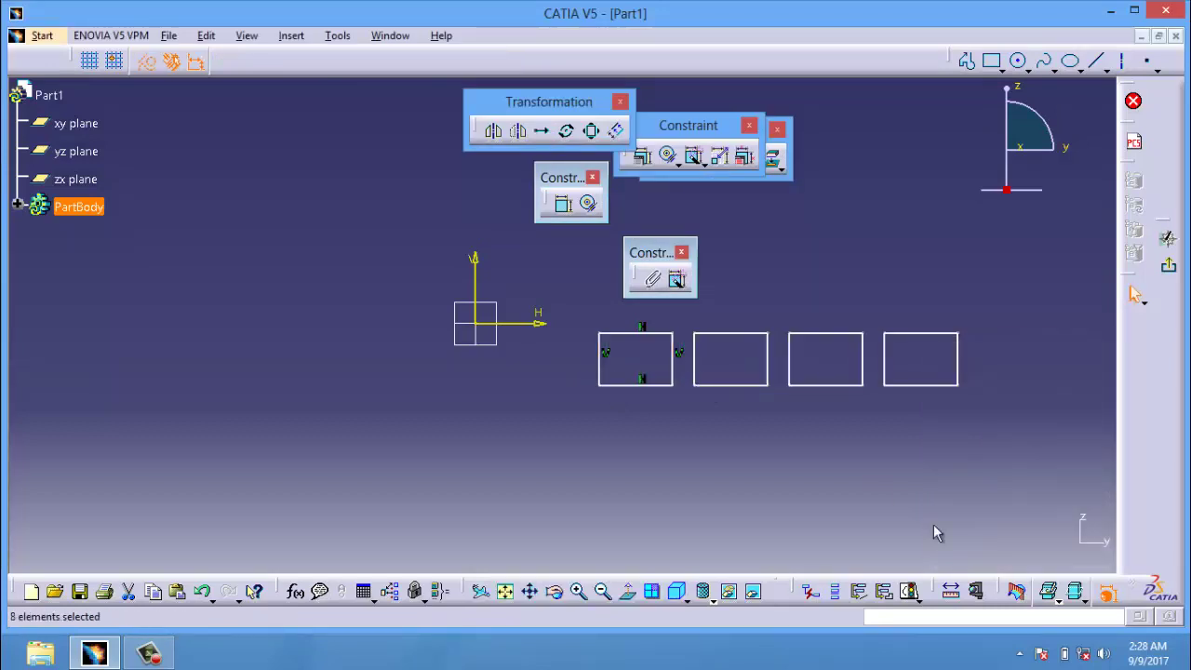
Step: Draw a long base rectangle underneath the four small rectangles
click(967, 60)
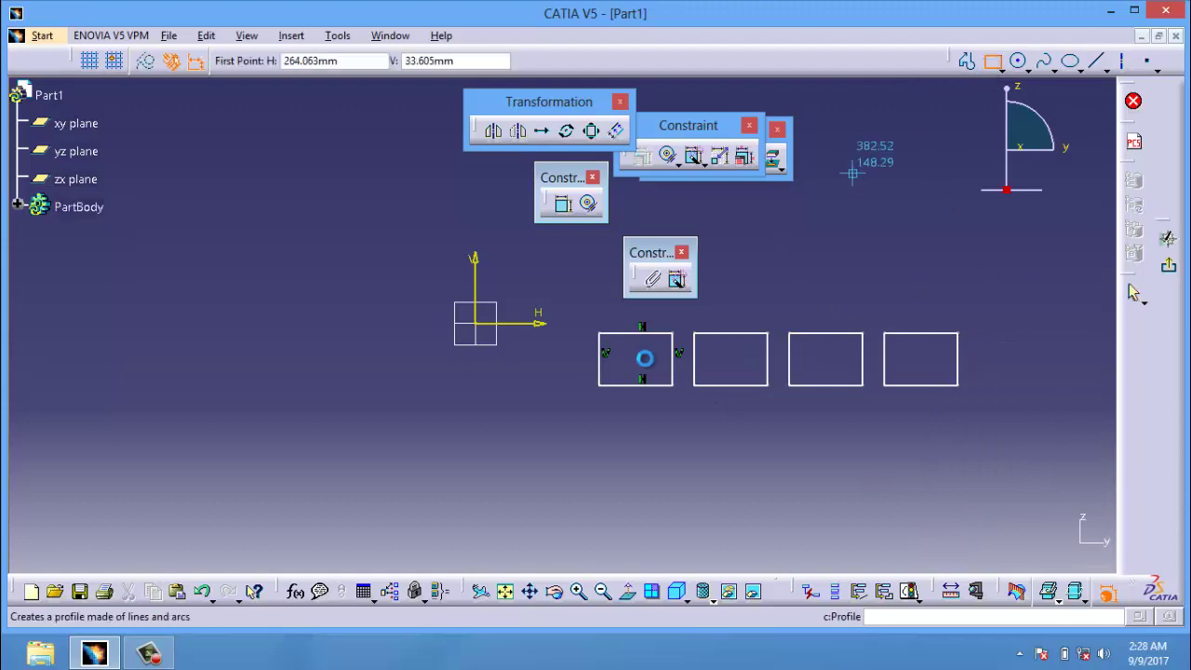
click(517, 391)
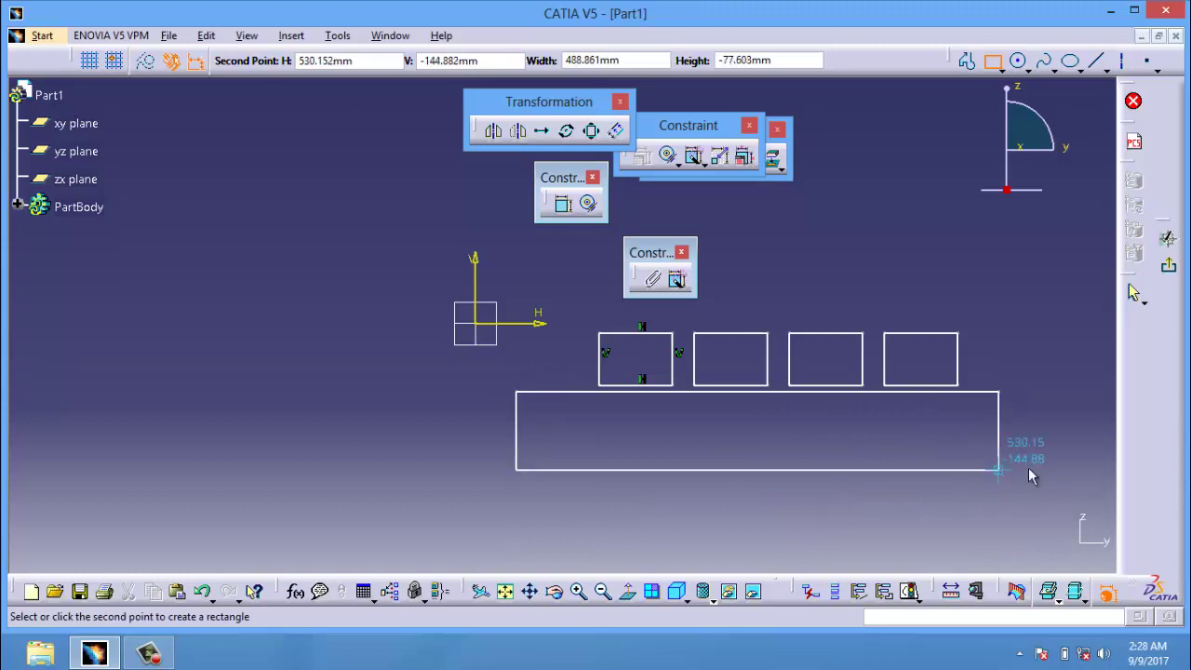
click(1036, 505)
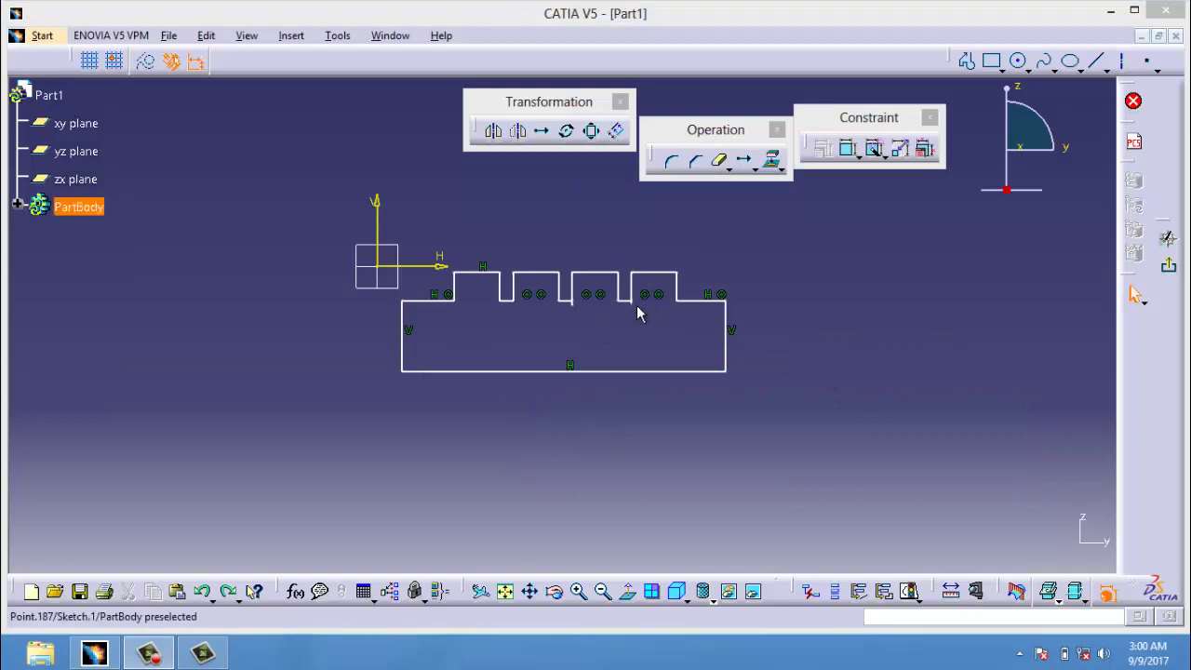
Step: Quick Trim the stray notch lines, then fit the view and box-select the profile
click(721, 163)
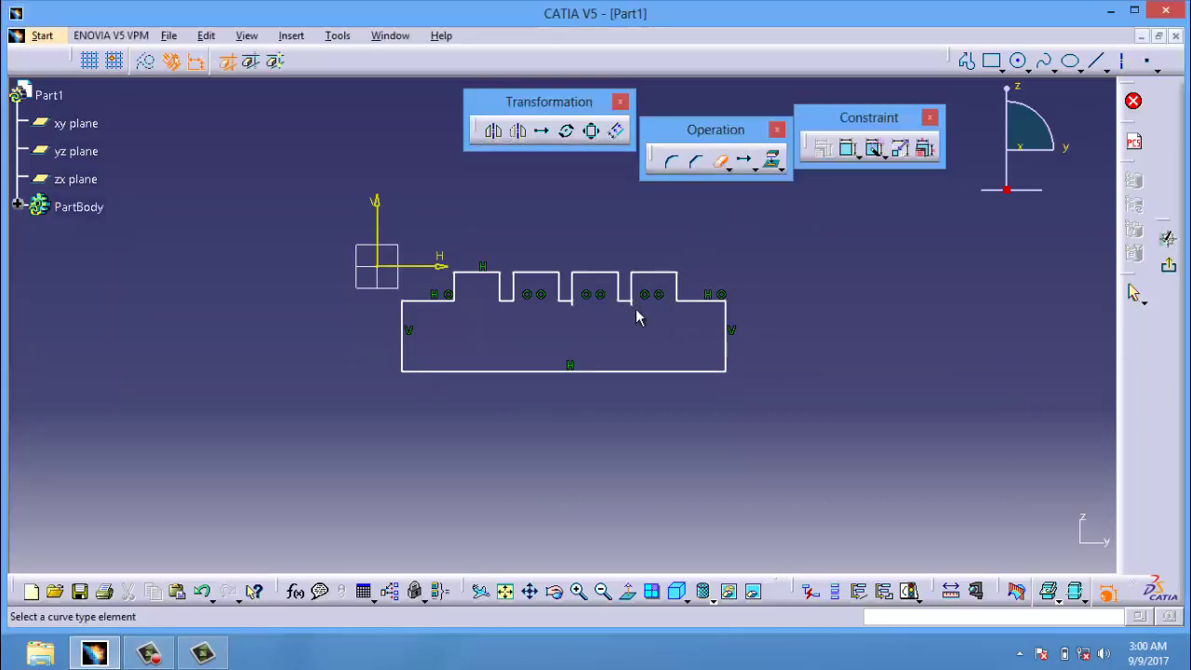
click(578, 592)
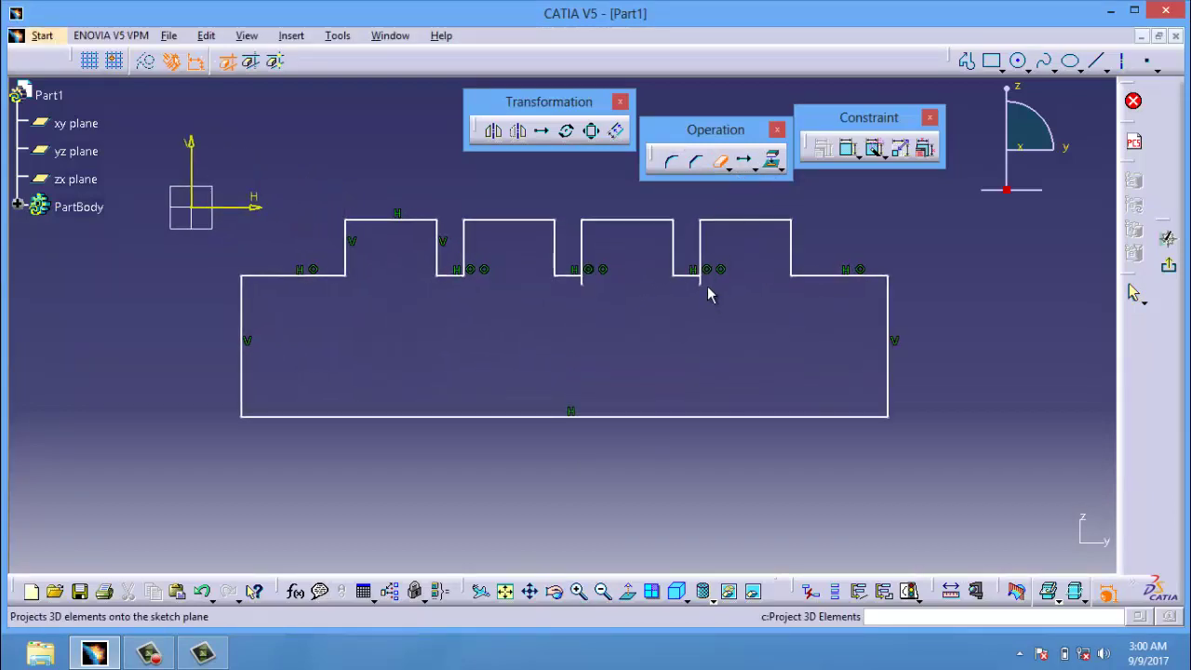
click(699, 273)
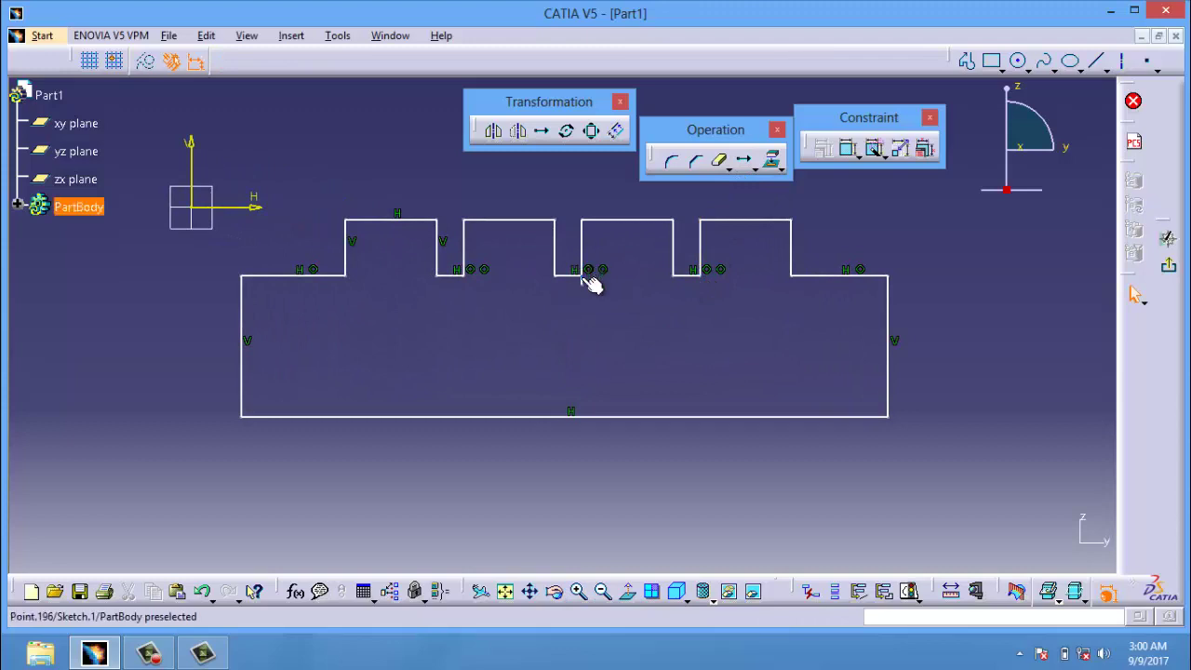
click(720, 161)
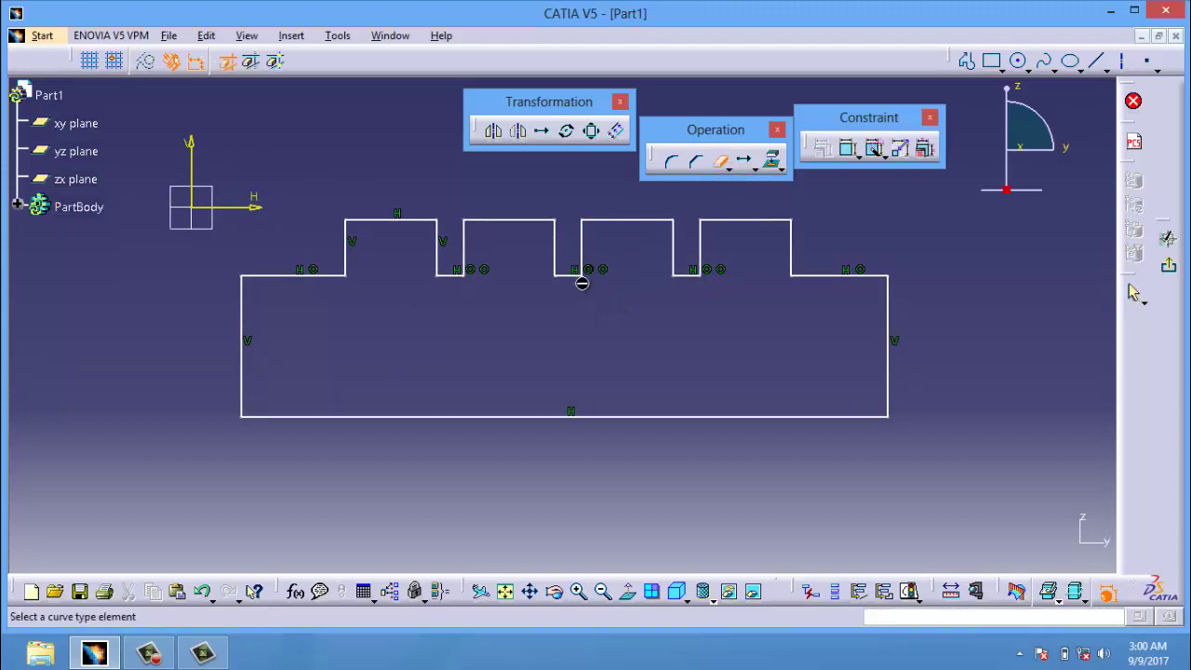
click(583, 280)
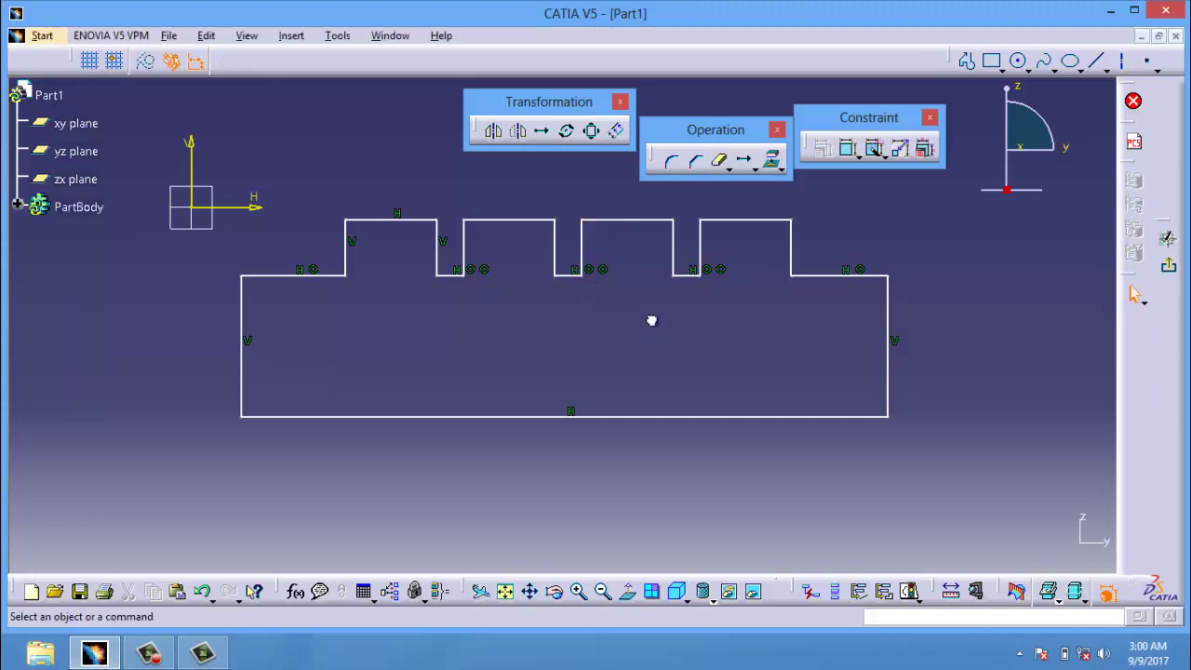
click(507, 593)
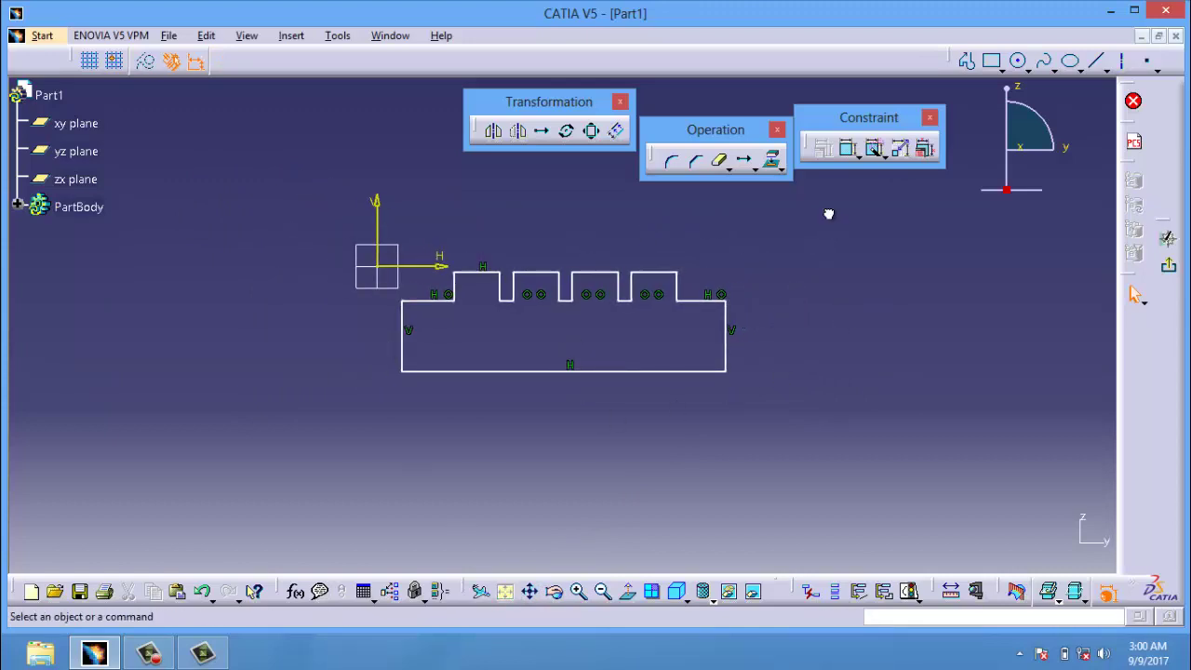
mouse_move(283, 141)
mouse_down()
mouse_move(571, 412)
mouse_move(901, 443)
mouse_up()
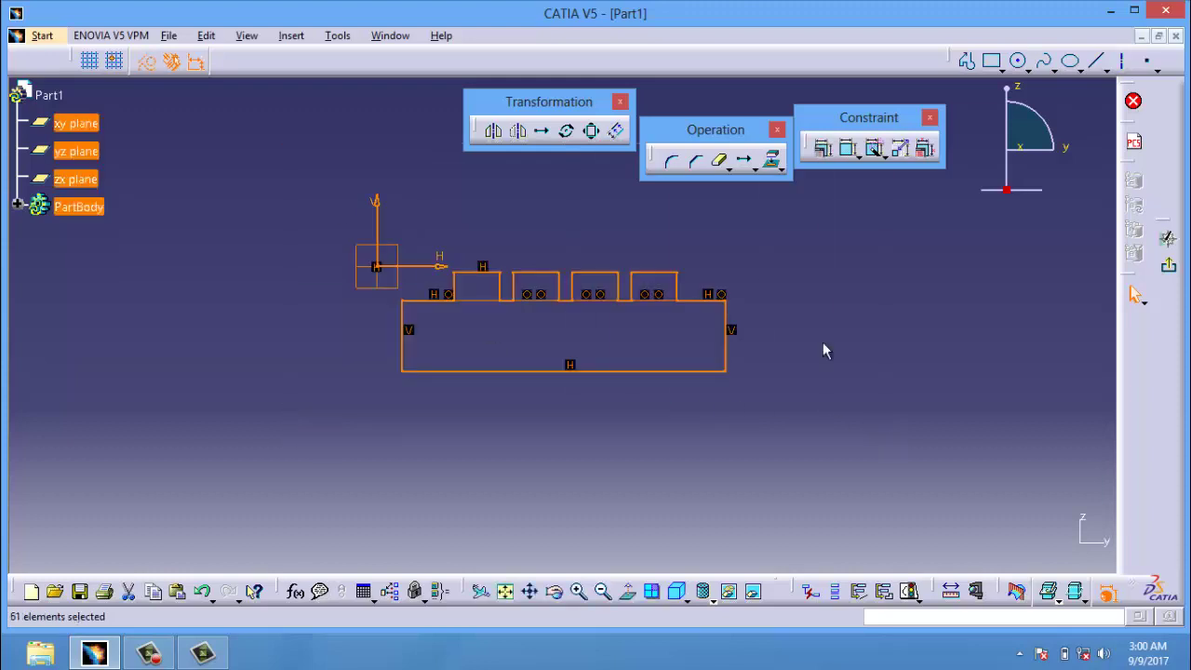
Step: Auto-constrain the 20 selected lines and move two 74.257 dimensions below the profile
click(877, 156)
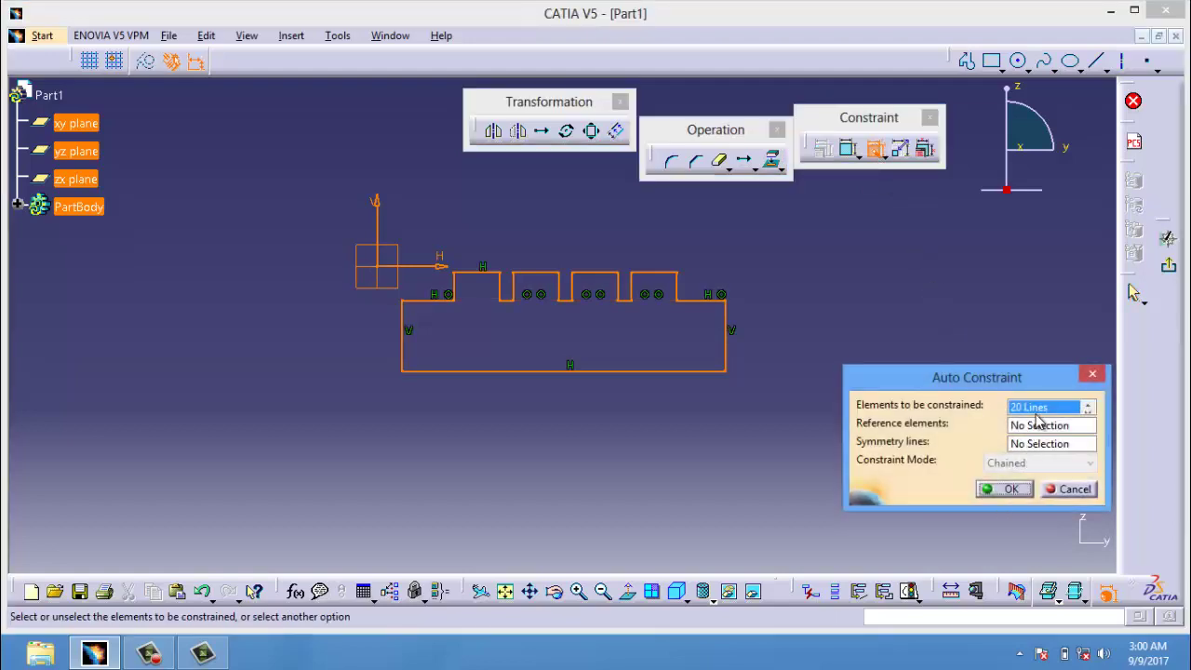
click(1011, 493)
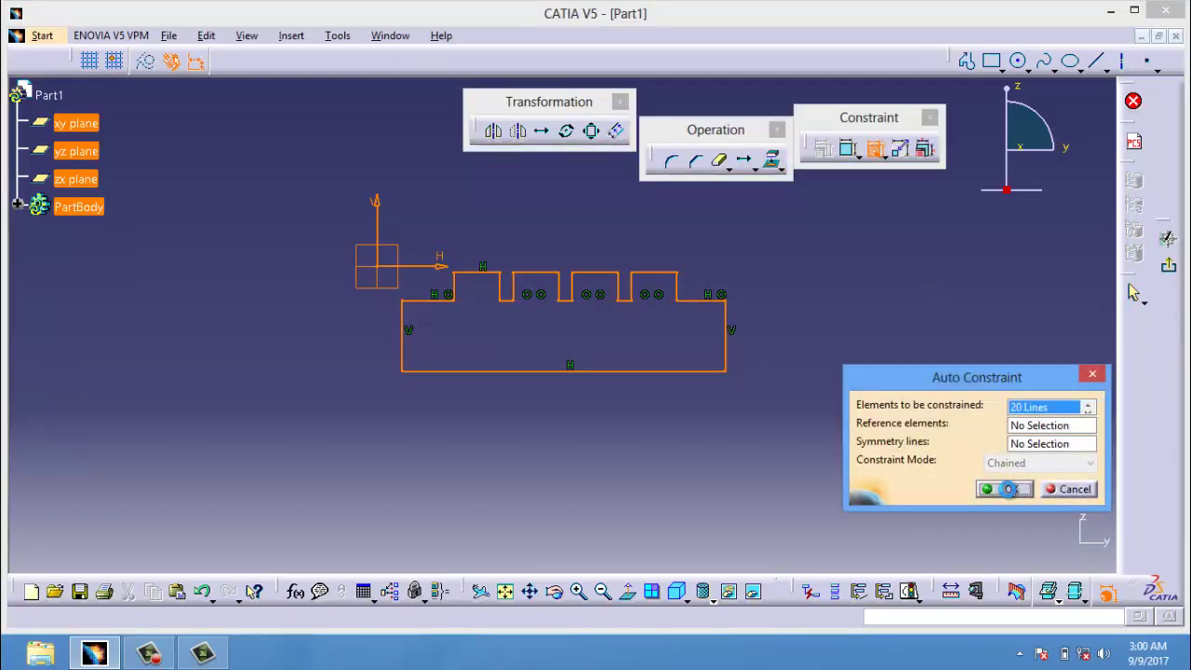
mouse_move(699, 330)
mouse_down()
mouse_move(697, 319)
mouse_move(693, 415)
mouse_up()
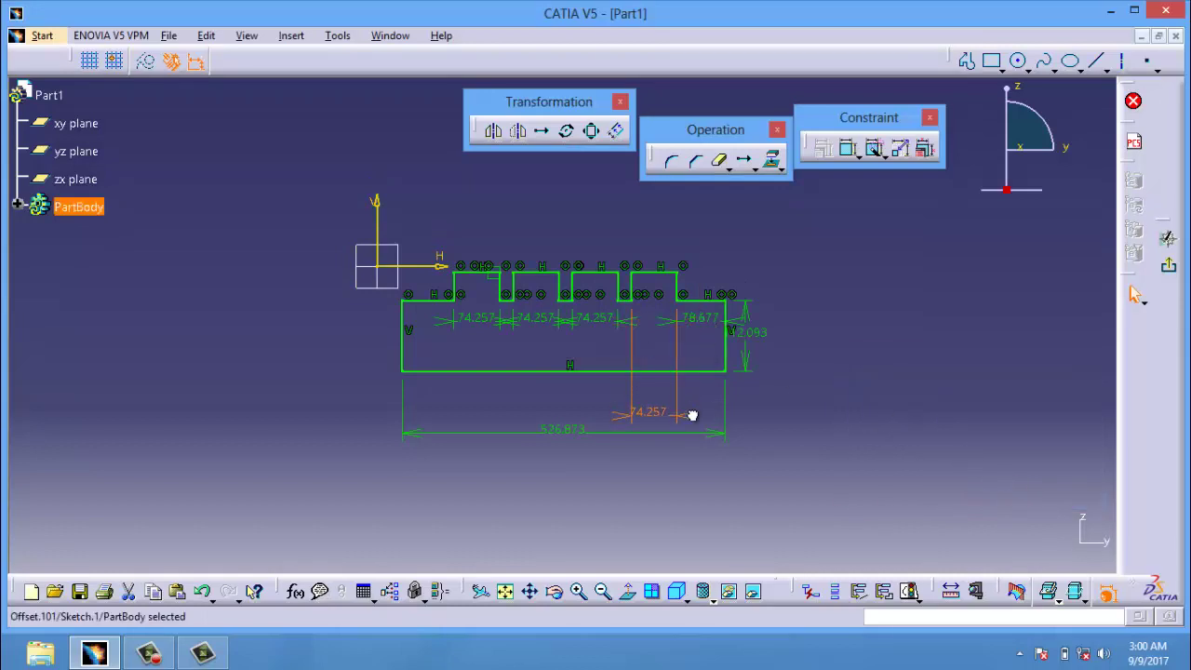
click(590, 320)
drag(632, 333, 624, 410)
Step: Place remaining 74.257 dimensions below, 78.677 above, 112.093 right, and 526.873 lower
drag(571, 327, 559, 407)
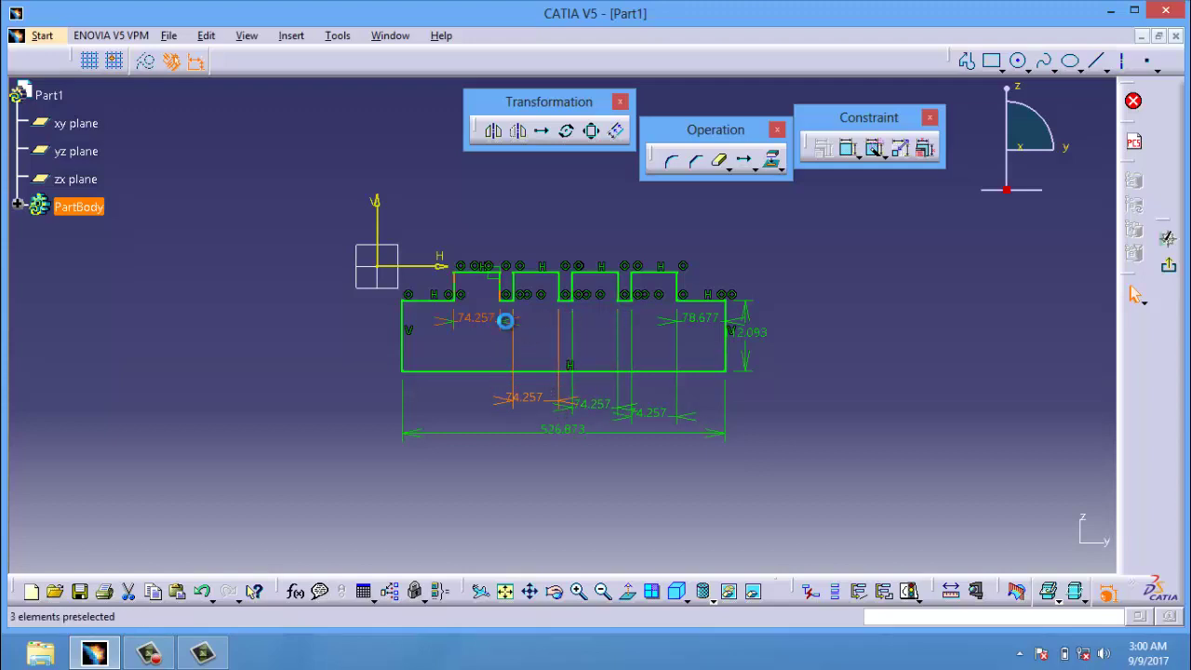
drag(505, 319, 499, 400)
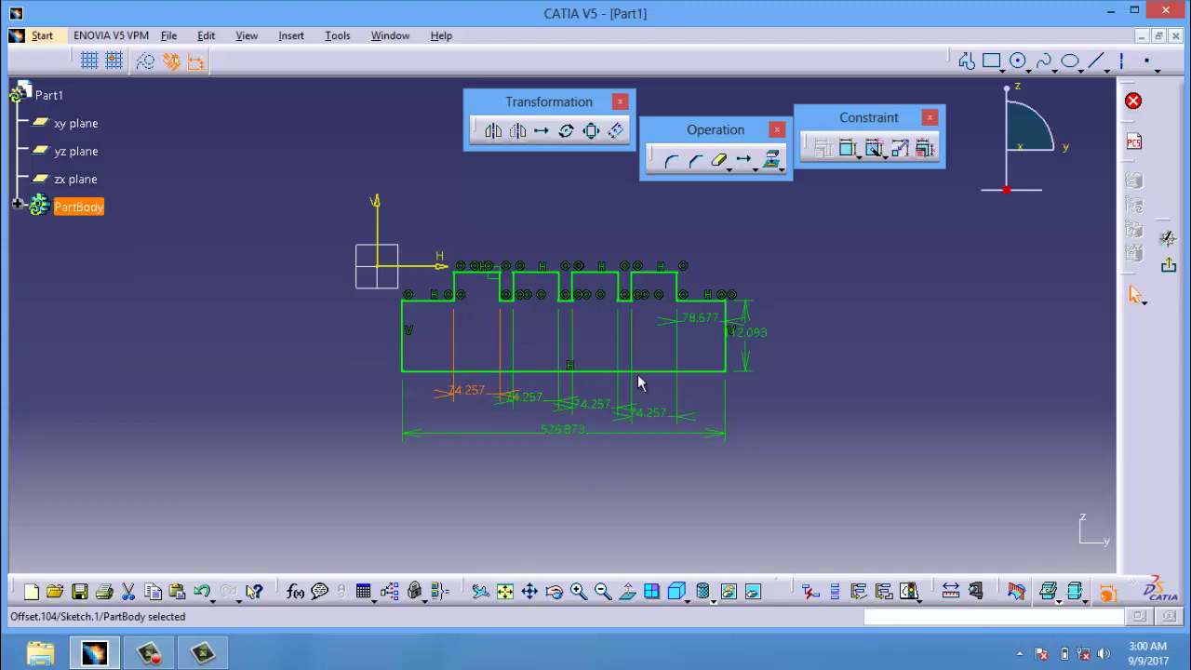
drag(678, 322, 689, 235)
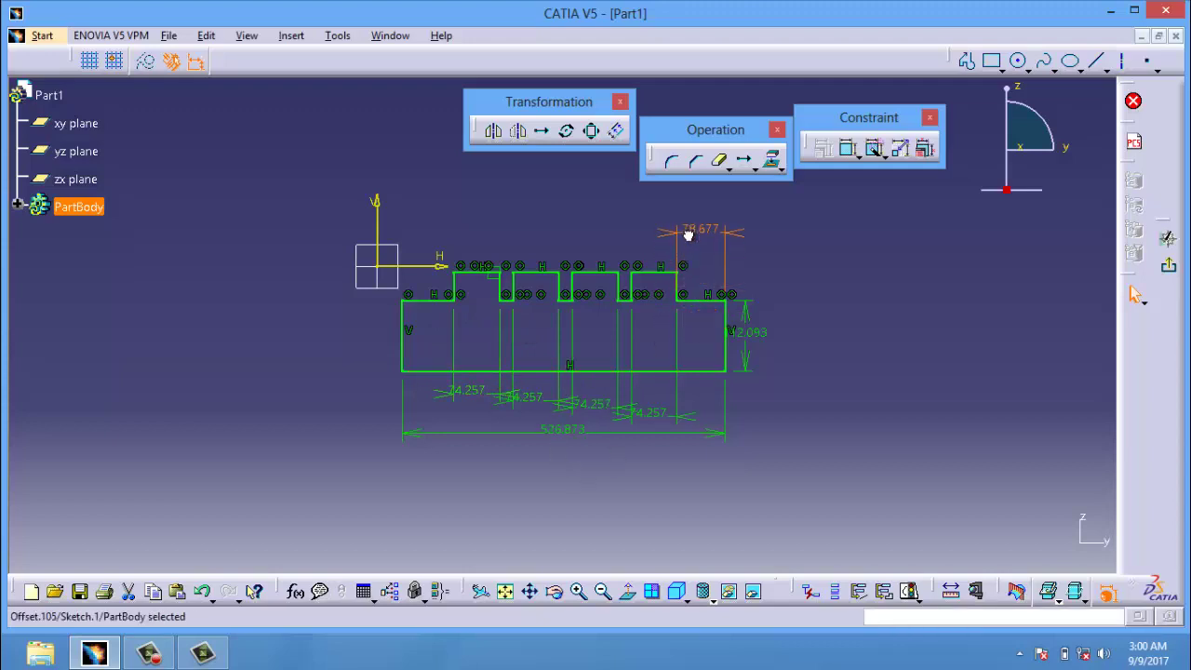
drag(747, 310, 777, 337)
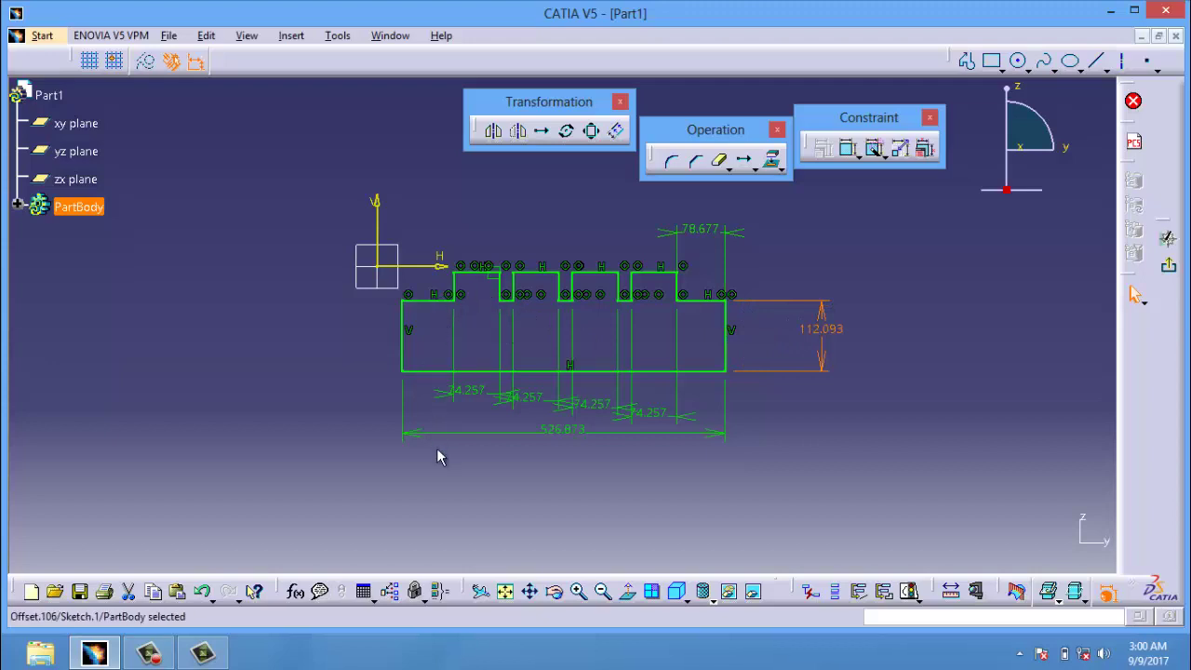
drag(443, 432, 455, 457)
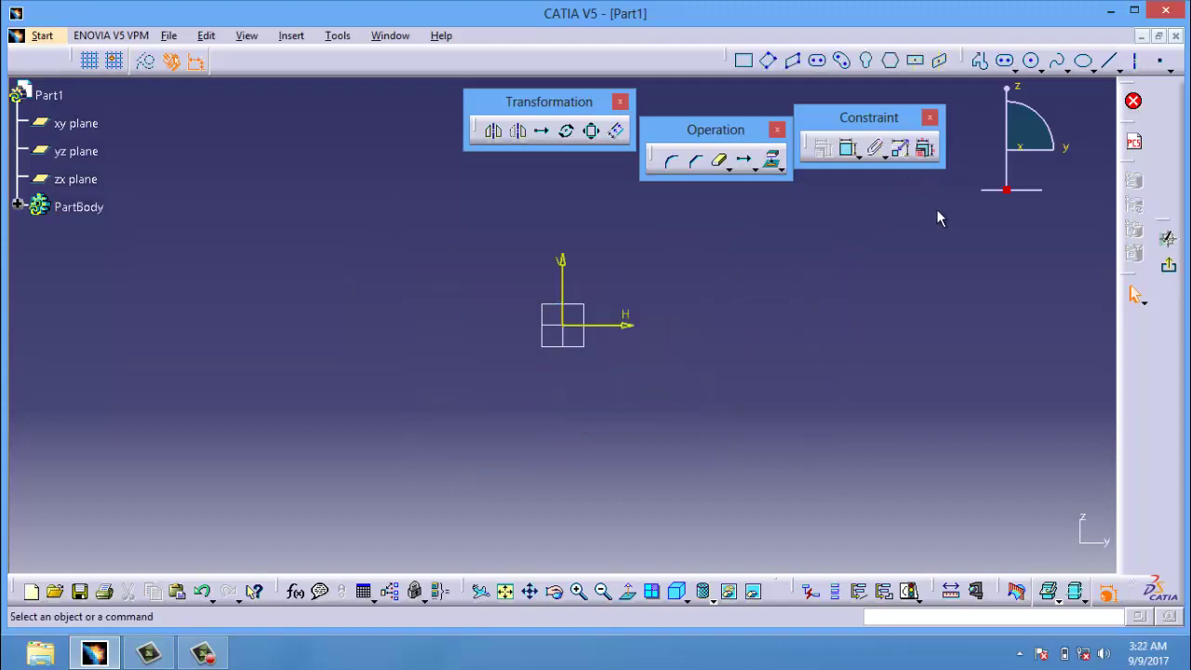
Step: Draw a slanted line right of the origin and set its length dimension to 75 mm
click(1109, 61)
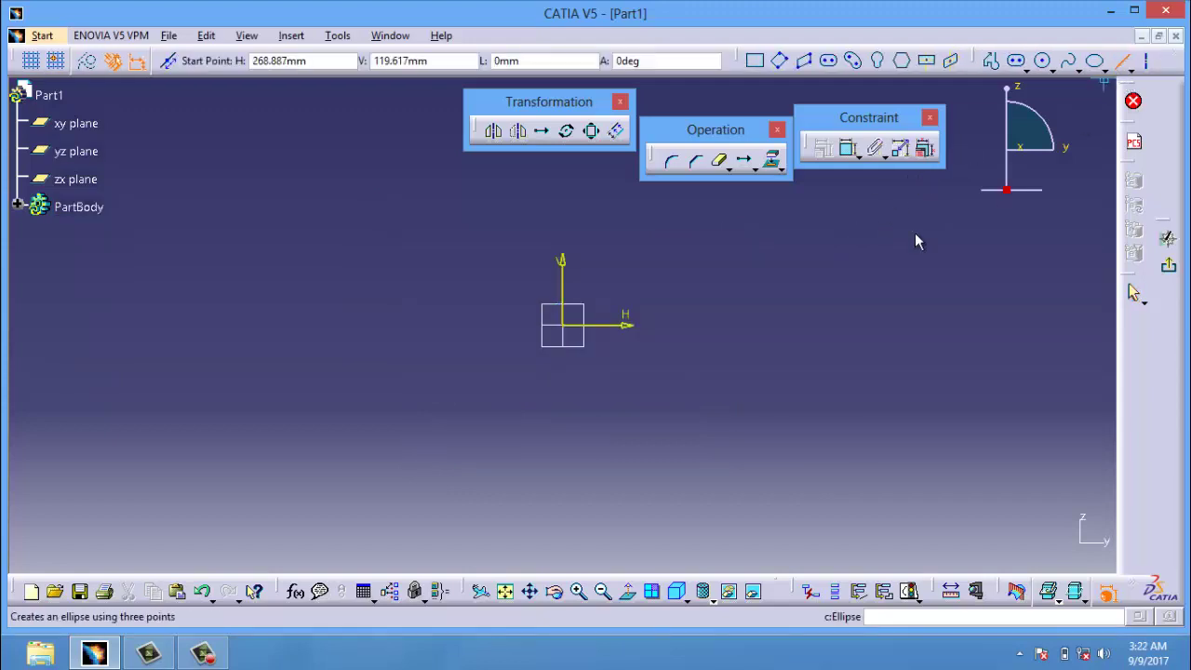
click(761, 298)
click(868, 407)
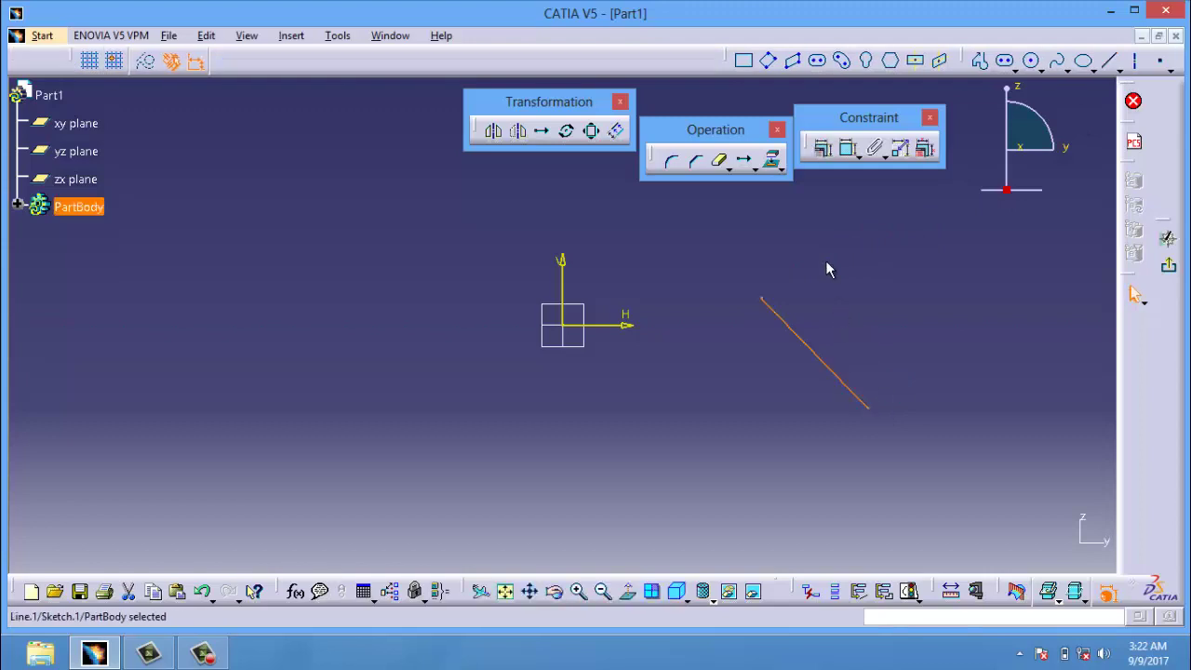
click(847, 153)
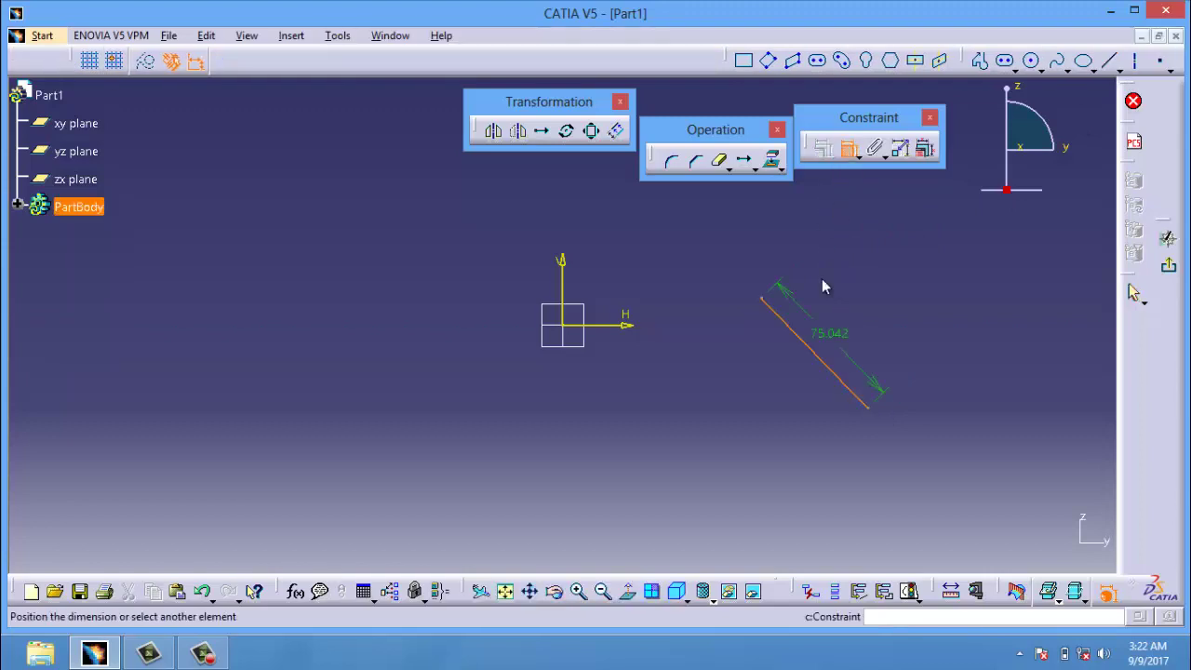
click(829, 324)
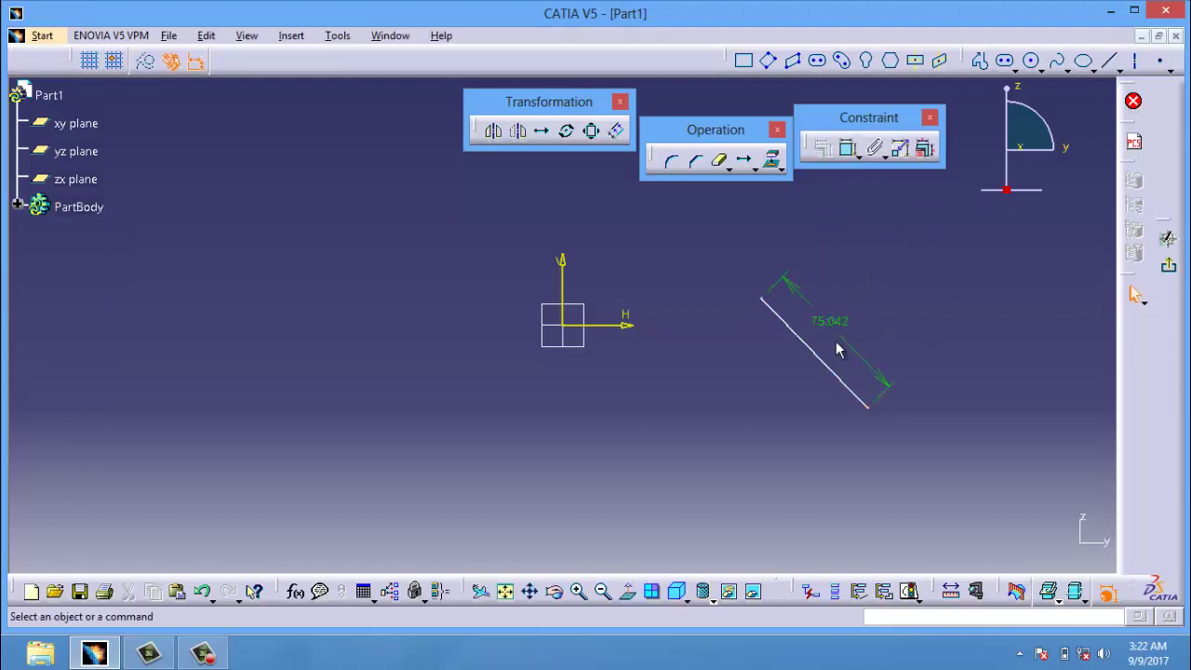
double_click(837, 318)
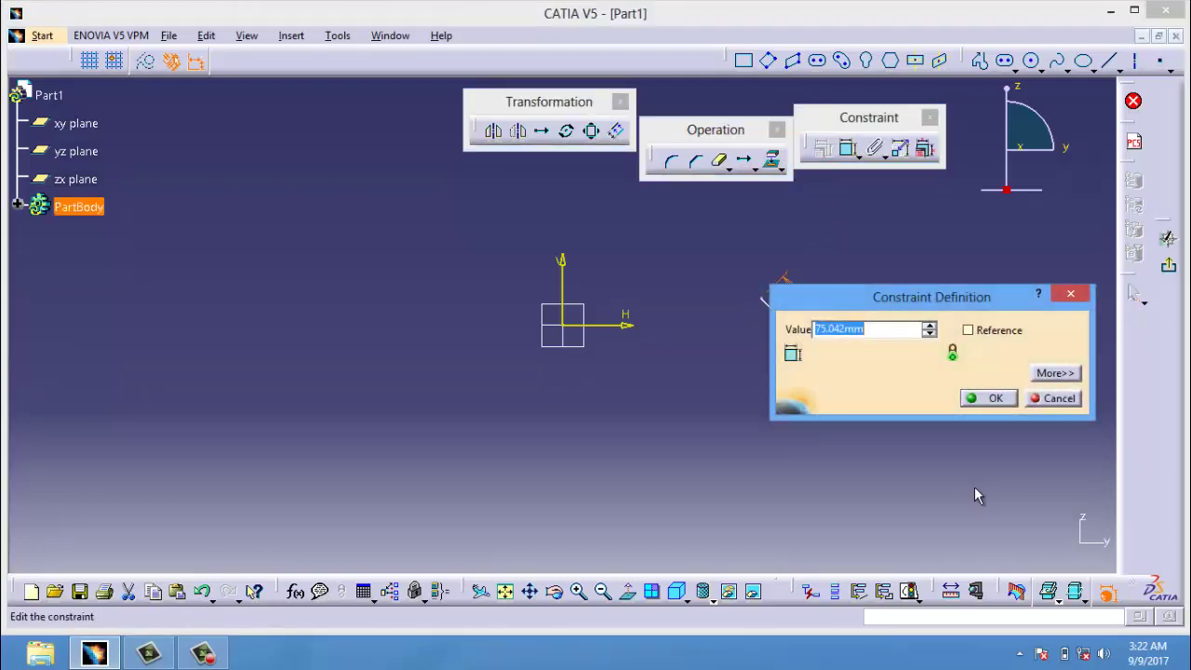
text(75)
key(Return)
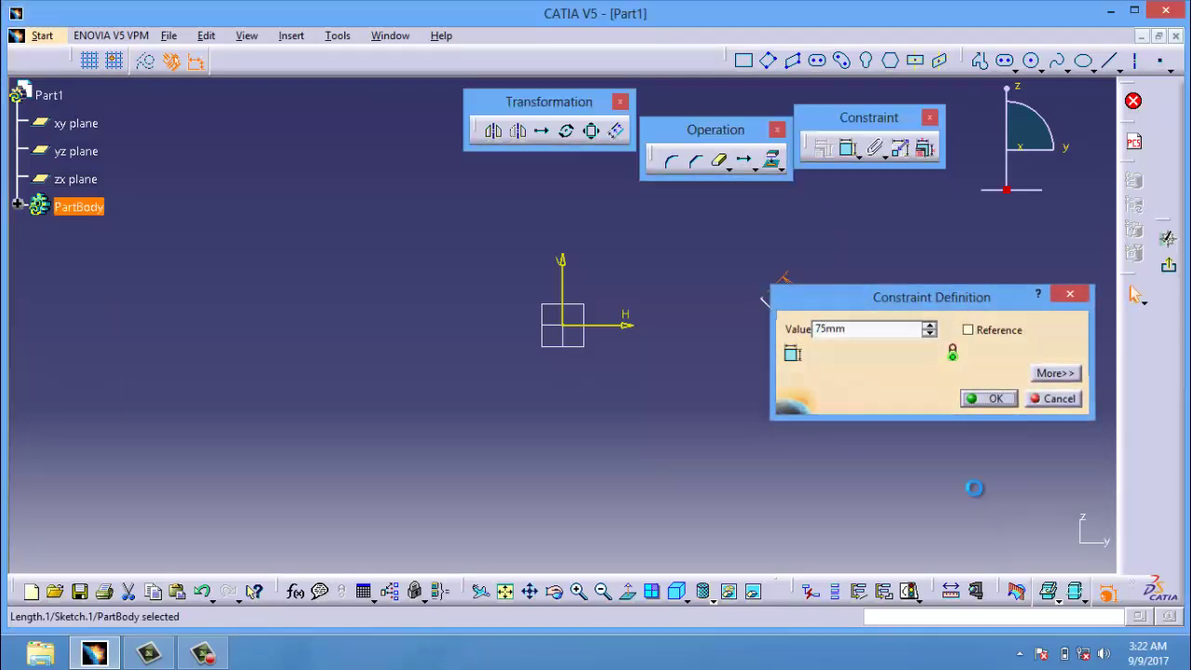
Step: Animate the length from 75mm to 150mm in Loop mode, then delete the line and dimension
click(900, 149)
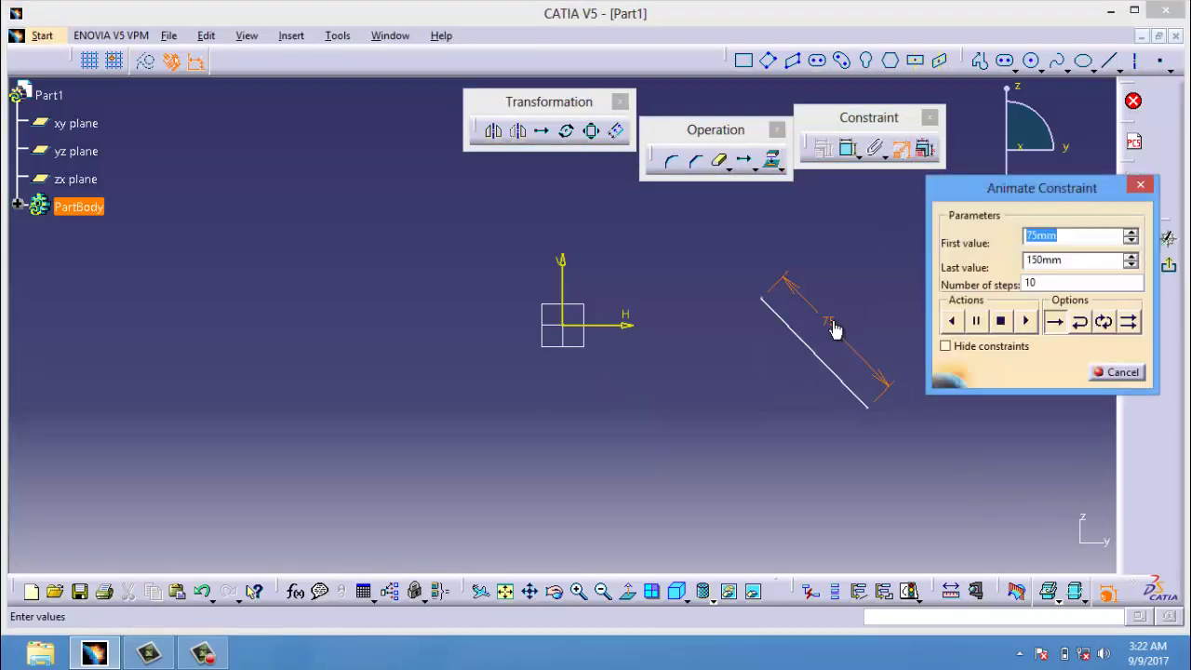
double_click(1067, 262)
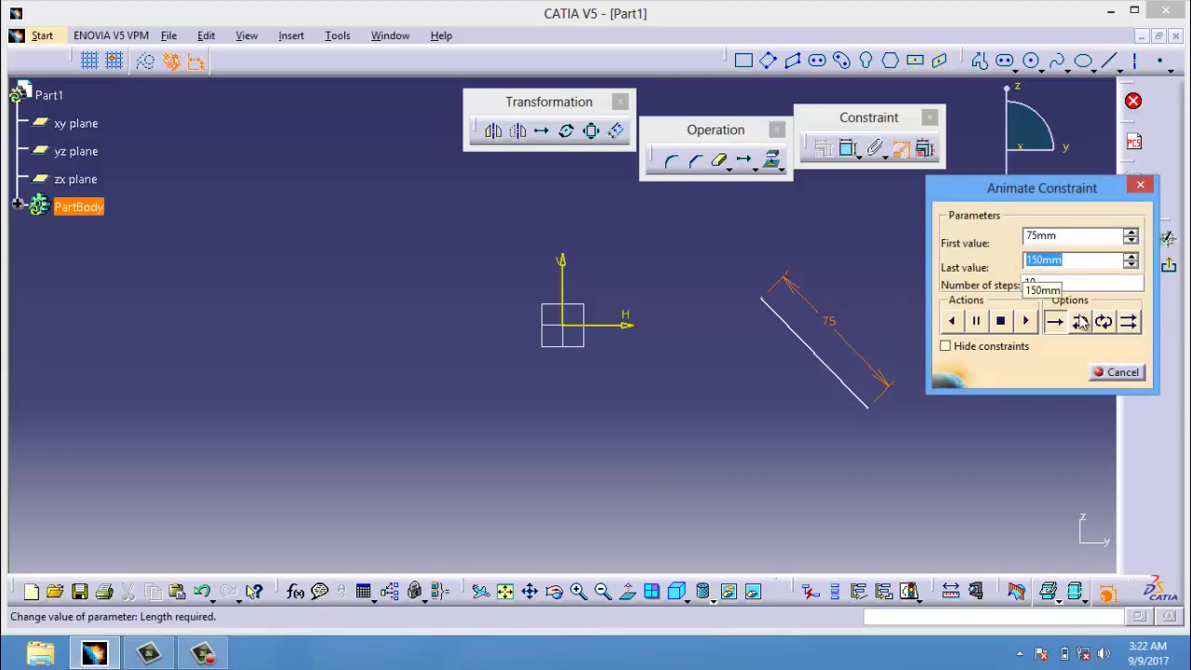
click(1027, 321)
click(1027, 321)
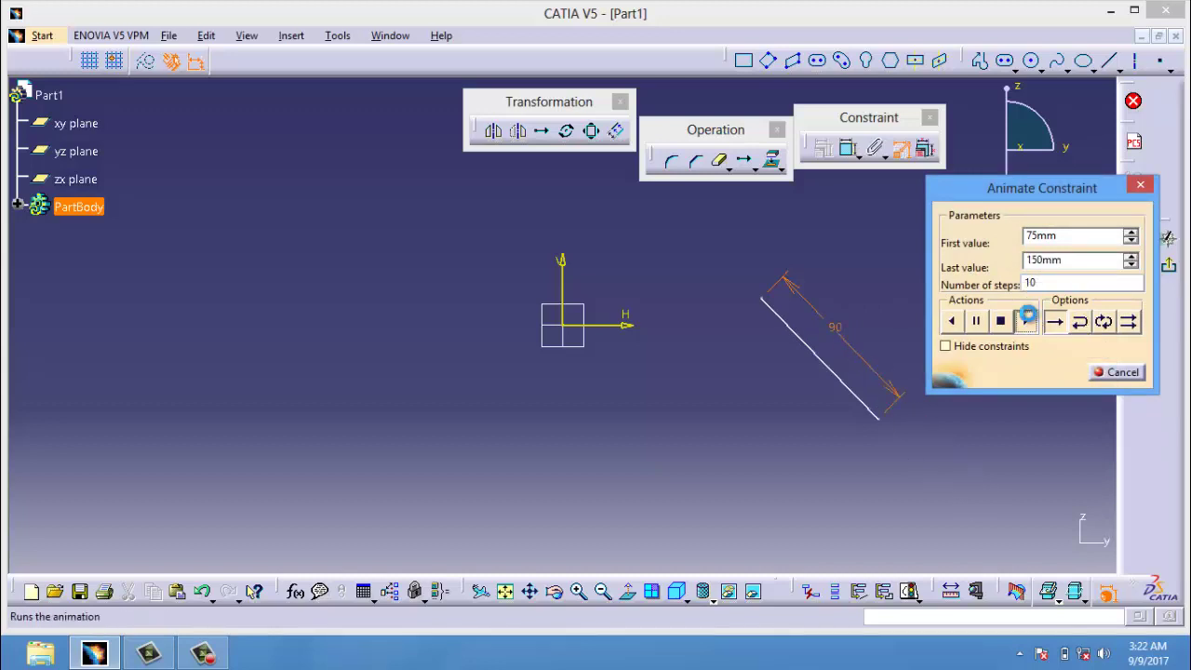
click(1127, 321)
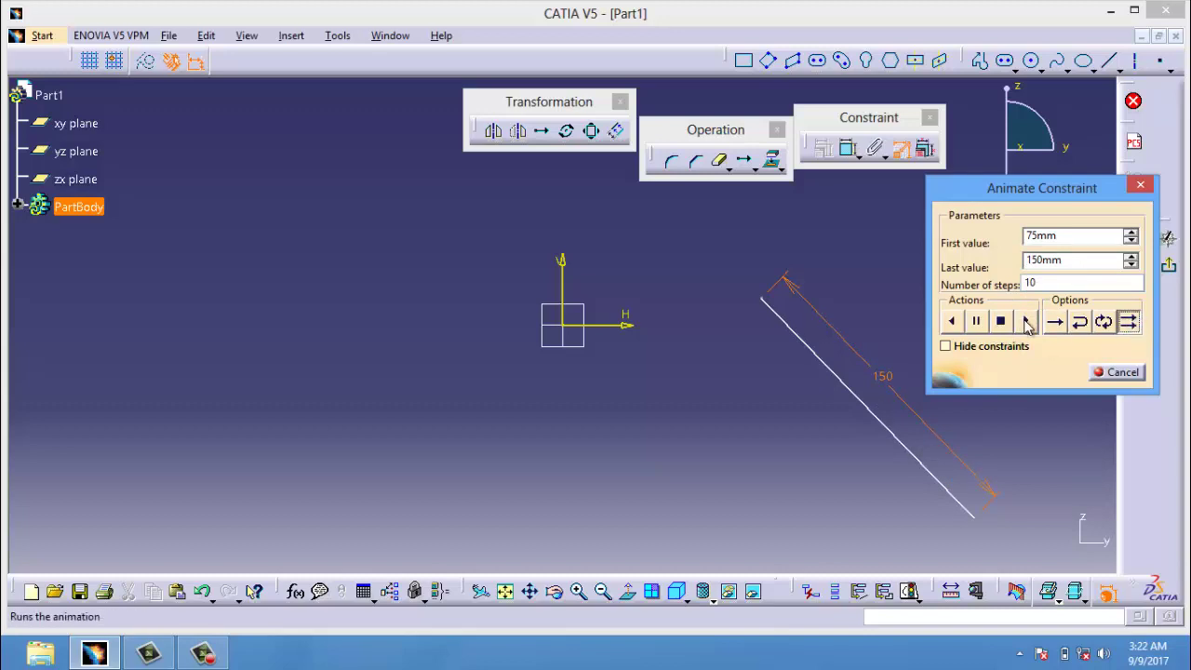
click(1027, 321)
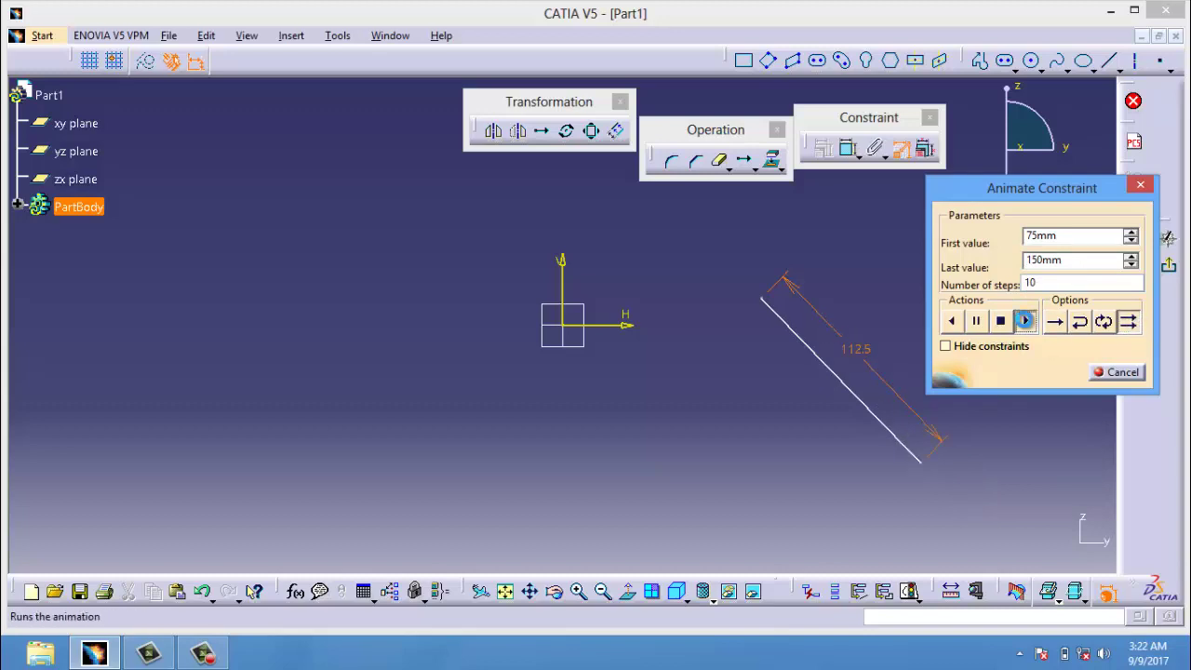
click(1117, 371)
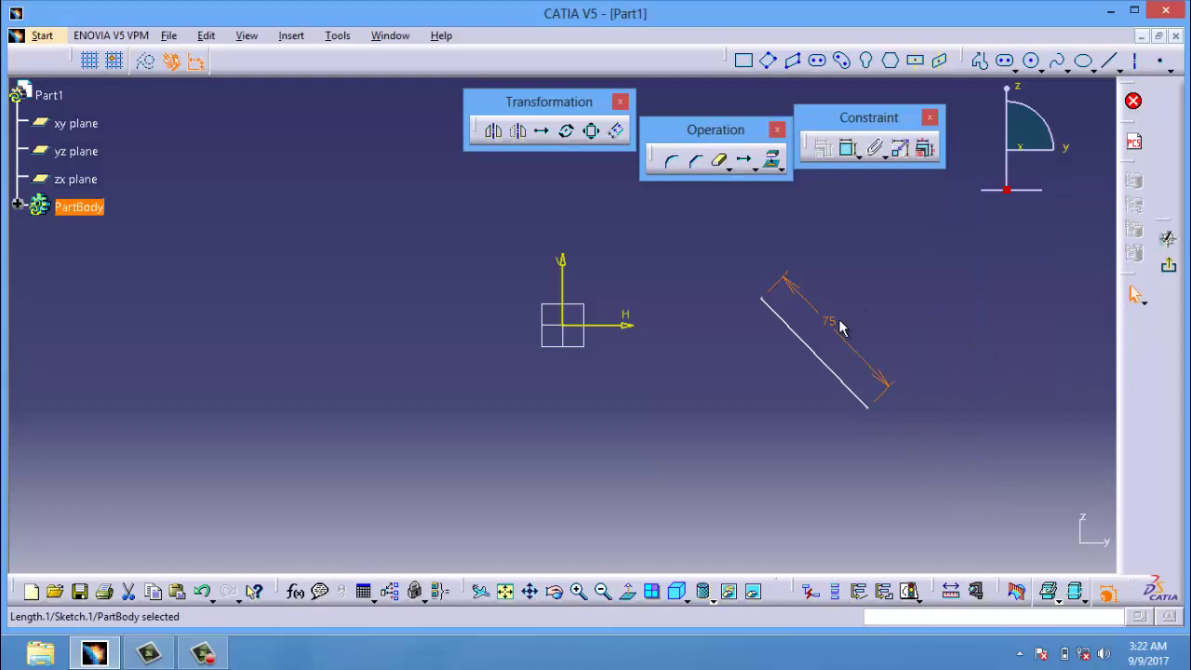
drag(679, 248, 934, 482)
key(Delete)
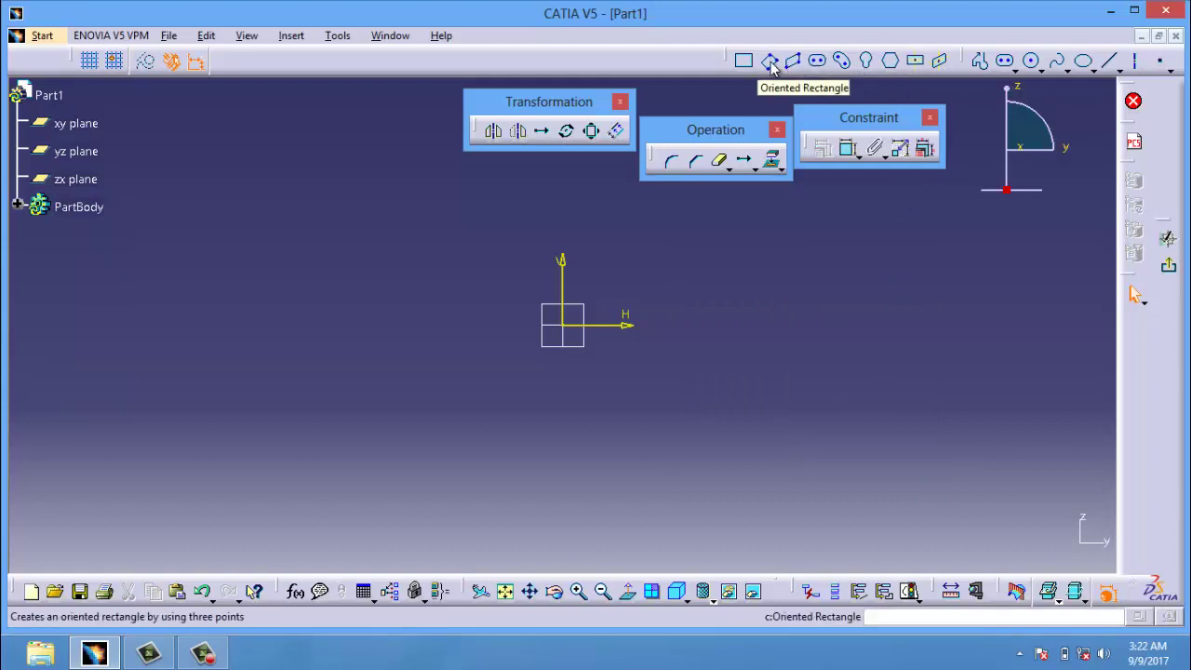
Step: Draw a small, short rectangle right of the origin
click(743, 60)
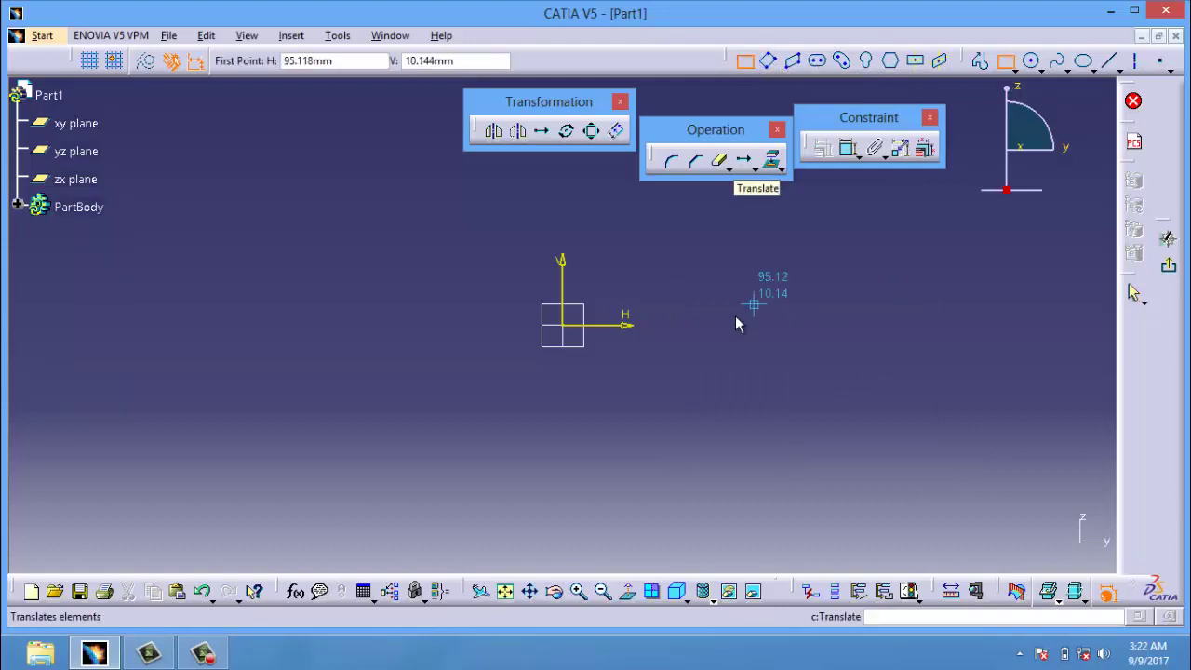
click(693, 343)
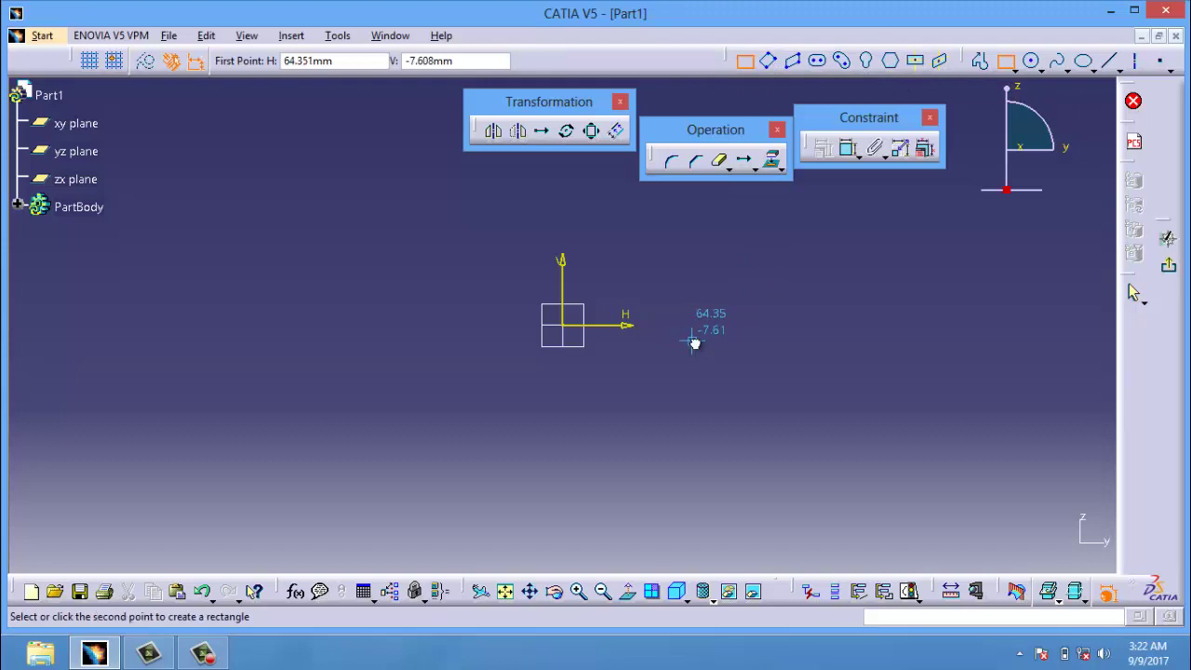
click(785, 376)
mouse_move(760, 341)
mouse_down()
mouse_move(763, 324)
mouse_move(779, 351)
mouse_up()
mouse_move(781, 354)
mouse_down()
mouse_move(766, 291)
mouse_move(772, 369)
mouse_up()
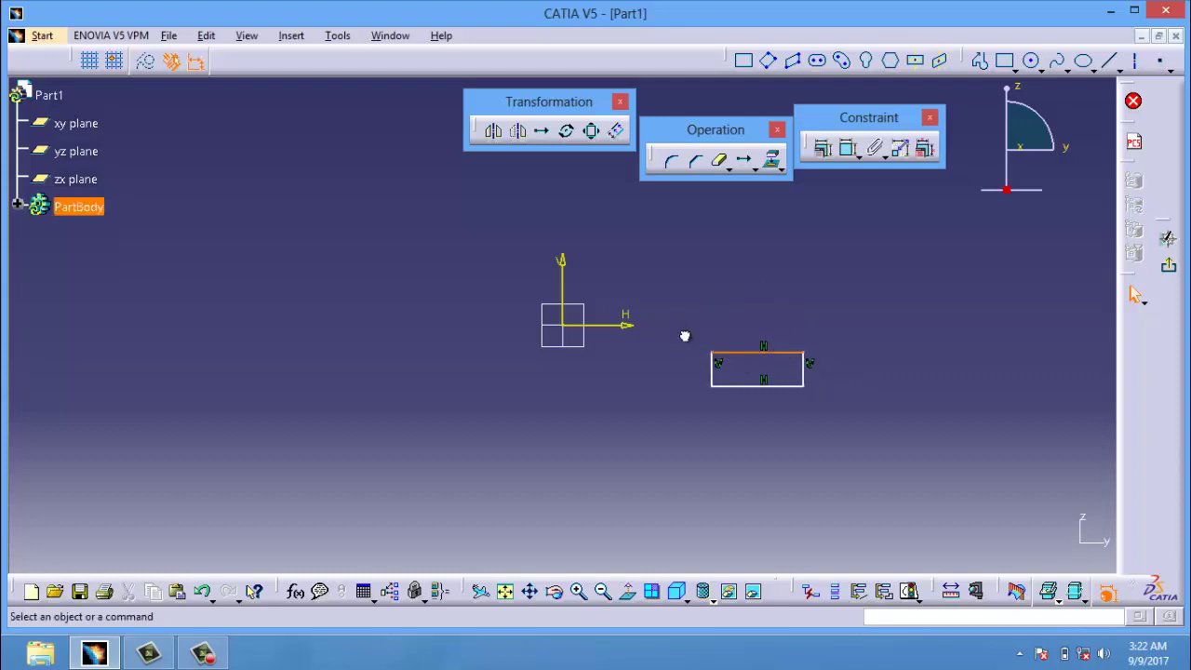
Step: Fix Together all rectangle elements and drag the rigid rectangle slightly right
key(ctrl+a)
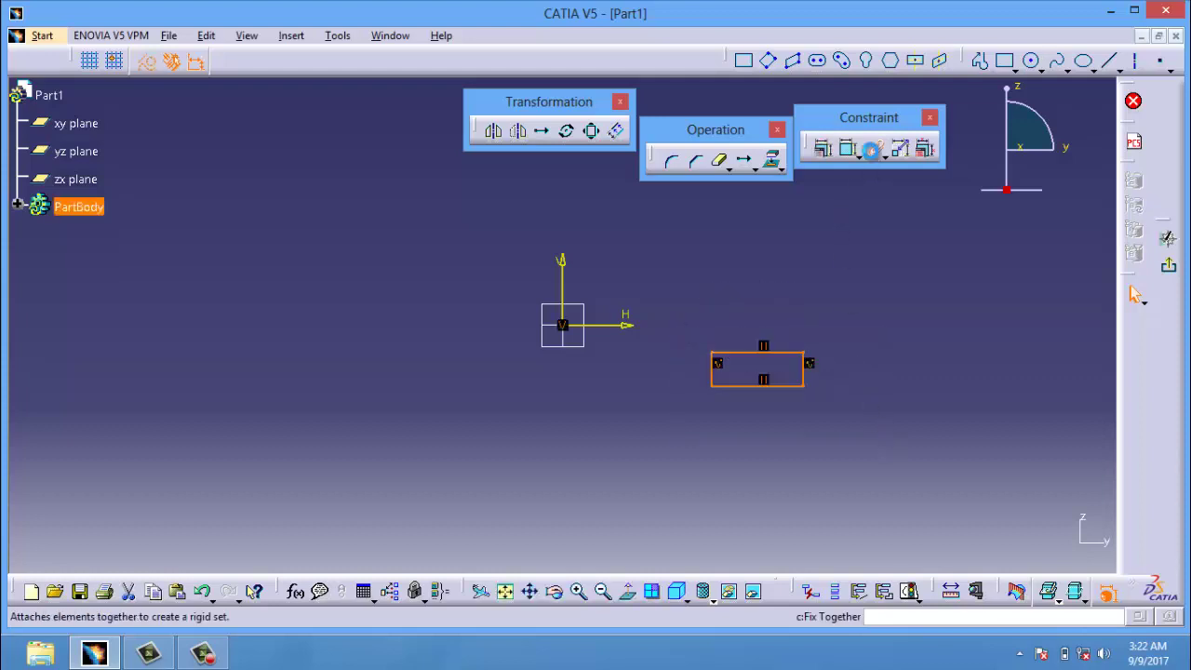
click(870, 150)
click(1001, 530)
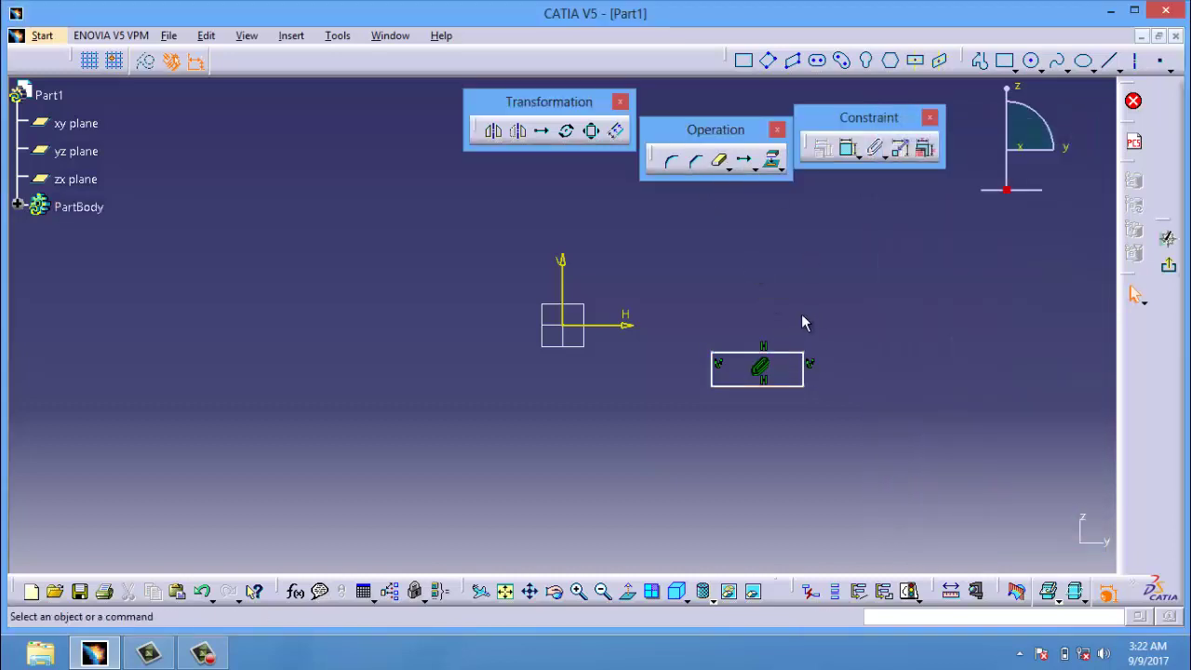
click(778, 353)
mouse_move(778, 352)
mouse_down()
mouse_move(784, 268)
mouse_move(839, 348)
mouse_up()
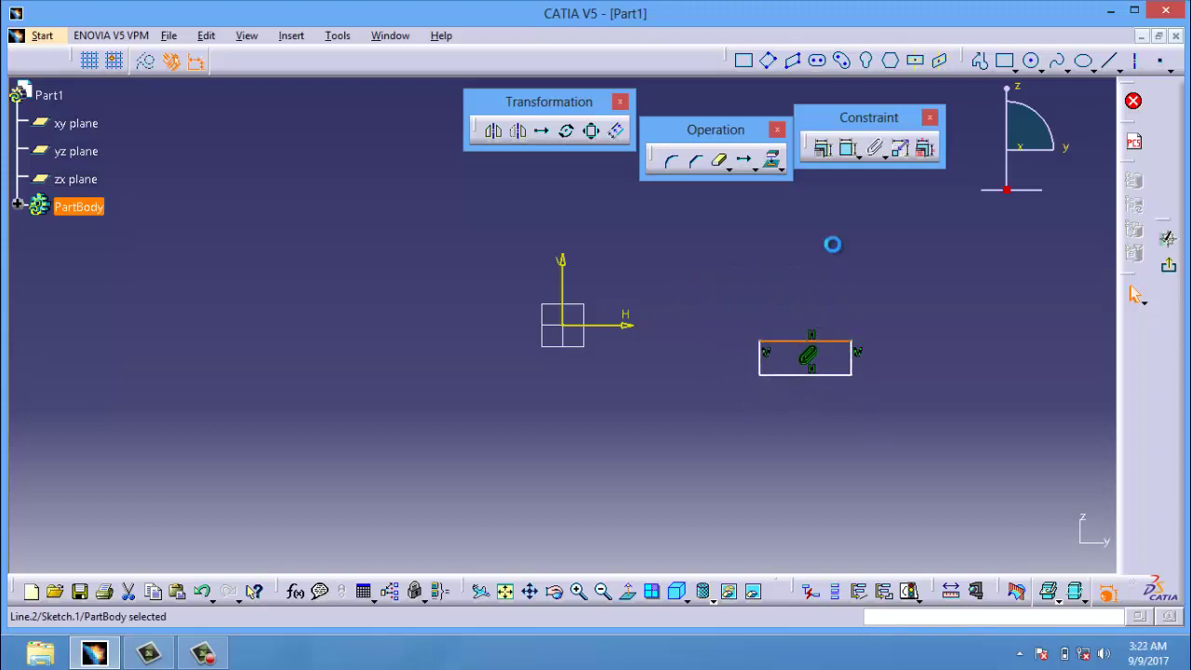
Step: Draw wide rectangles above and below the small rigid rectangle
click(743, 60)
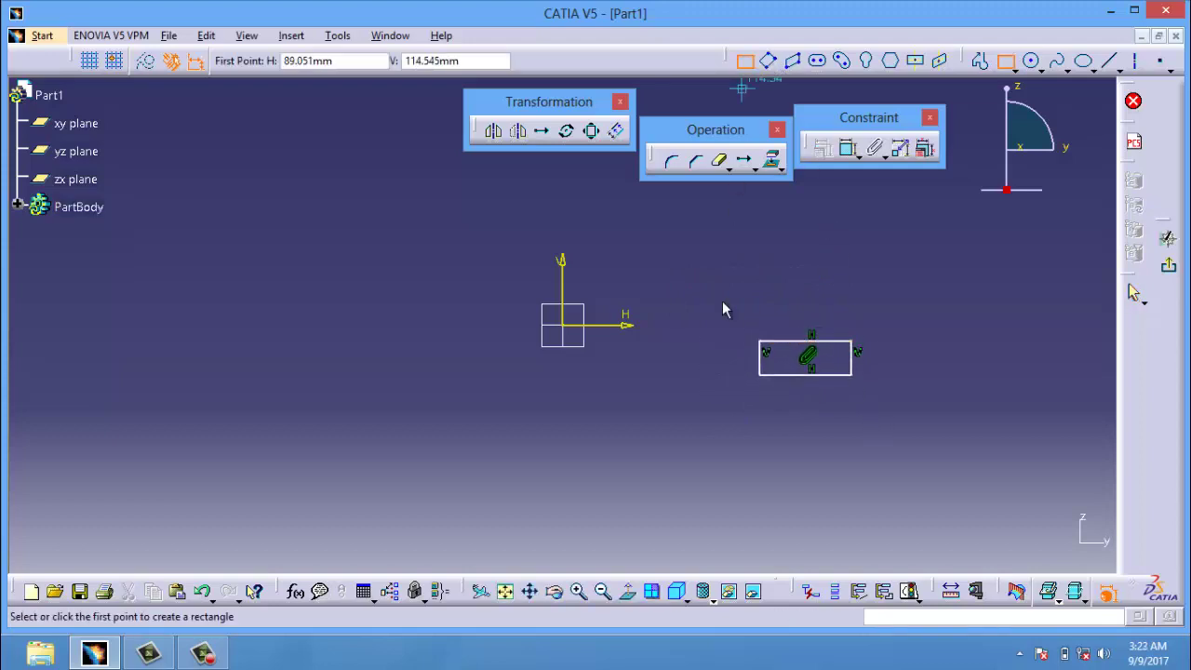
click(626, 240)
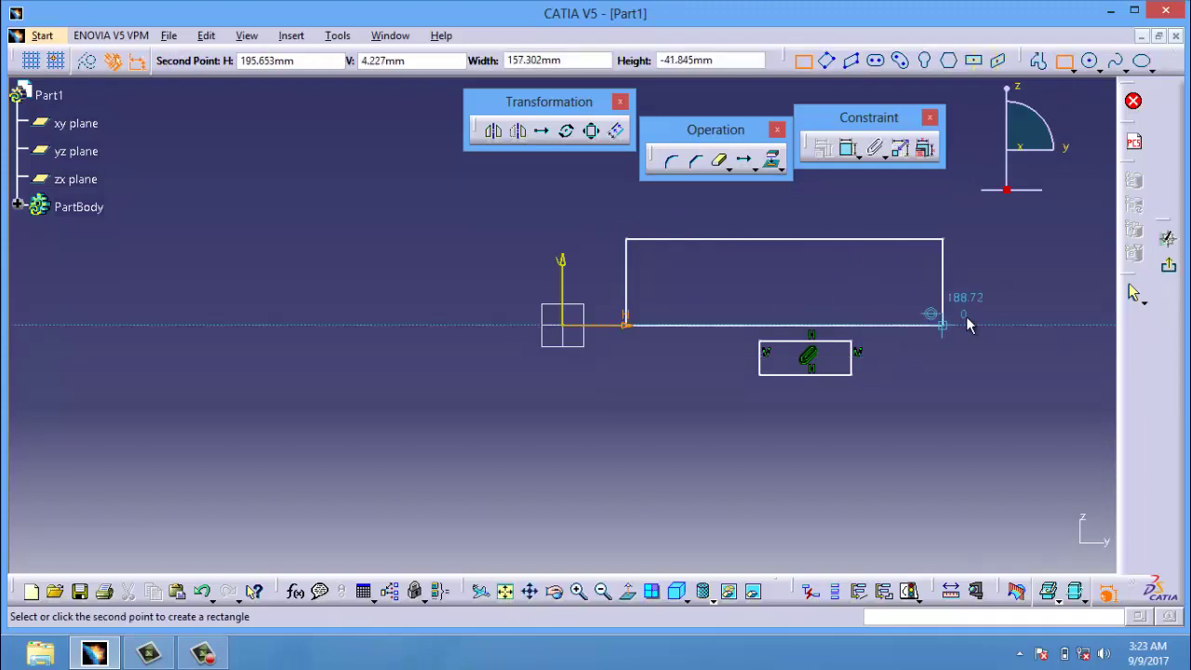
click(978, 339)
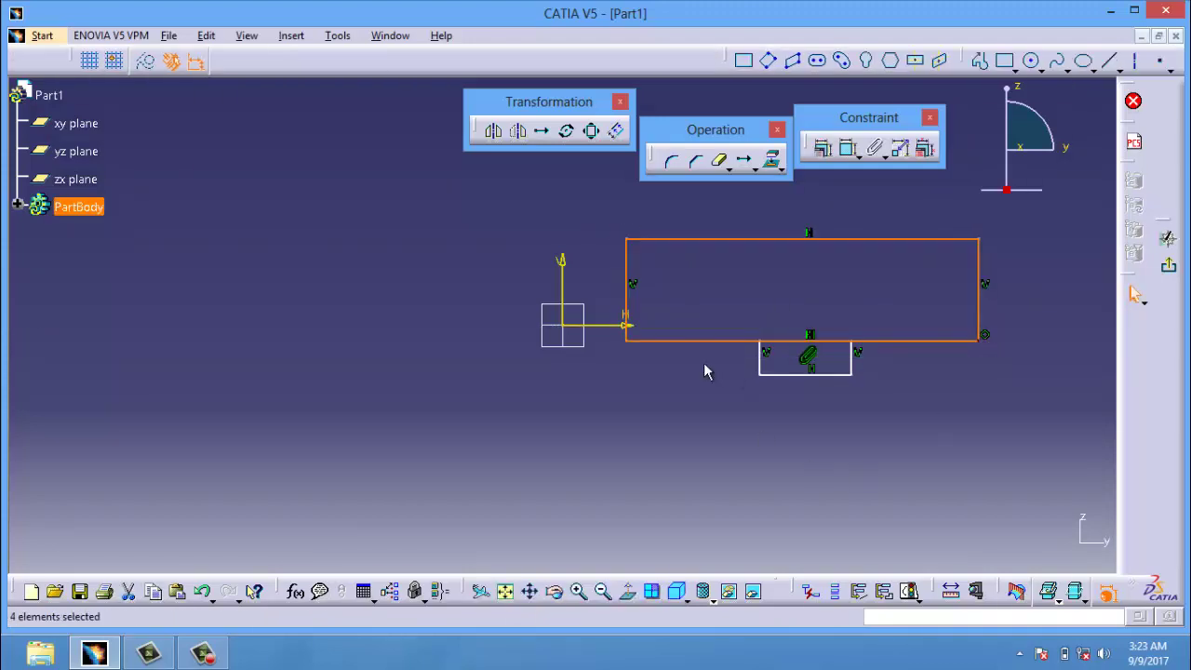
click(743, 61)
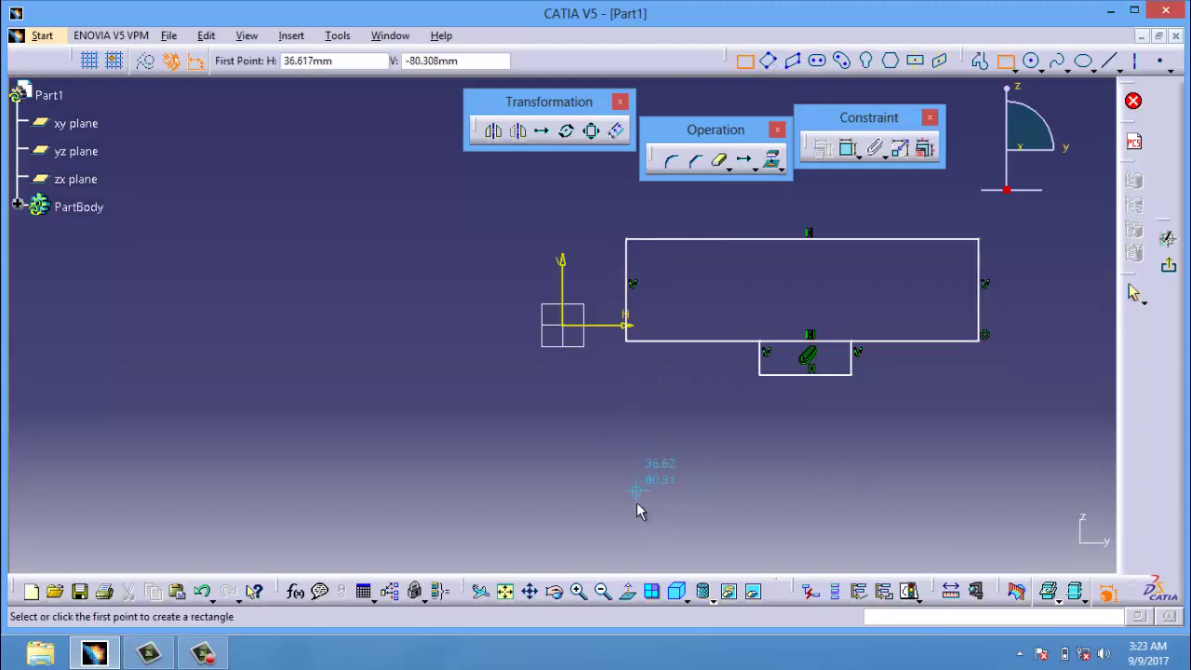
click(636, 503)
click(978, 376)
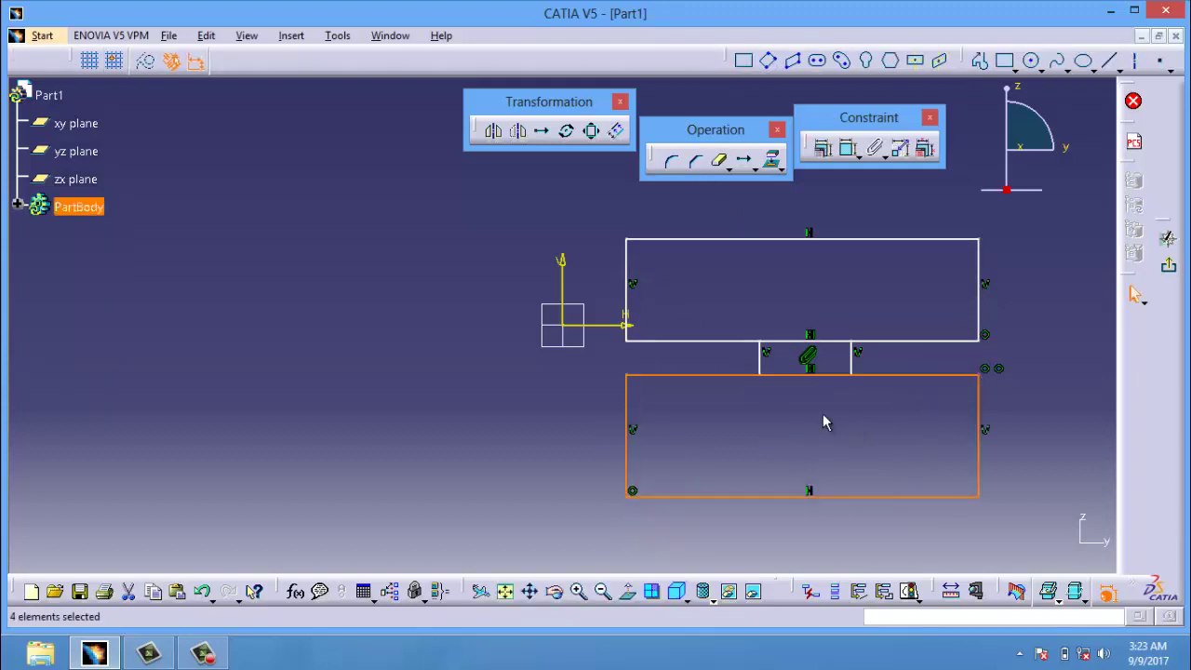
Step: Adjust the neck lines so the small rectangle fits between the wide ones
click(800, 262)
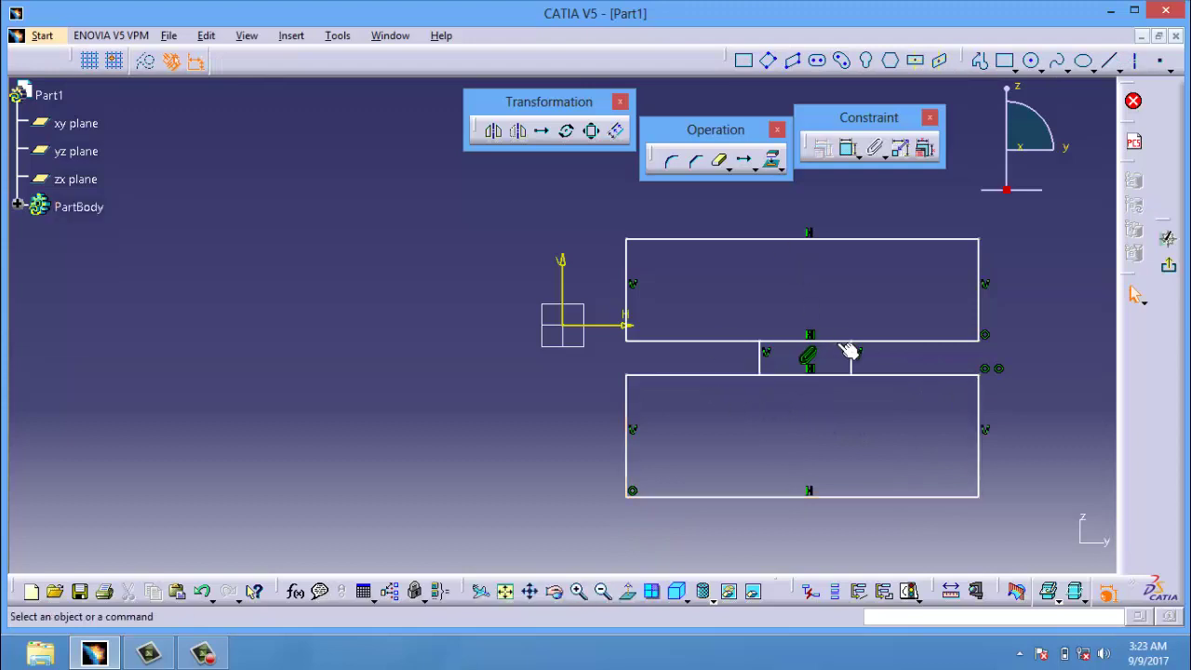
drag(847, 357, 784, 385)
drag(876, 384, 849, 367)
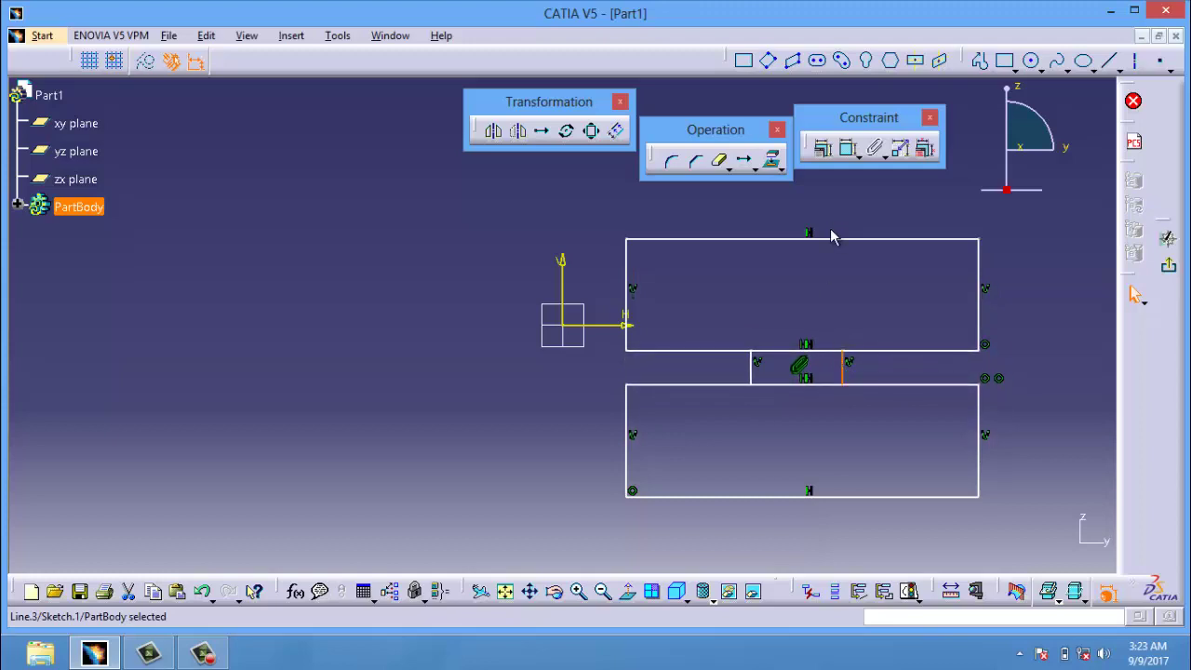
Step: Fix the upper rectangle's top edge via Constraints Defined in Dialog Box
click(829, 152)
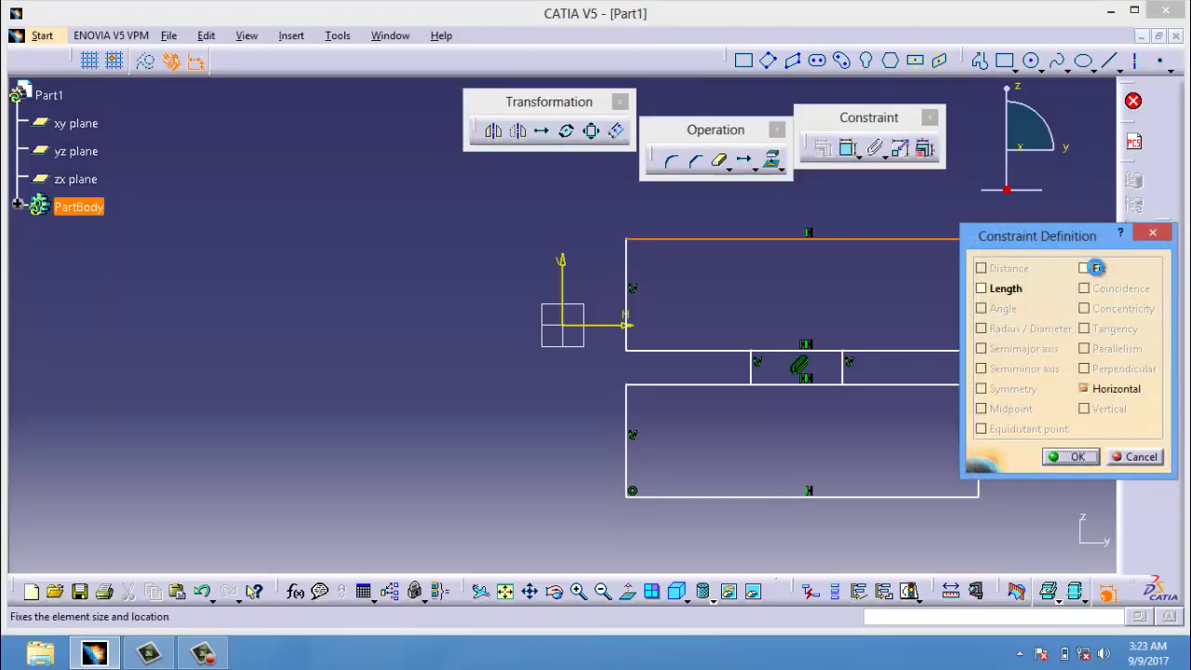
click(1096, 268)
click(1074, 457)
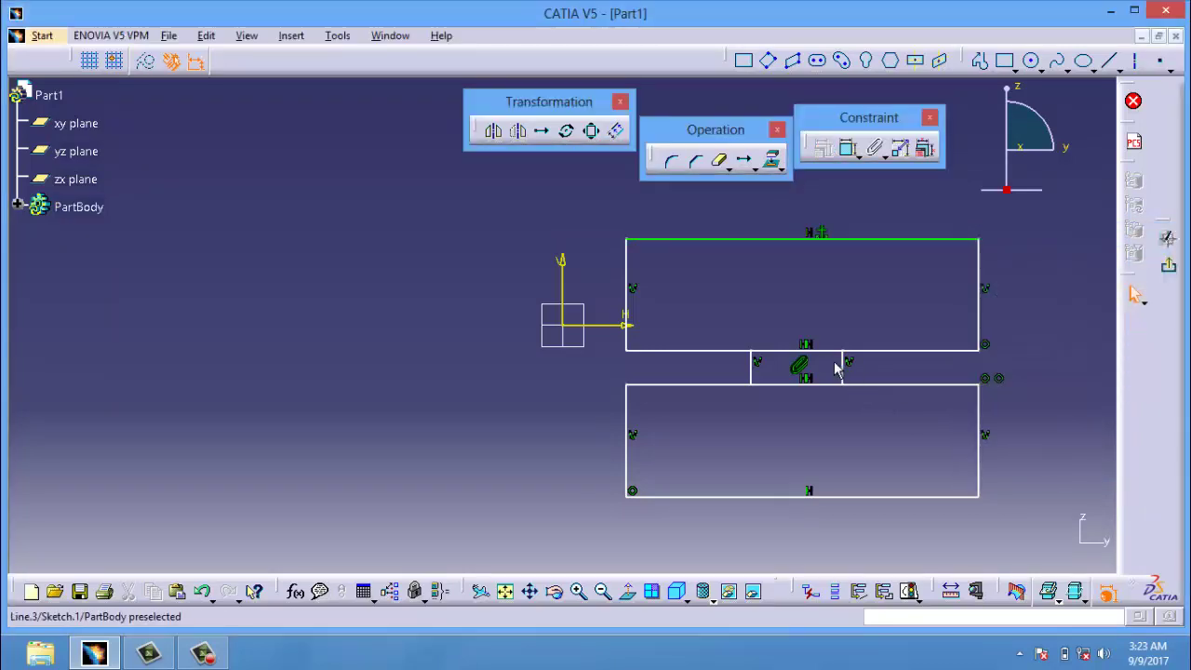
mouse_move(836, 367)
mouse_down()
mouse_move(887, 367)
mouse_move(839, 358)
mouse_up()
Step: Fix the lower rectangle's bottom edge, then drag the neck to test
click(852, 496)
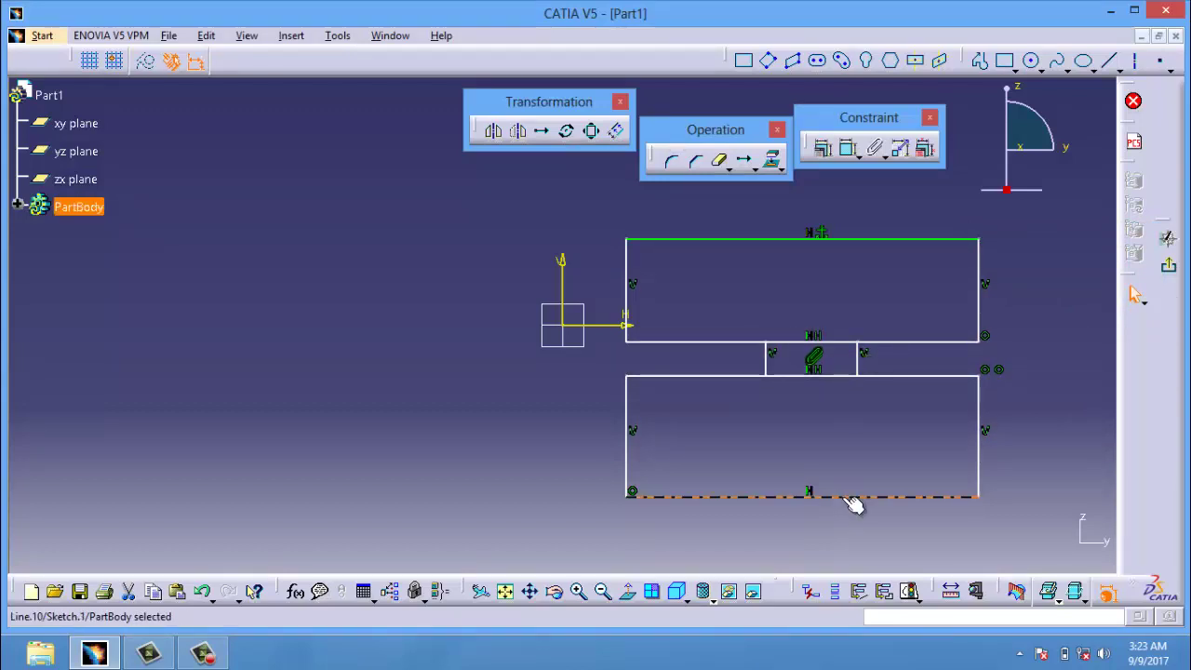
click(822, 148)
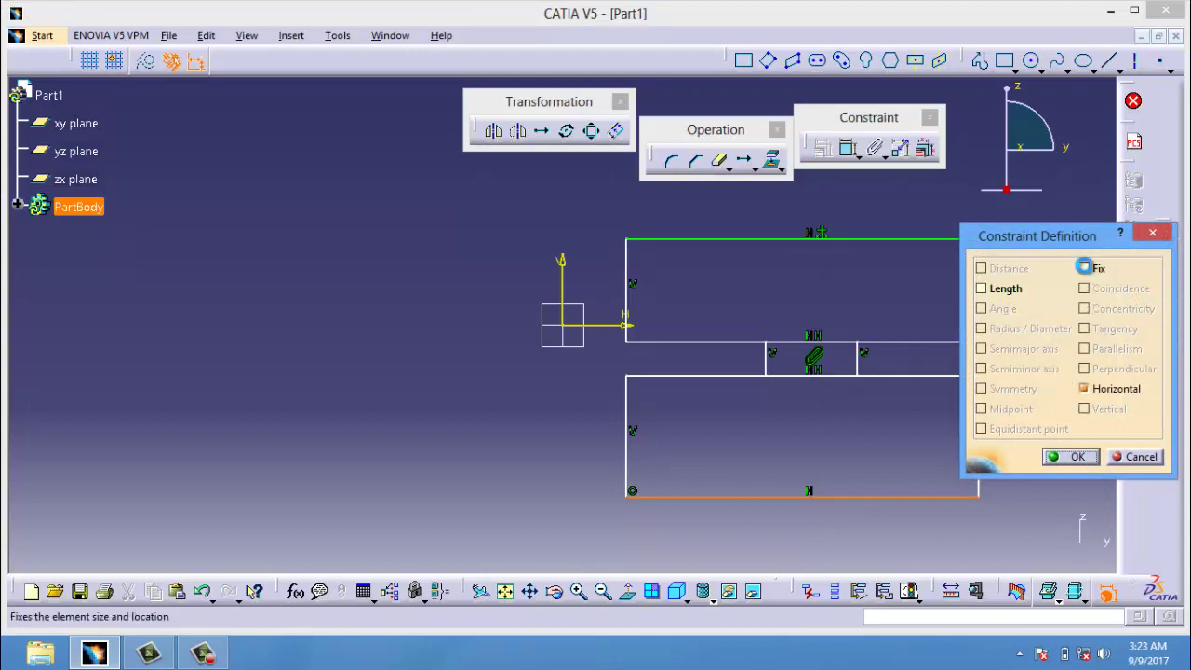
click(1084, 269)
click(1079, 455)
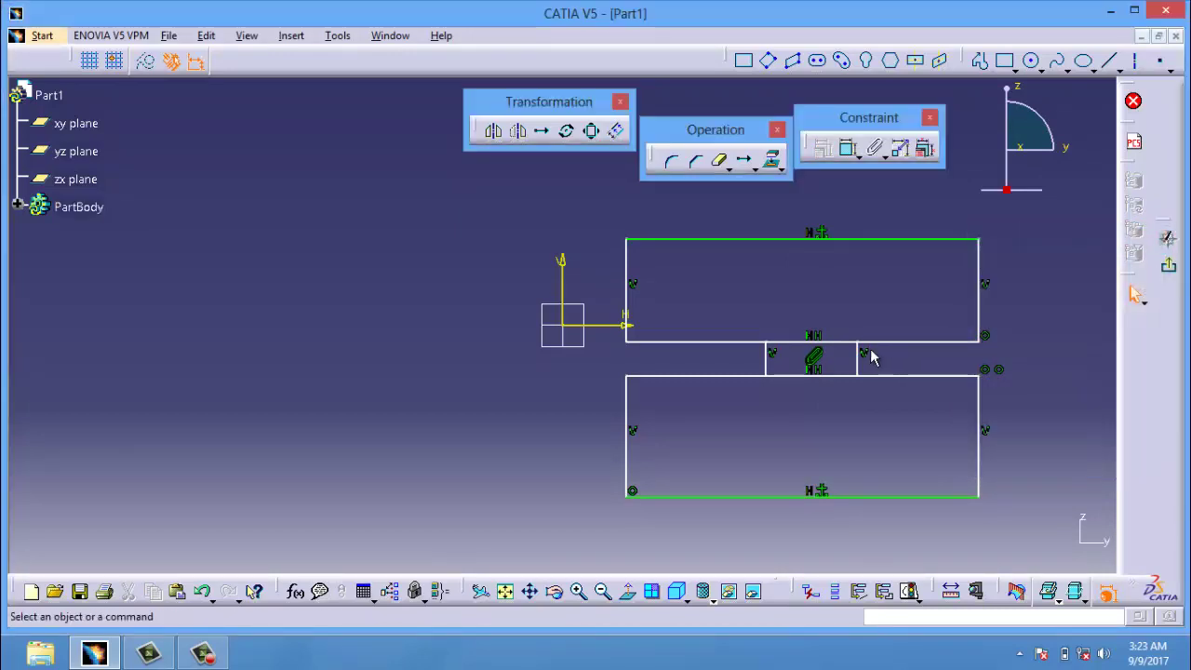
mouse_move(784, 357)
mouse_down()
mouse_move(805, 367)
mouse_move(733, 364)
mouse_move(892, 342)
mouse_move(855, 348)
mouse_up()
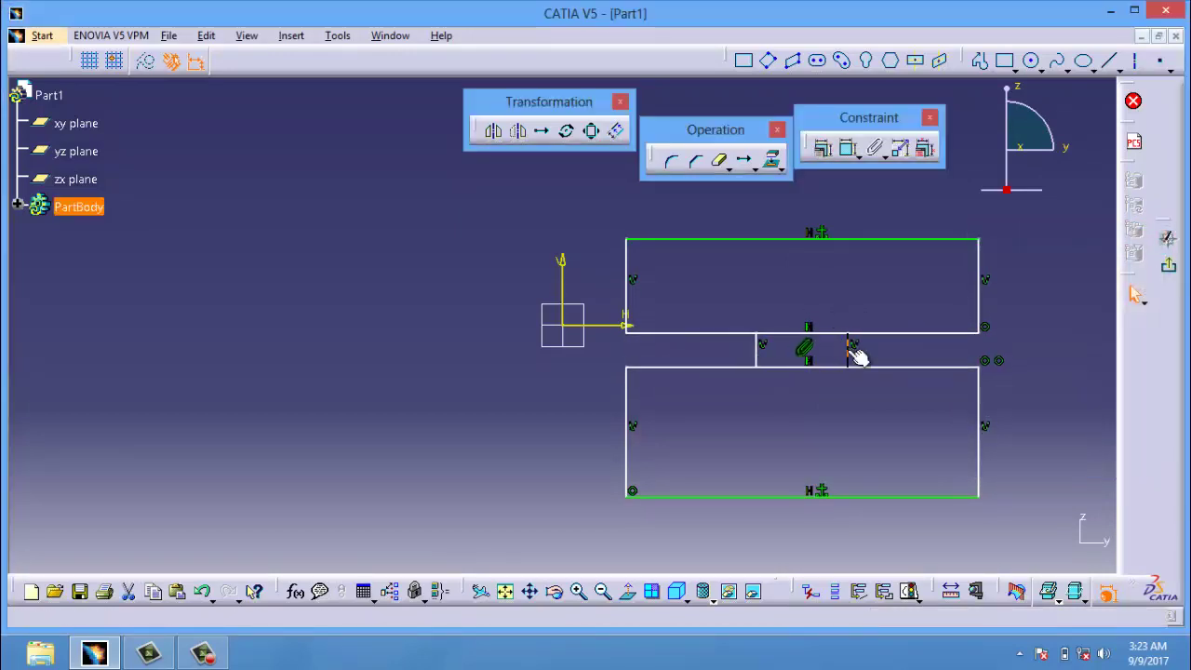
Step: Add a 45.649 length dimension to the upper rectangle's right edge, then drag the neck to the rectangles' left end
click(849, 149)
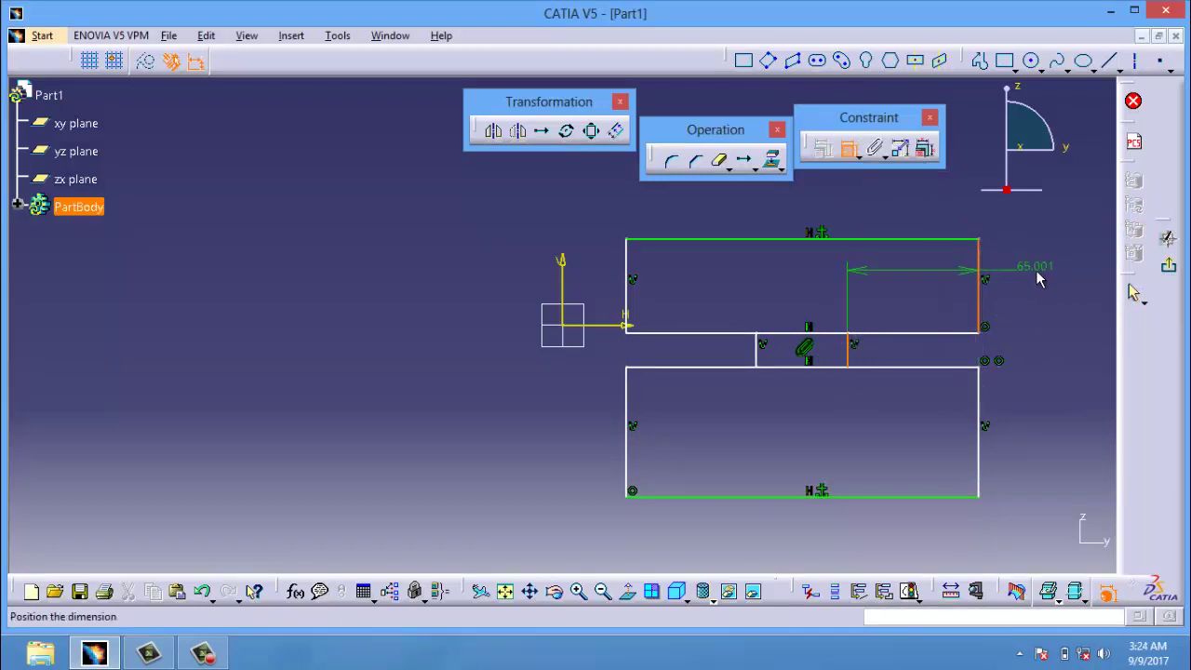
key(Escape)
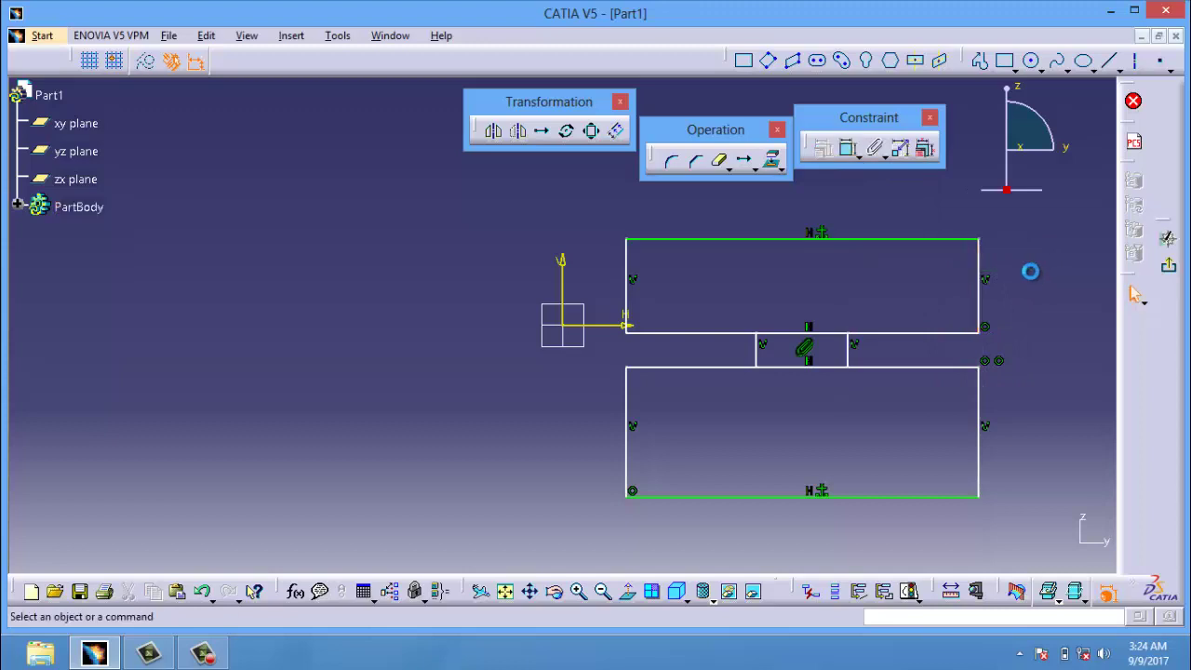
click(977, 267)
click(849, 151)
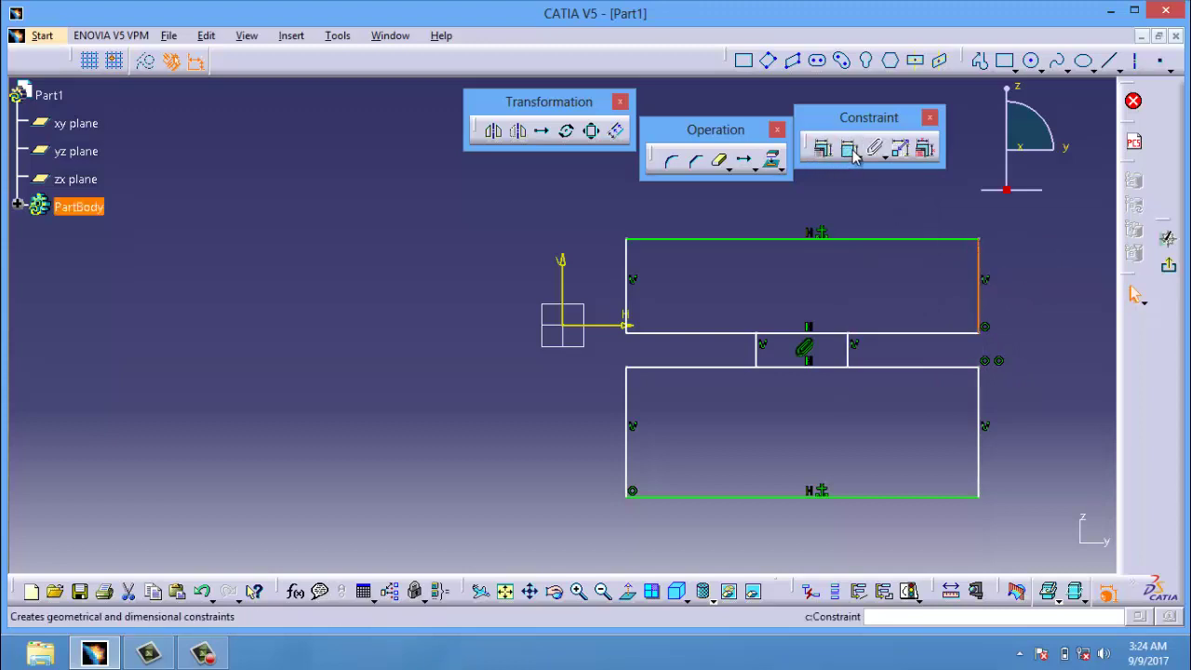
click(1042, 316)
mouse_move(1043, 416)
mouse_down()
mouse_move(933, 404)
mouse_move(852, 346)
mouse_move(803, 341)
mouse_move(776, 369)
mouse_move(679, 409)
mouse_move(888, 409)
mouse_move(729, 412)
mouse_up()
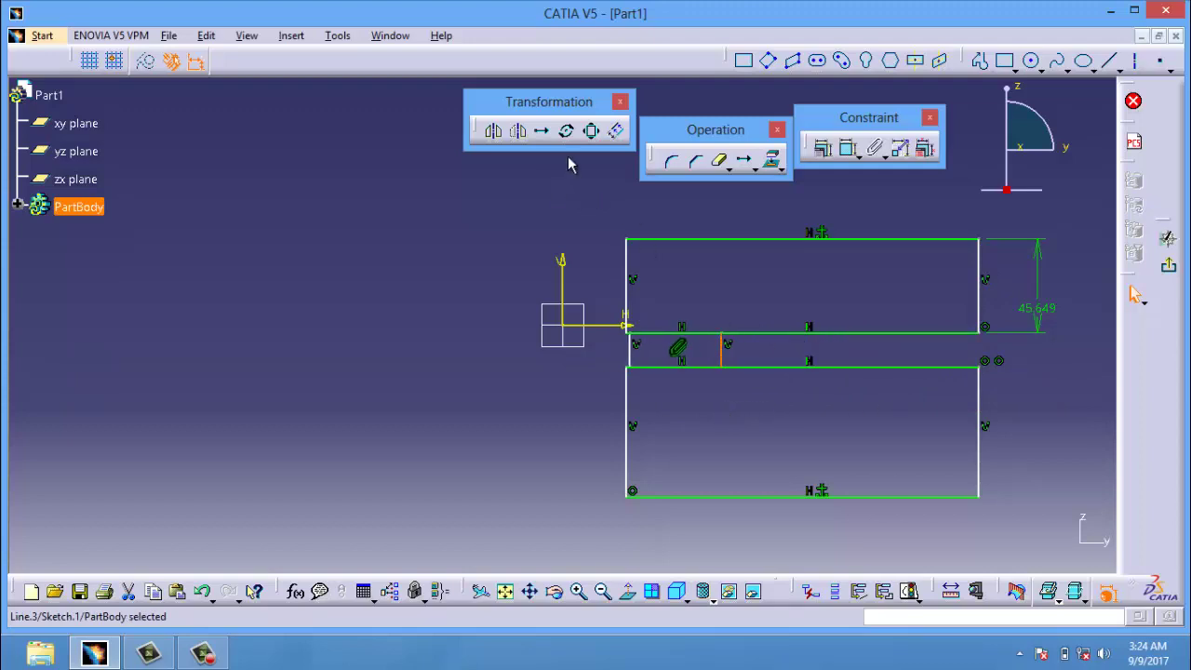
Step: Draw an elongated slot from the neck up to the upper left
click(817, 61)
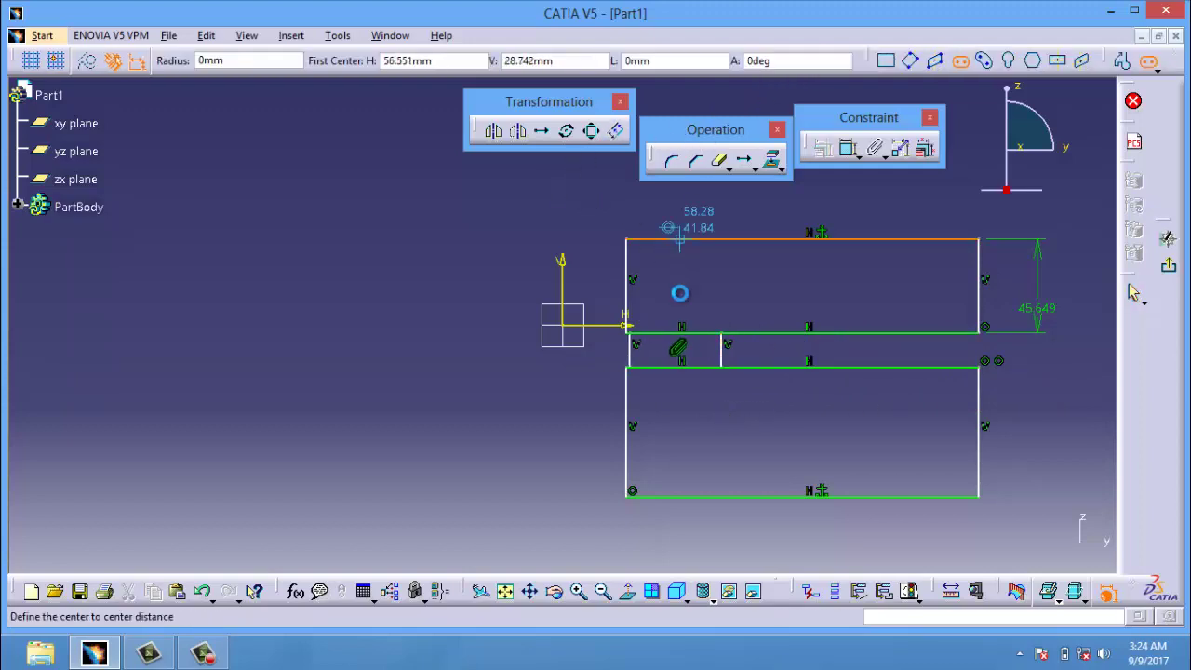
click(640, 356)
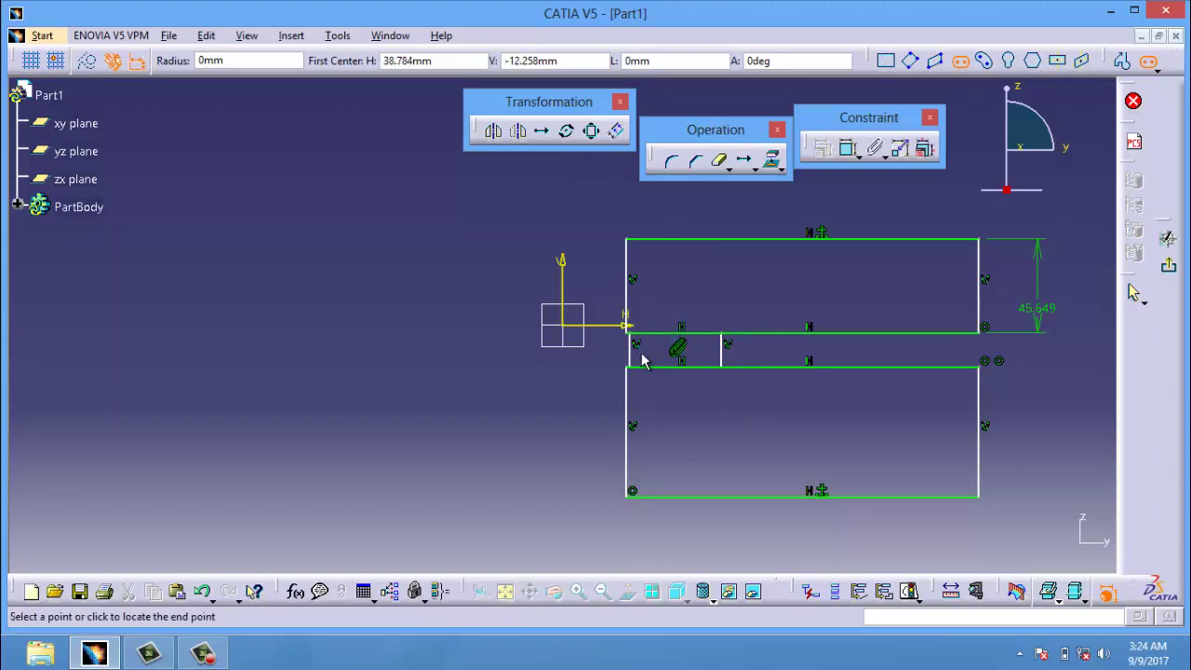
click(467, 220)
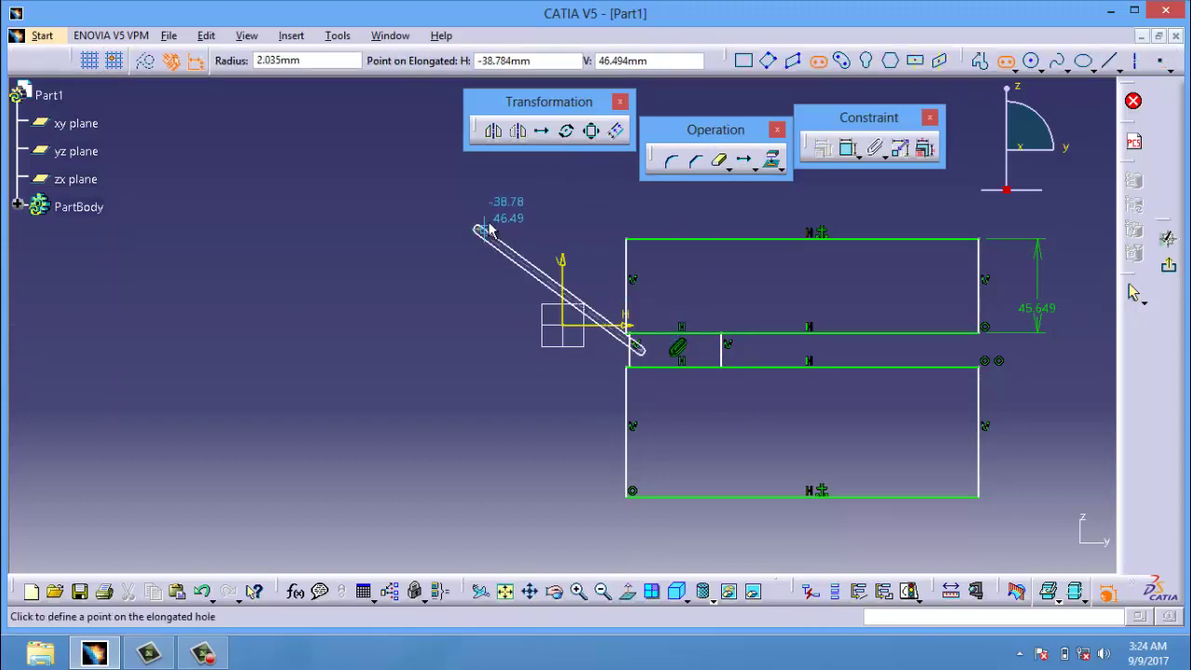
click(486, 222)
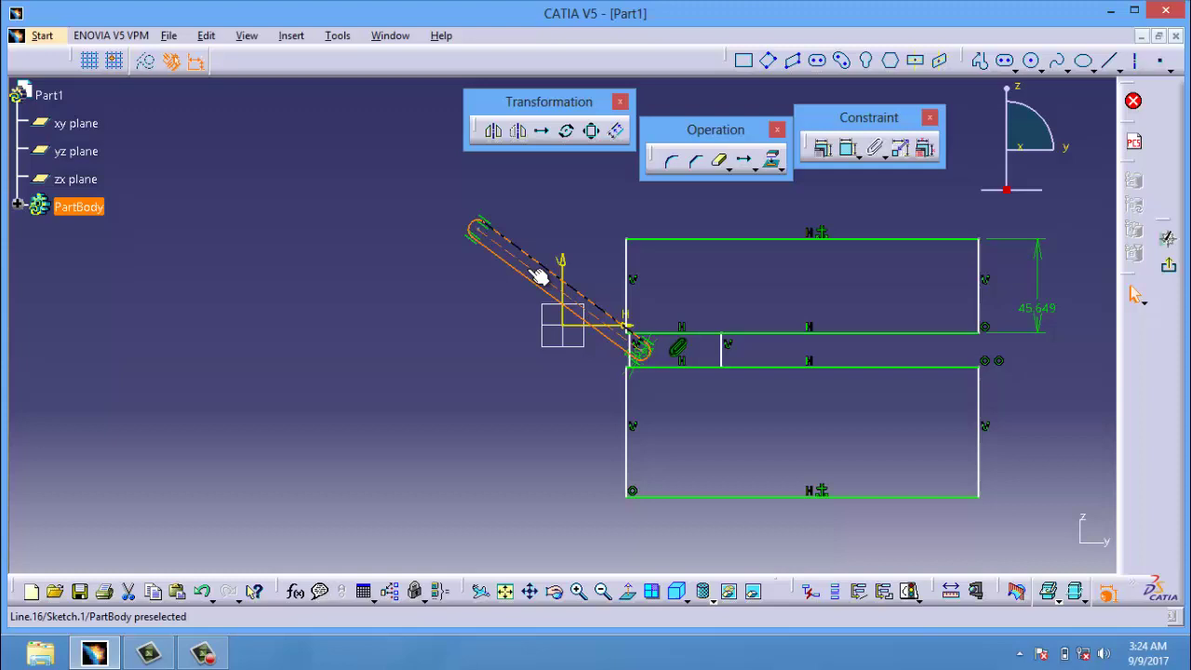
click(450, 264)
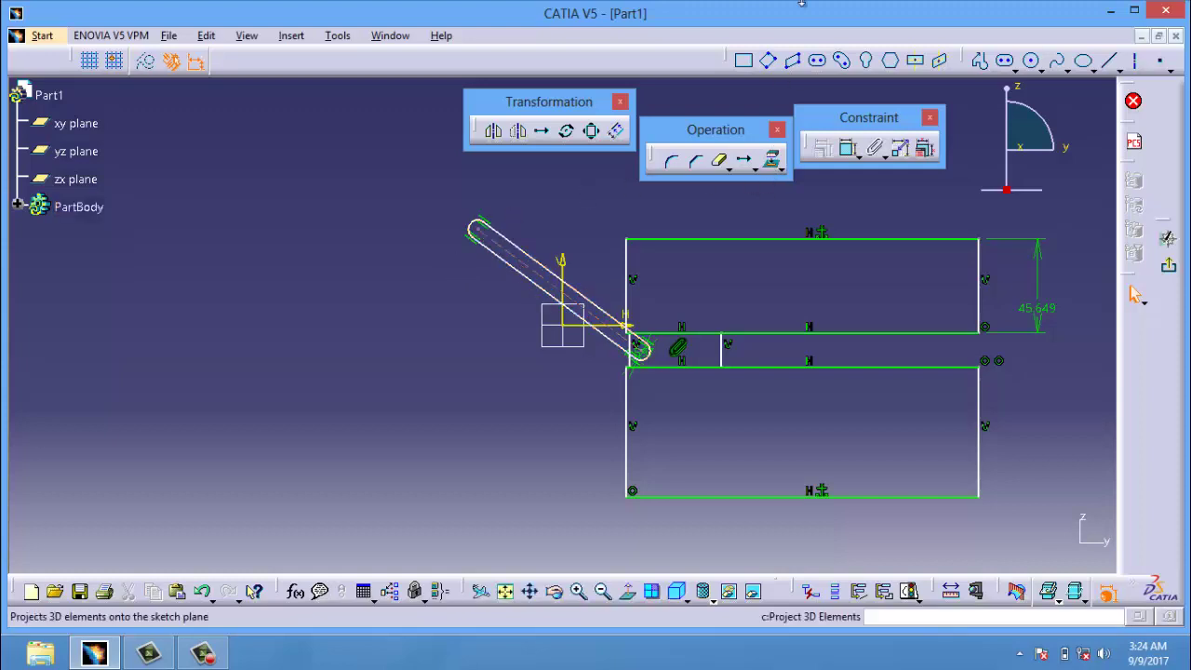
Step: Draw a second elongated slot hanging down from the first slot's top end, then drag a link end to test it
click(819, 63)
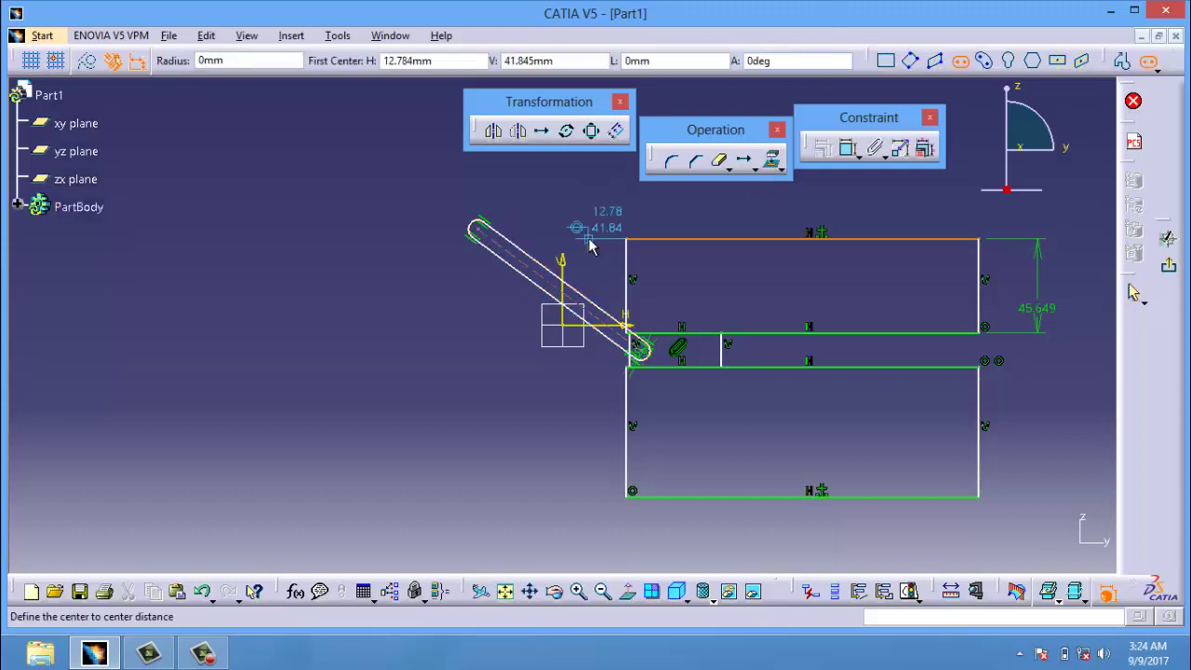
click(479, 228)
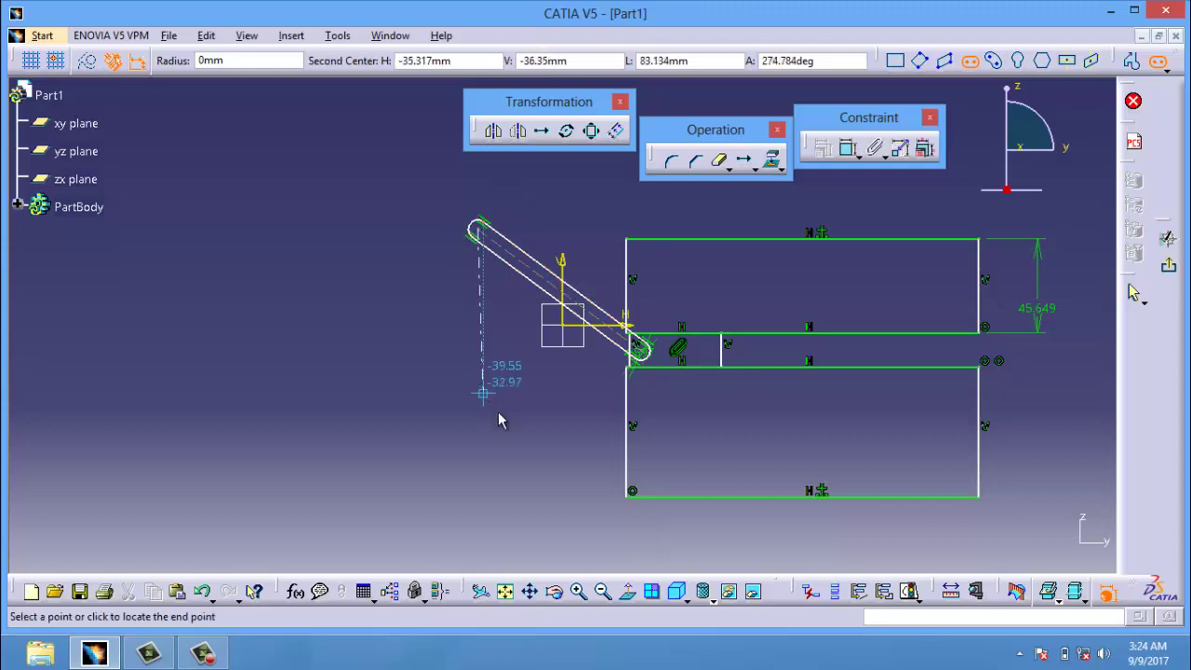
click(468, 360)
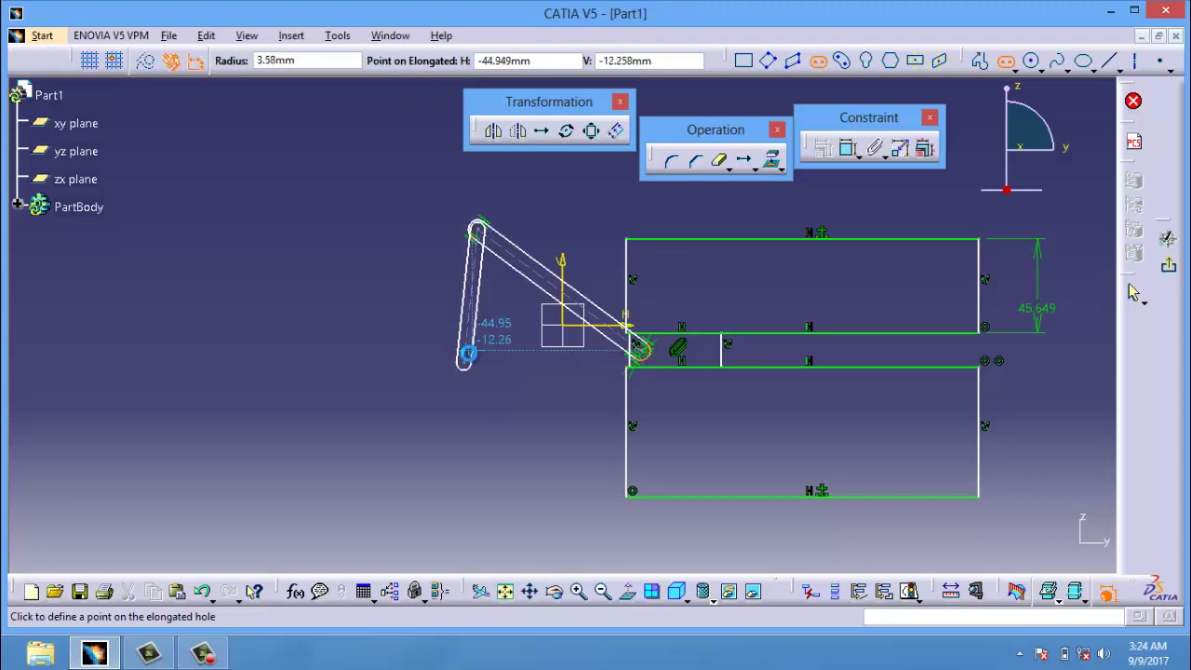
click(478, 362)
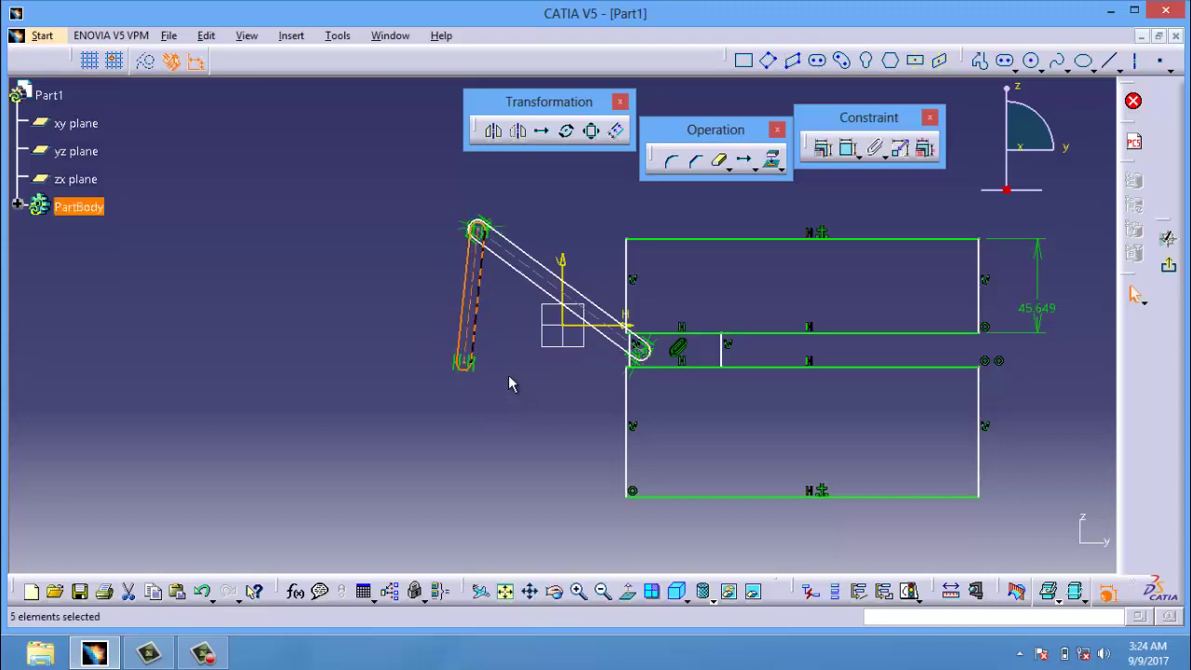
click(509, 227)
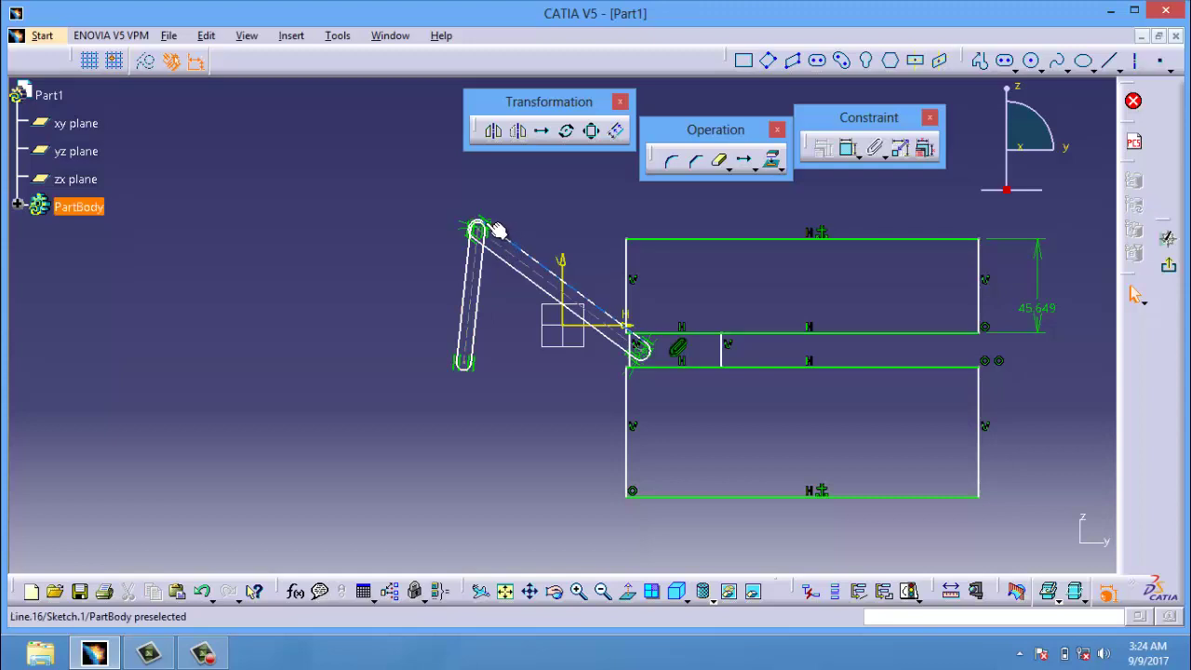
mouse_move(477, 231)
mouse_down()
mouse_move(505, 287)
mouse_move(516, 231)
mouse_move(477, 230)
mouse_up()
click(558, 244)
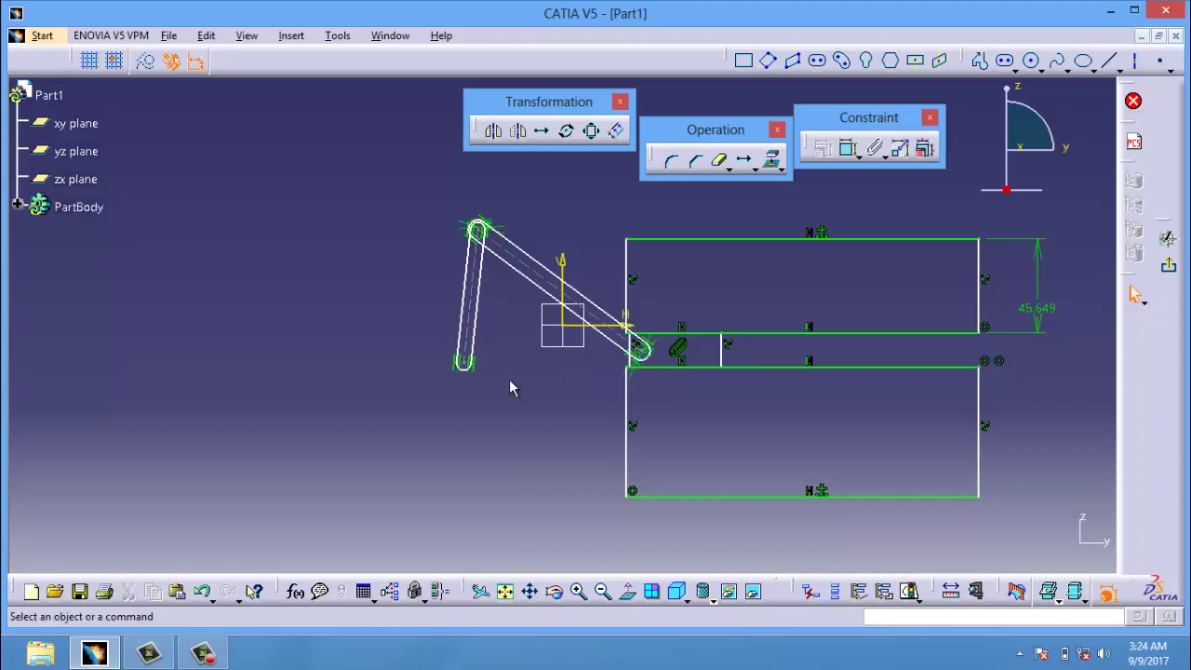
Step: Fix the point at the lower link's bottom end in place
click(463, 362)
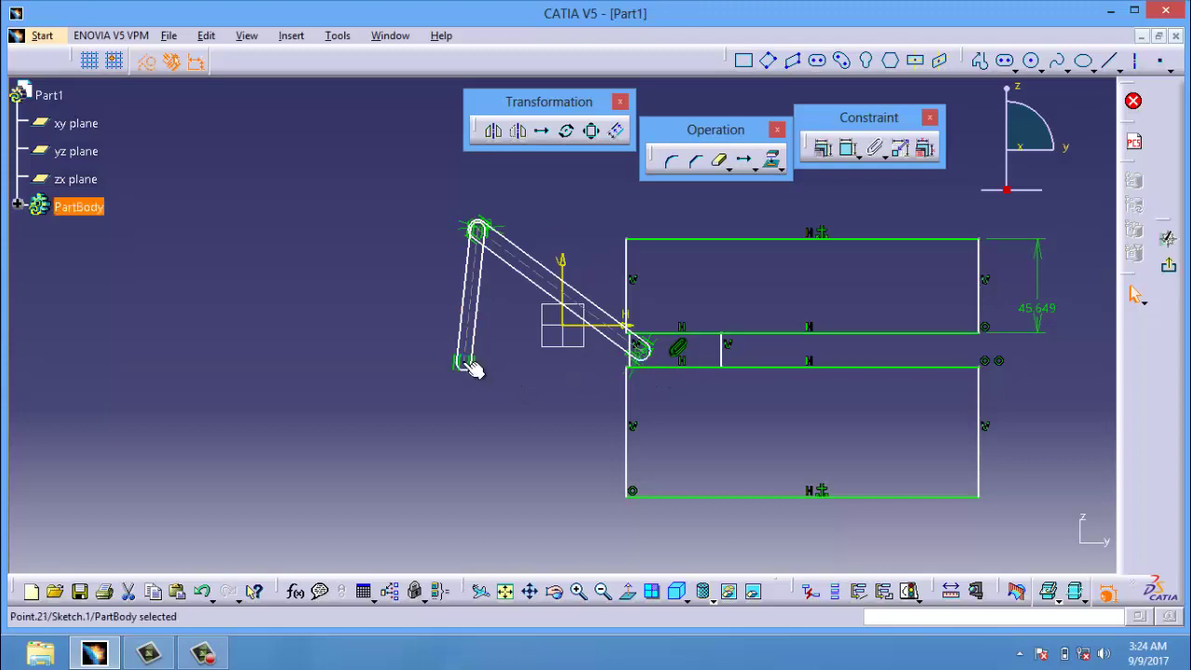
click(823, 151)
click(1084, 267)
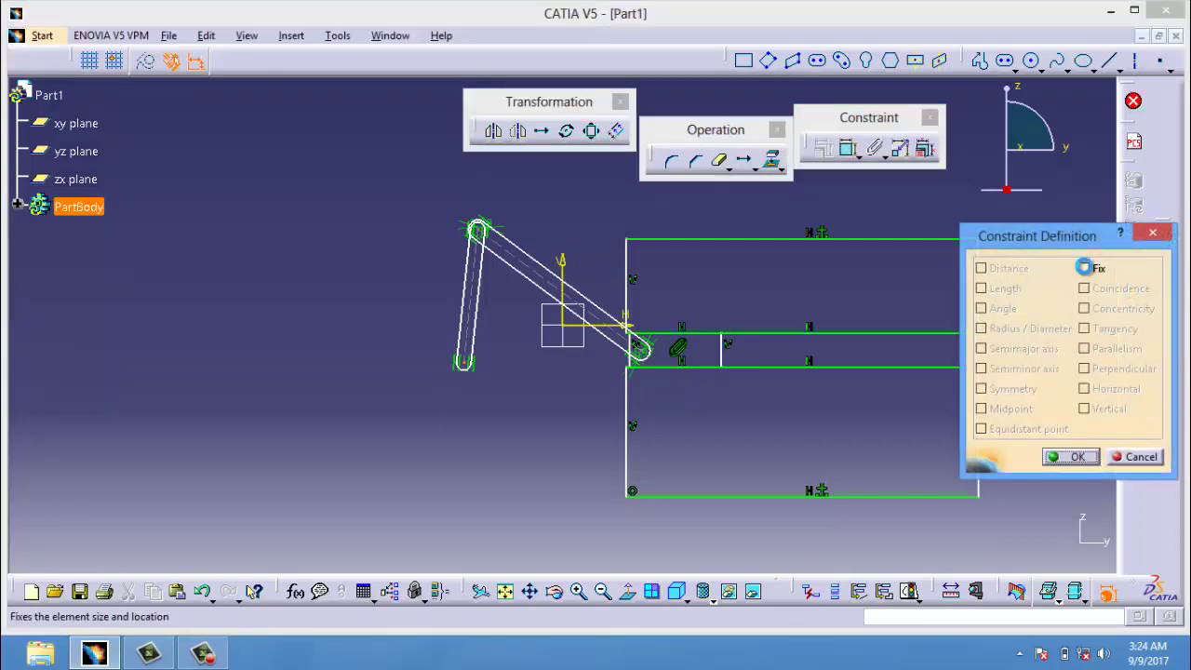
click(1074, 457)
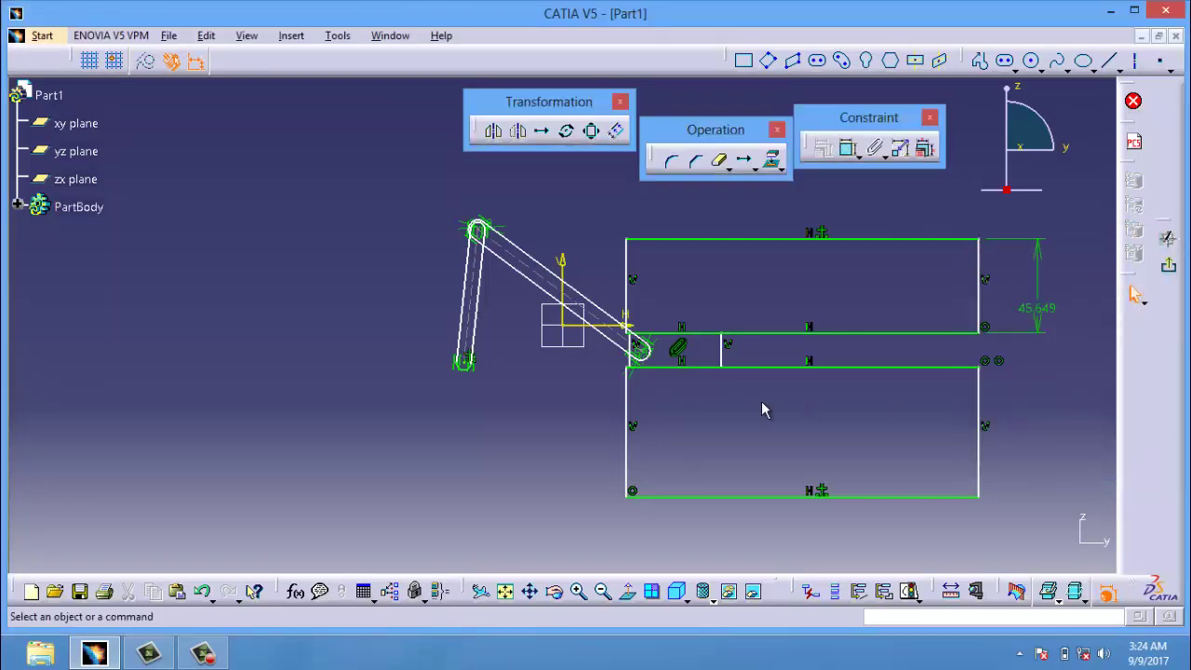
Step: Fix the slider rectangle and Point.15 together, then drag the slider and upper pivot to test
click(689, 354)
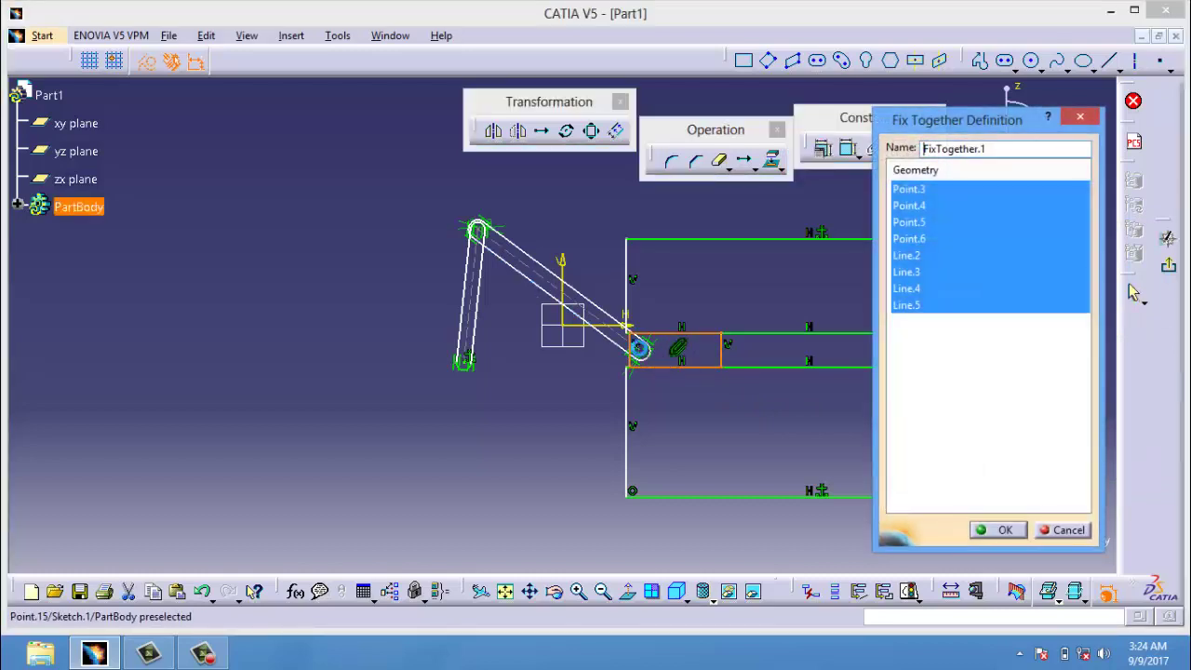
click(639, 348)
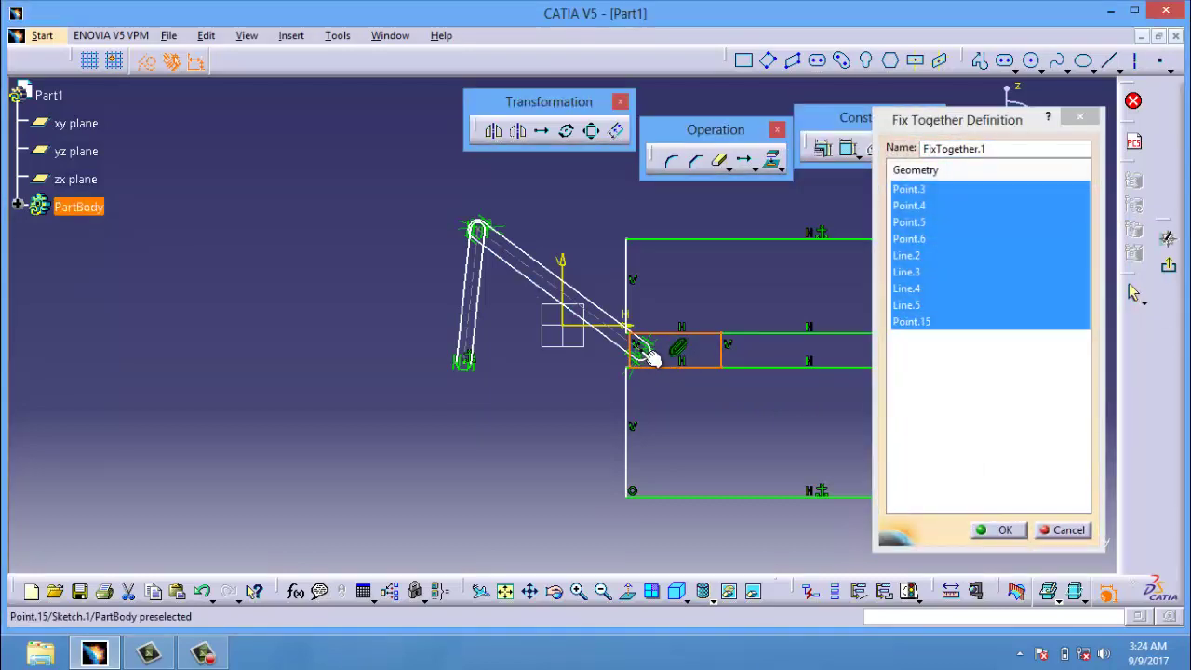
click(982, 529)
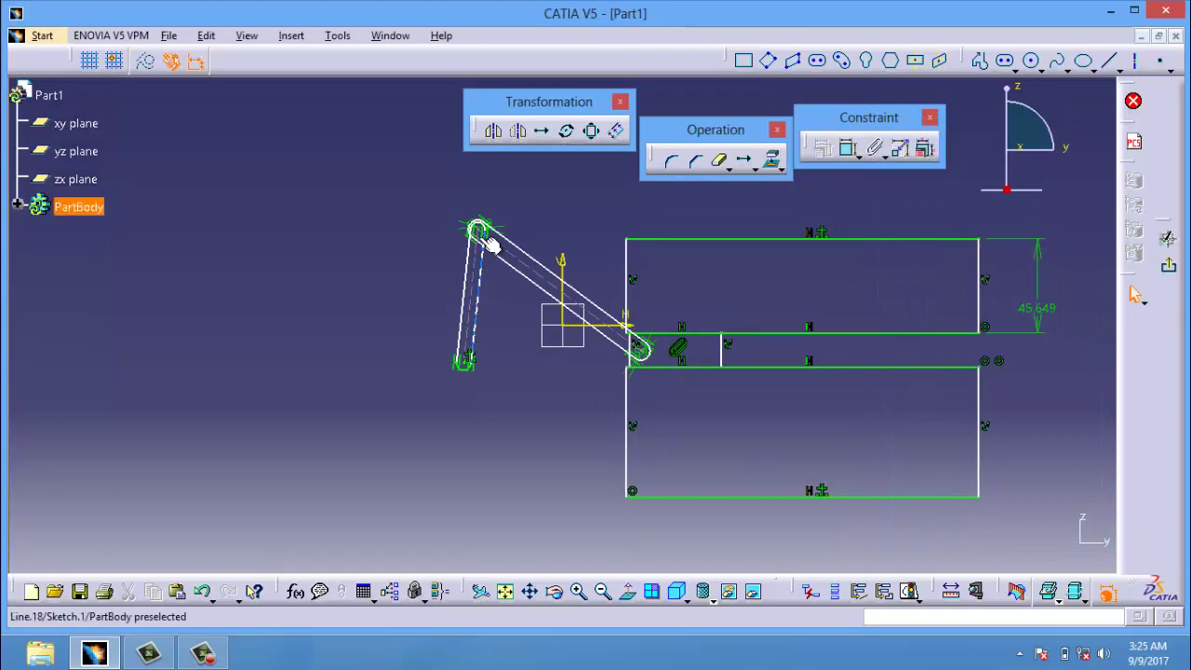
mouse_move(477, 234)
mouse_down()
mouse_move(550, 369)
mouse_move(392, 367)
mouse_move(472, 212)
mouse_move(532, 303)
mouse_move(538, 271)
mouse_up()
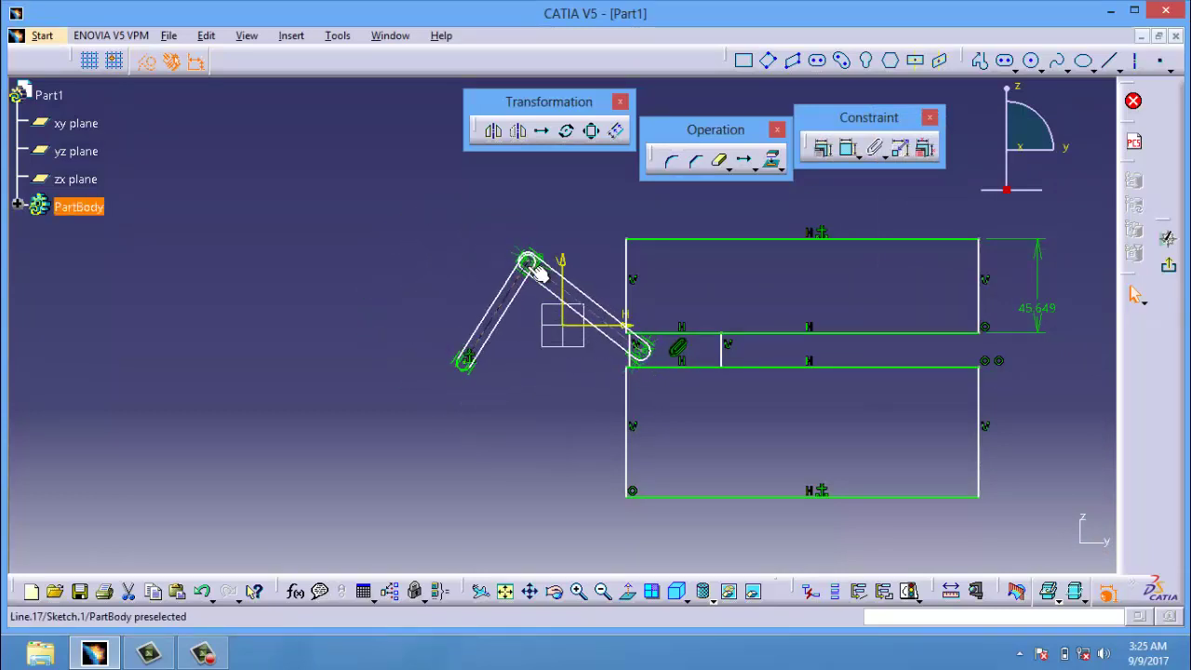
click(686, 351)
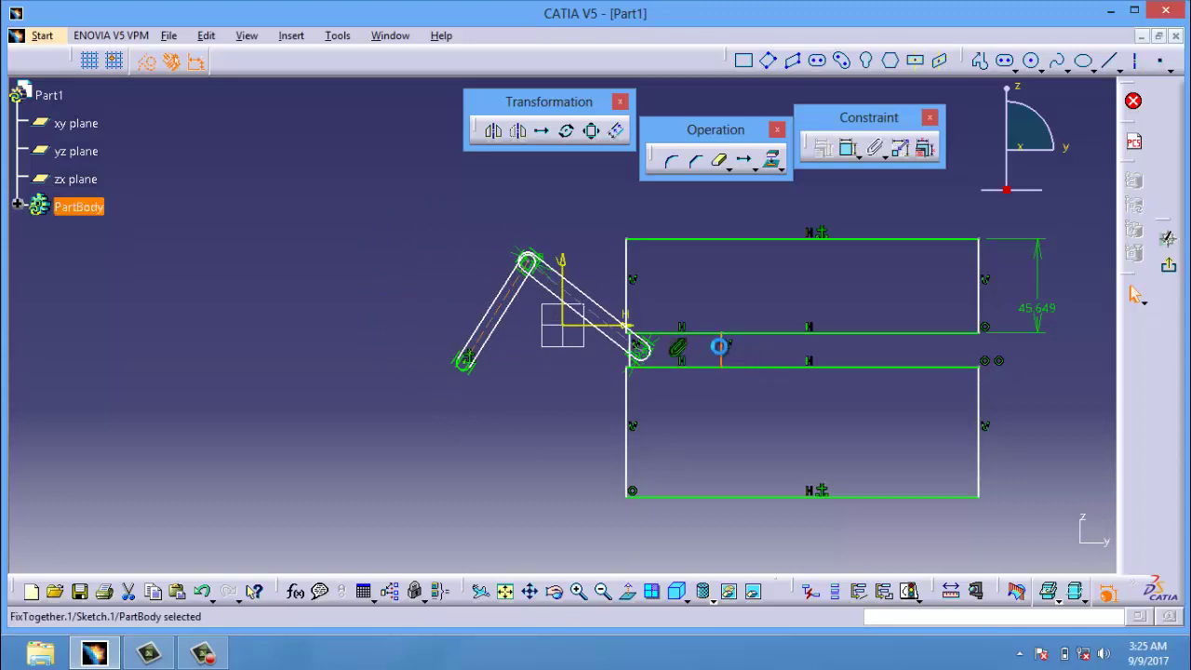
mouse_move(717, 346)
mouse_down()
mouse_move(647, 370)
mouse_move(865, 384)
mouse_move(680, 356)
mouse_up()
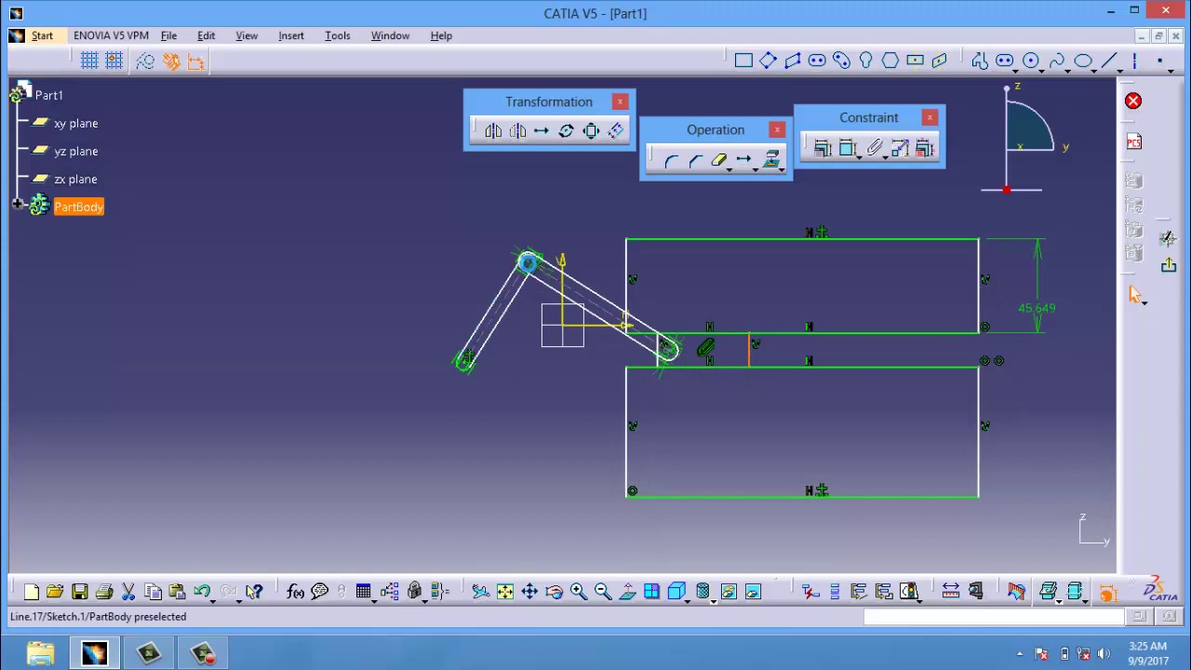
drag(528, 263, 534, 223)
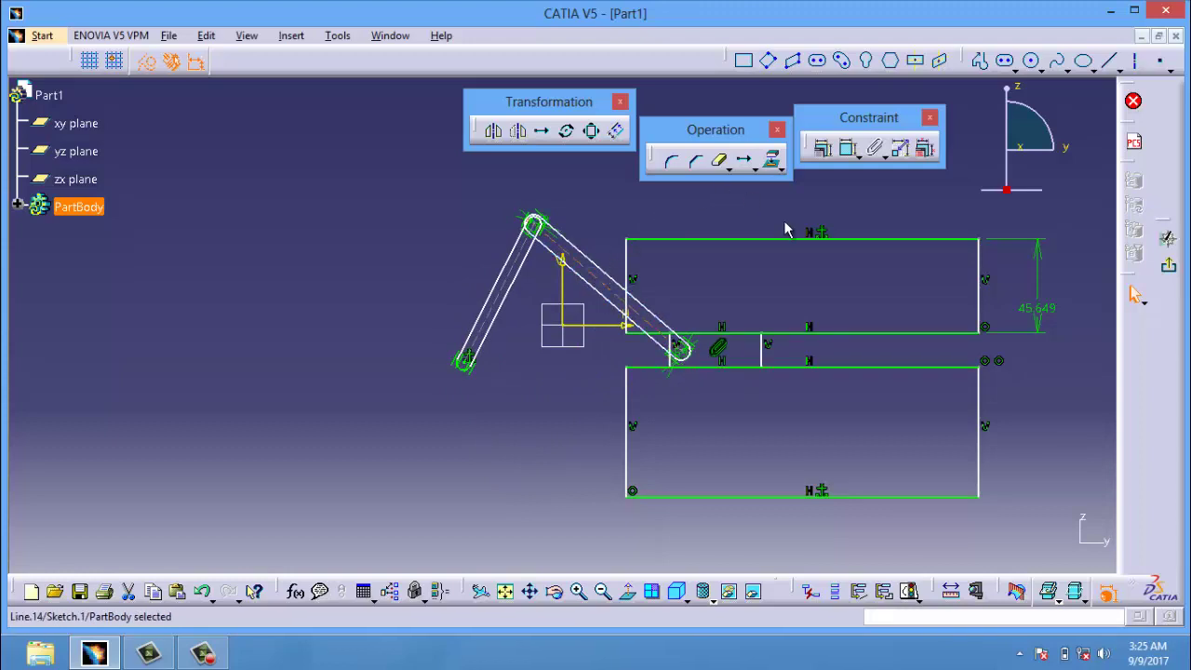
Step: Dimension the connecting rod at 95.413 and swing the crank around its pivot
click(847, 149)
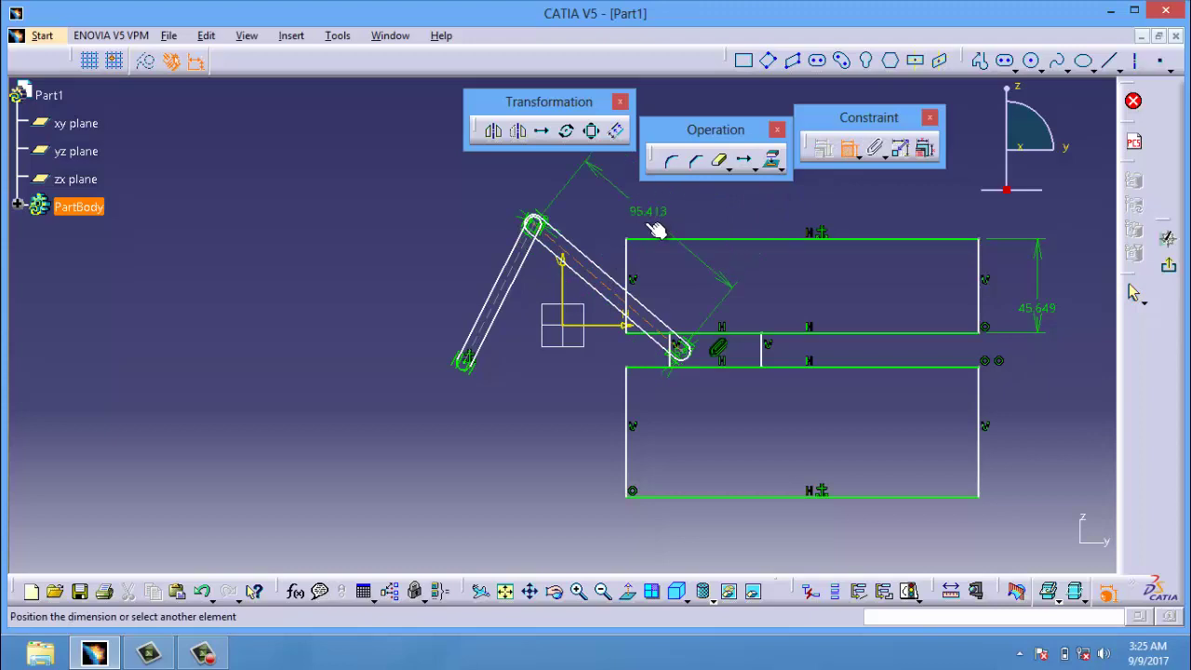
click(645, 225)
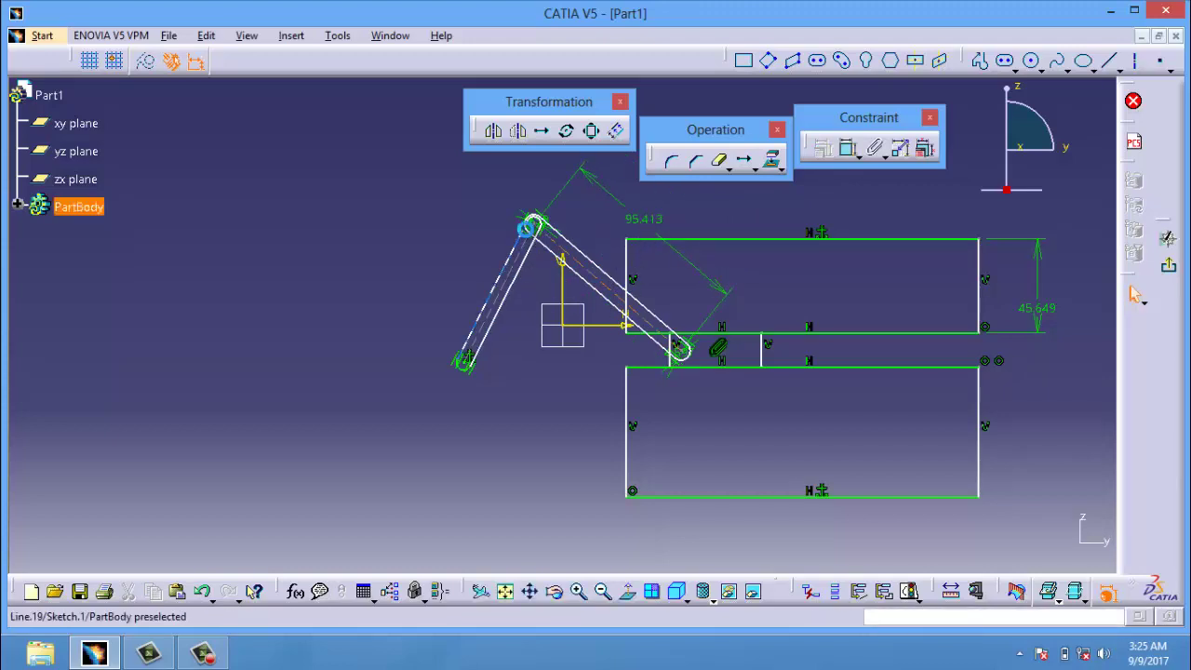
mouse_move(531, 227)
mouse_down()
mouse_move(566, 266)
mouse_move(553, 349)
mouse_move(466, 414)
mouse_move(499, 380)
mouse_move(415, 316)
mouse_move(558, 377)
mouse_move(444, 245)
mouse_move(505, 217)
mouse_up()
Step: Set the crank length to 33 and rotate the crank to check the linkage
click(848, 148)
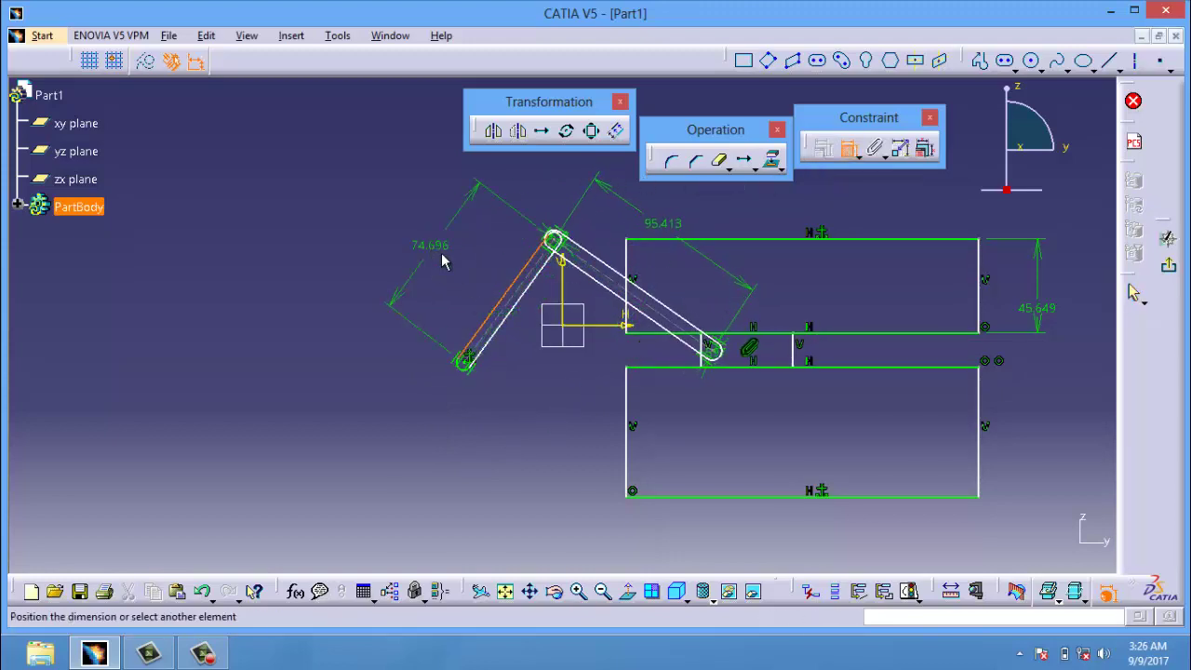
click(441, 256)
double_click(443, 252)
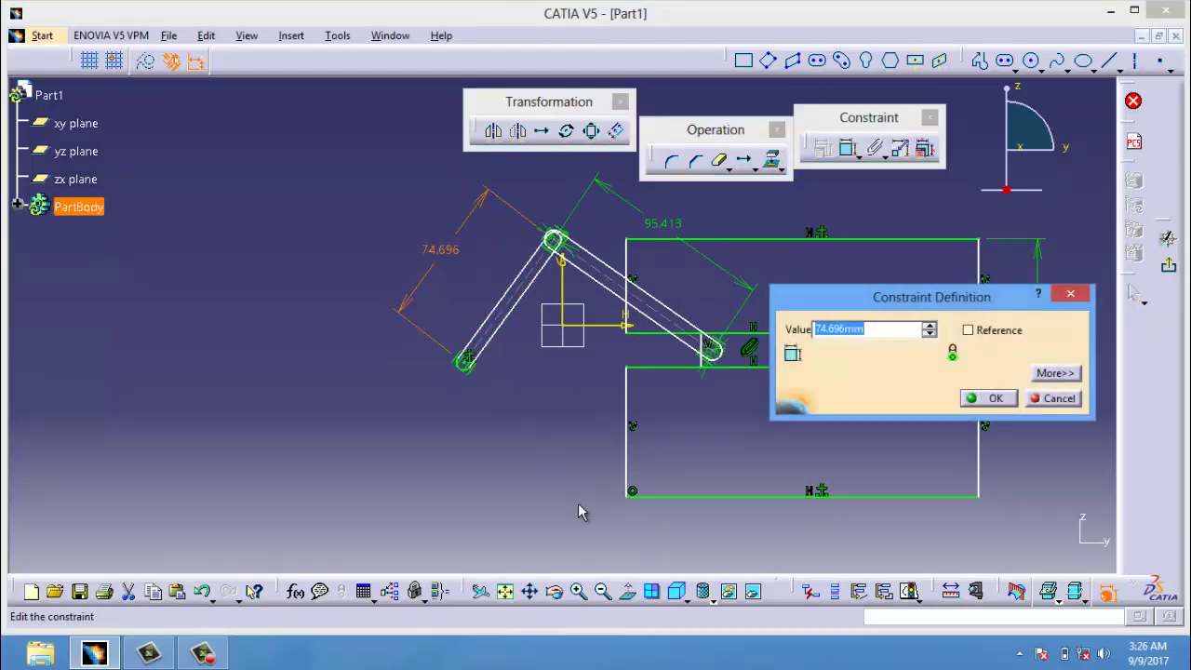
text(33)
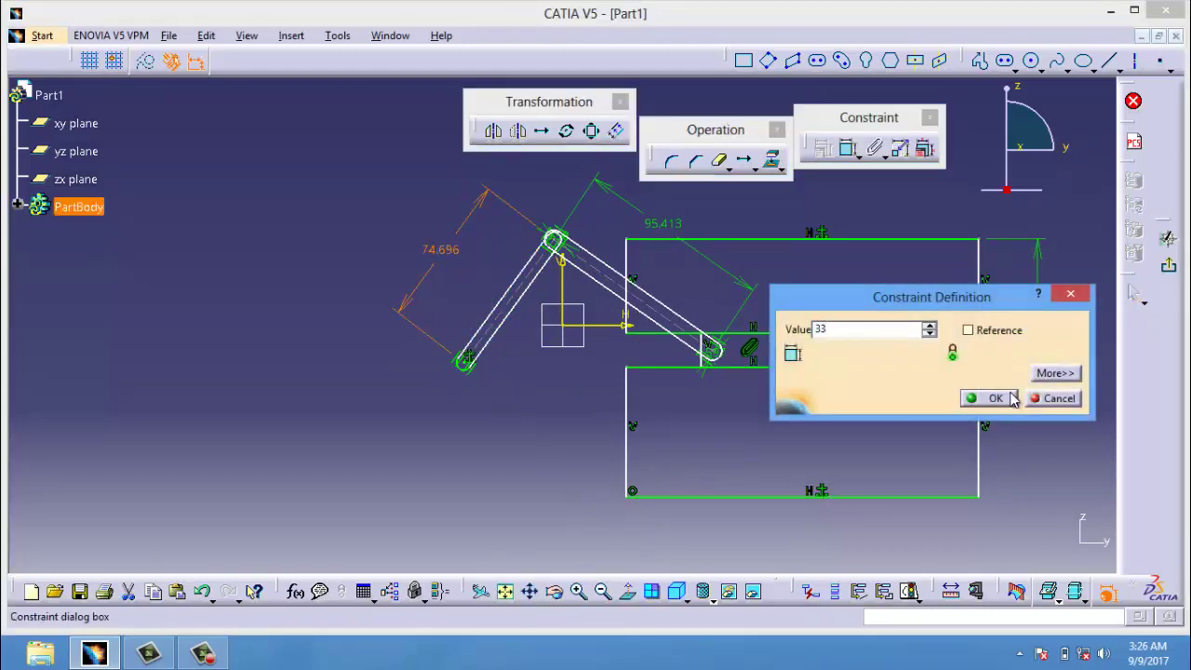
click(994, 399)
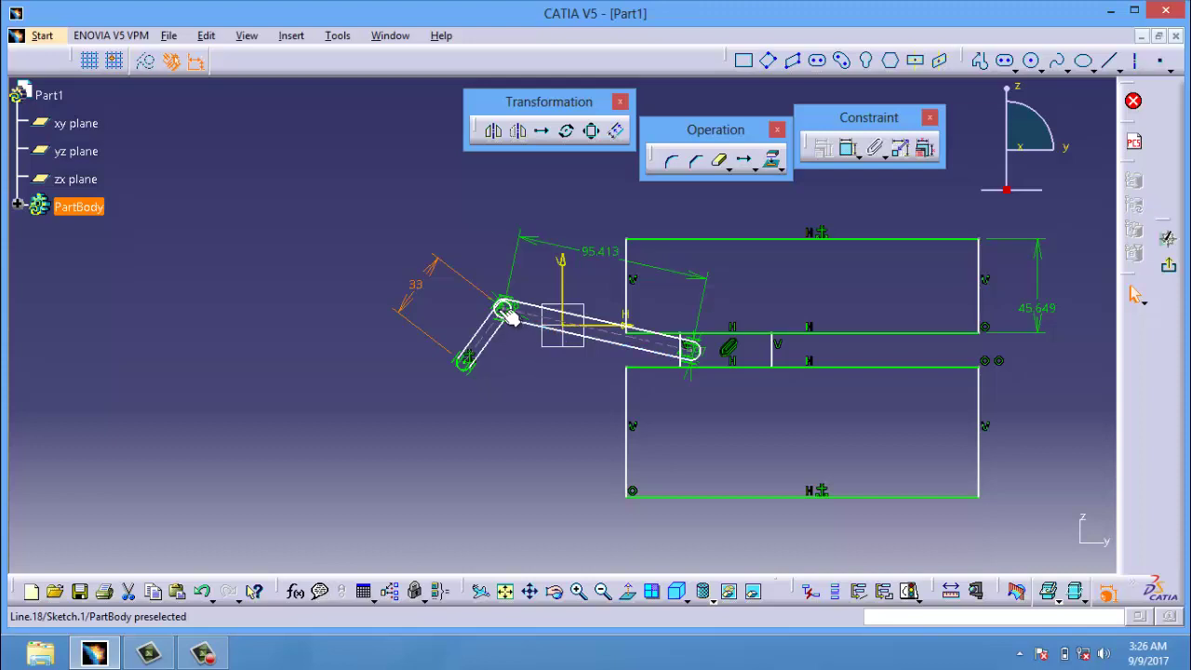
drag(504, 313, 587, 294)
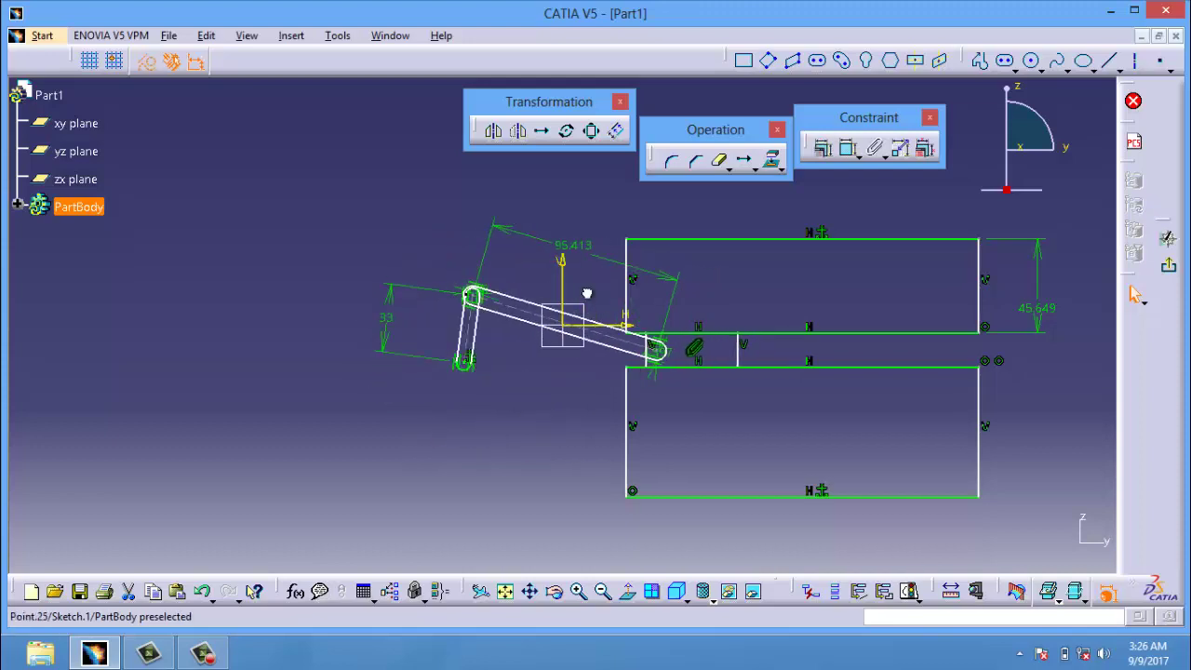
drag(614, 445, 493, 237)
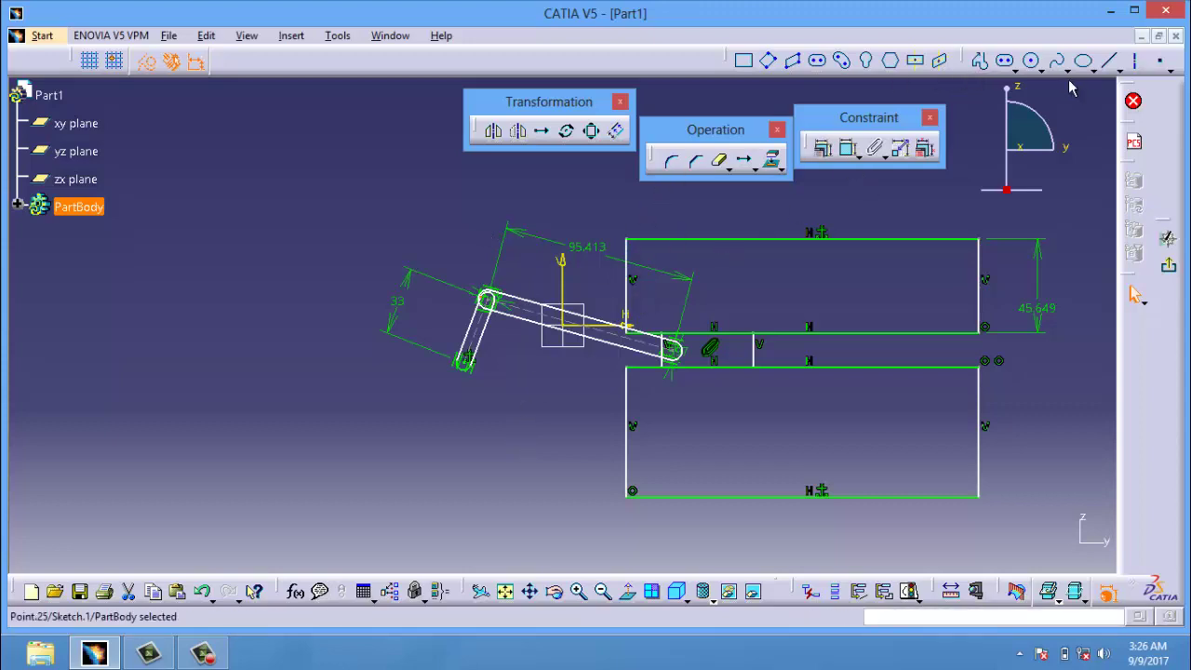
Step: Draw a horizontal axis starting at the crank's lower pivot
click(1135, 60)
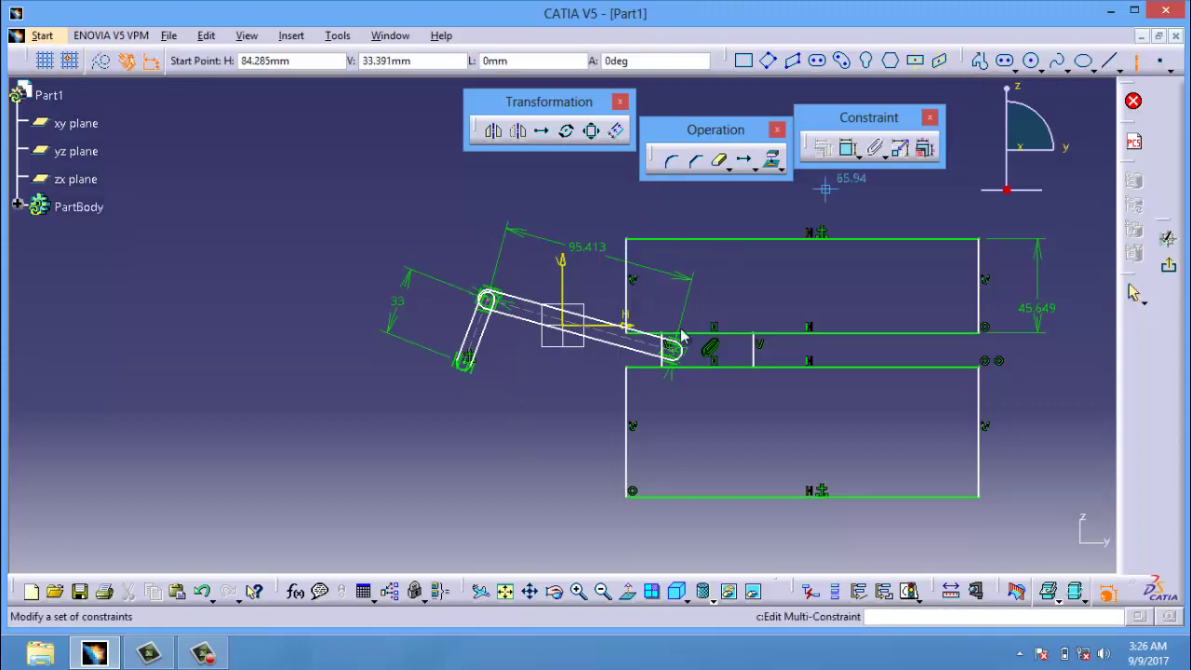
click(462, 364)
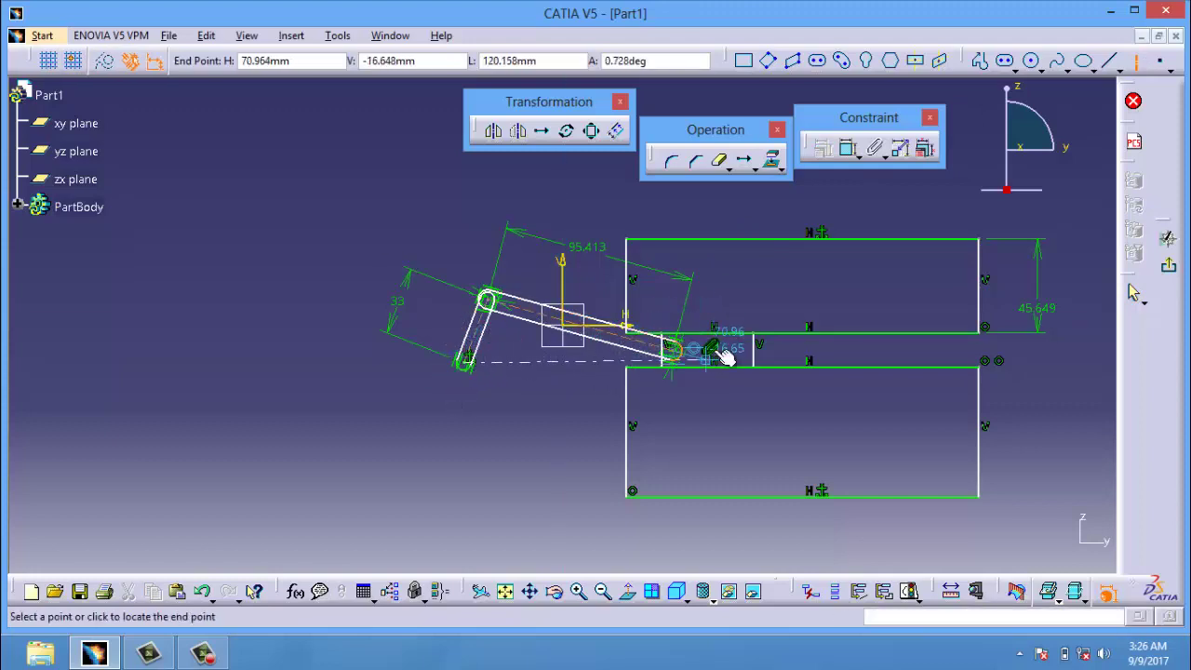
click(807, 328)
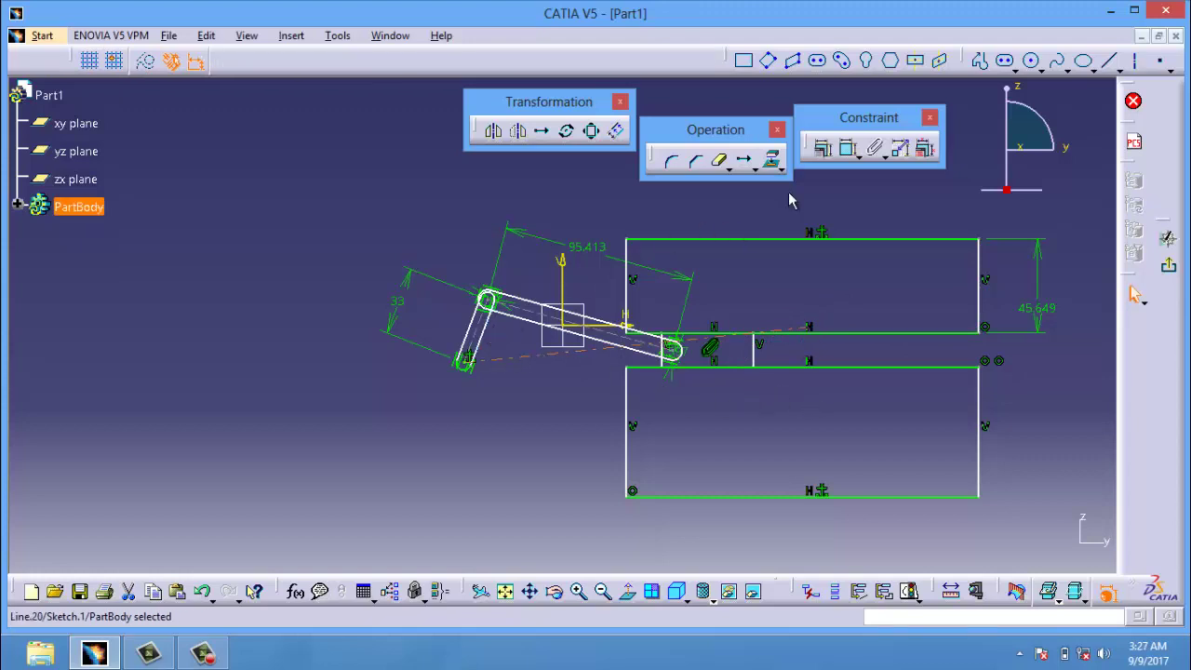
Step: Constrain the crank at a 33° angle to the axis and open Animate Constraint
click(847, 148)
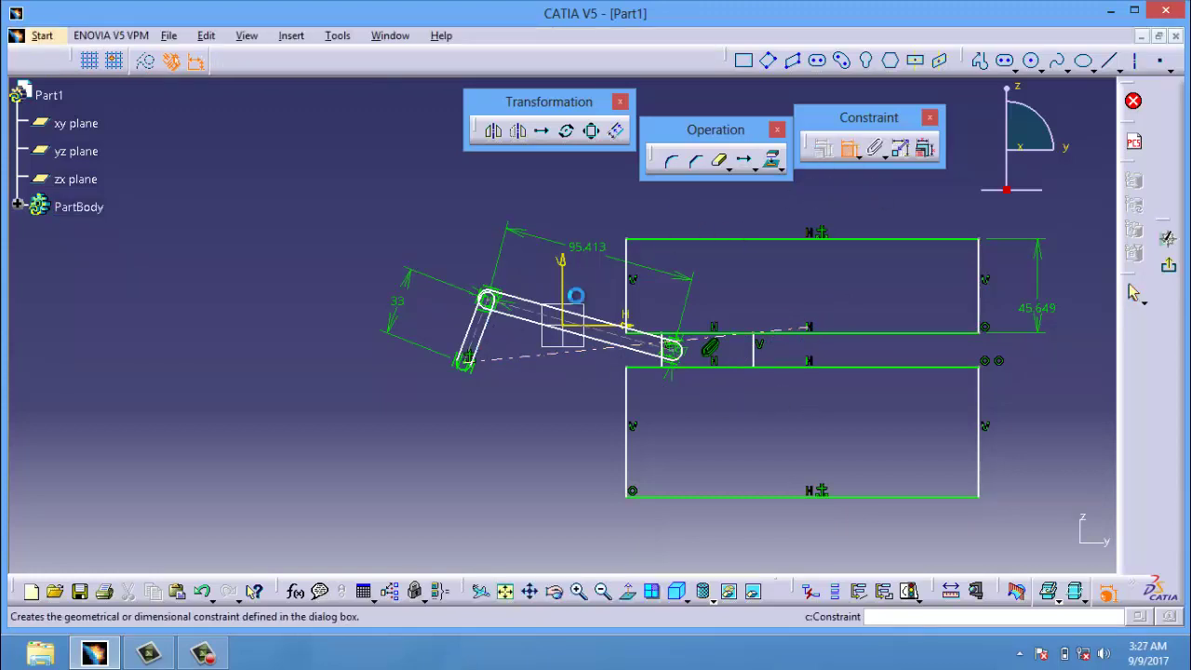
click(472, 352)
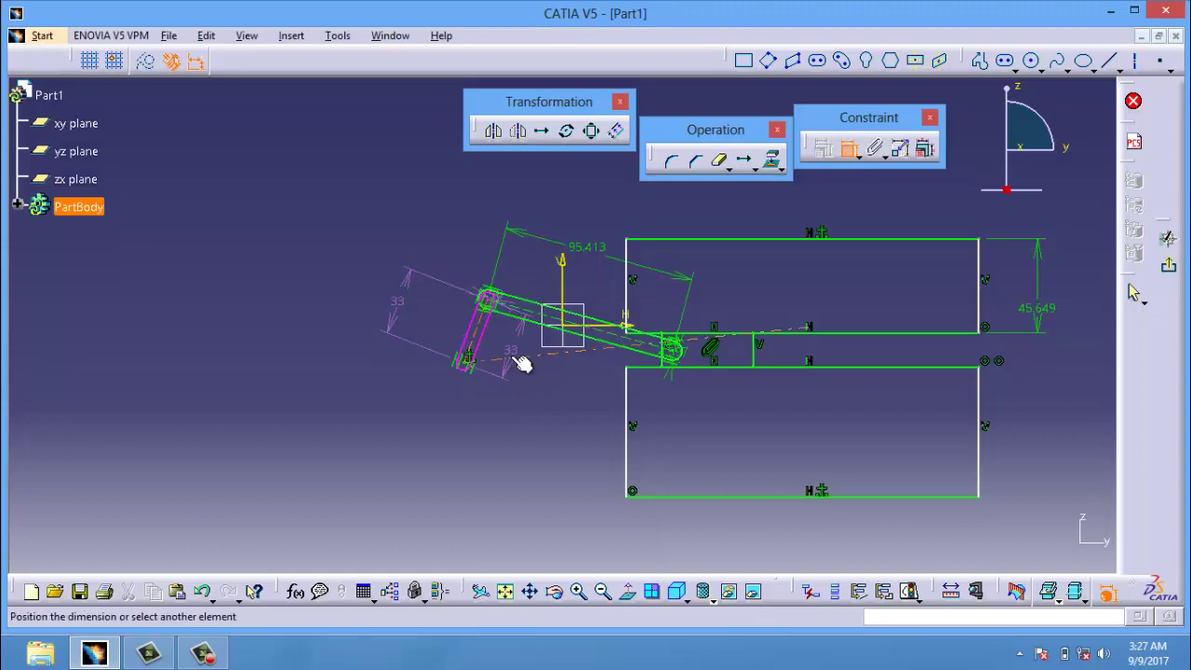
click(512, 360)
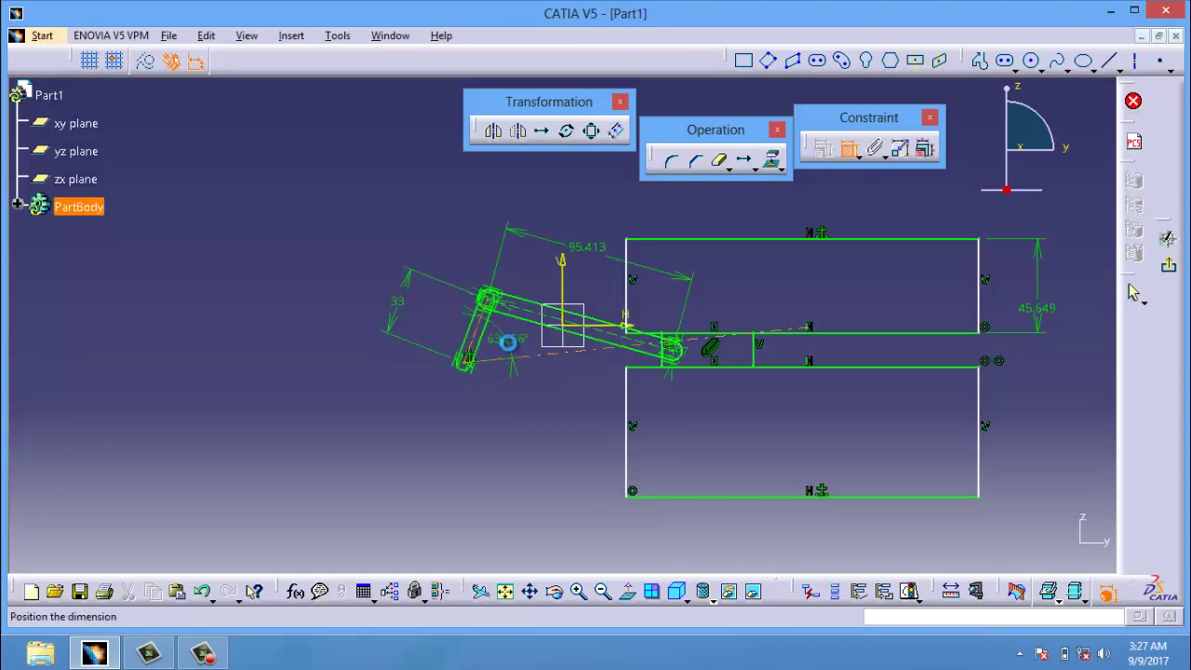
click(513, 337)
double_click(513, 337)
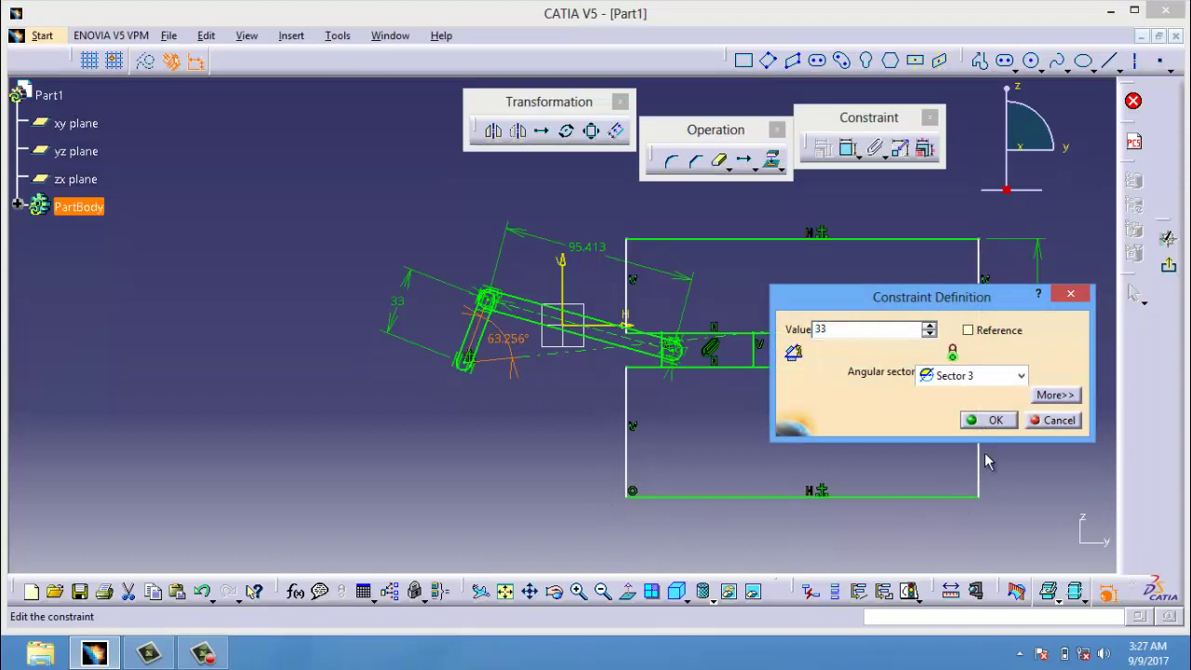
click(993, 421)
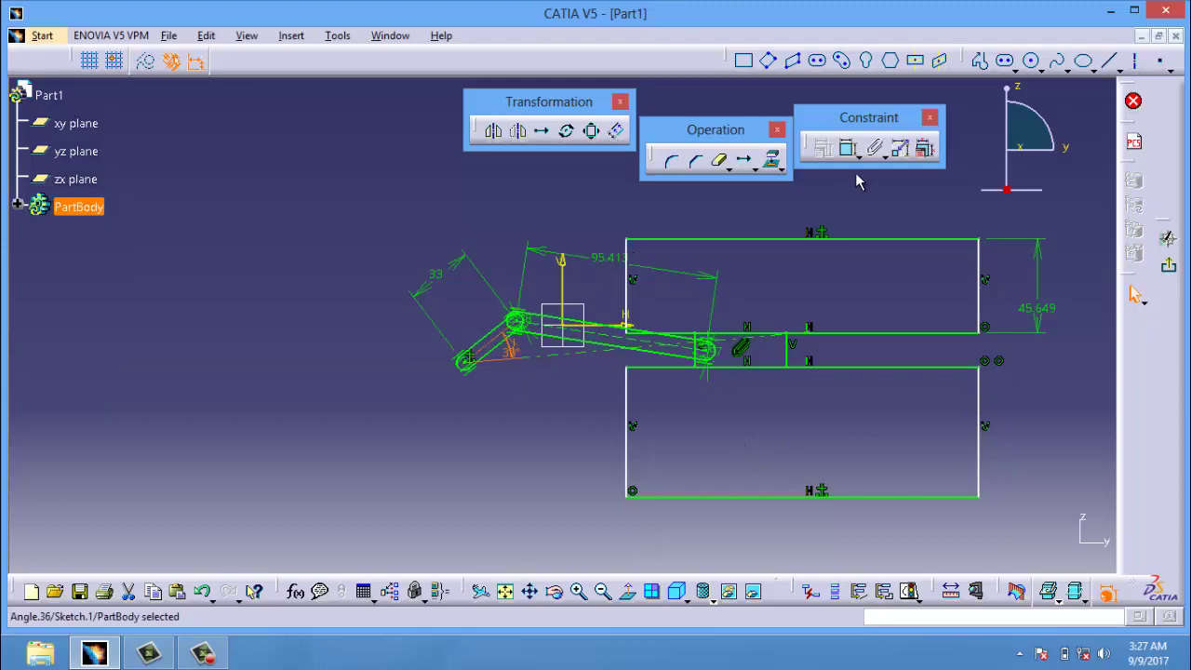
click(900, 148)
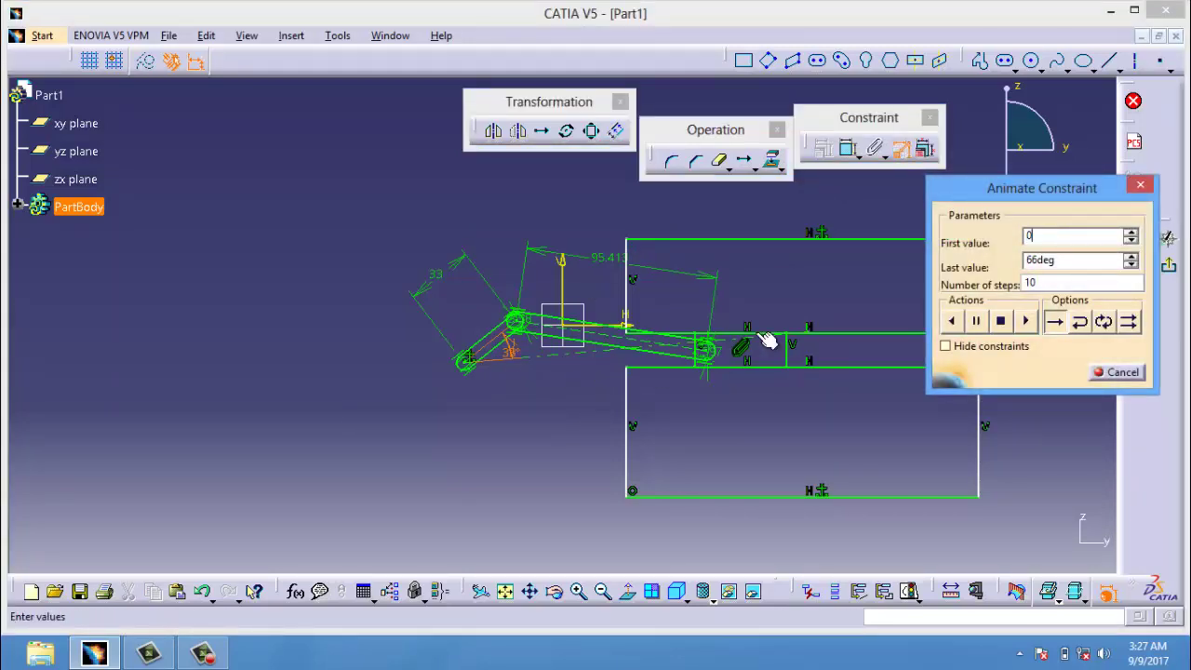
Step: Animate the crank angle from 0deg to 360deg over 103 steps, running it in Repeat mode
key(Tab)
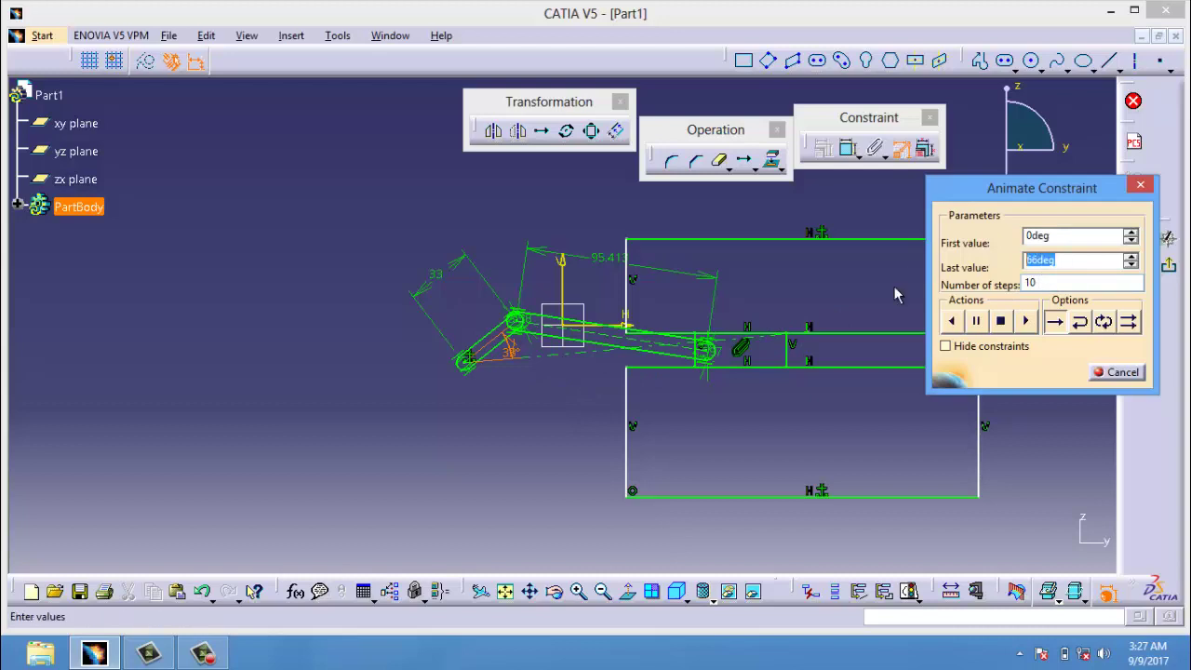
text(3)
text(60)
click(1028, 321)
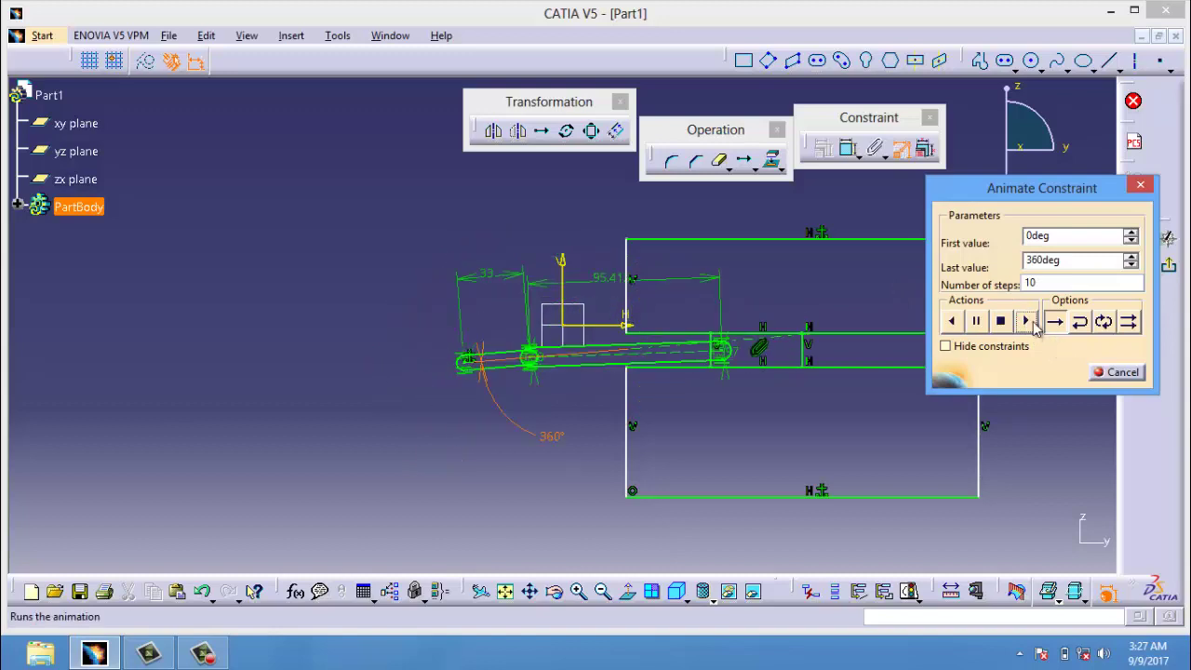
click(1028, 321)
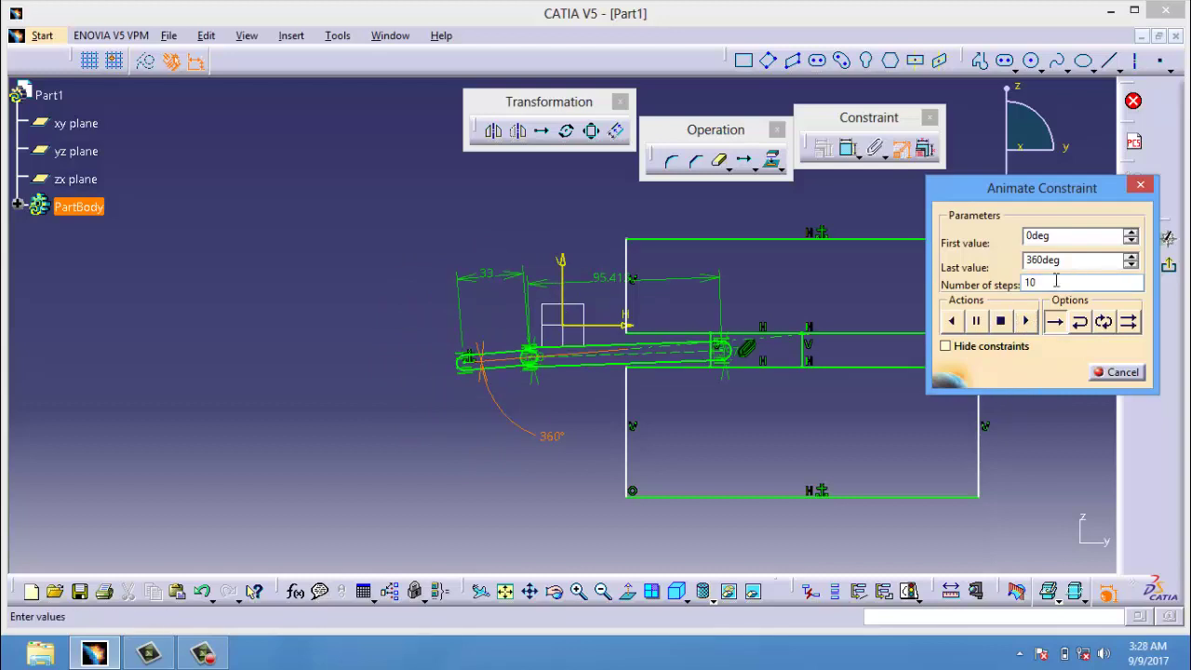
click(1025, 321)
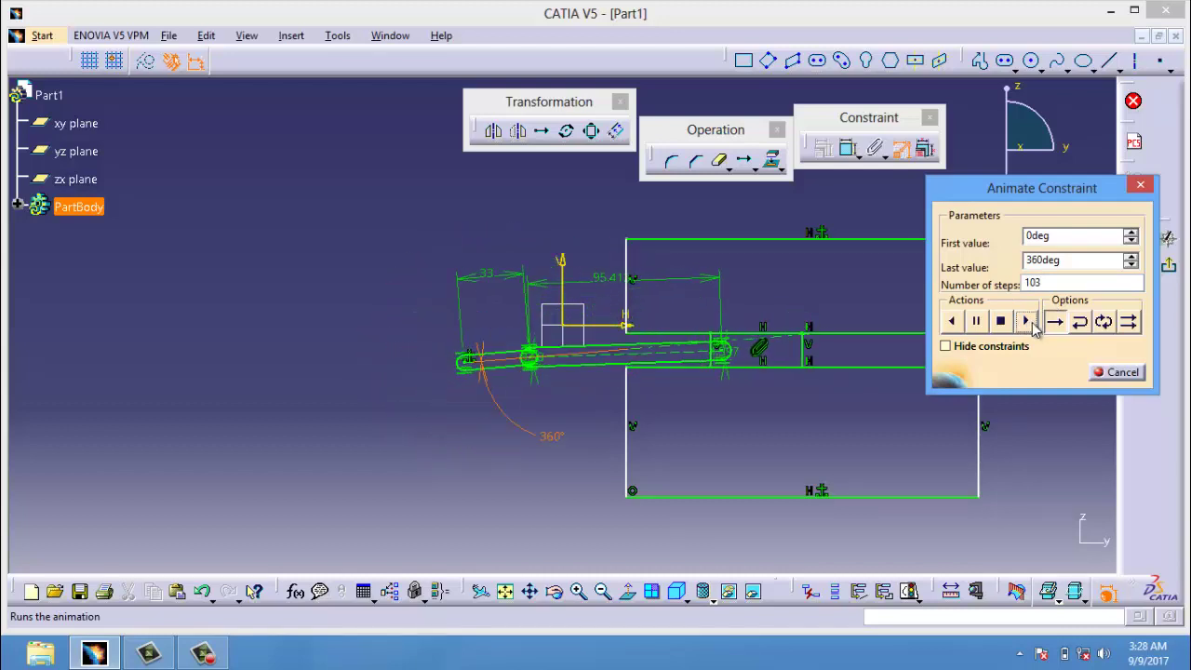
click(1127, 321)
click(1024, 321)
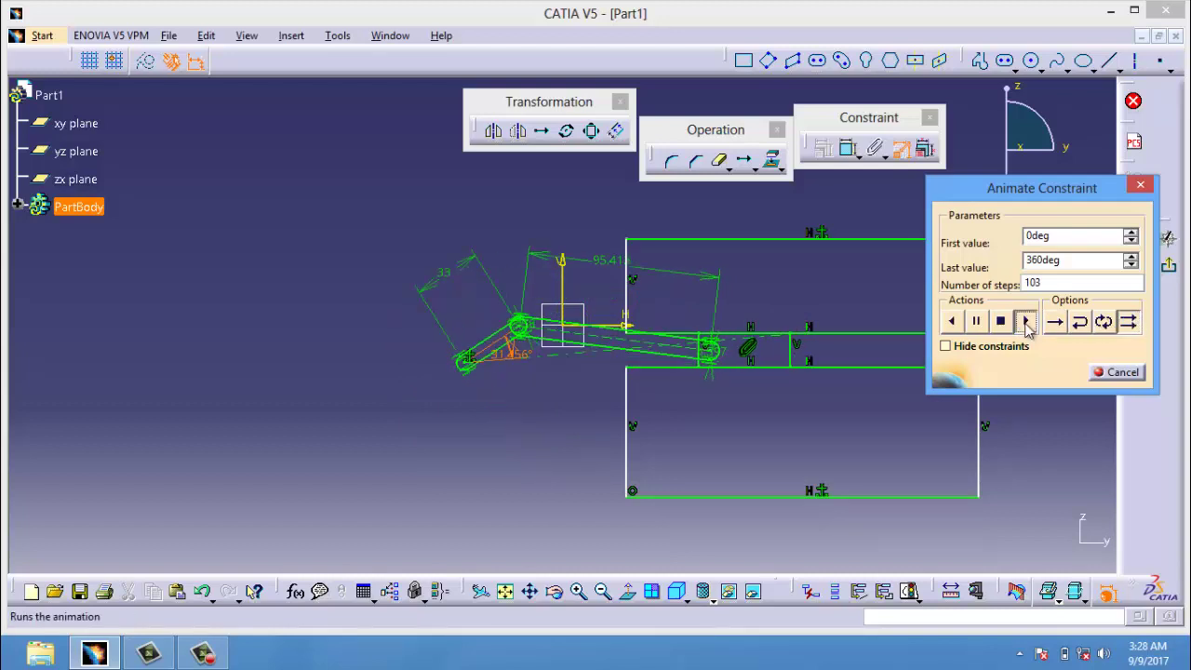
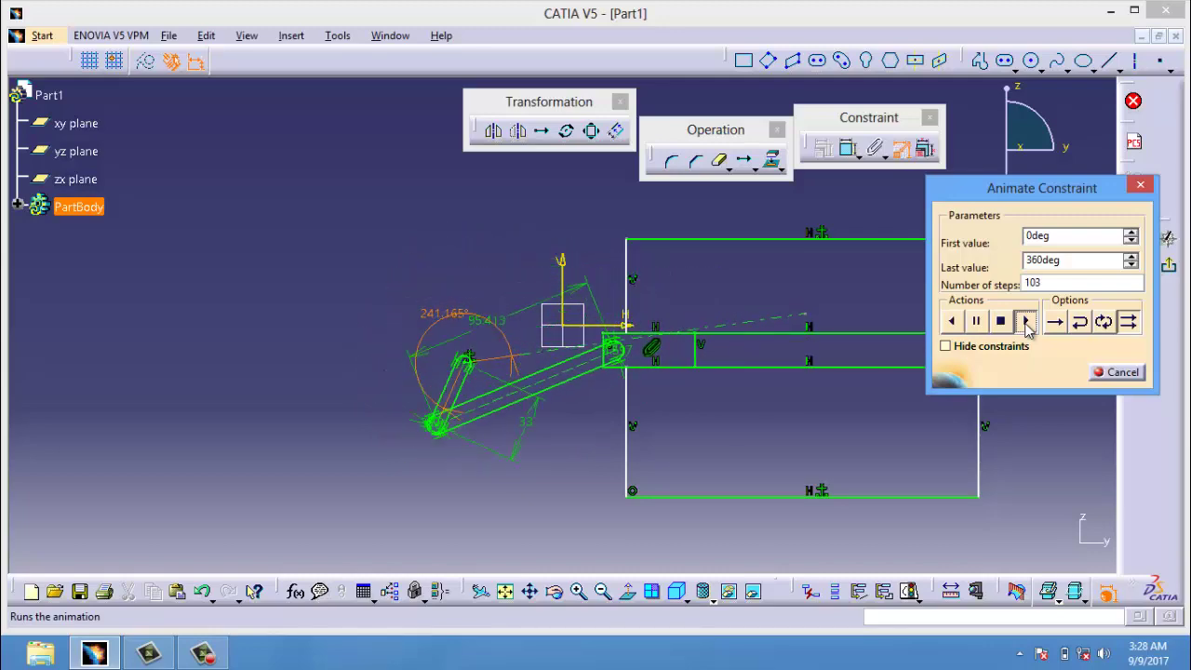
Step: Cancel the running constraint animation and box-select the entire crank-slider sketch
click(1133, 371)
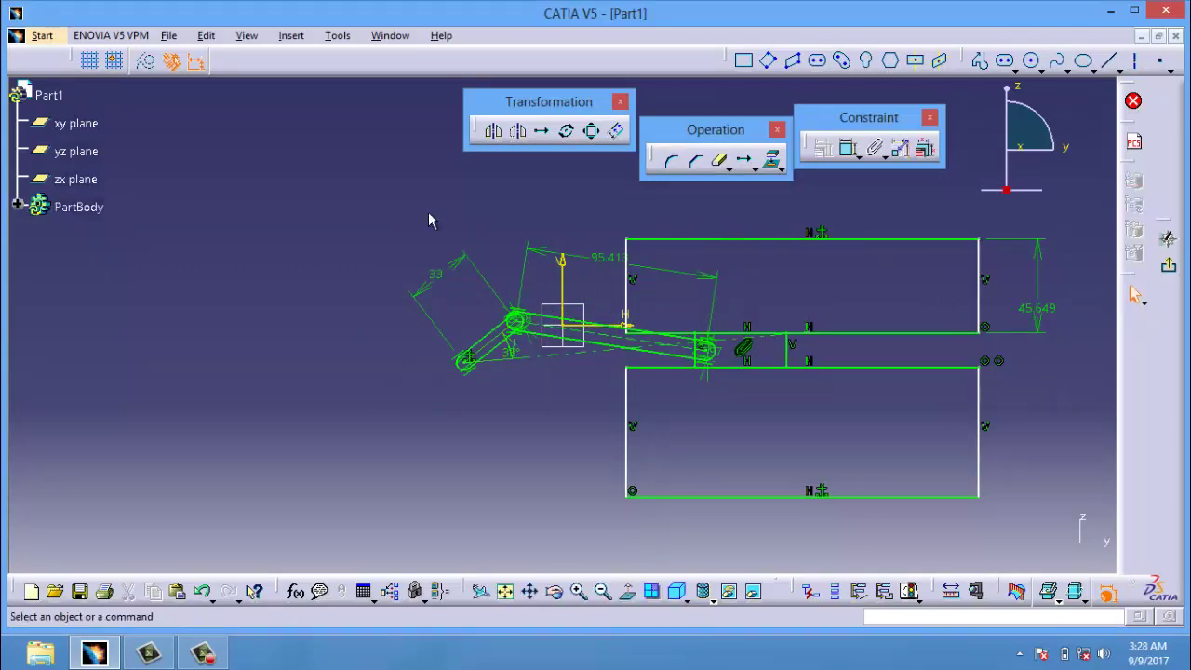
mouse_move(389, 195)
mouse_down()
mouse_move(787, 476)
mouse_move(1109, 573)
mouse_up()
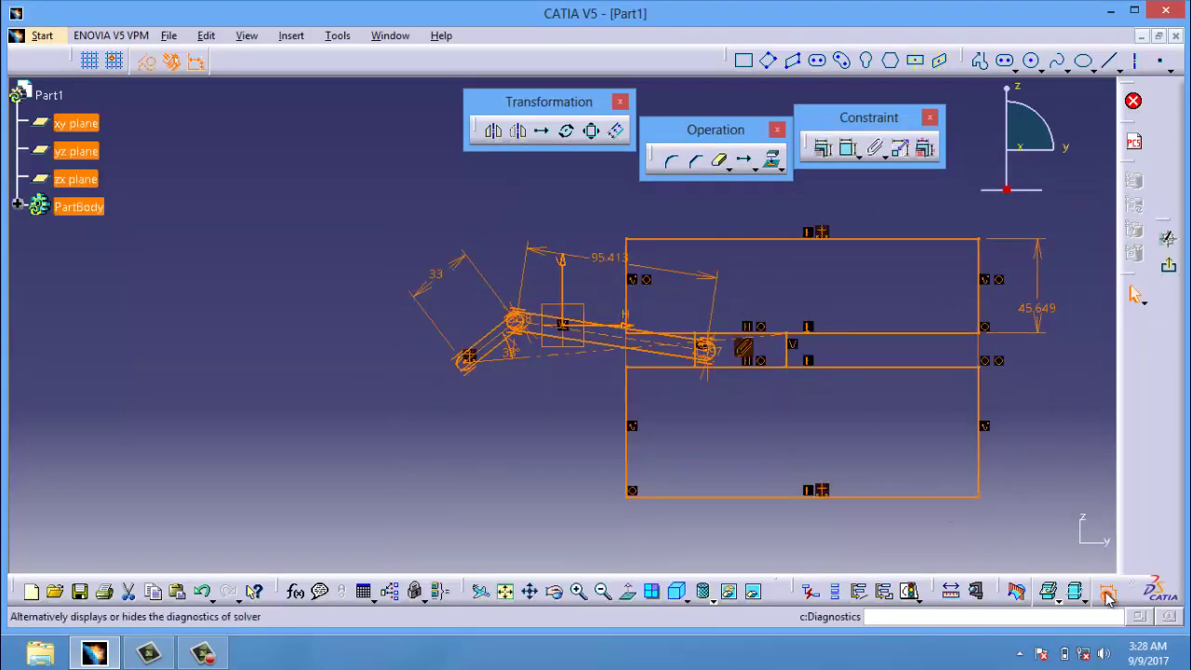
Step: In Edit Multi-Constraint, review Offset.25 and Offset.30, then preview Length.32 changed from 95.413mm to 123
click(925, 151)
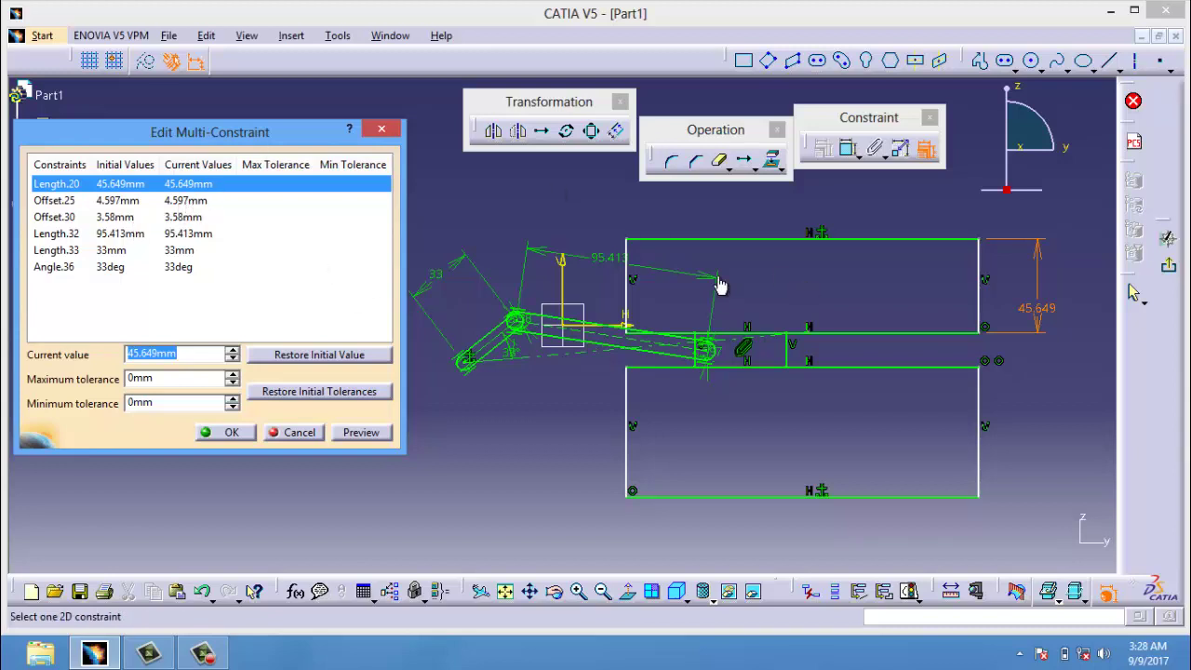
click(195, 201)
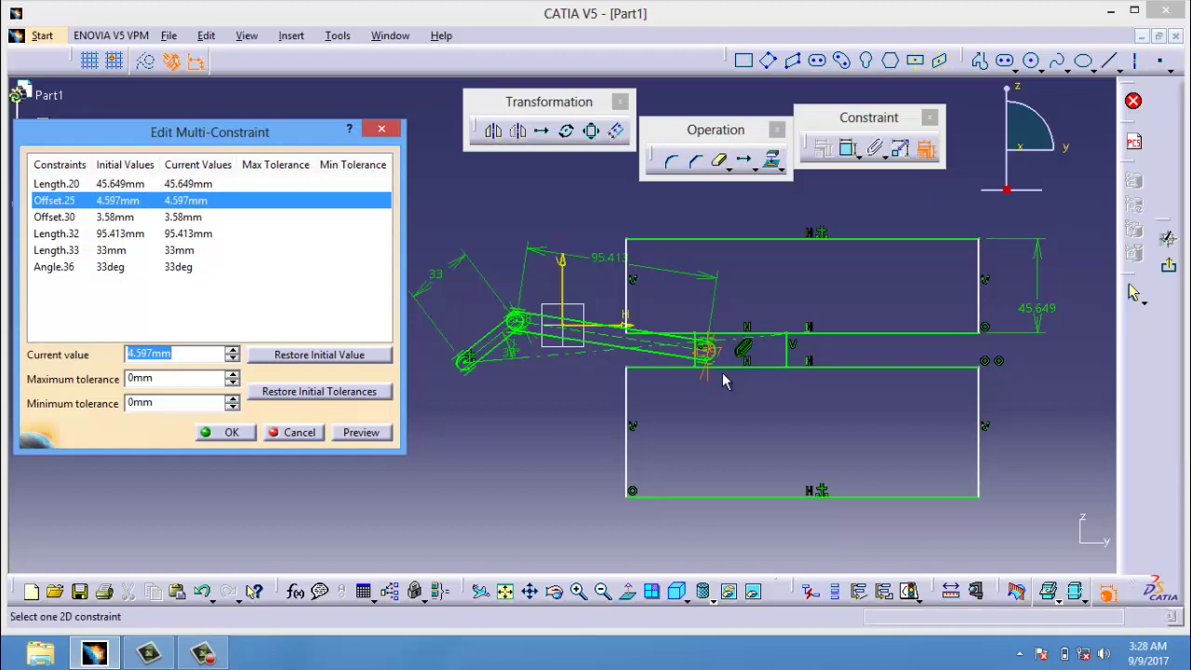
click(173, 217)
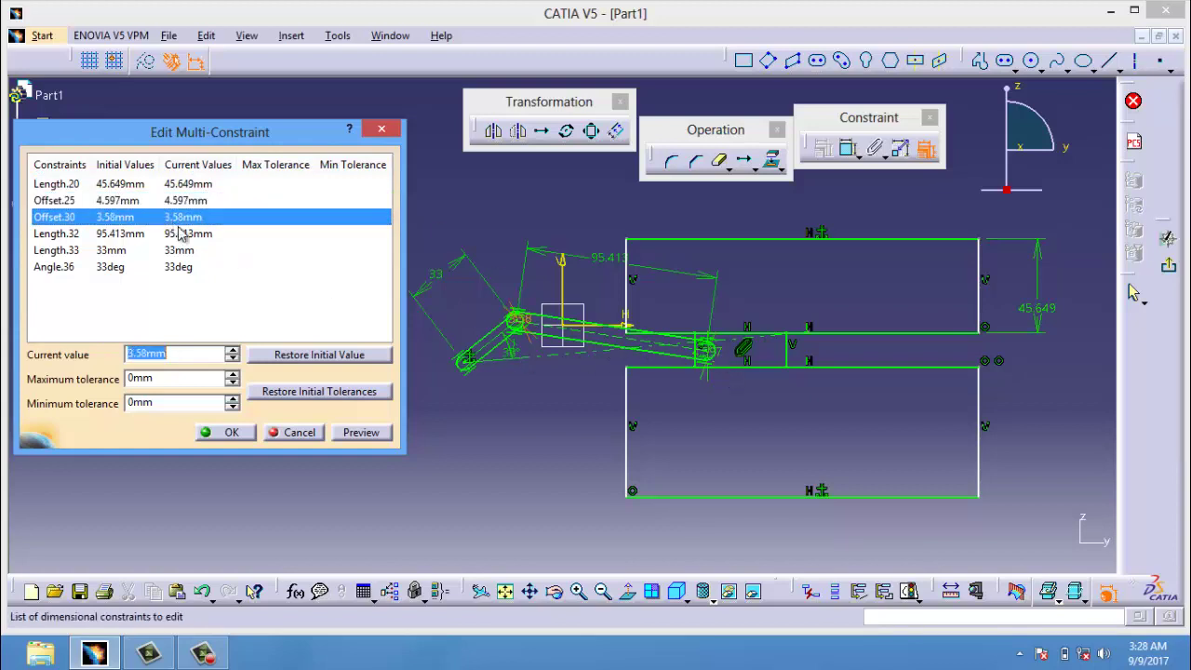
click(191, 234)
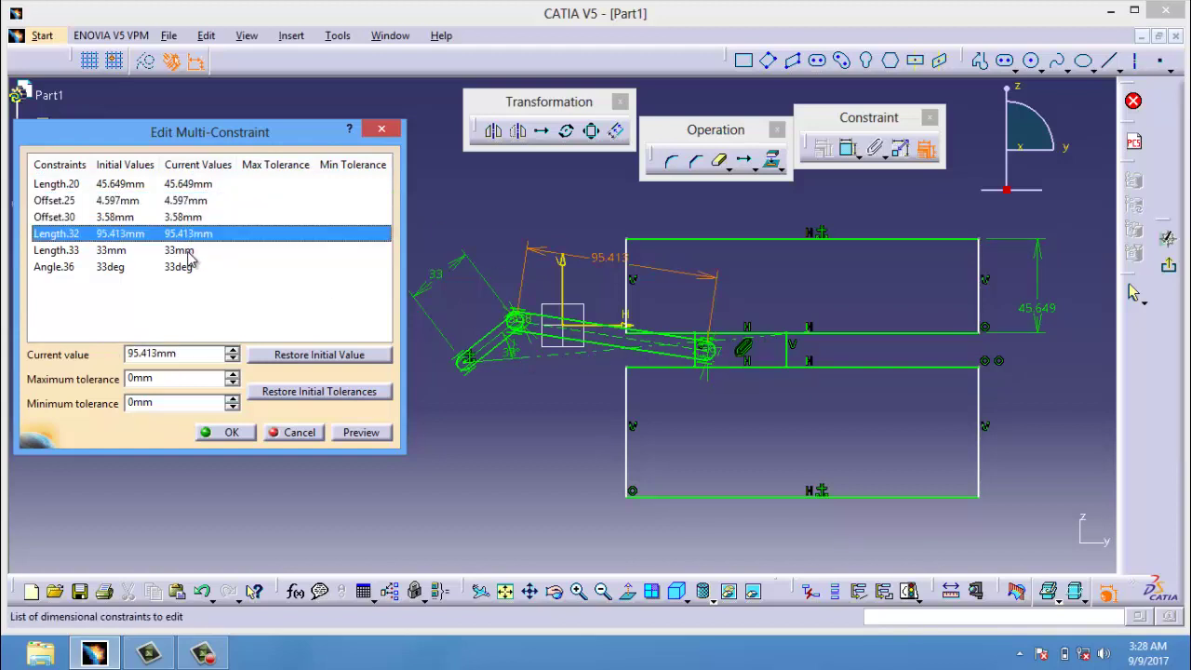
double_click(193, 354)
text(123)
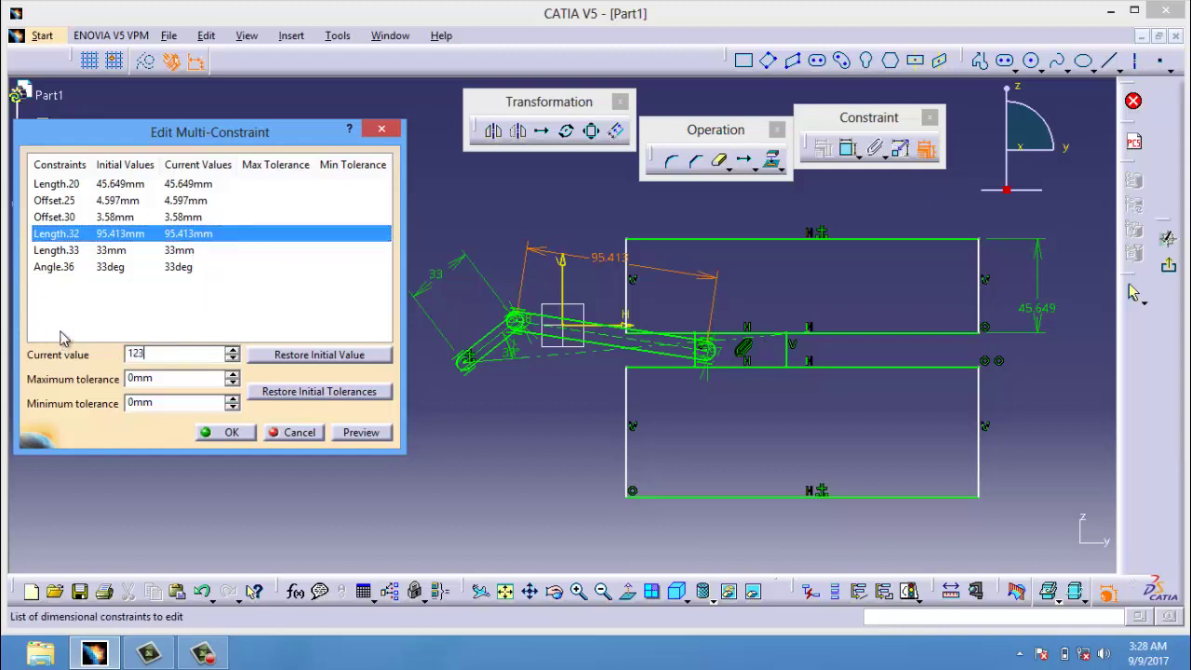
click(361, 433)
Step: Confirm the 123 connecting-rod length and launch Animate Constraint to choose a constraint
click(251, 441)
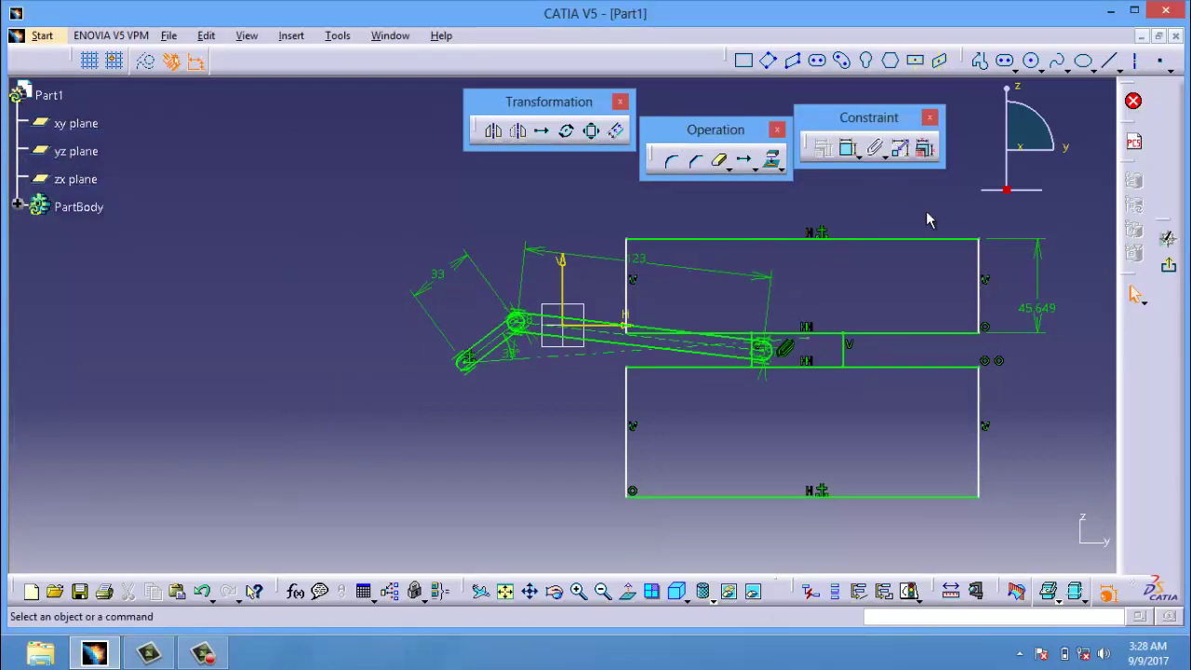
click(897, 149)
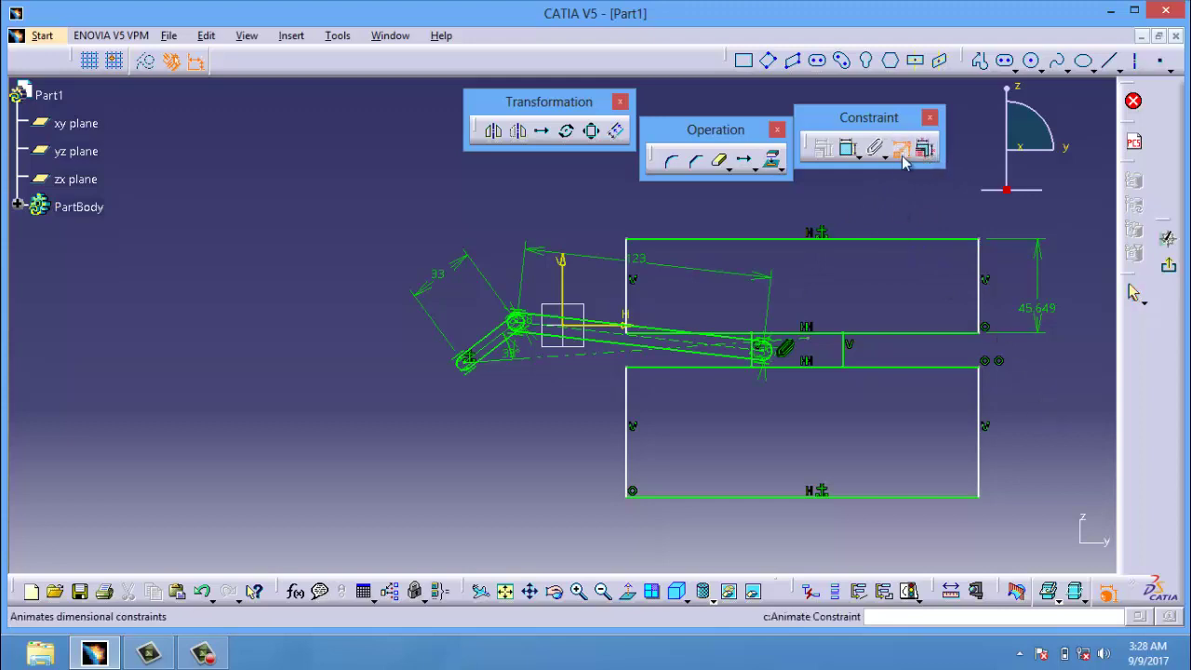
click(902, 158)
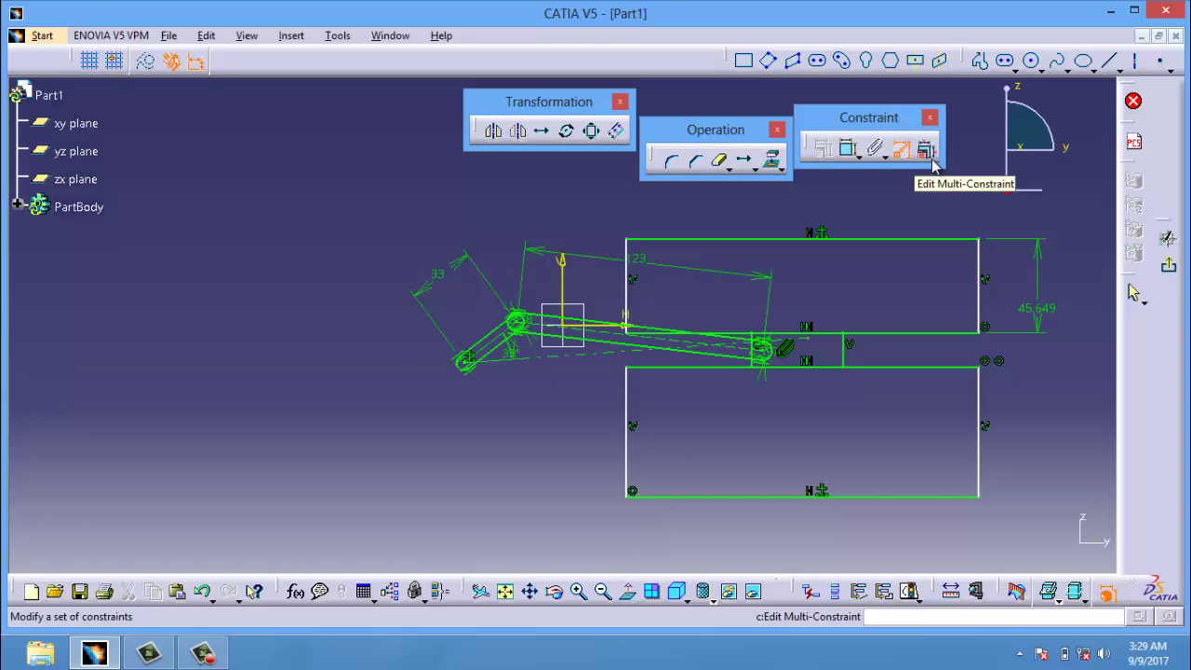
click(901, 150)
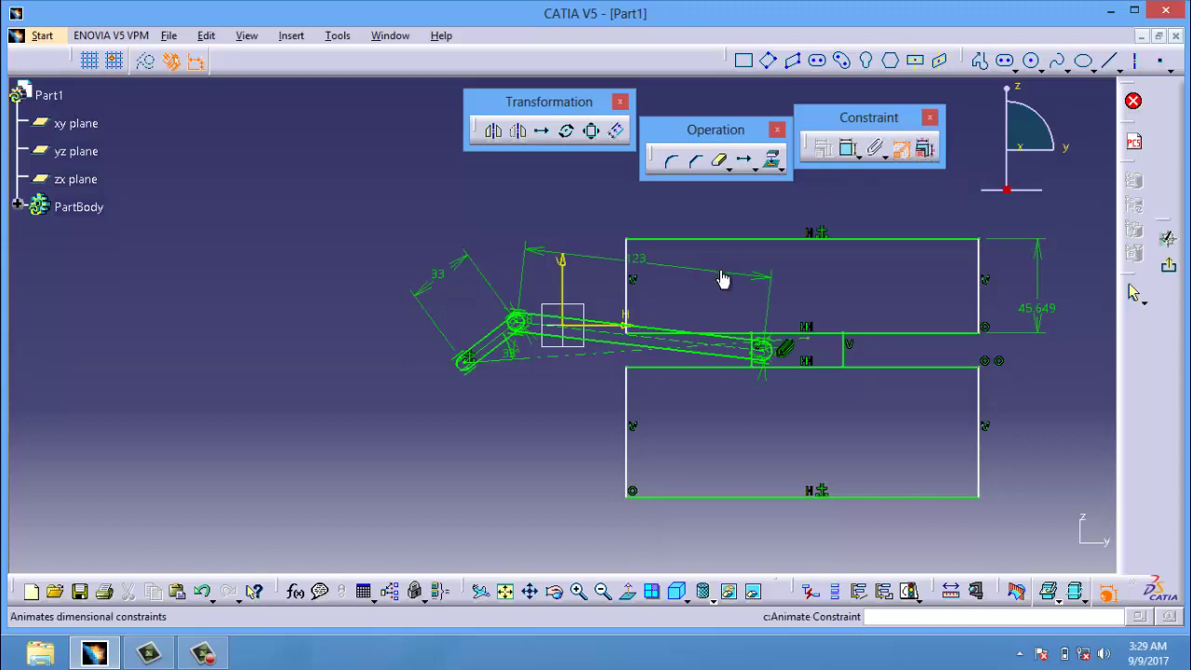